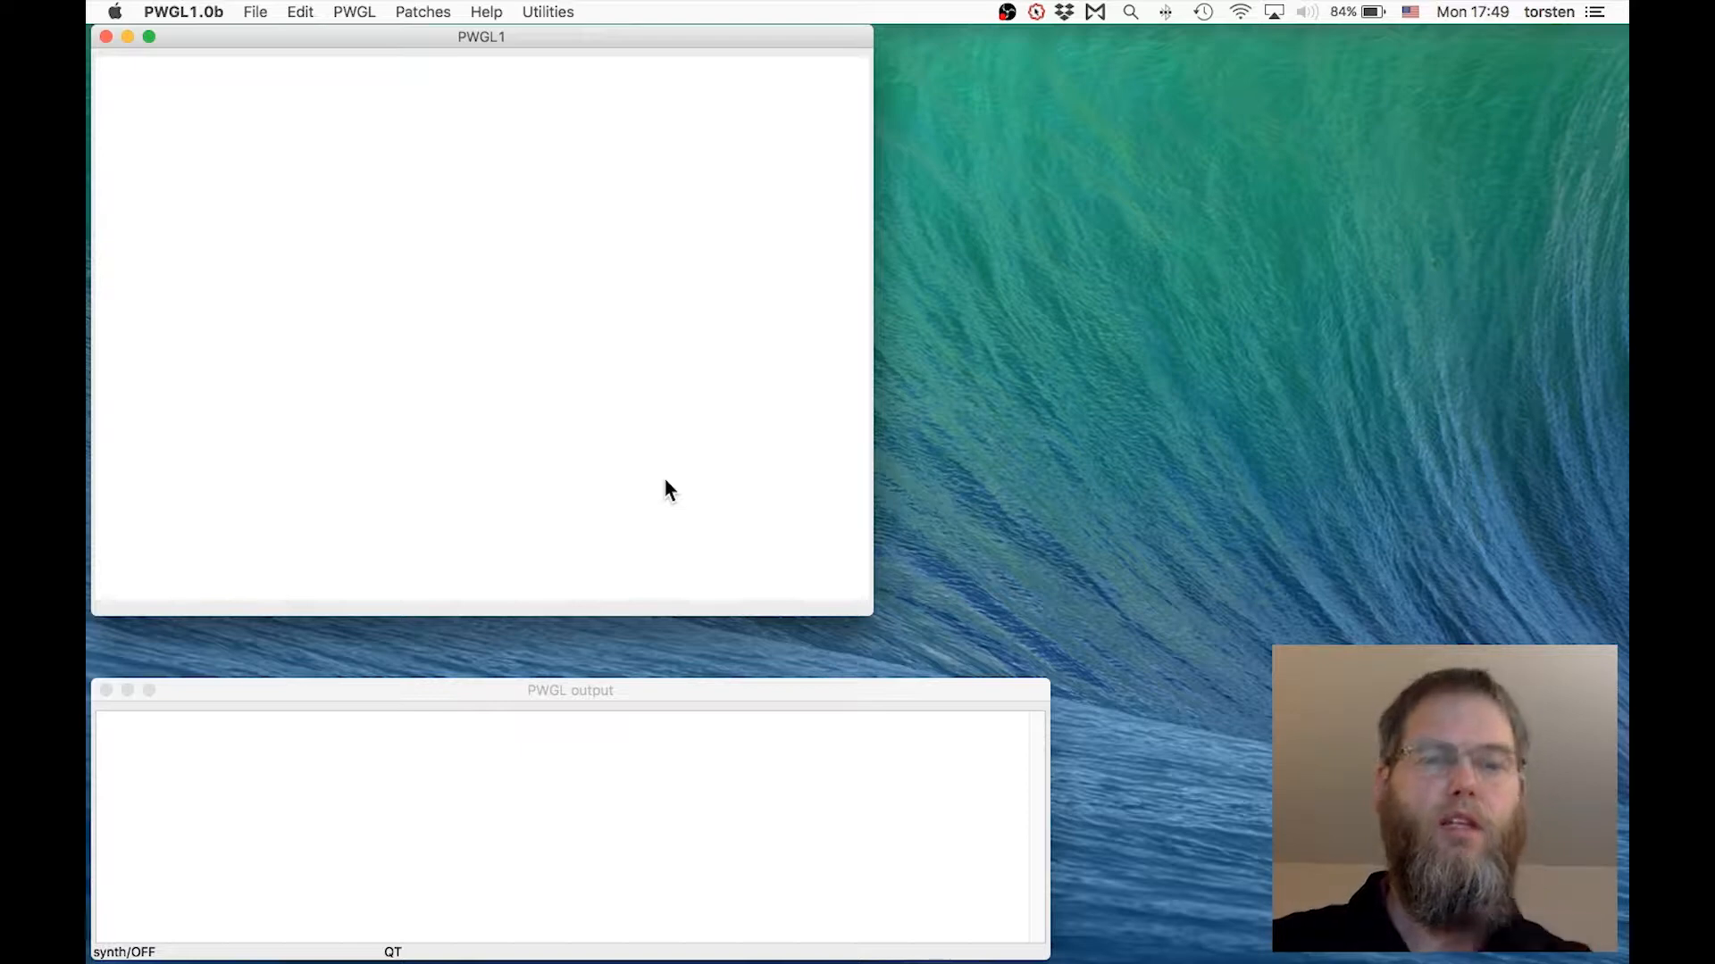
- Add a chord-editor box to the empty patch and move it toward the patch's left side
right_click(441, 261)
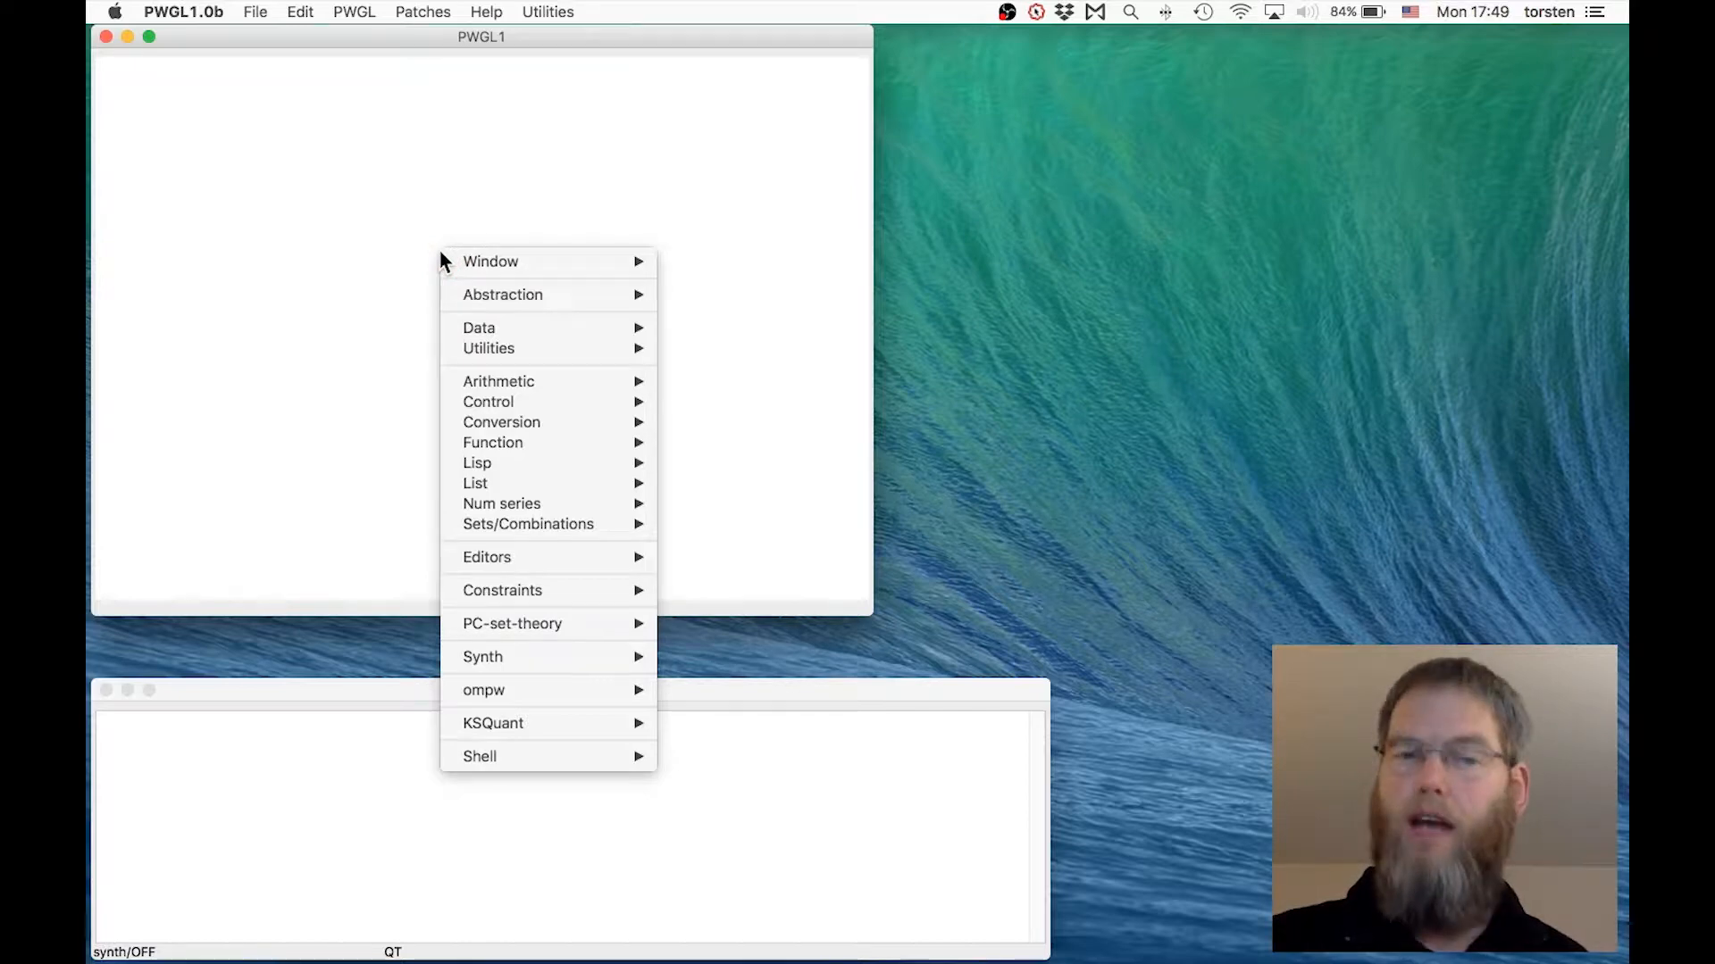
mouse_move(555, 557)
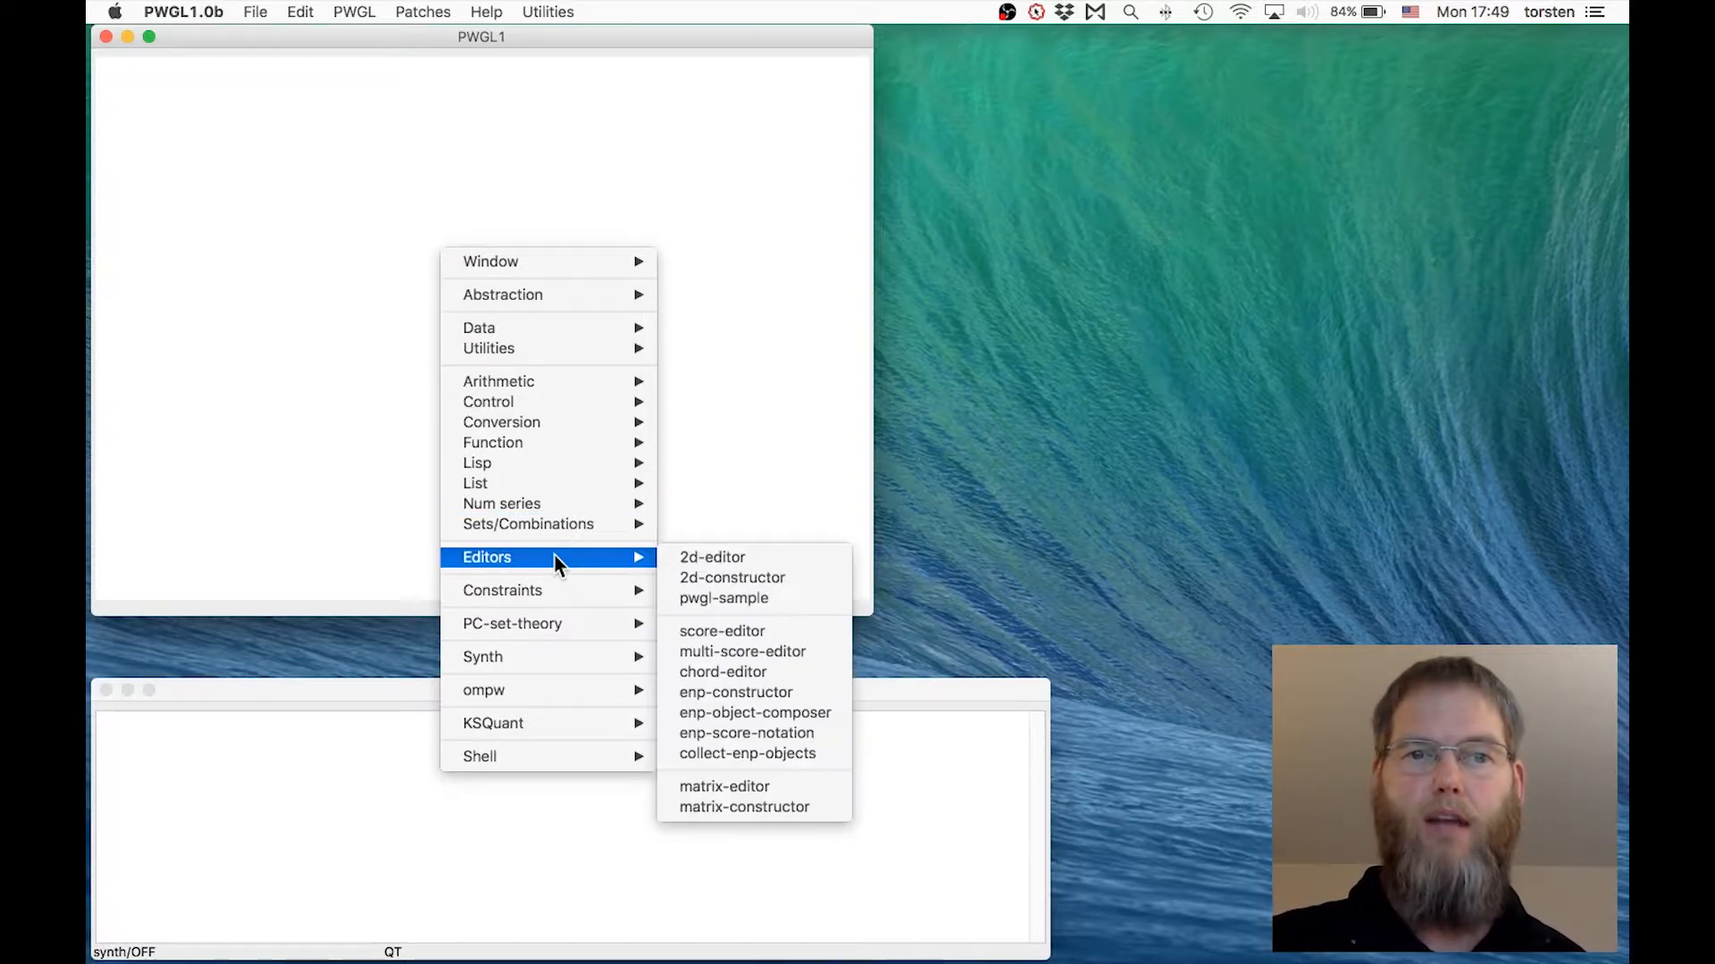
left_click(732, 673)
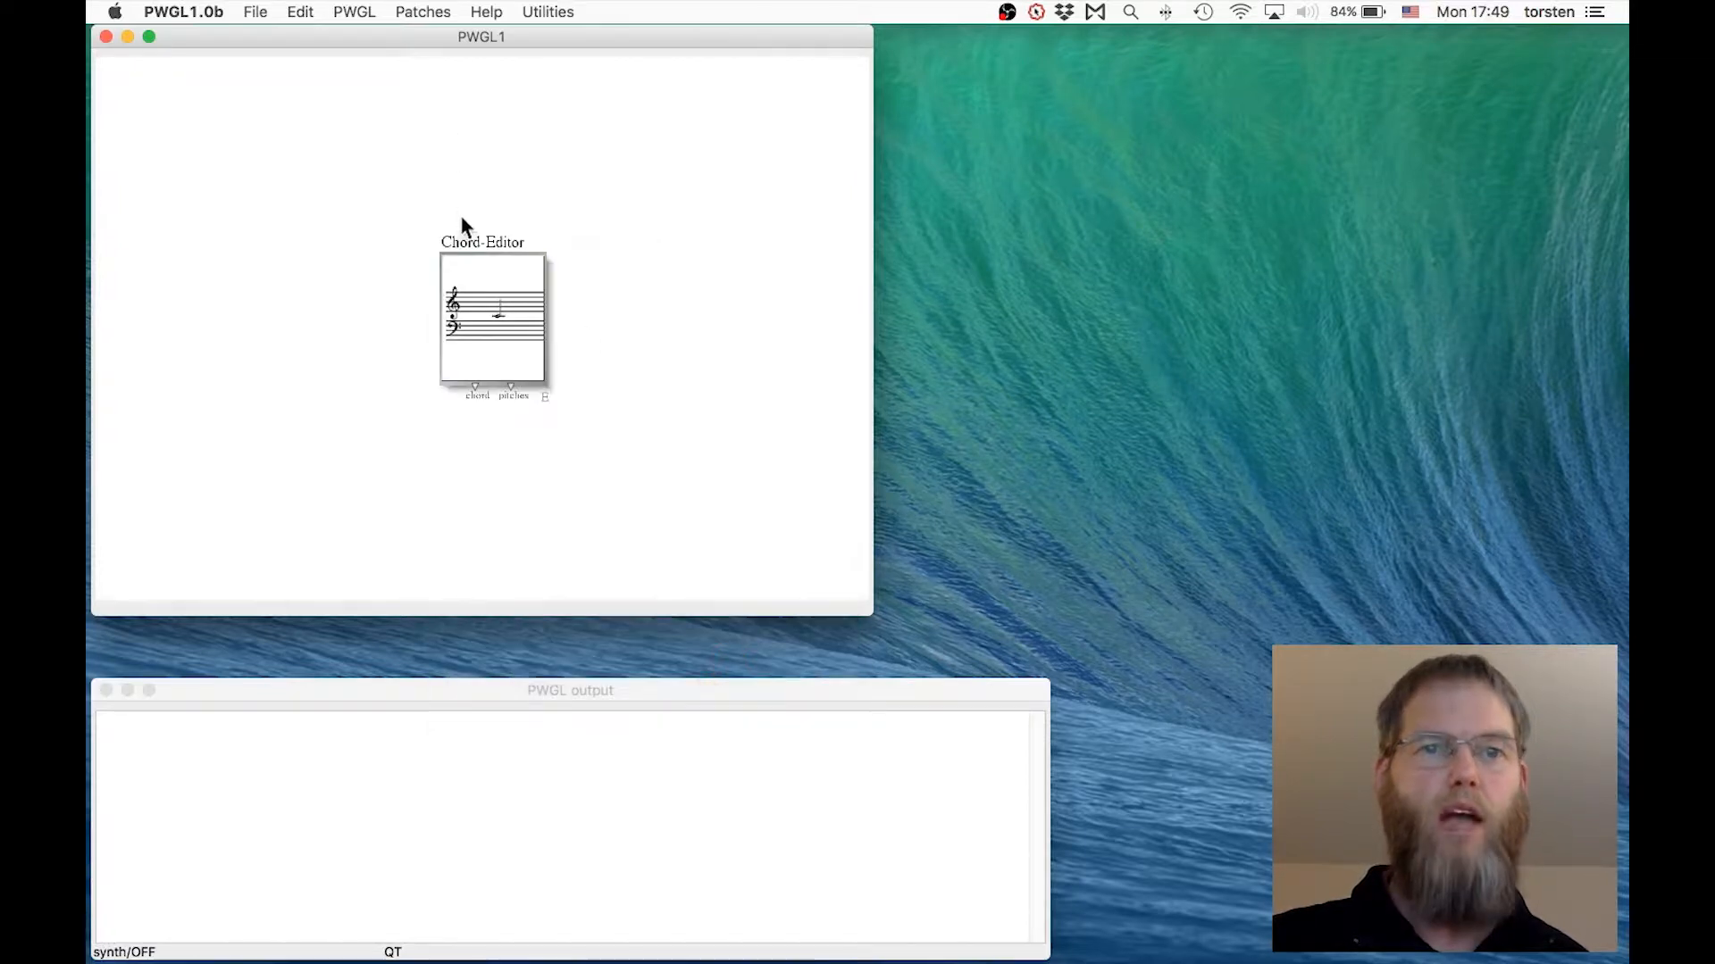
left_click_drag(463, 241, 255, 275)
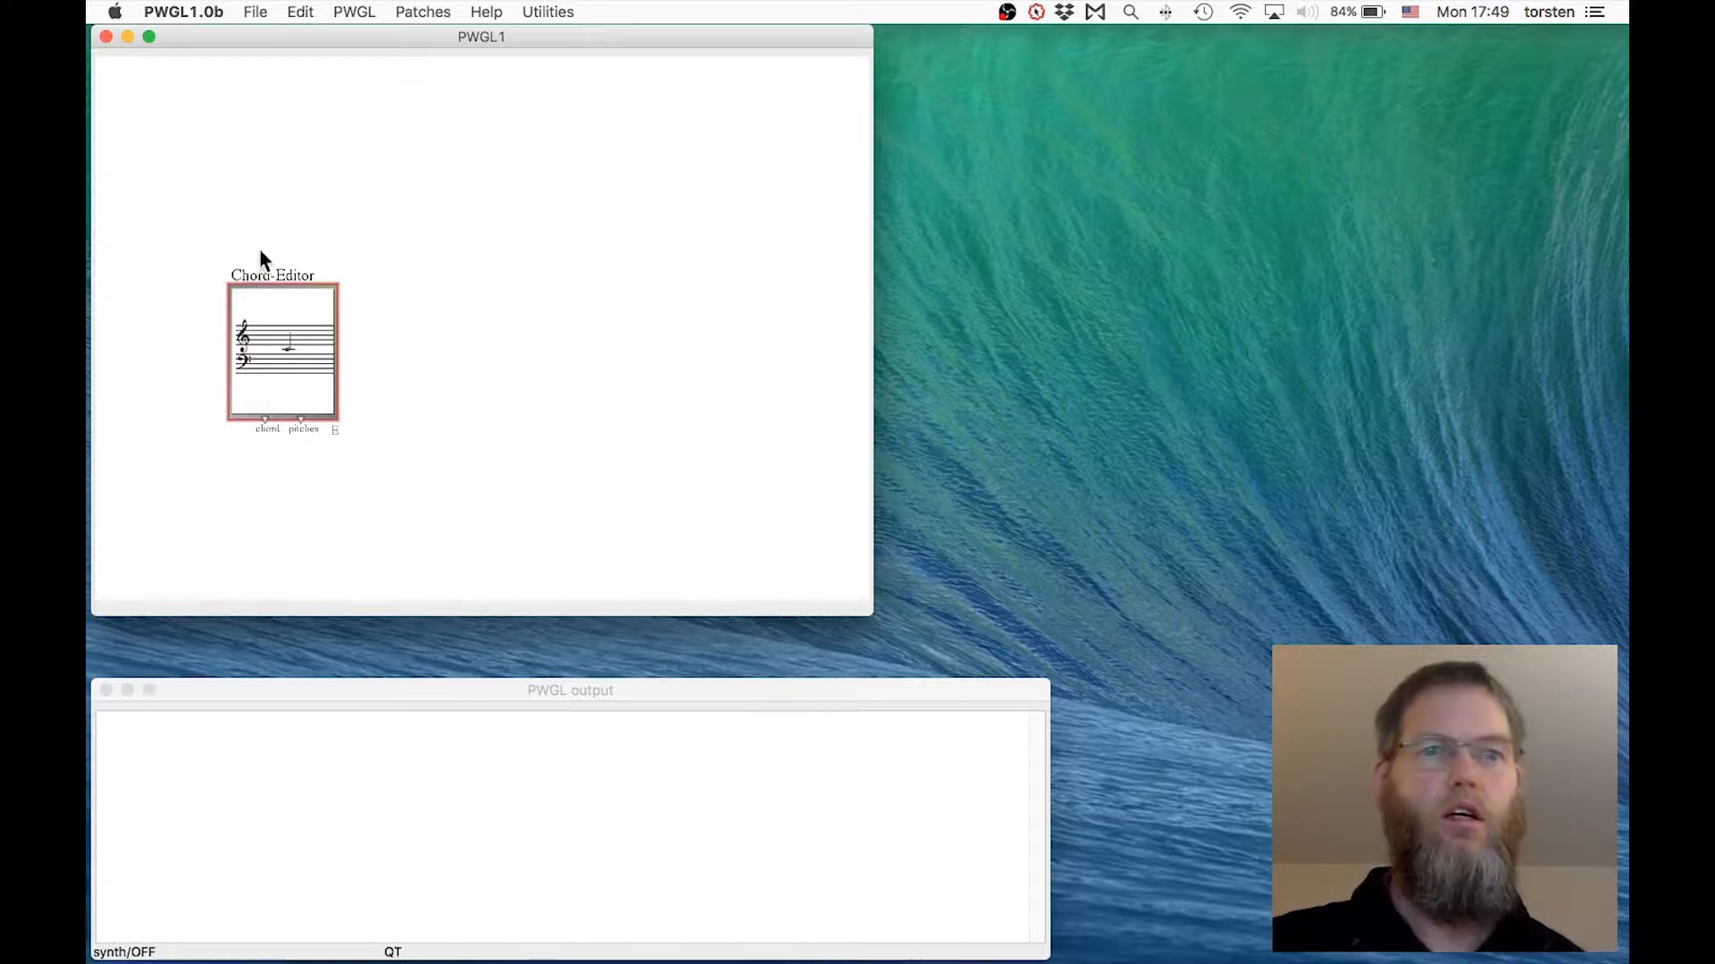
- Add a num-box above the Chord-Editor and set its value to 60
right_click(216, 140)
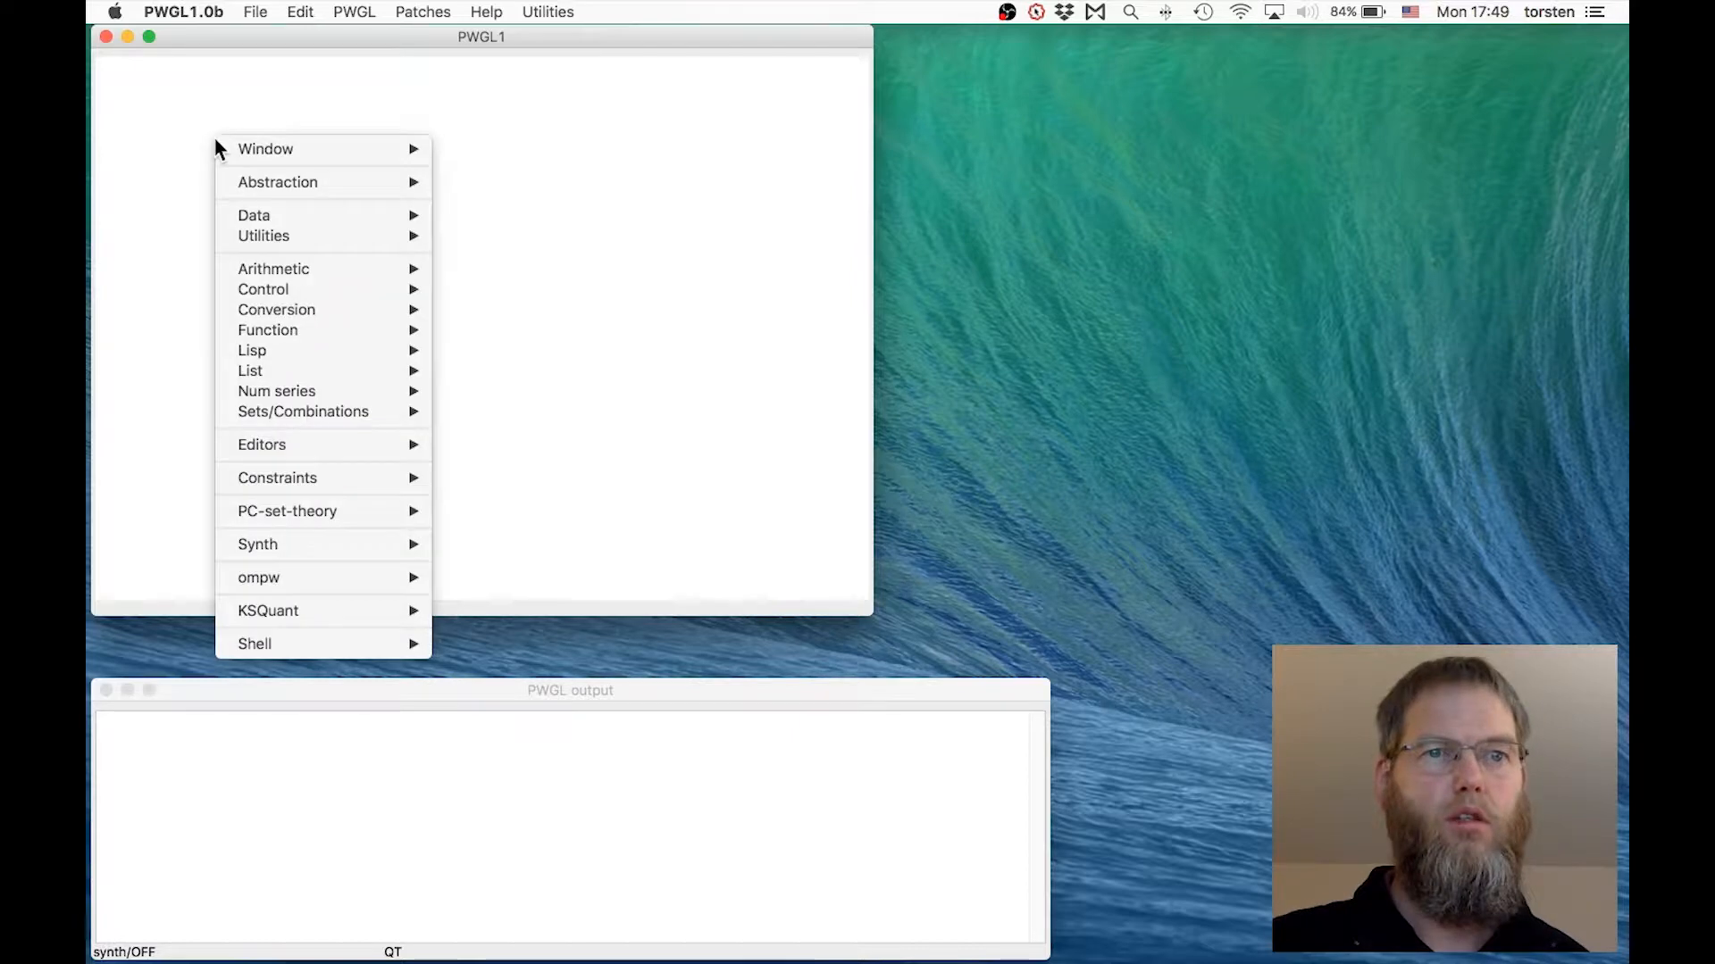
mouse_move(262, 218)
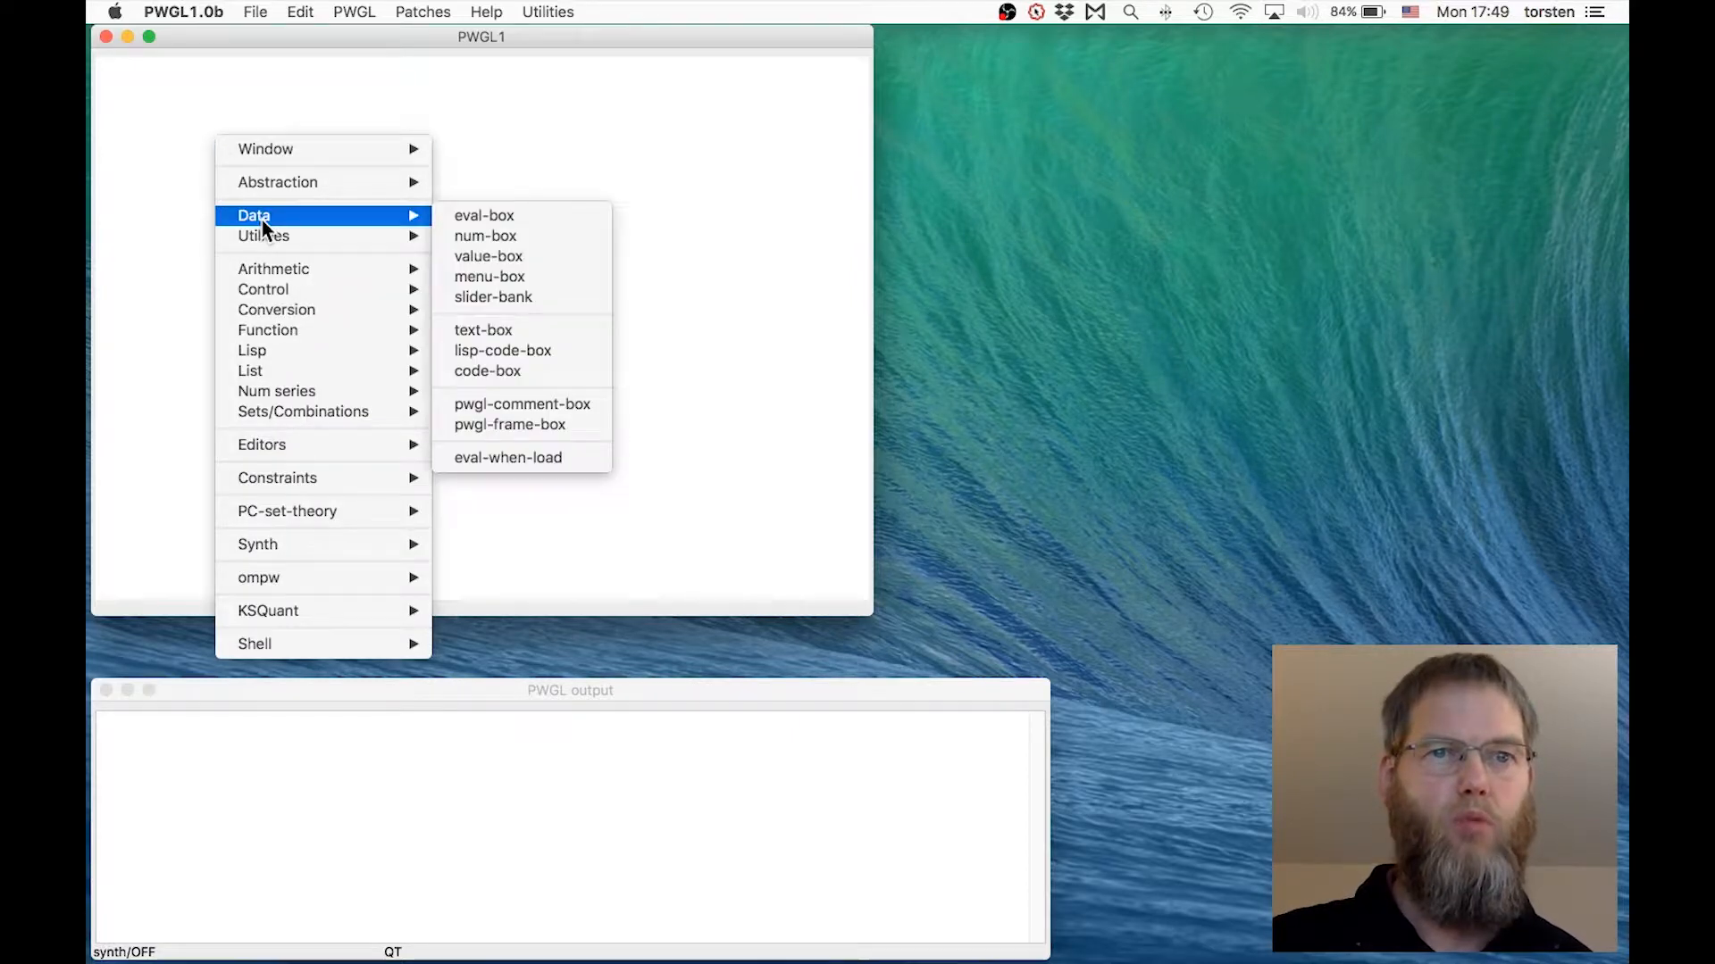
left_click(466, 234)
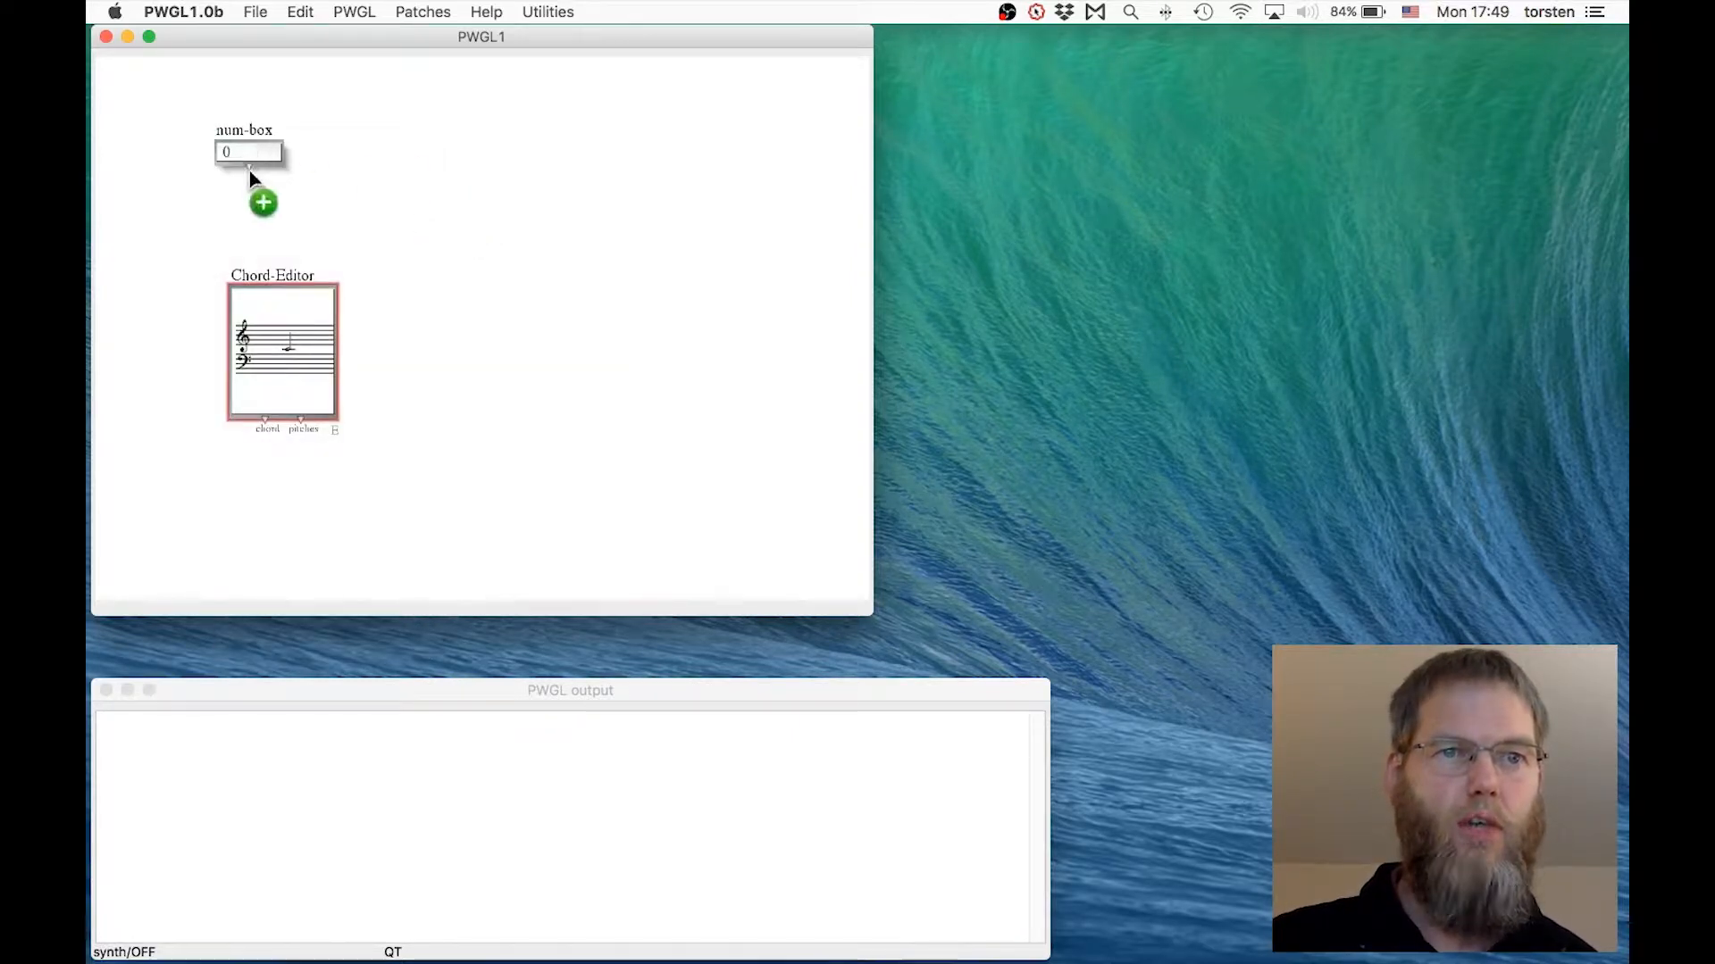
left_click(238, 152)
type("0")
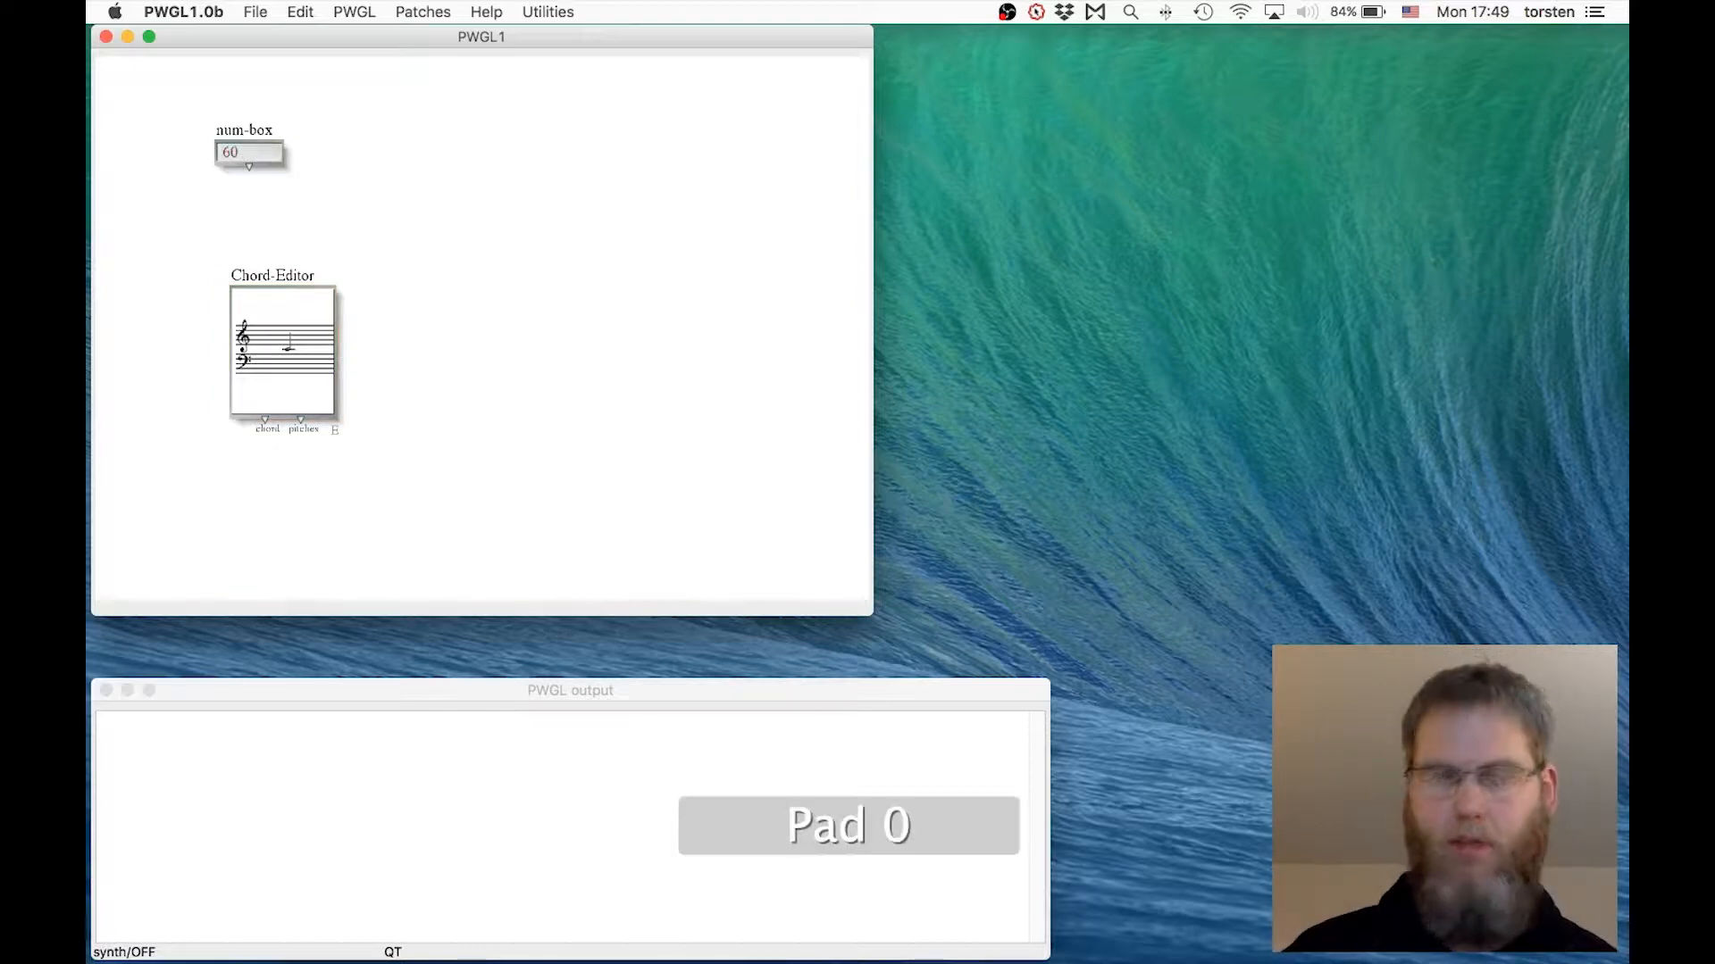
key("Return")
- Change the num-box value to 62
left_click(234, 148)
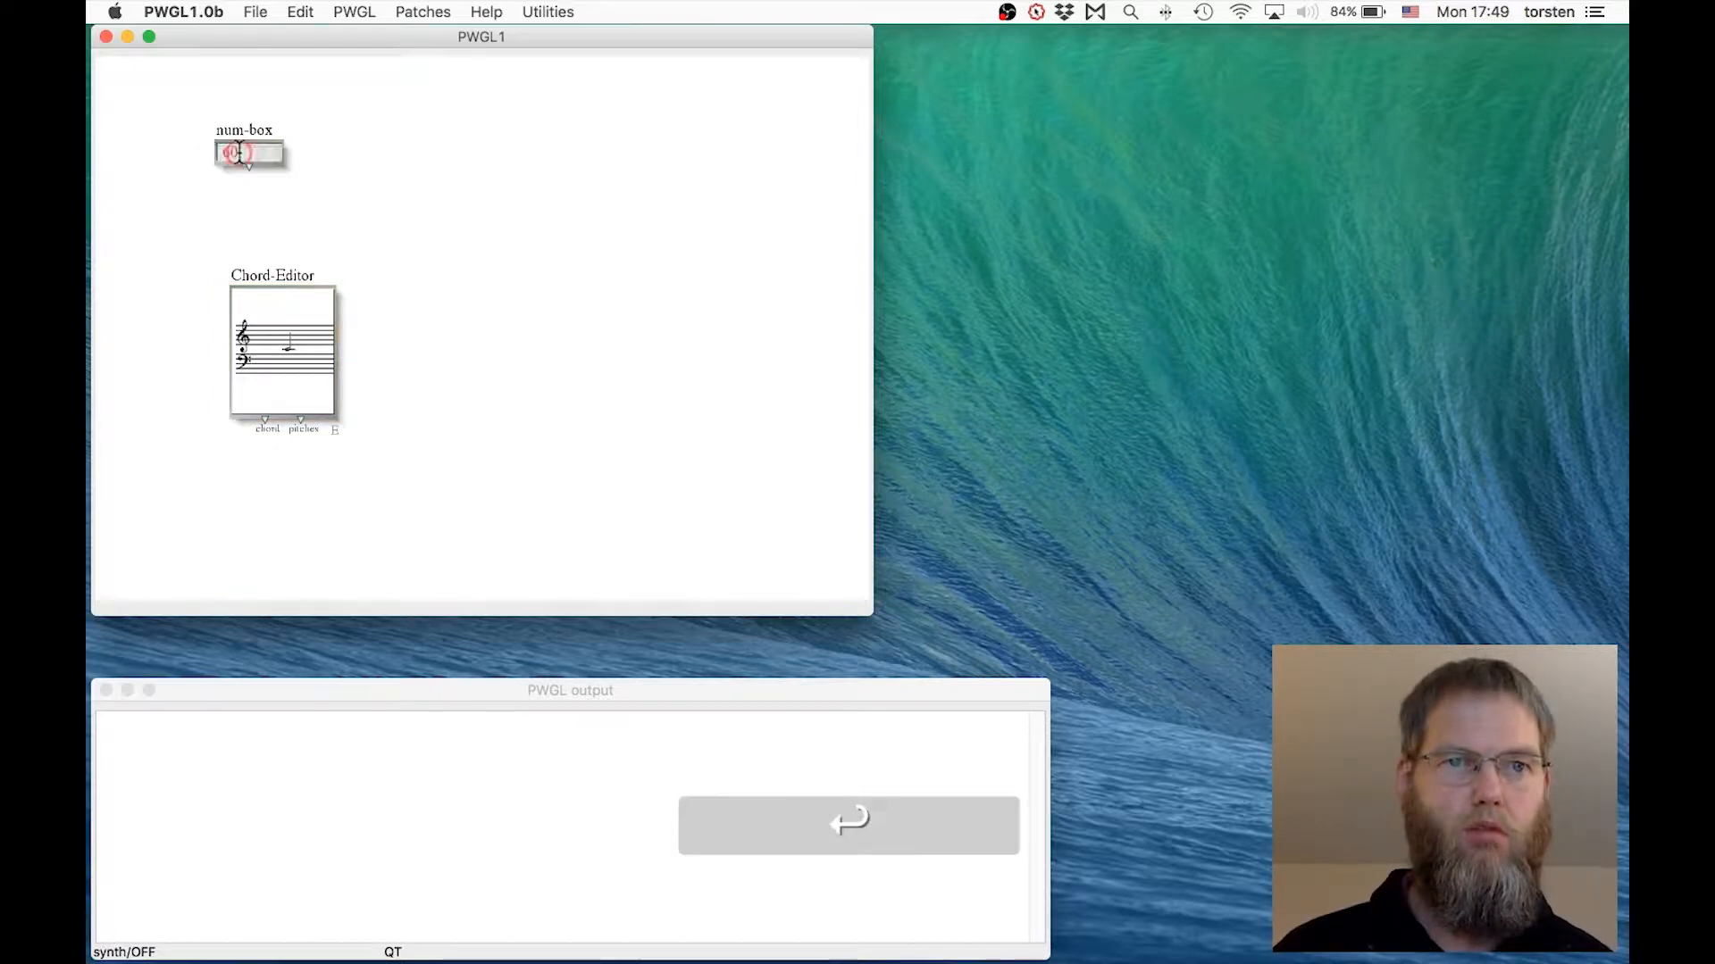
key("BackSpace")
type("62")
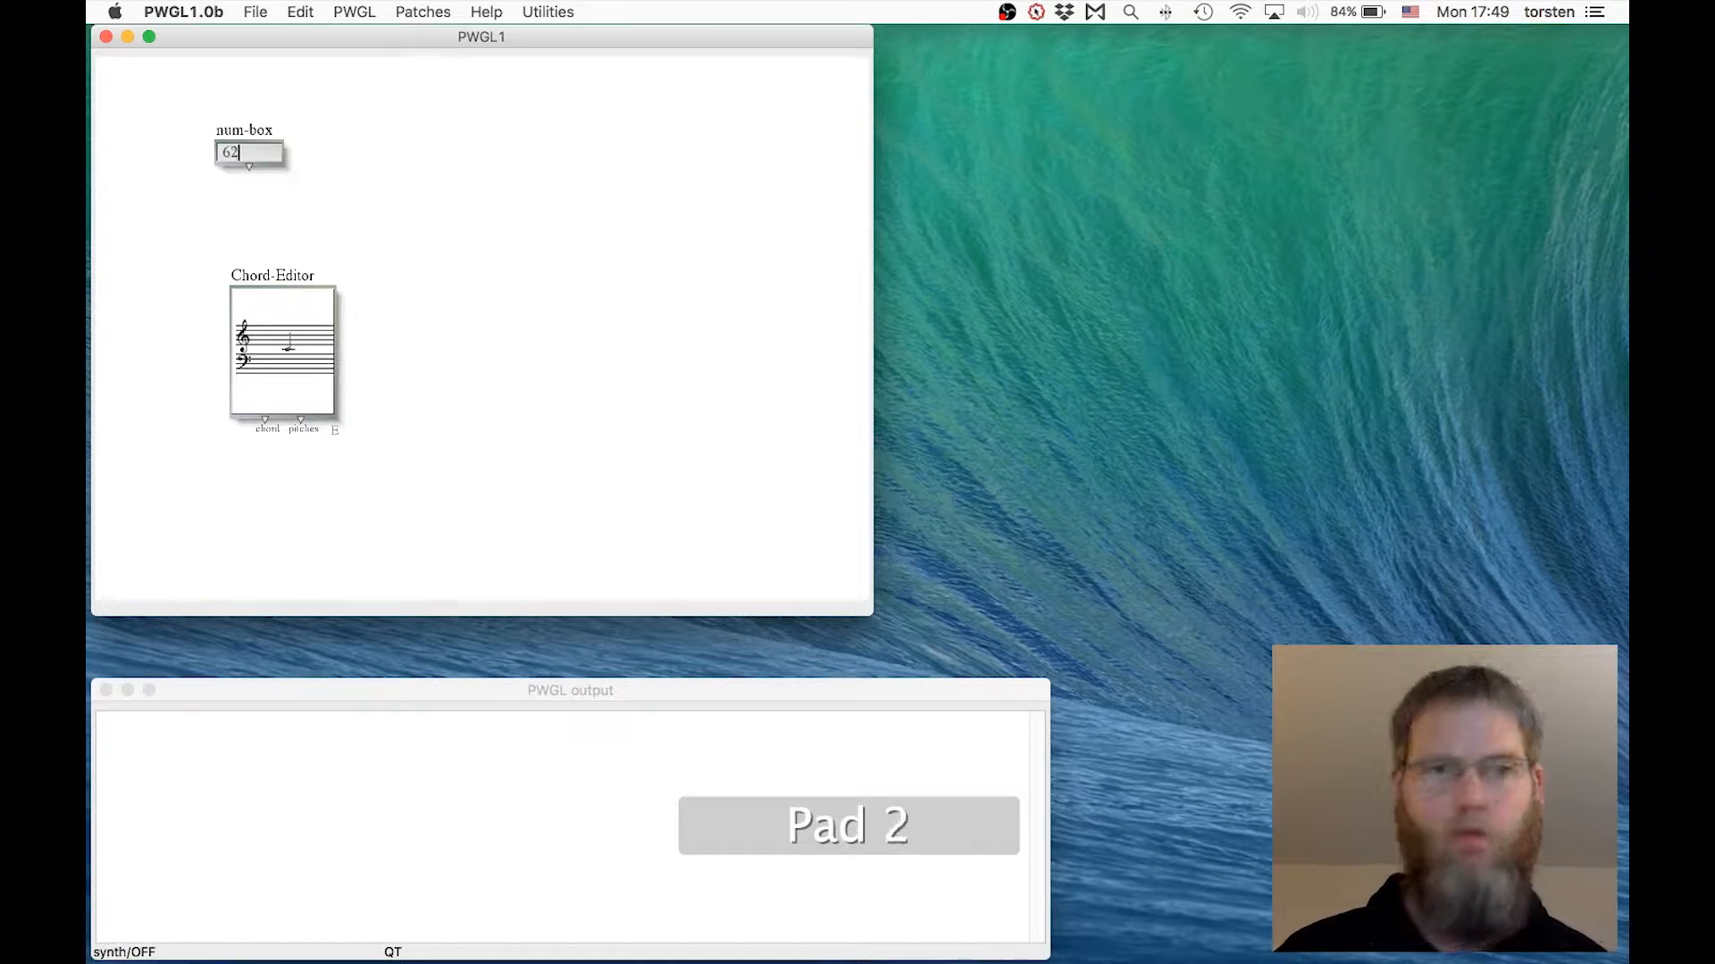
key("Return")
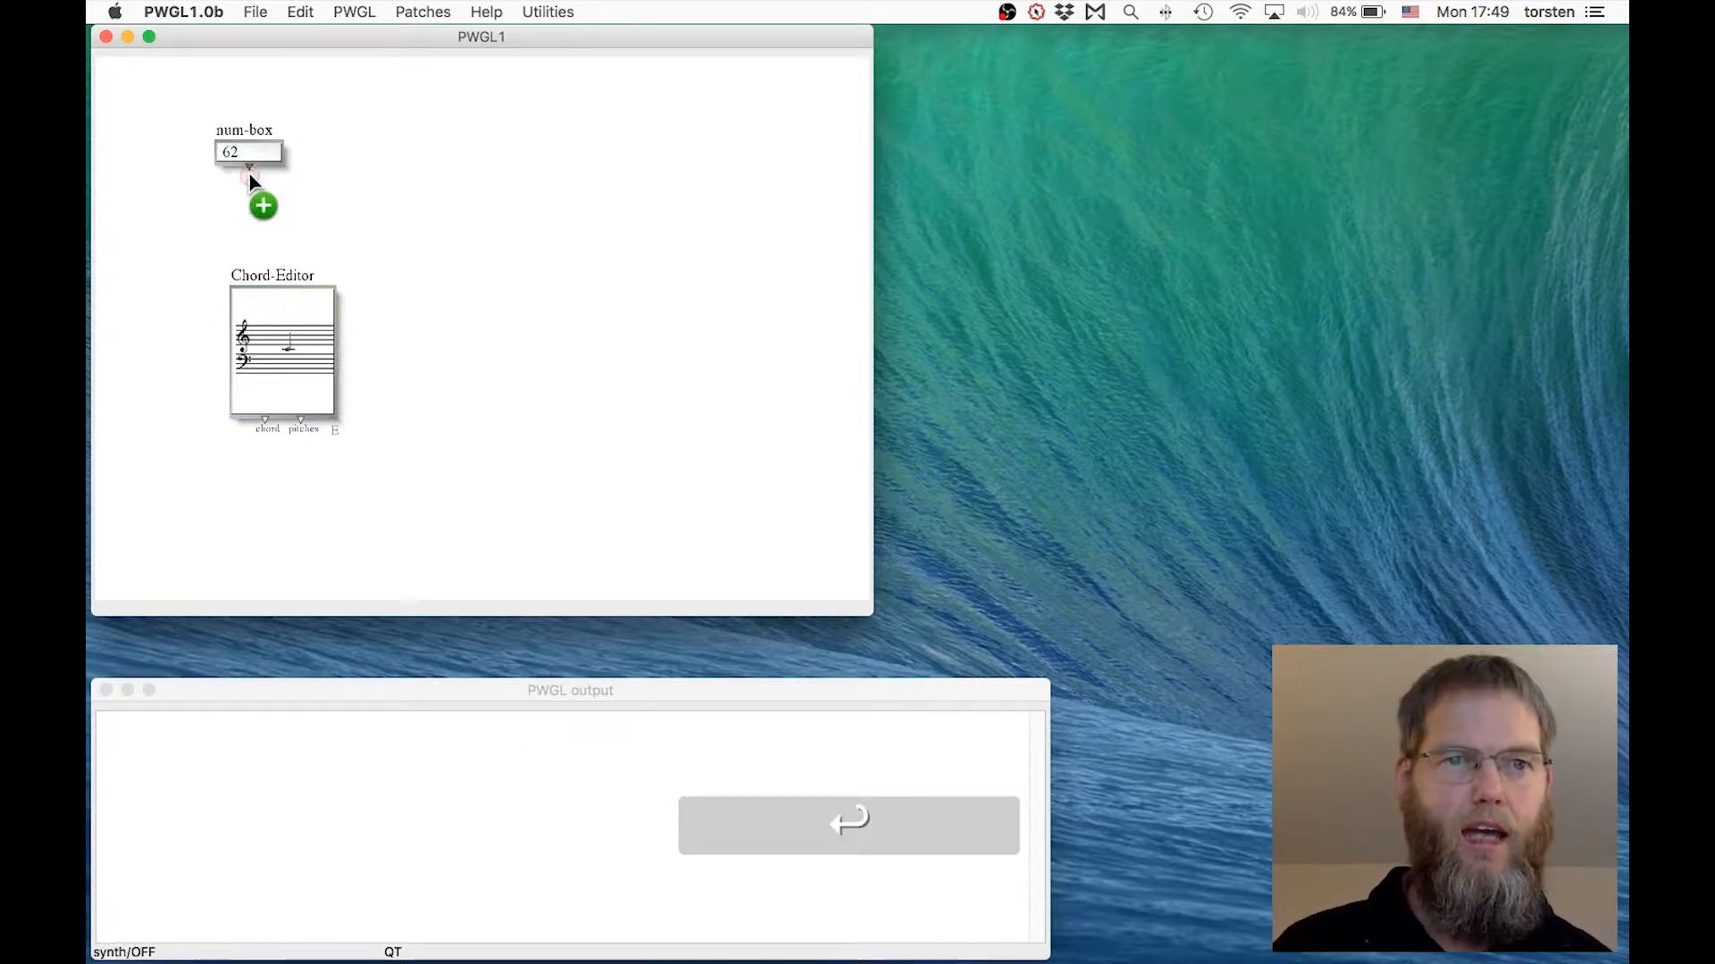
- Connect the num-box output to the Chord-Editor input, then evaluate the Chord-Editor and play its note
left_click_drag(250, 167, 226, 350)
left_click(329, 327)
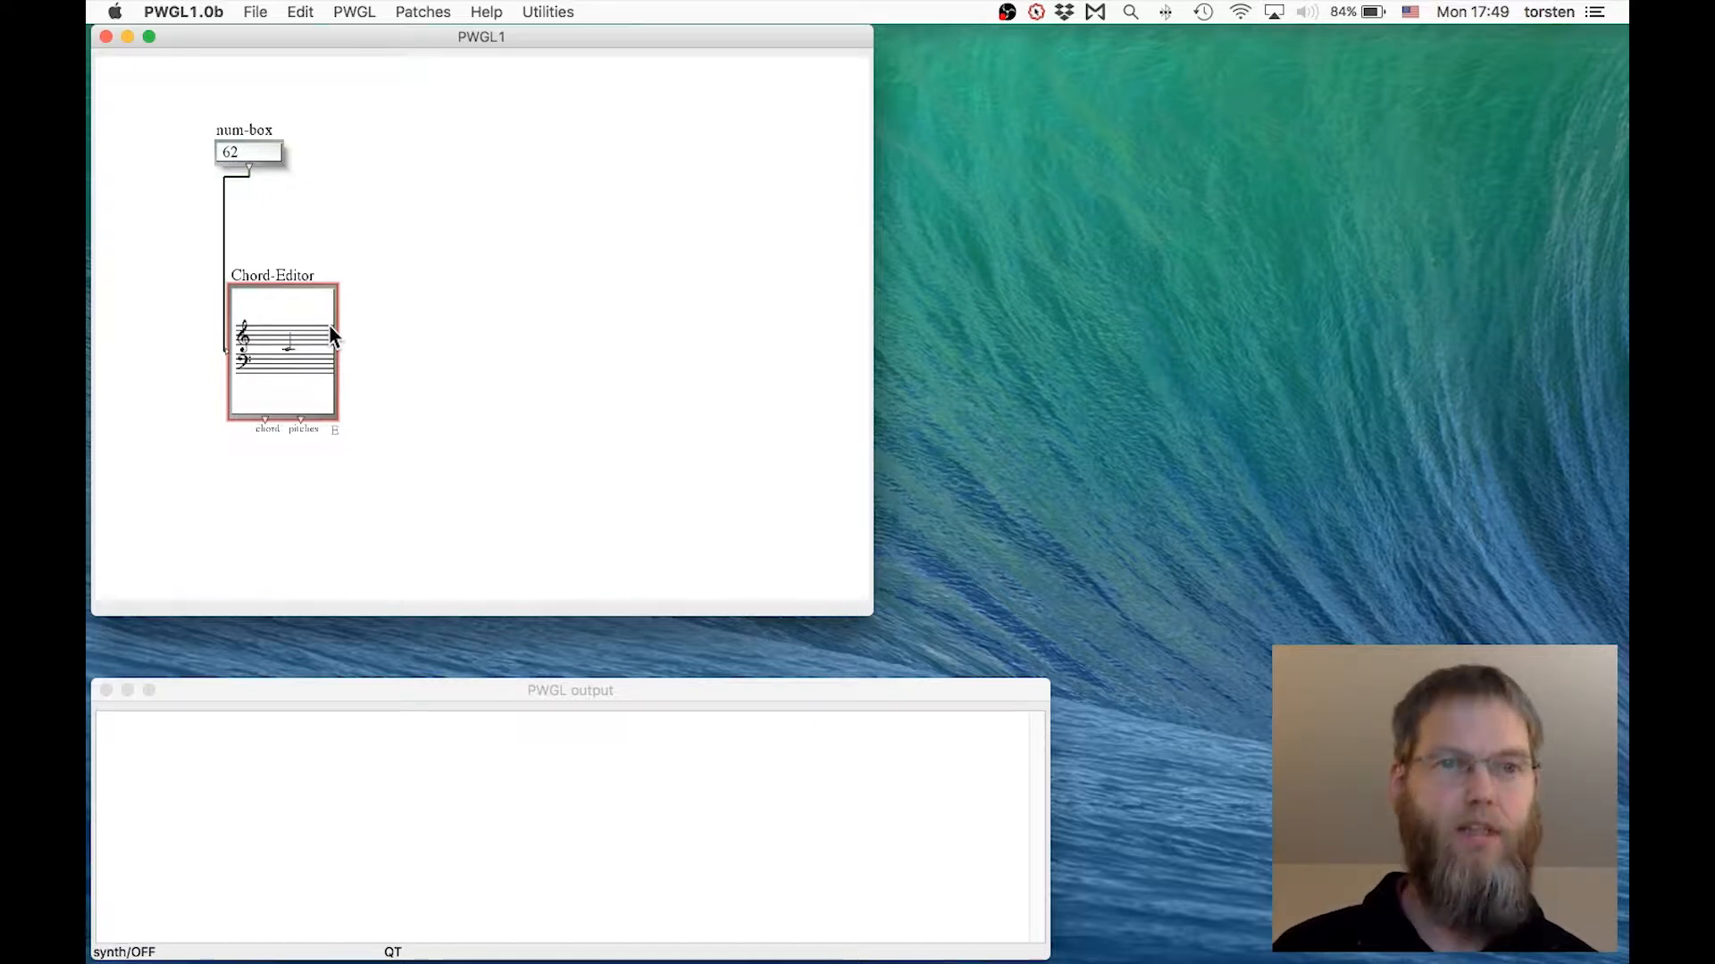
key("v")
key("space")
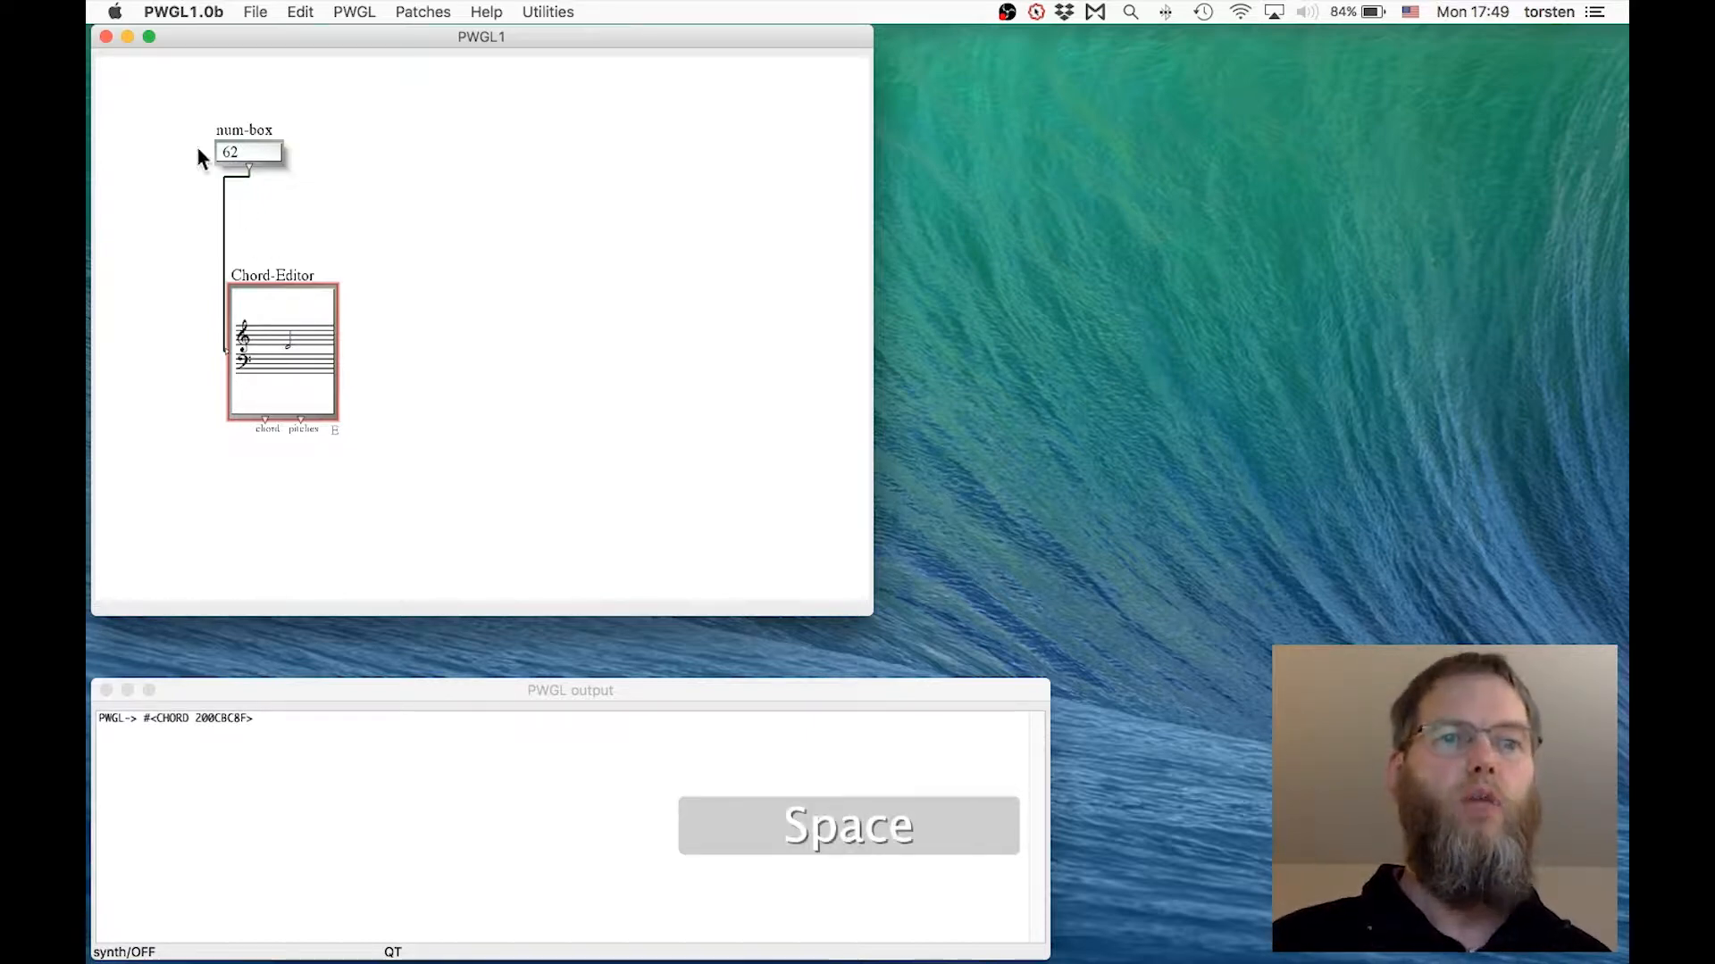
- Replace the num-box with a value-box above the Chord-Editor and enlarge the new box
left_click_drag(186, 139, 287, 212)
key("BackSpace")
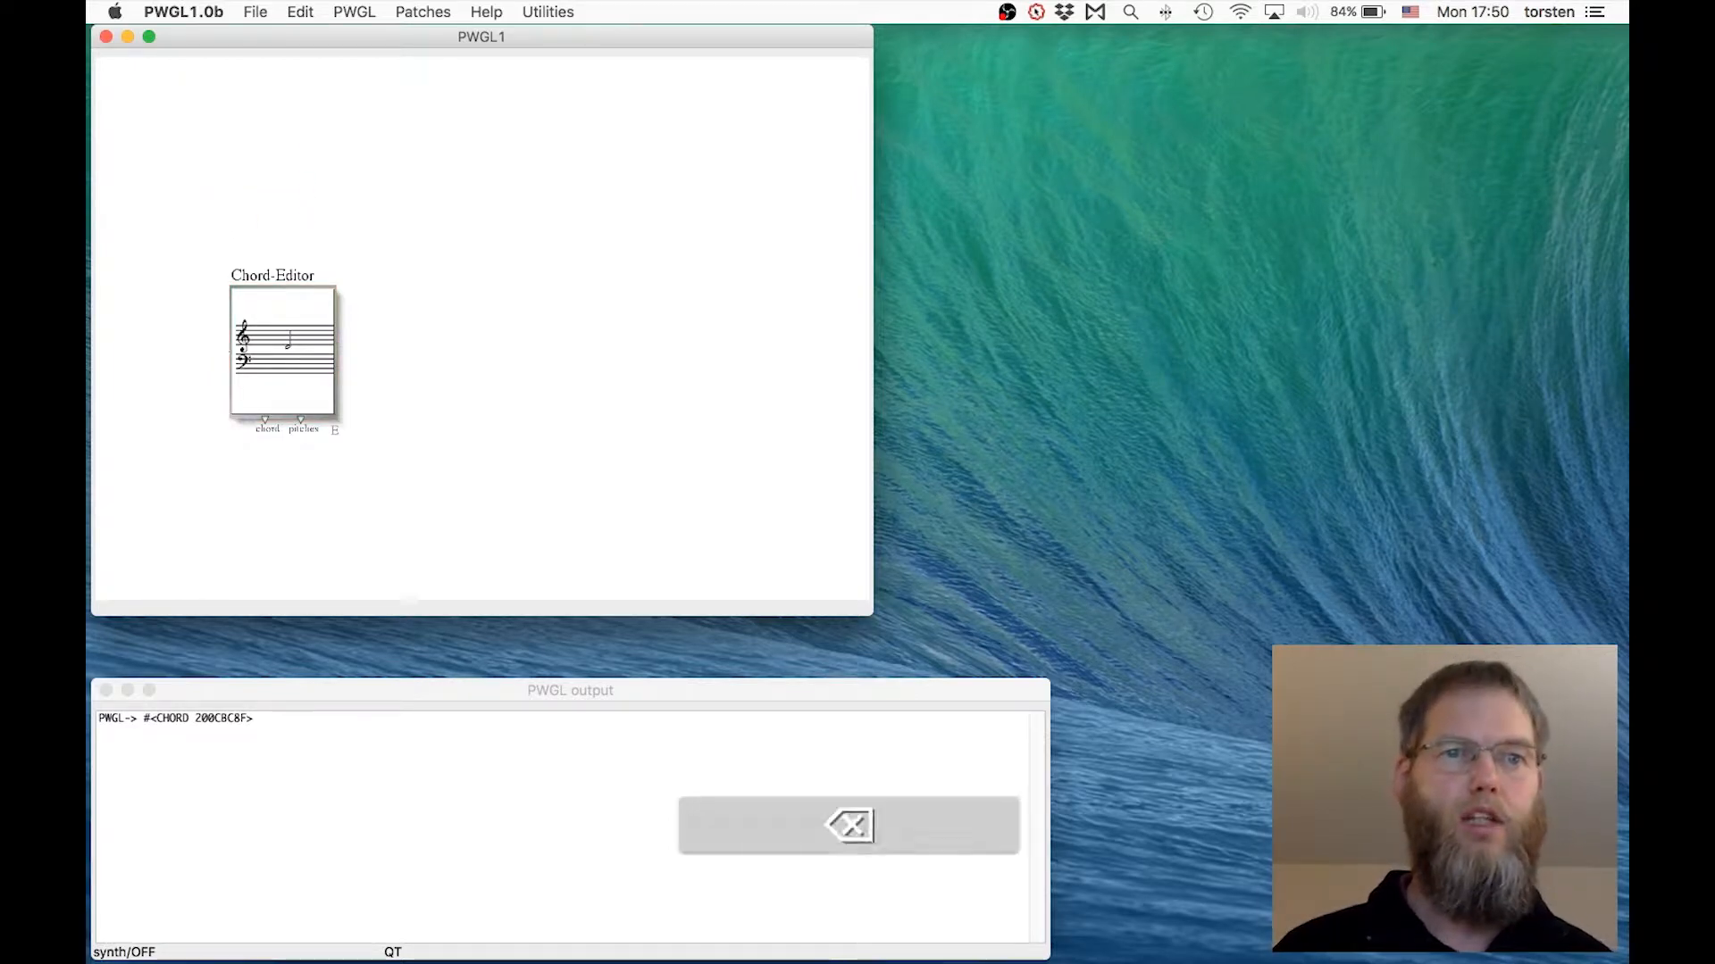
right_click(240, 164)
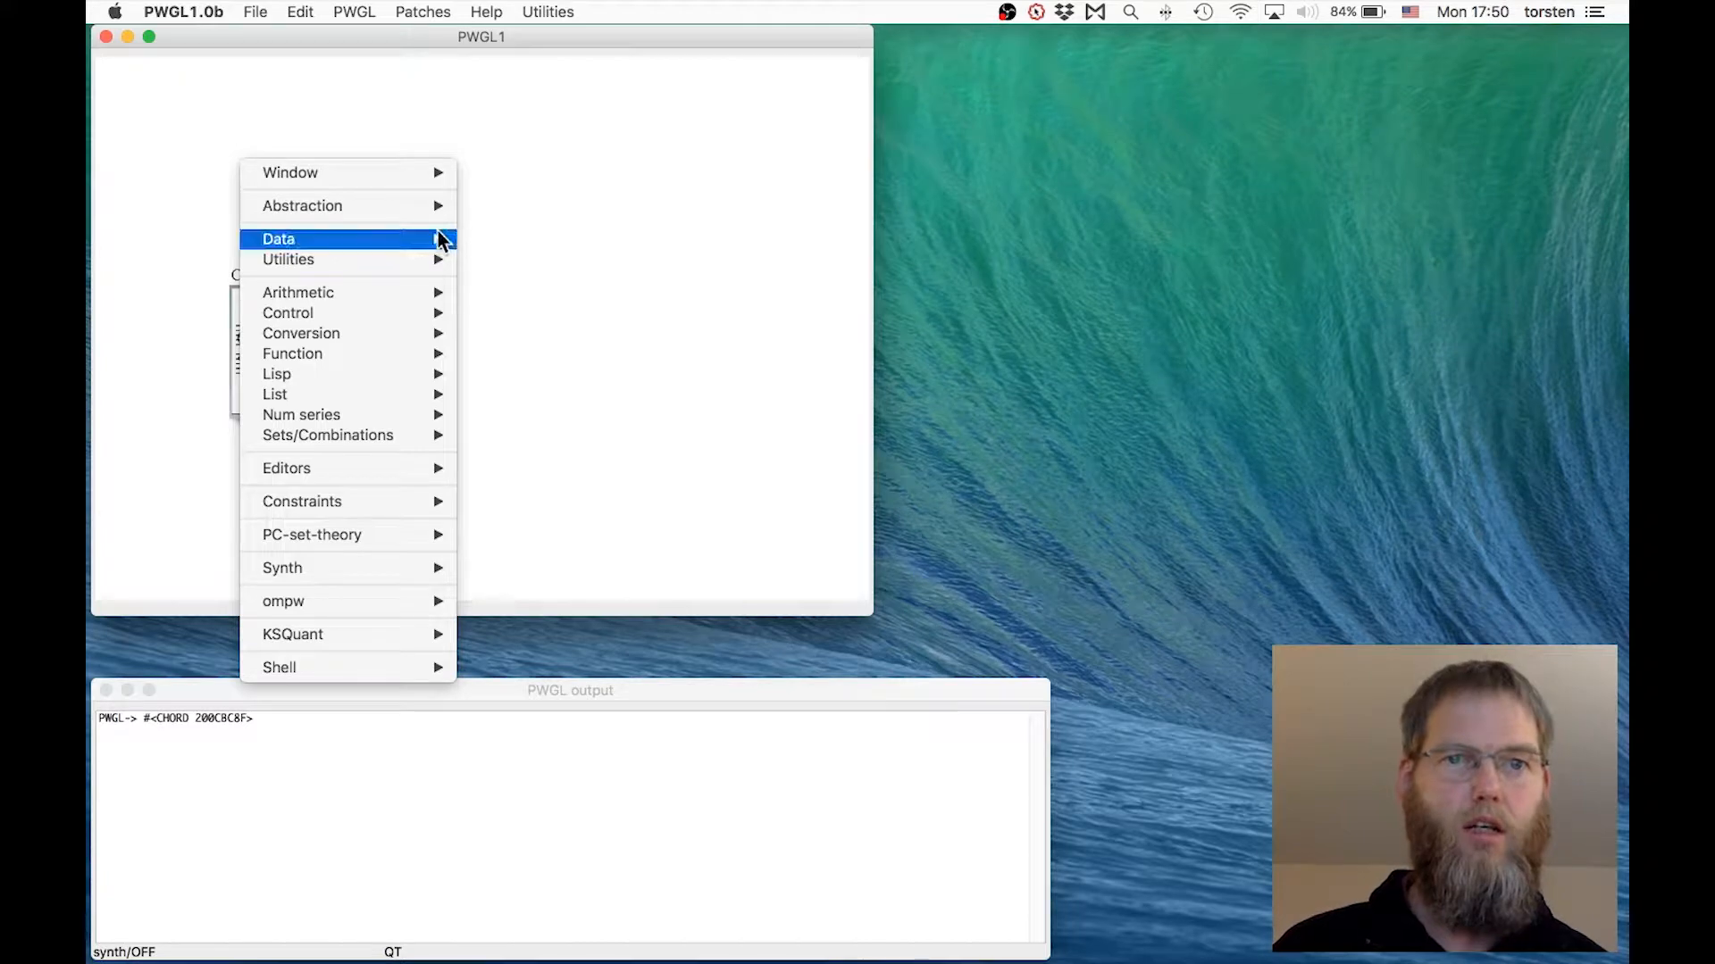
mouse_move(437, 237)
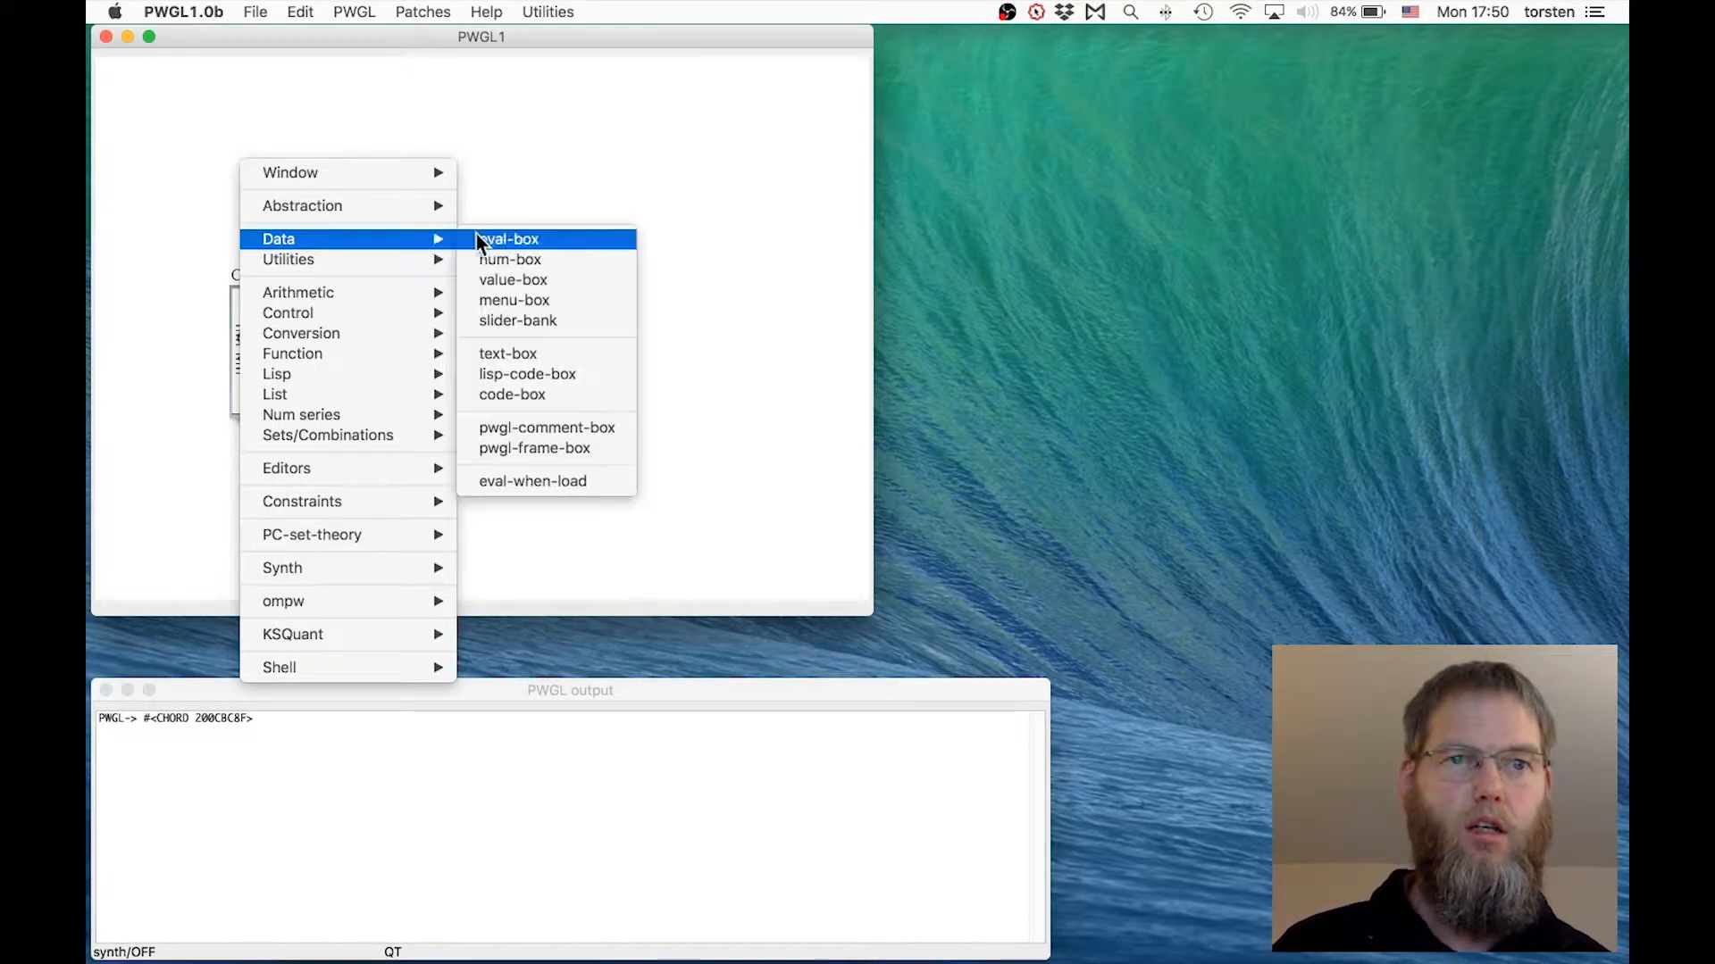
left_click(543, 281)
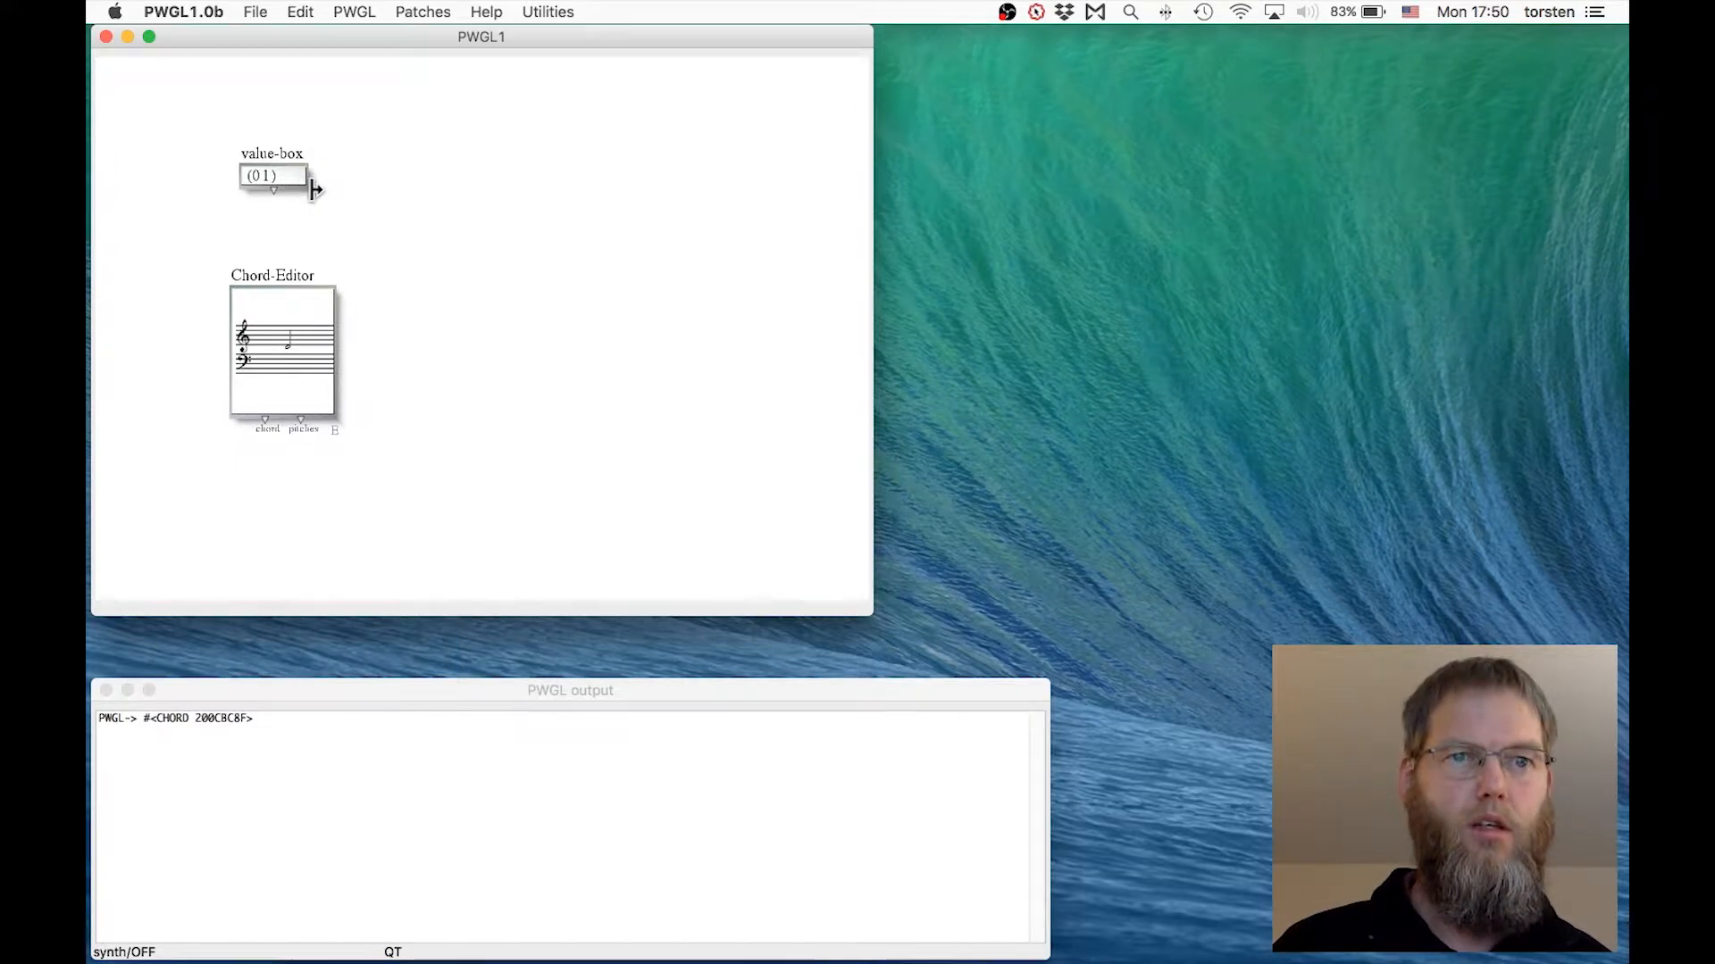
left_click_drag(313, 189, 461, 217)
- Set the value-box content to the pitch list (60 64 67)
double_click(398, 189)
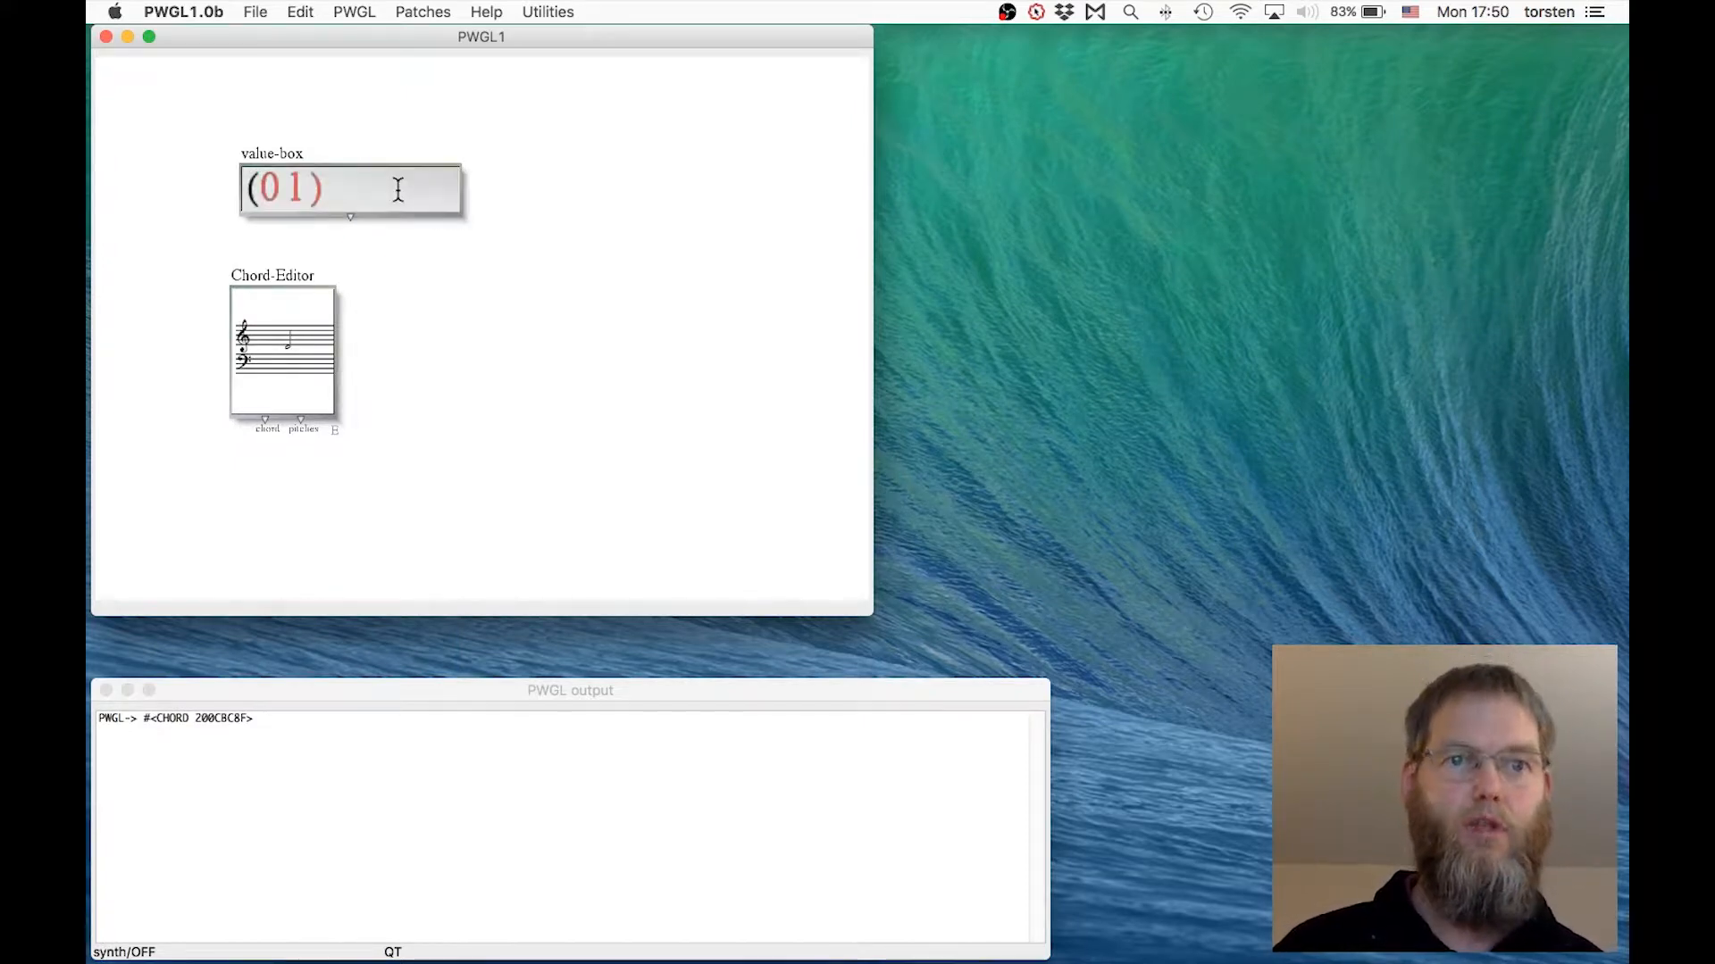
key("BackSpace")
type("(")
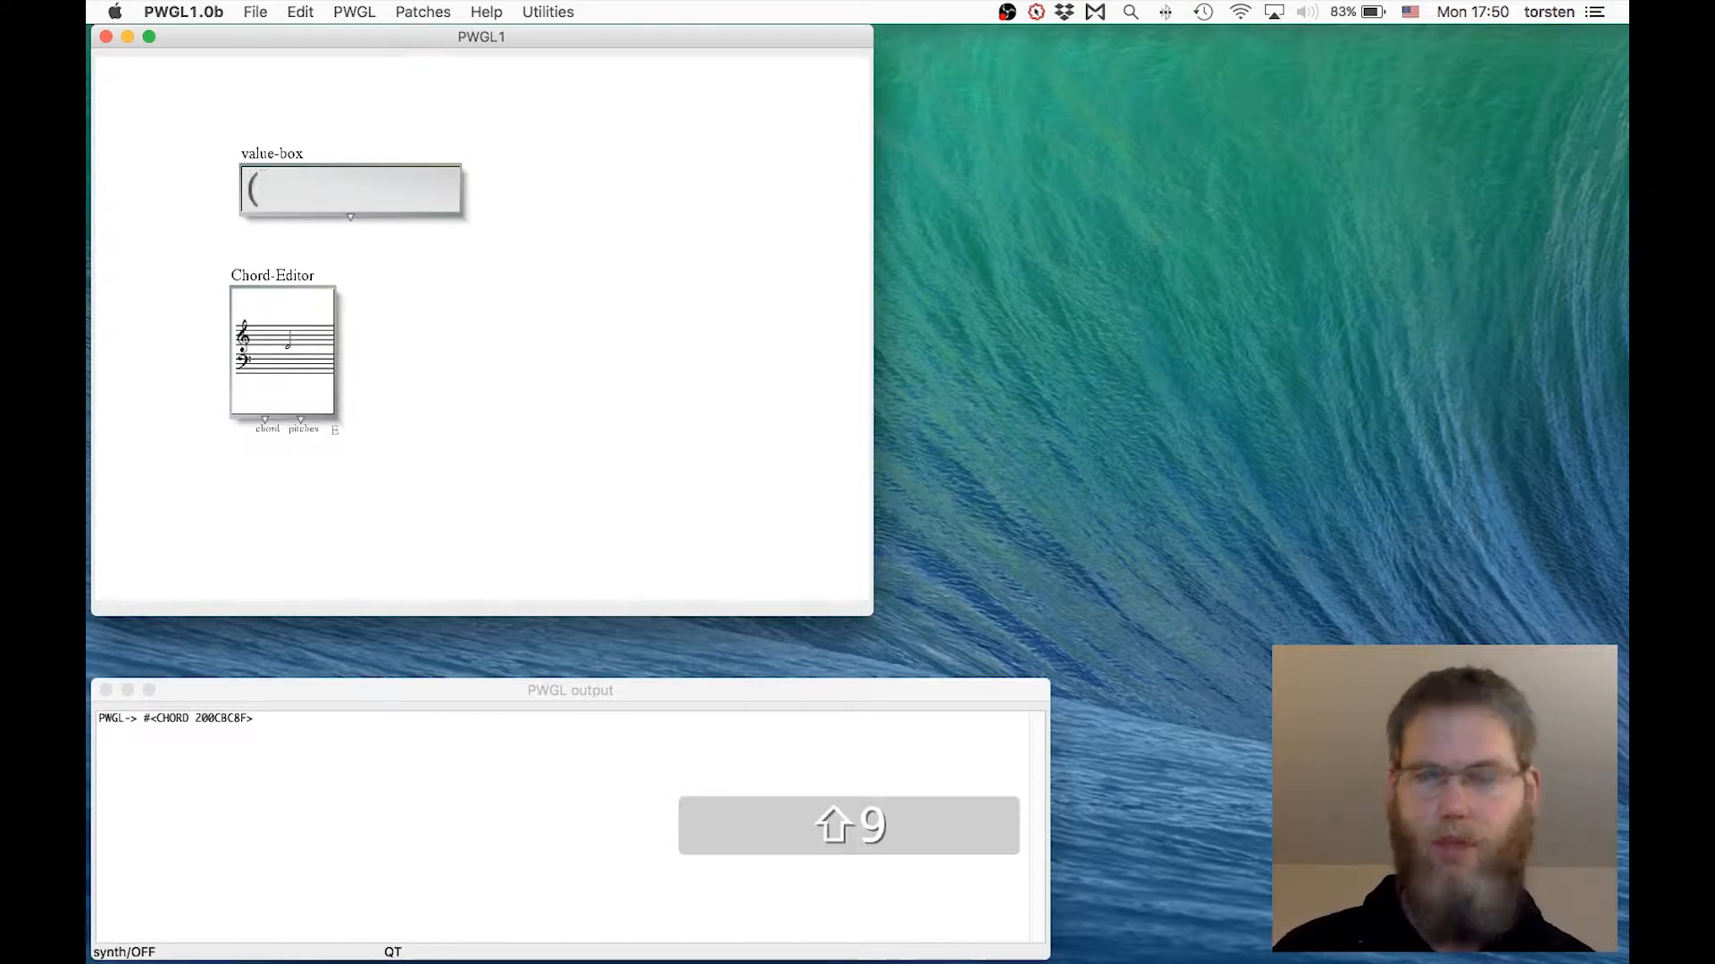
type("6")
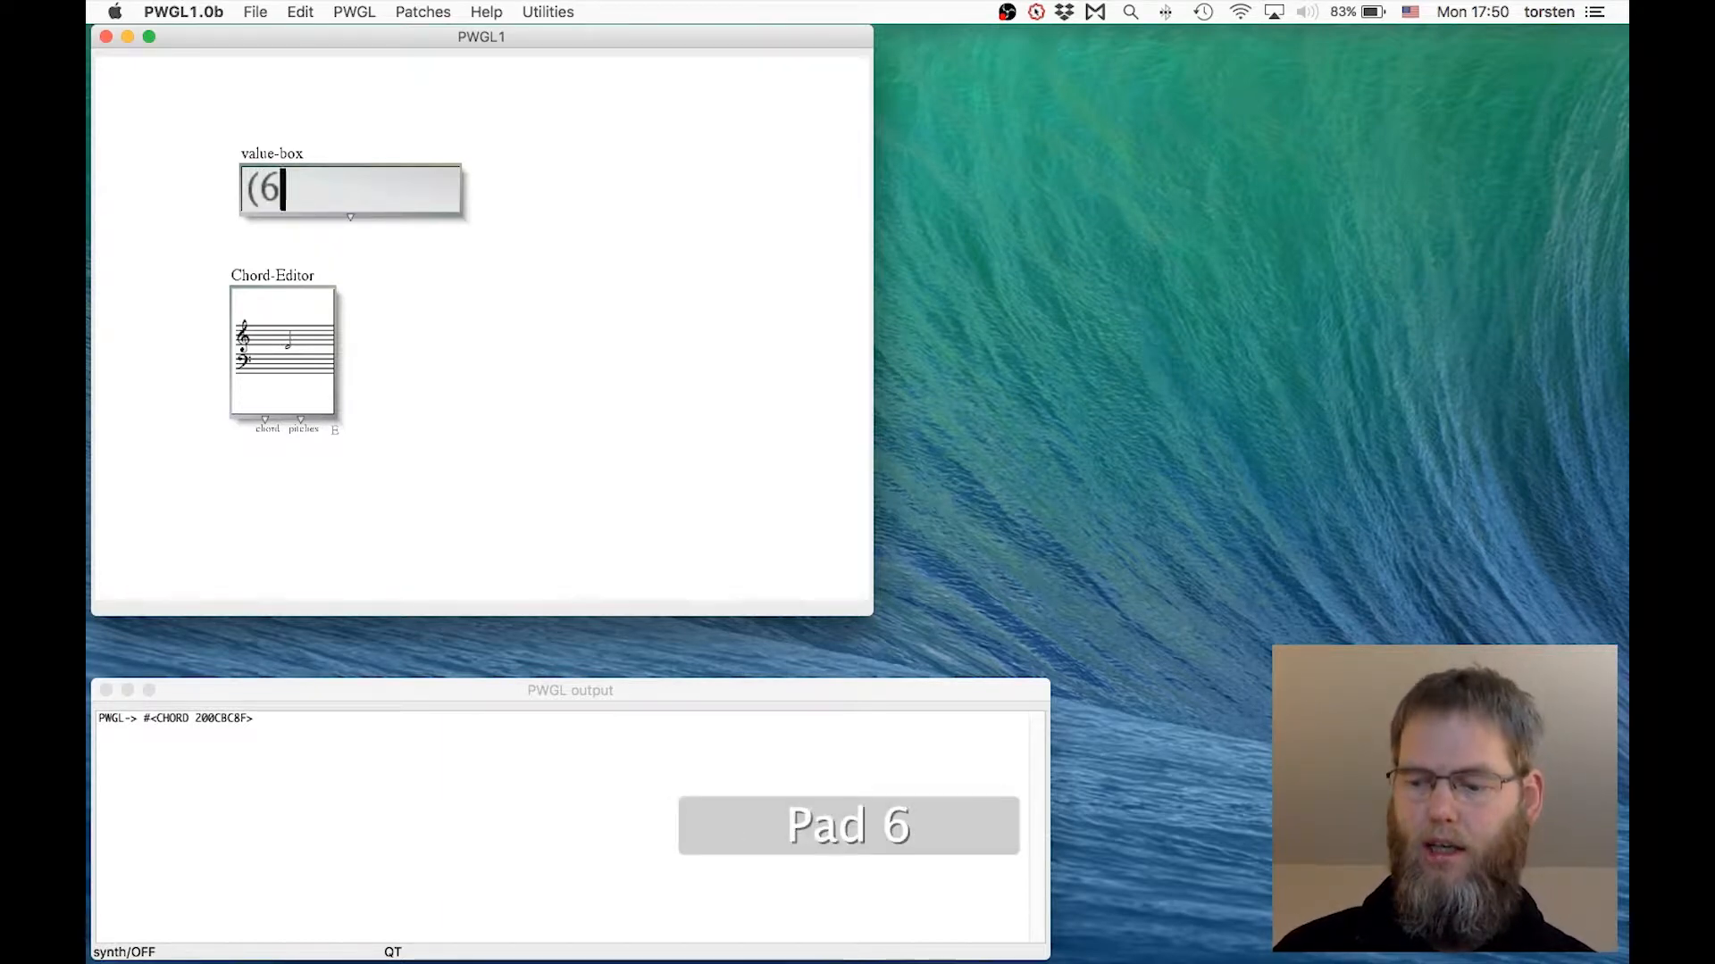
type("06")
key("BackSpace")
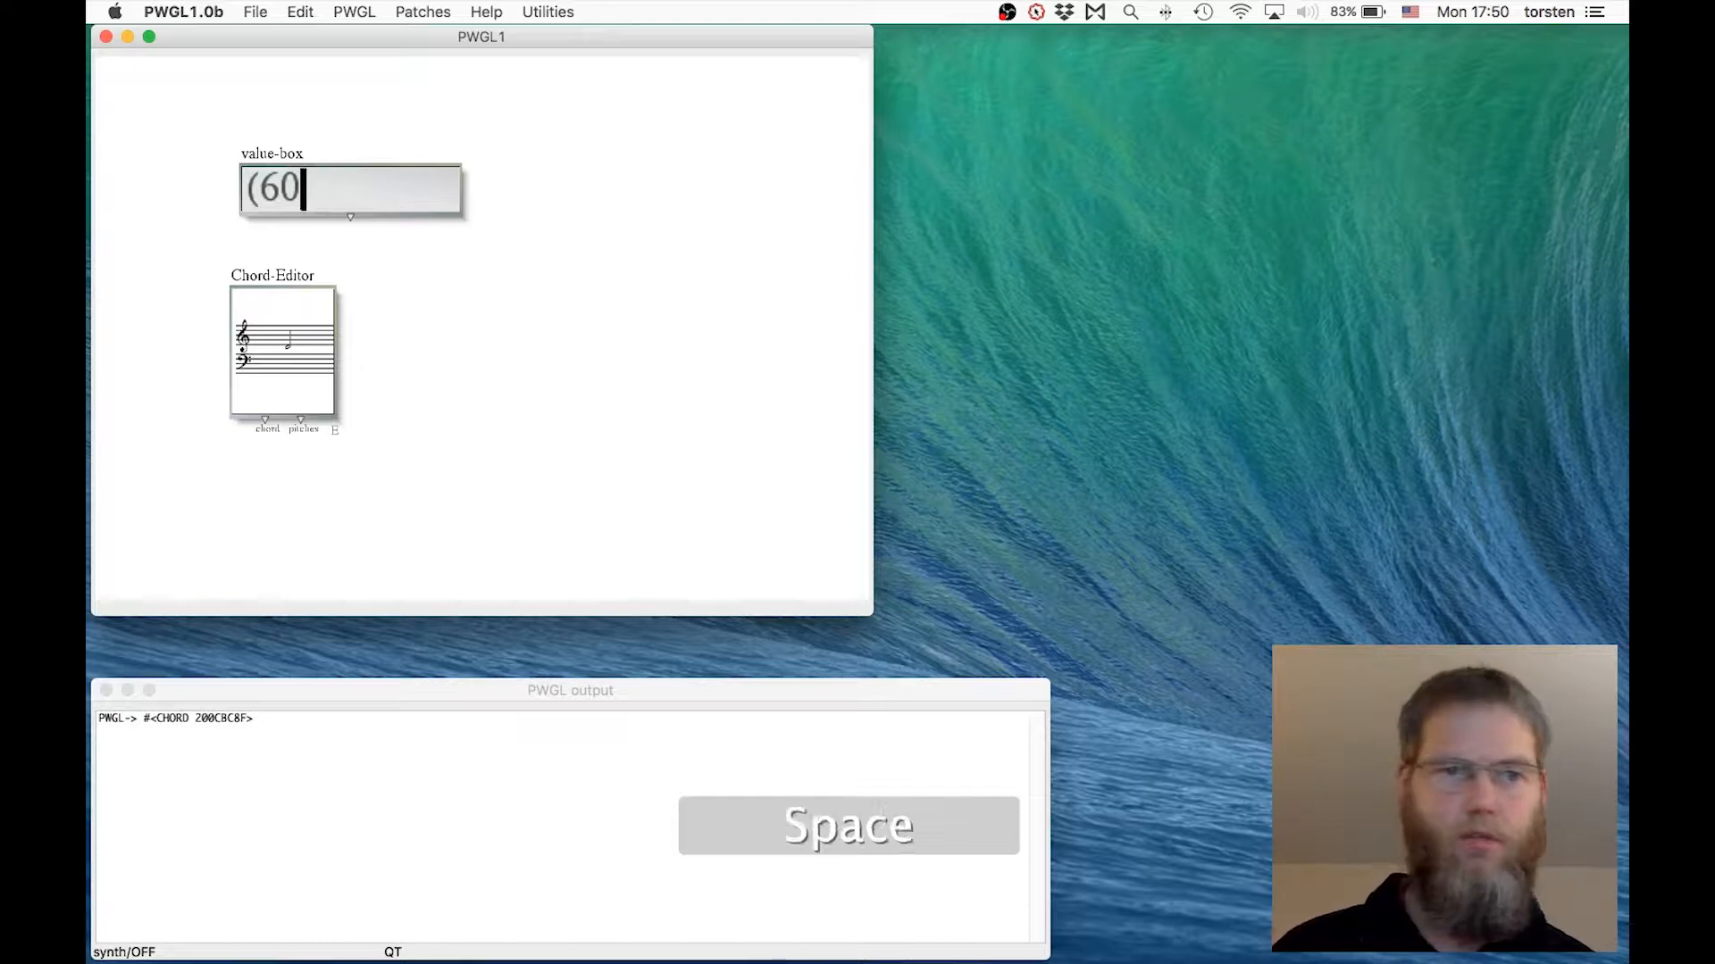
type("64")
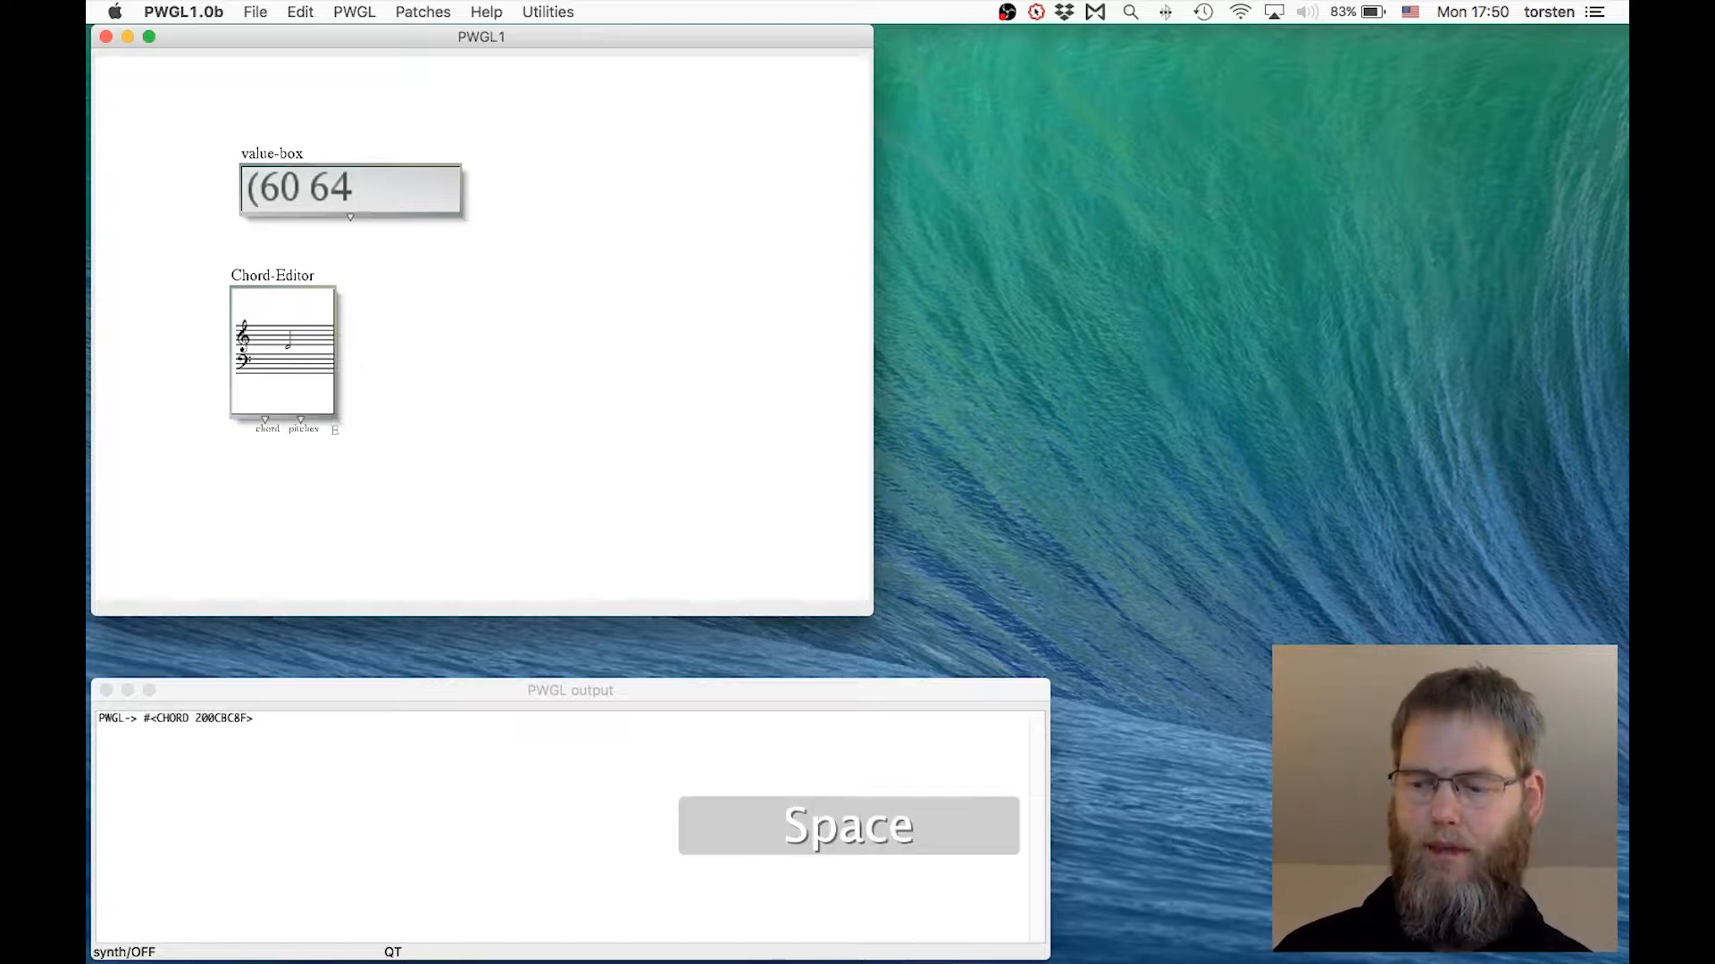
type(" 67)")
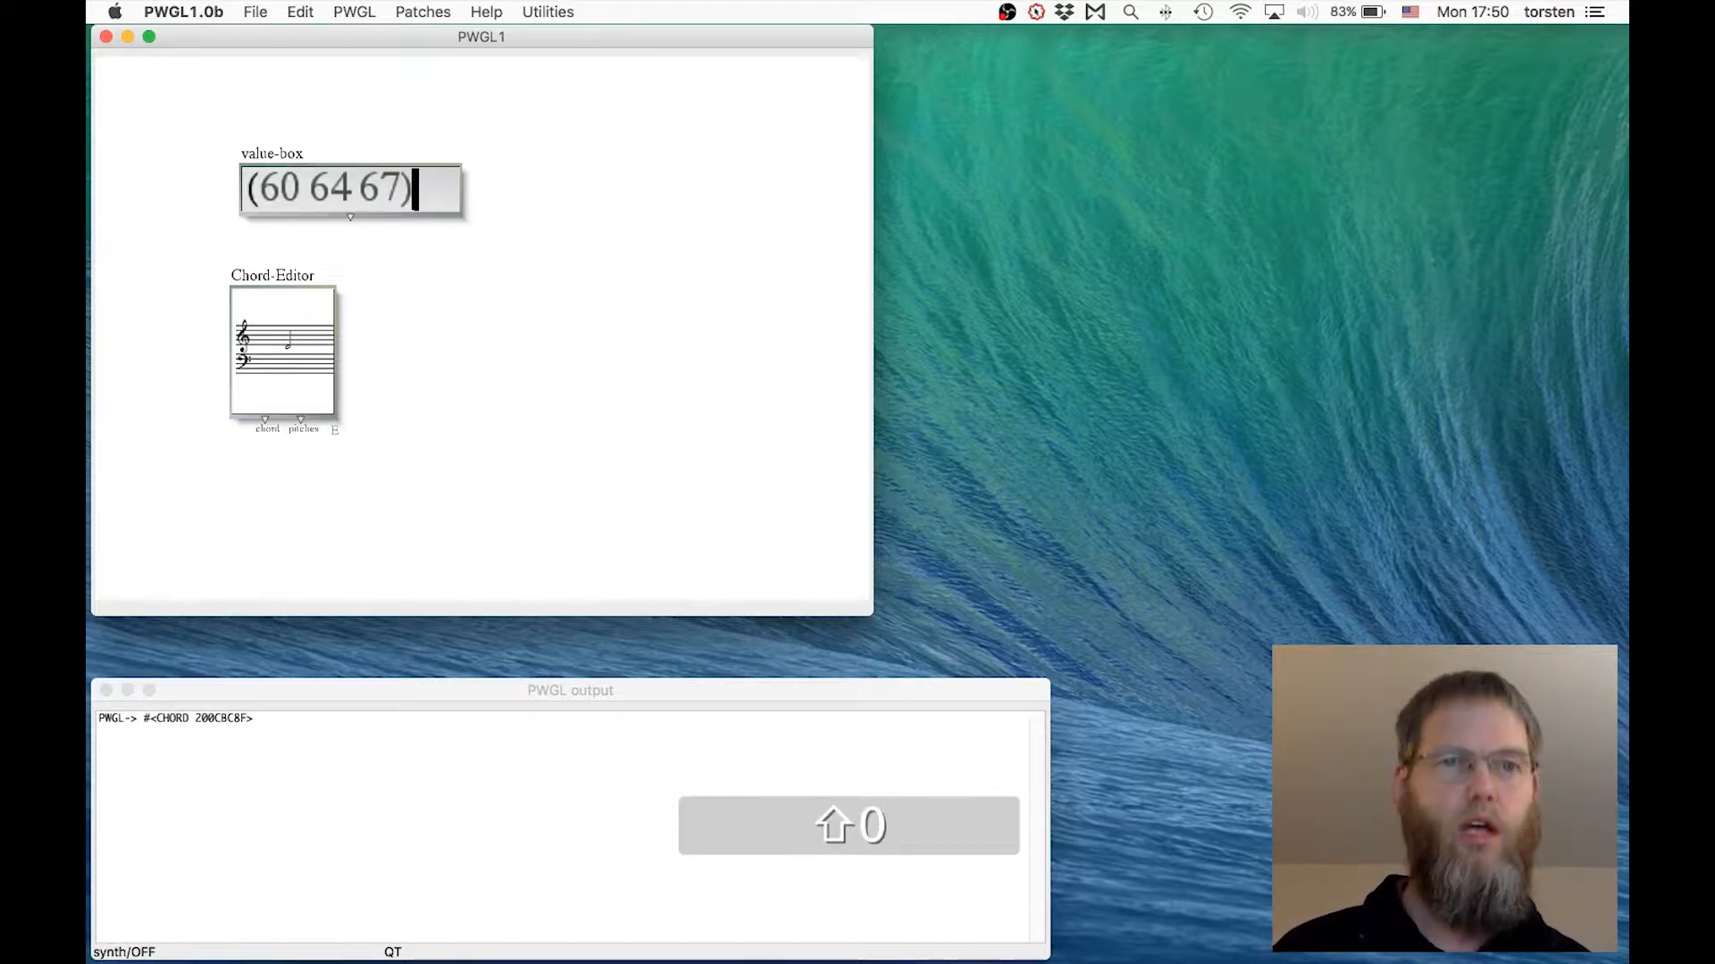
key("Left")
key("Left")
key("Left")
key("Left")
key("Left")
key("Left")
key("Left")
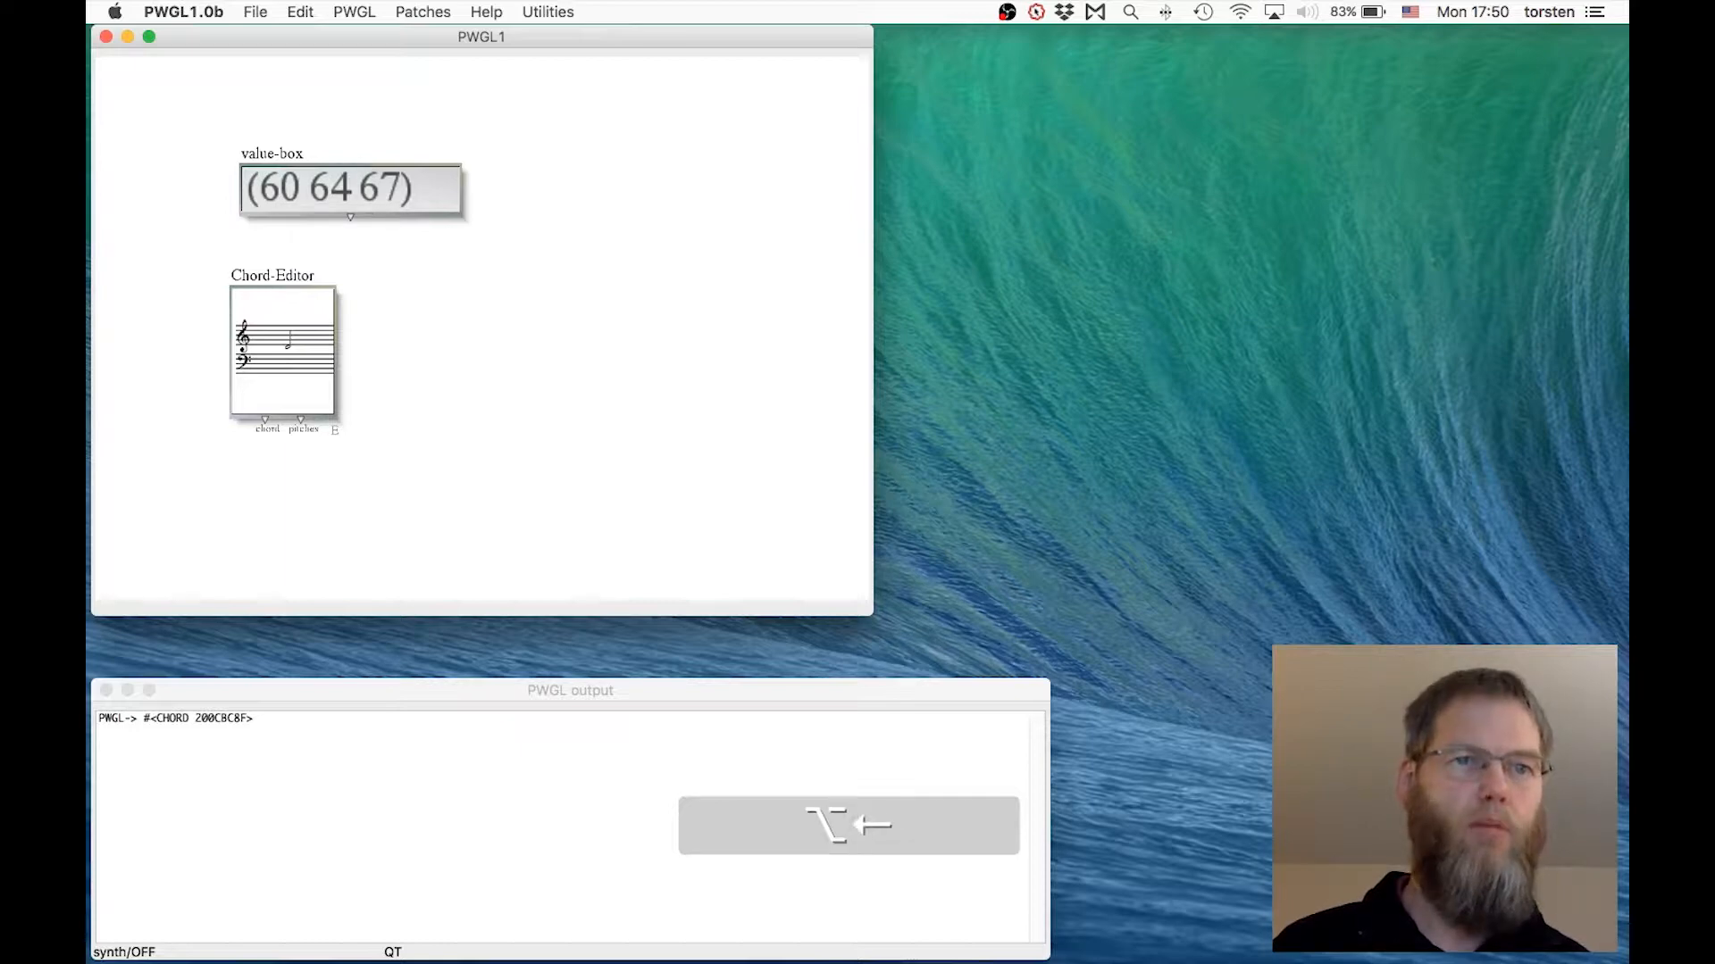
key("Left")
key("Left")
key("Left")
key("Right")
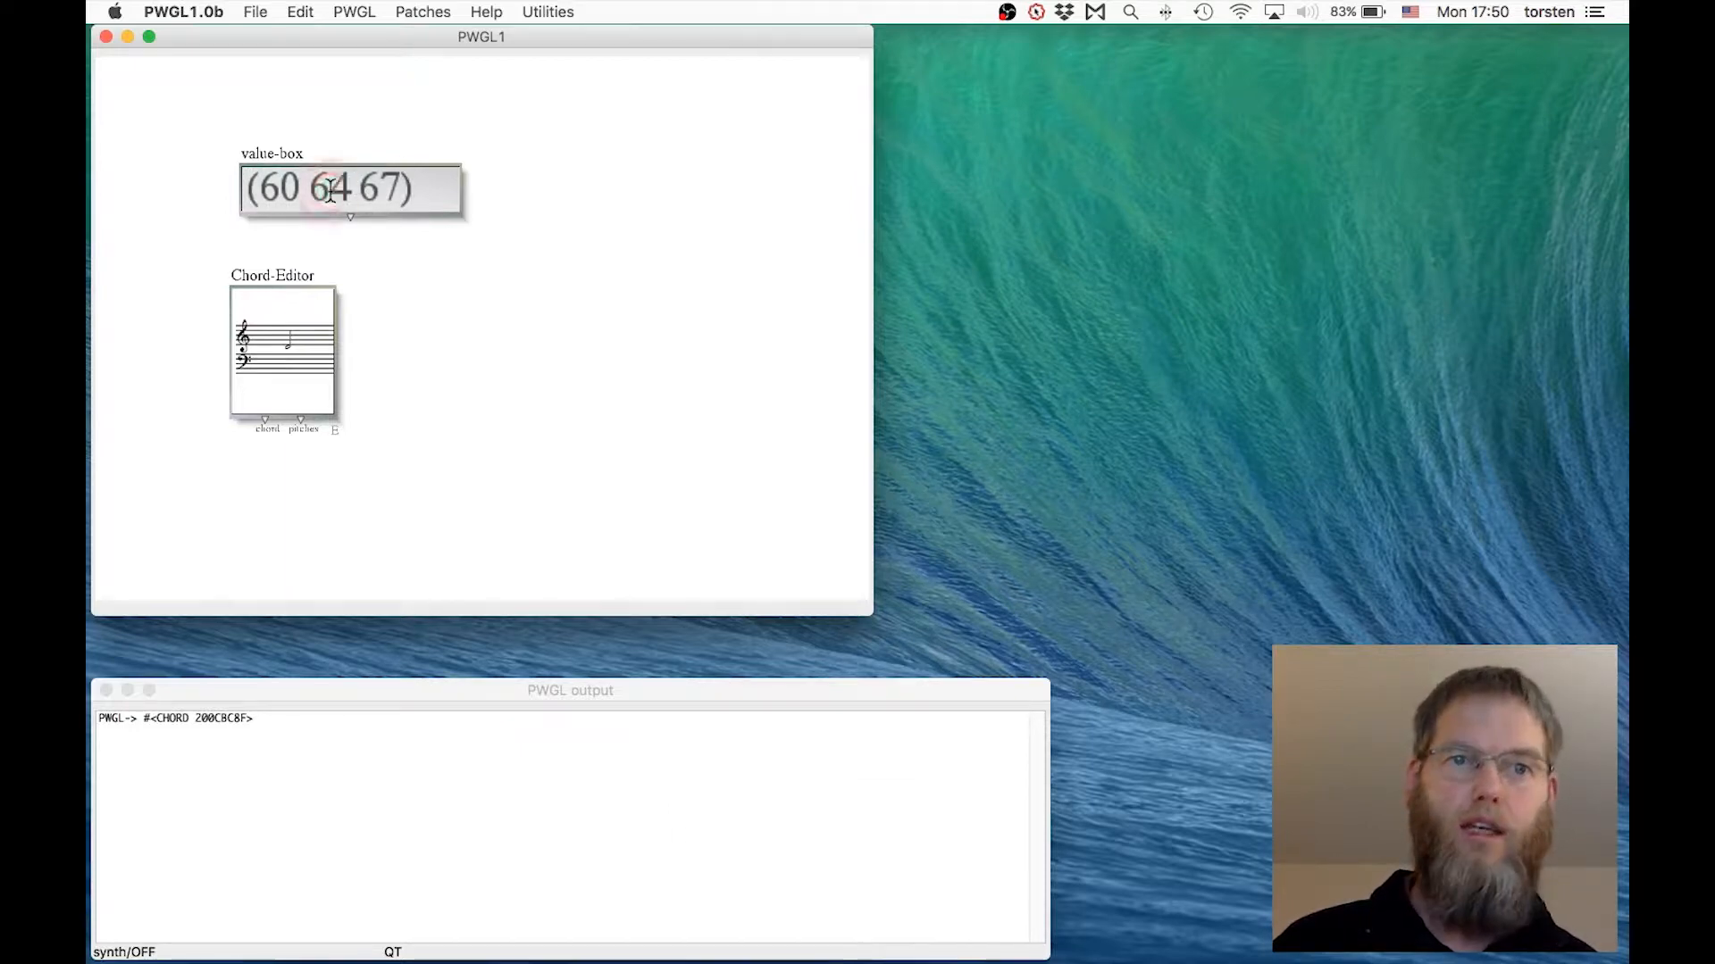
key("Return")
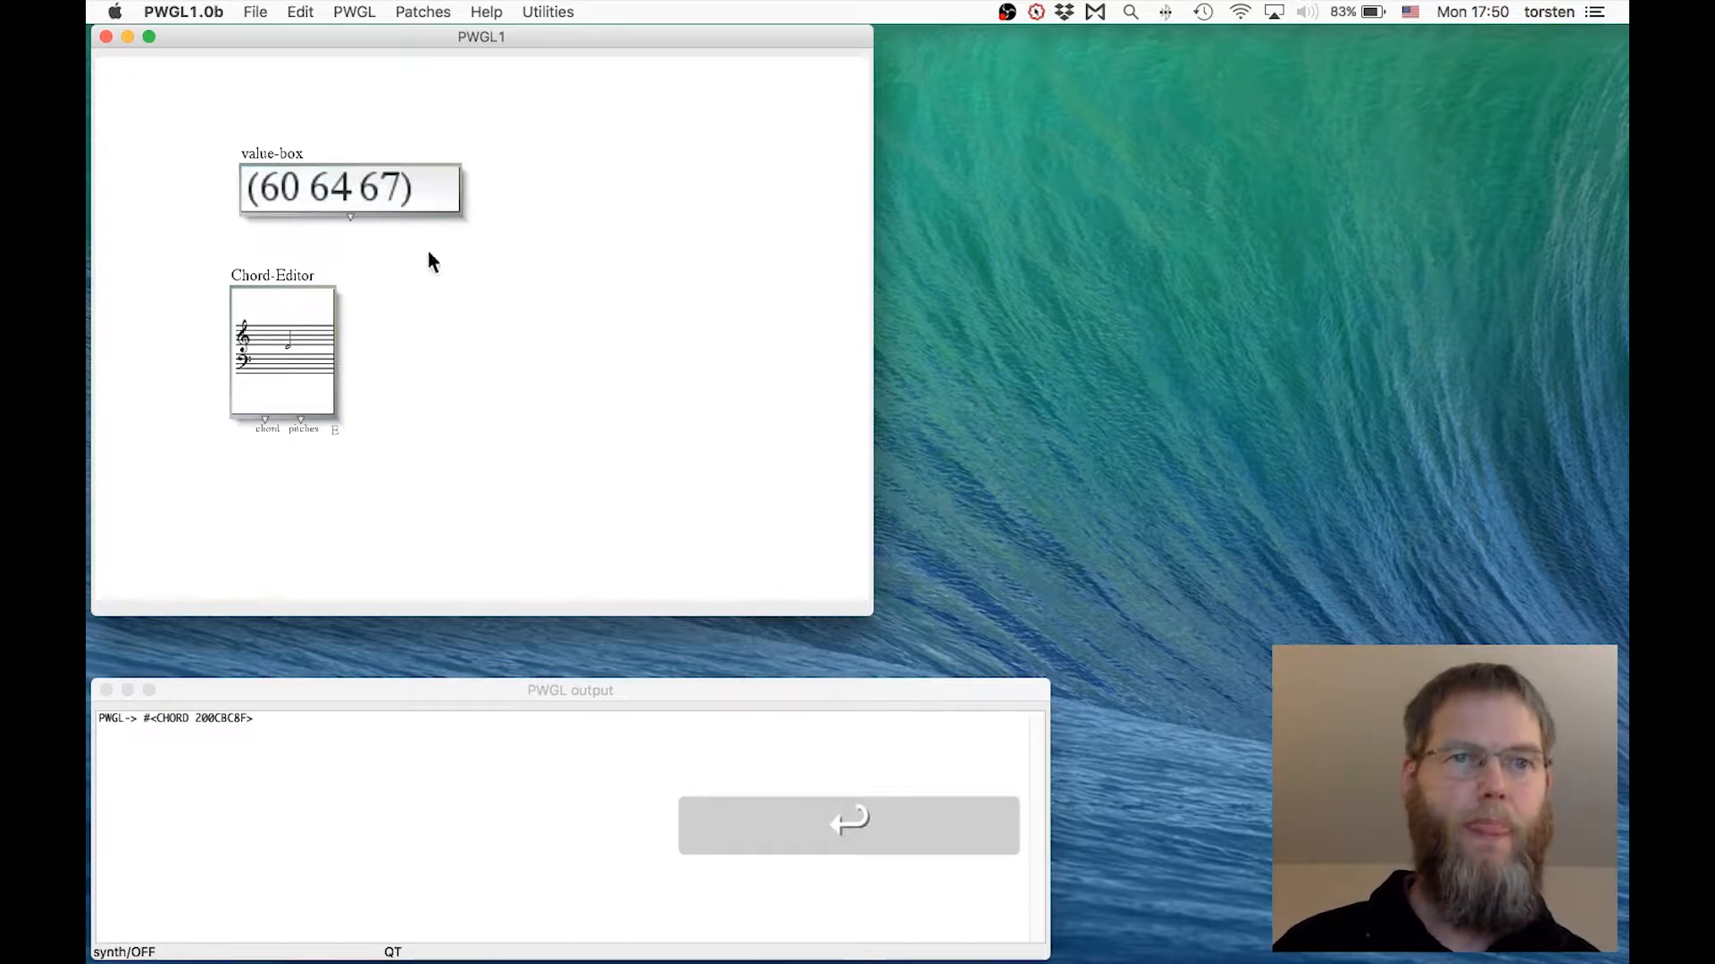
- Connect the value-box output to the Chord-Editor input, then evaluate the Chord-Editor and play the chord
left_click_drag(348, 218, 286, 352)
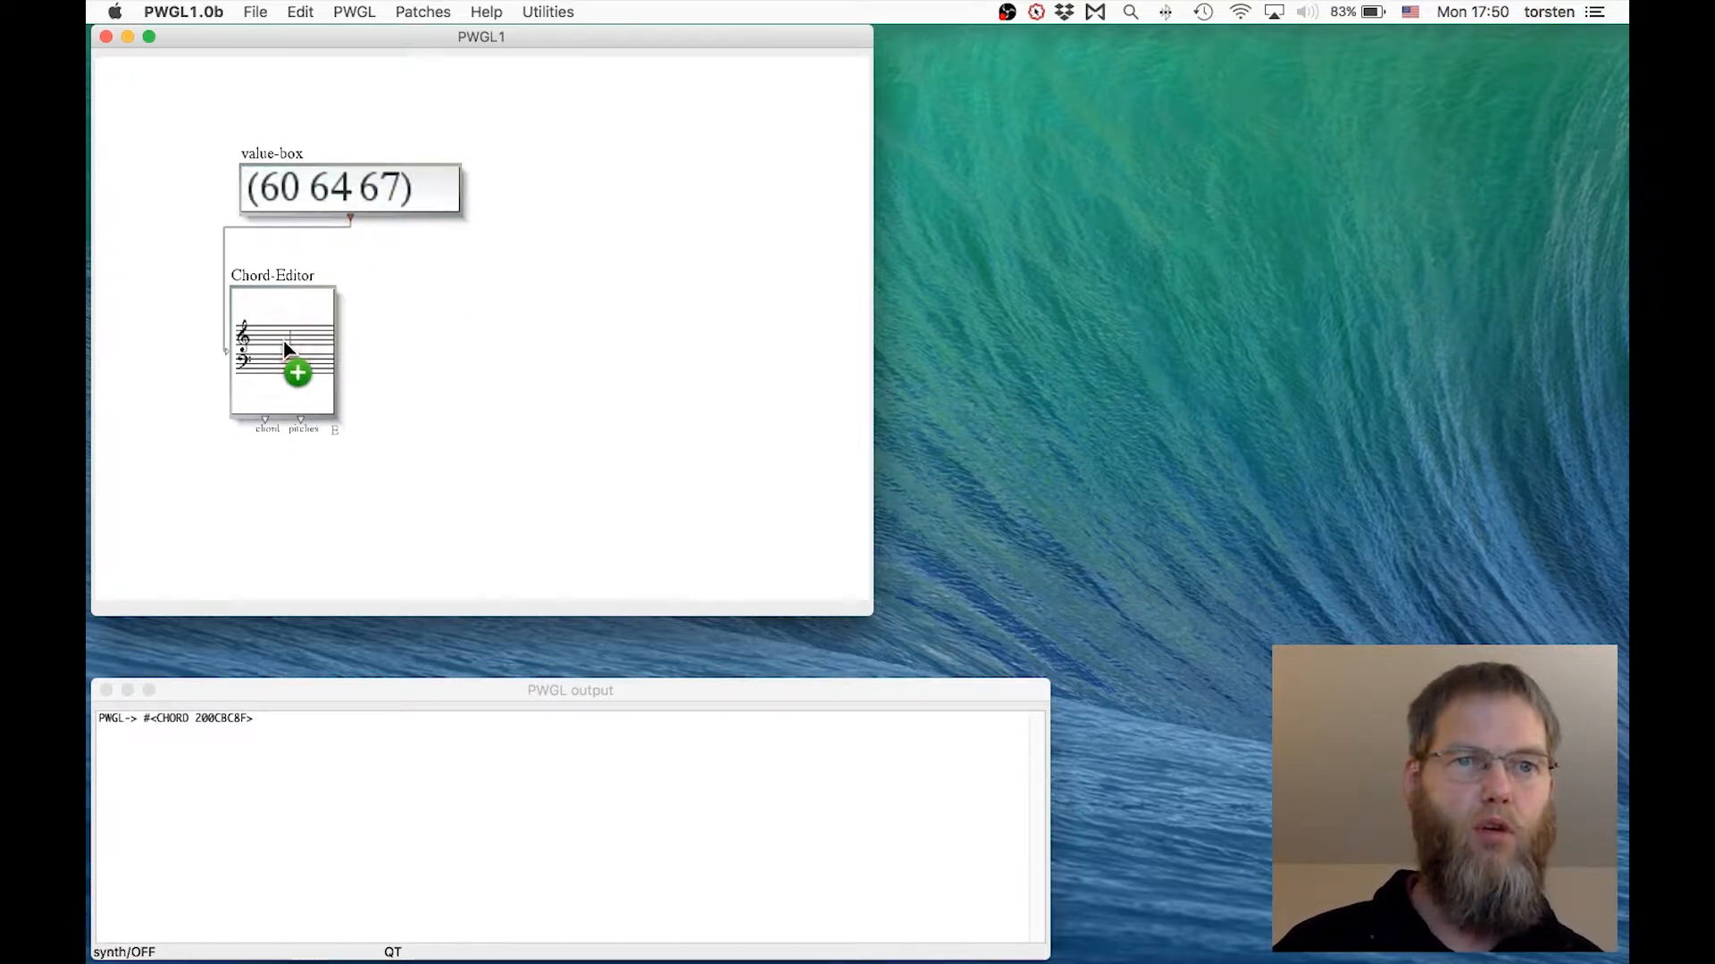
left_click_drag(174, 248, 318, 297)
key("v")
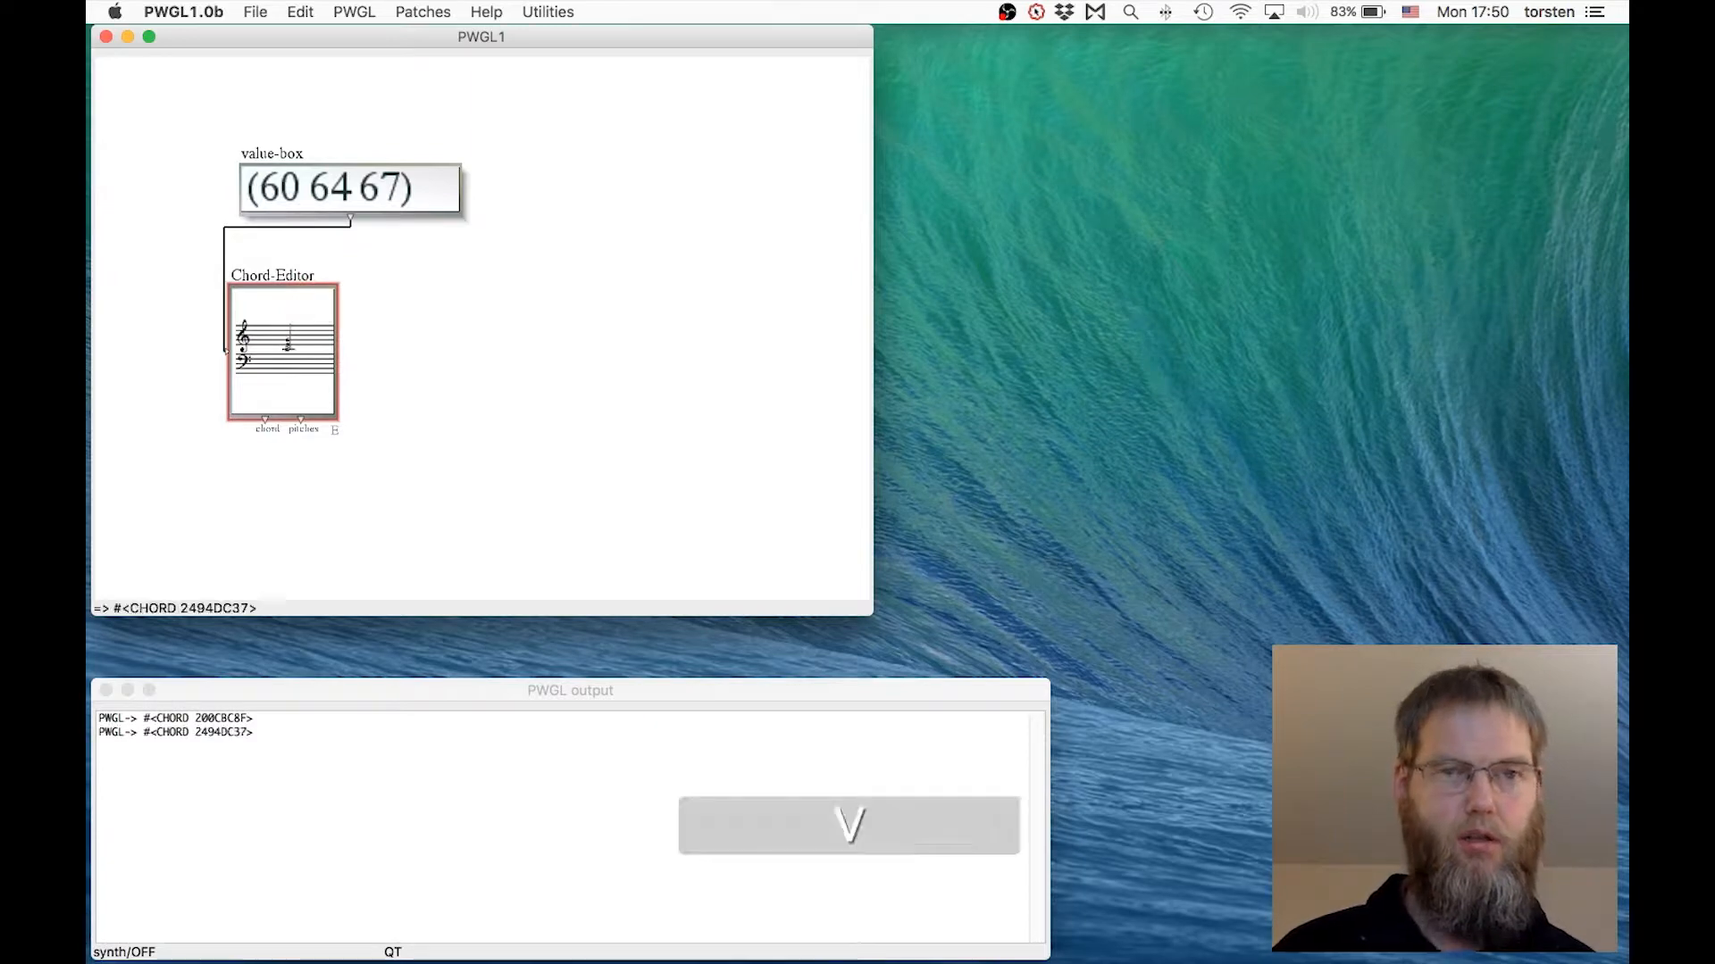
key("space")
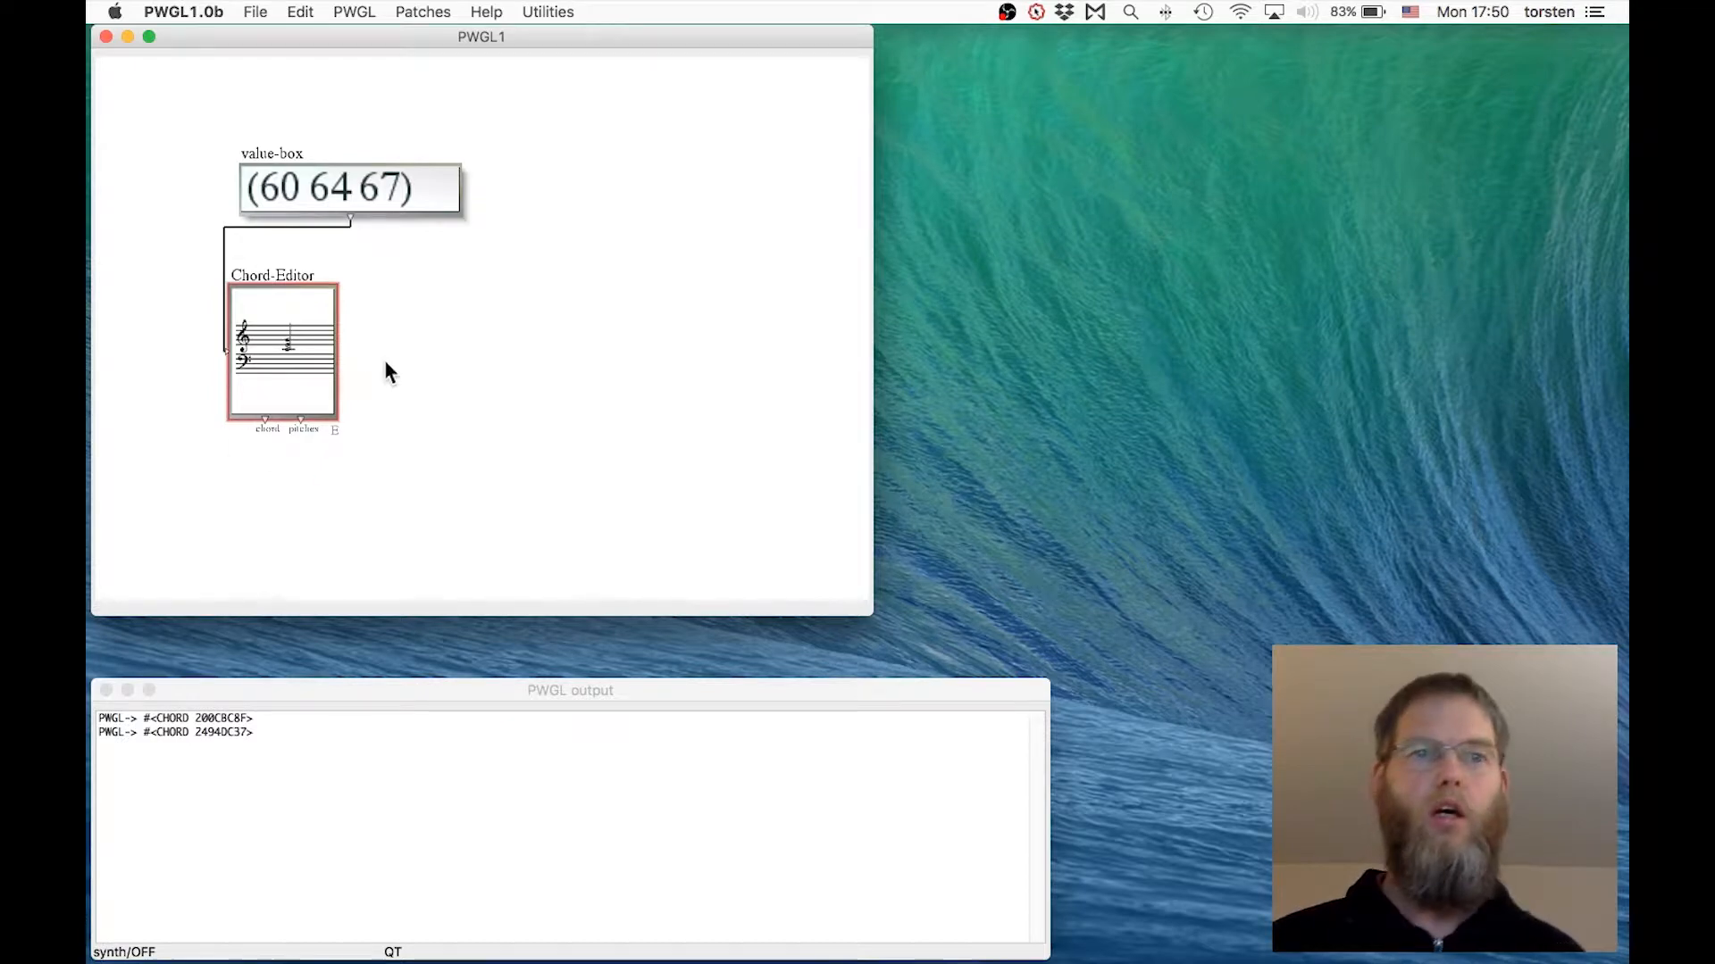
- Add a score-editor box to the patch beside the Chord-Editor
left_click(432, 288)
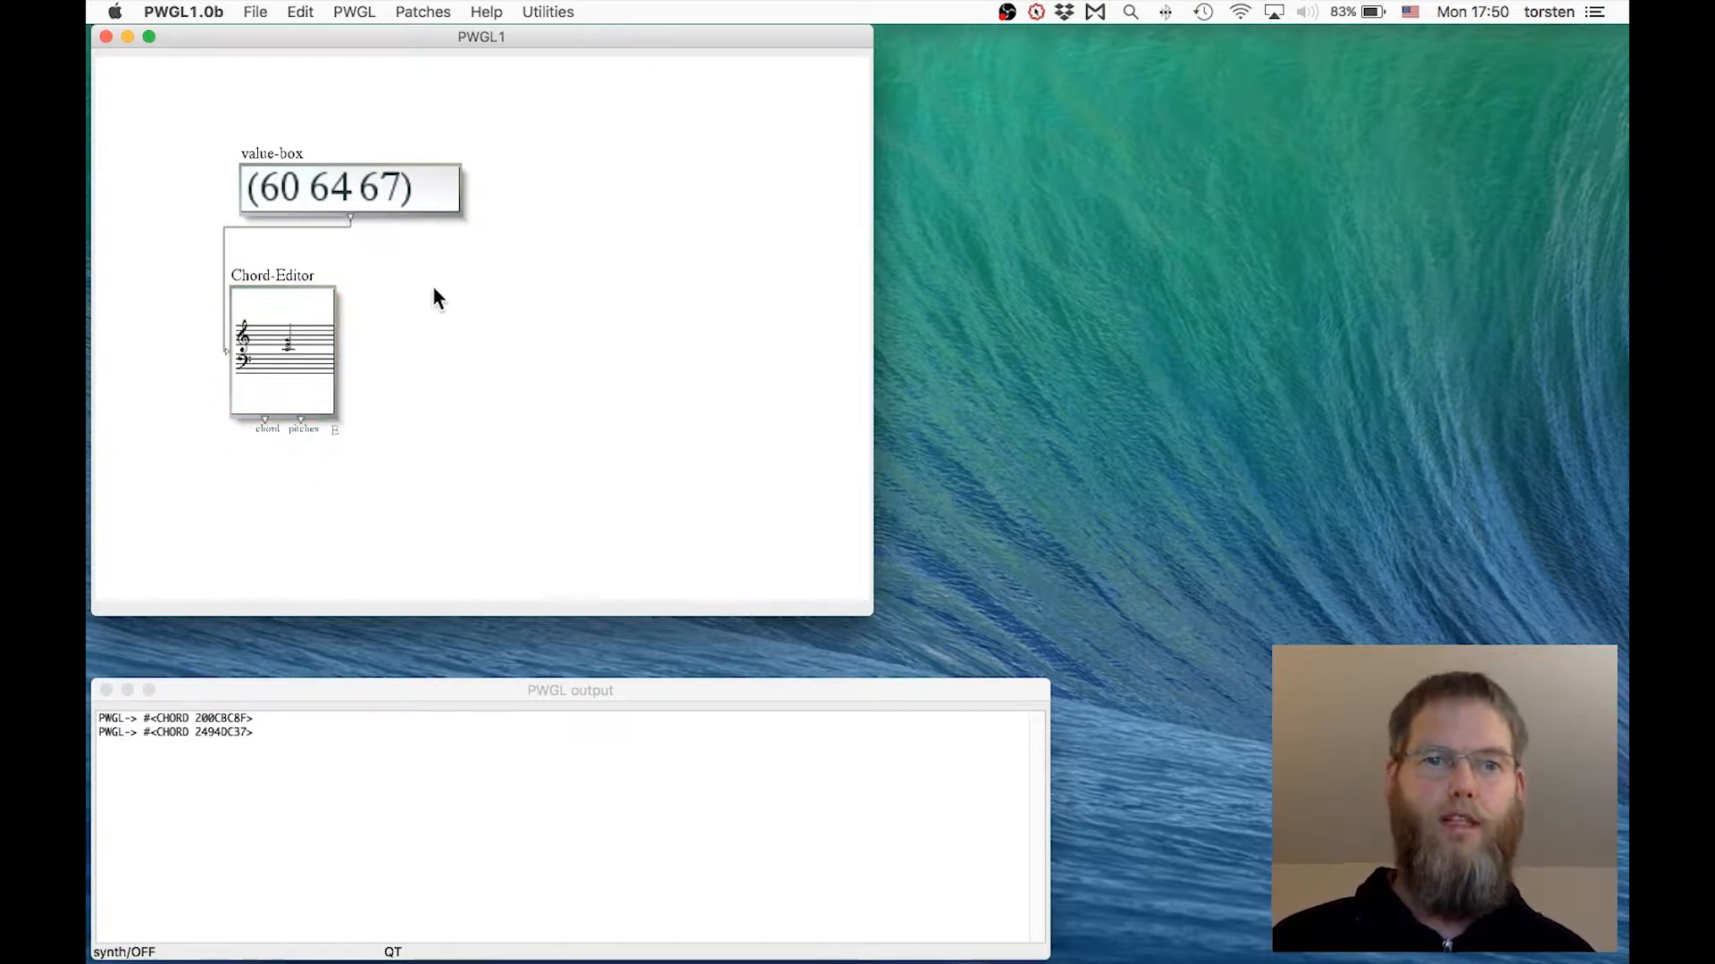
right_click(432, 285)
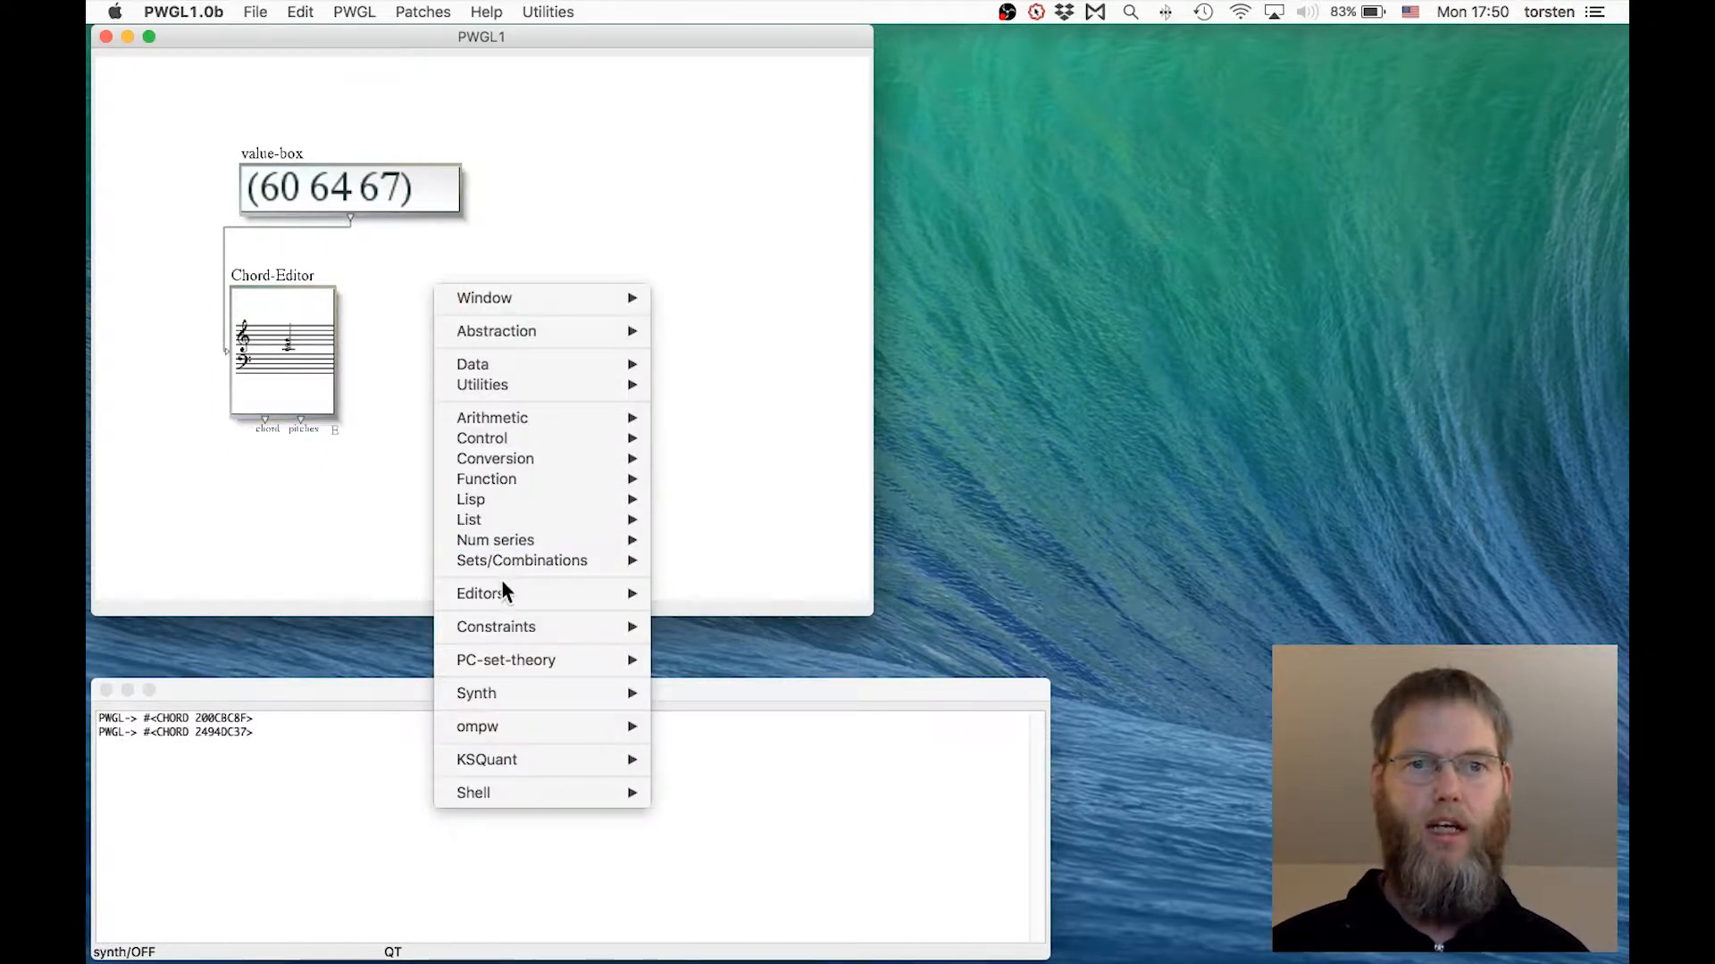
mouse_move(503, 593)
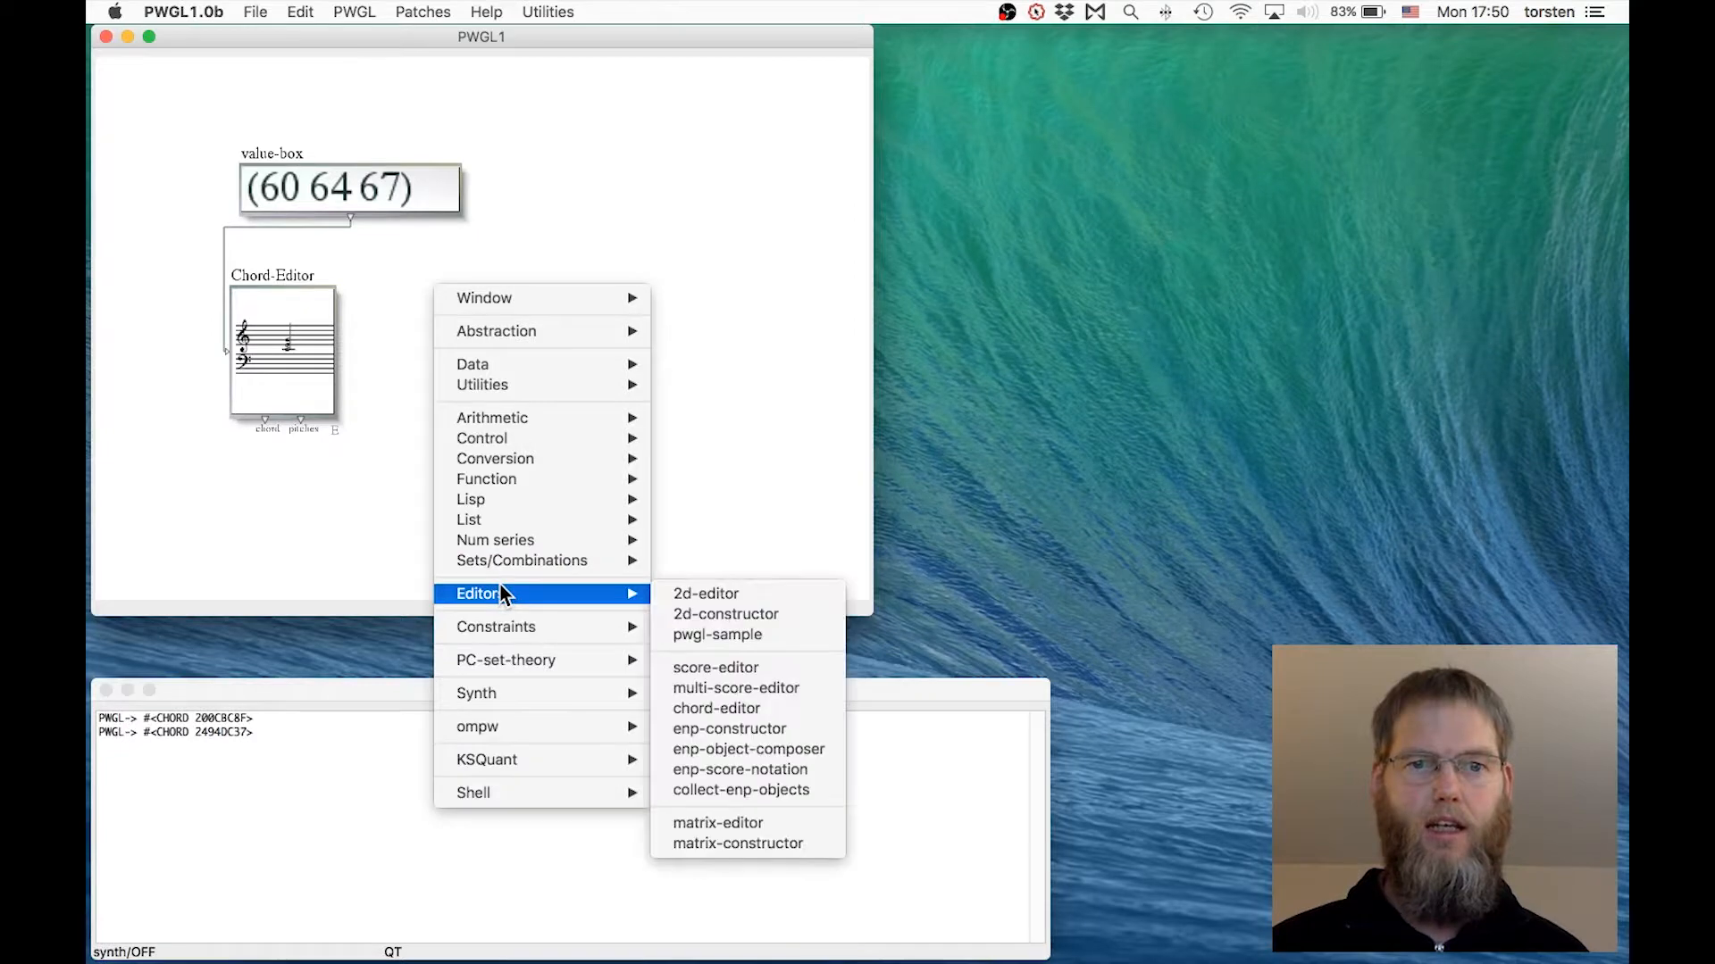
left_click(712, 665)
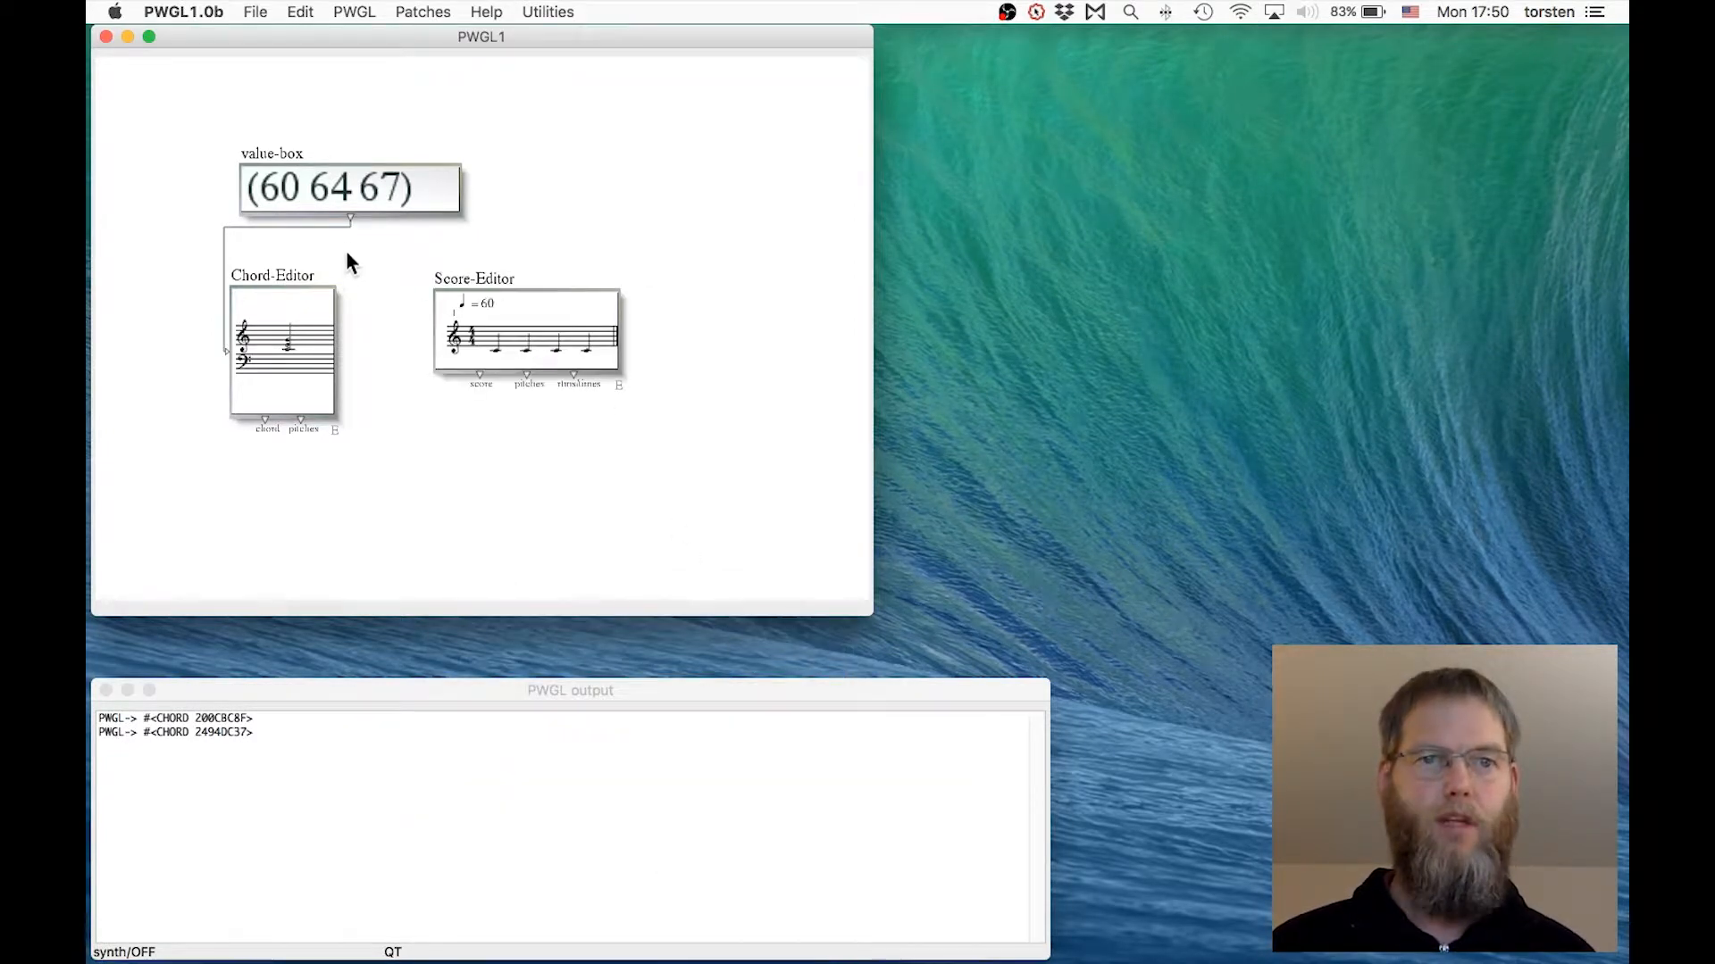
- Connect the value-box to the Score-Editor, place the Score-Editor closer to the Chord-Editor, and evaluate it
left_click_drag(347, 220, 400, 276)
left_click(463, 275)
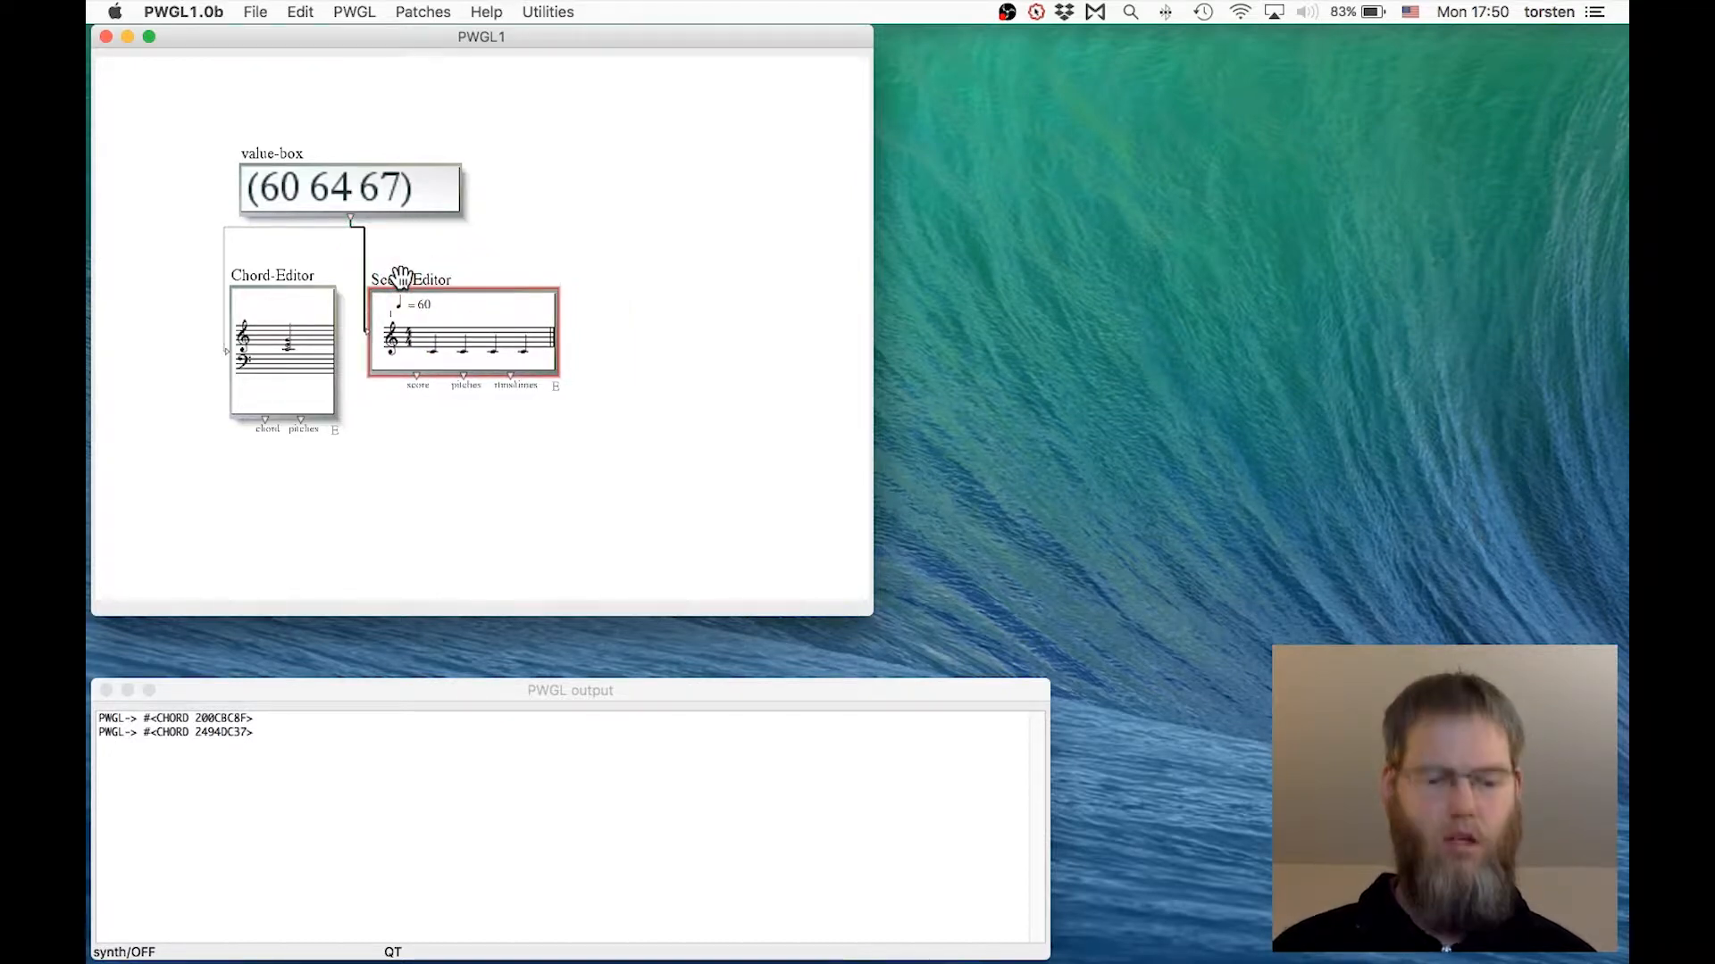
key("v")
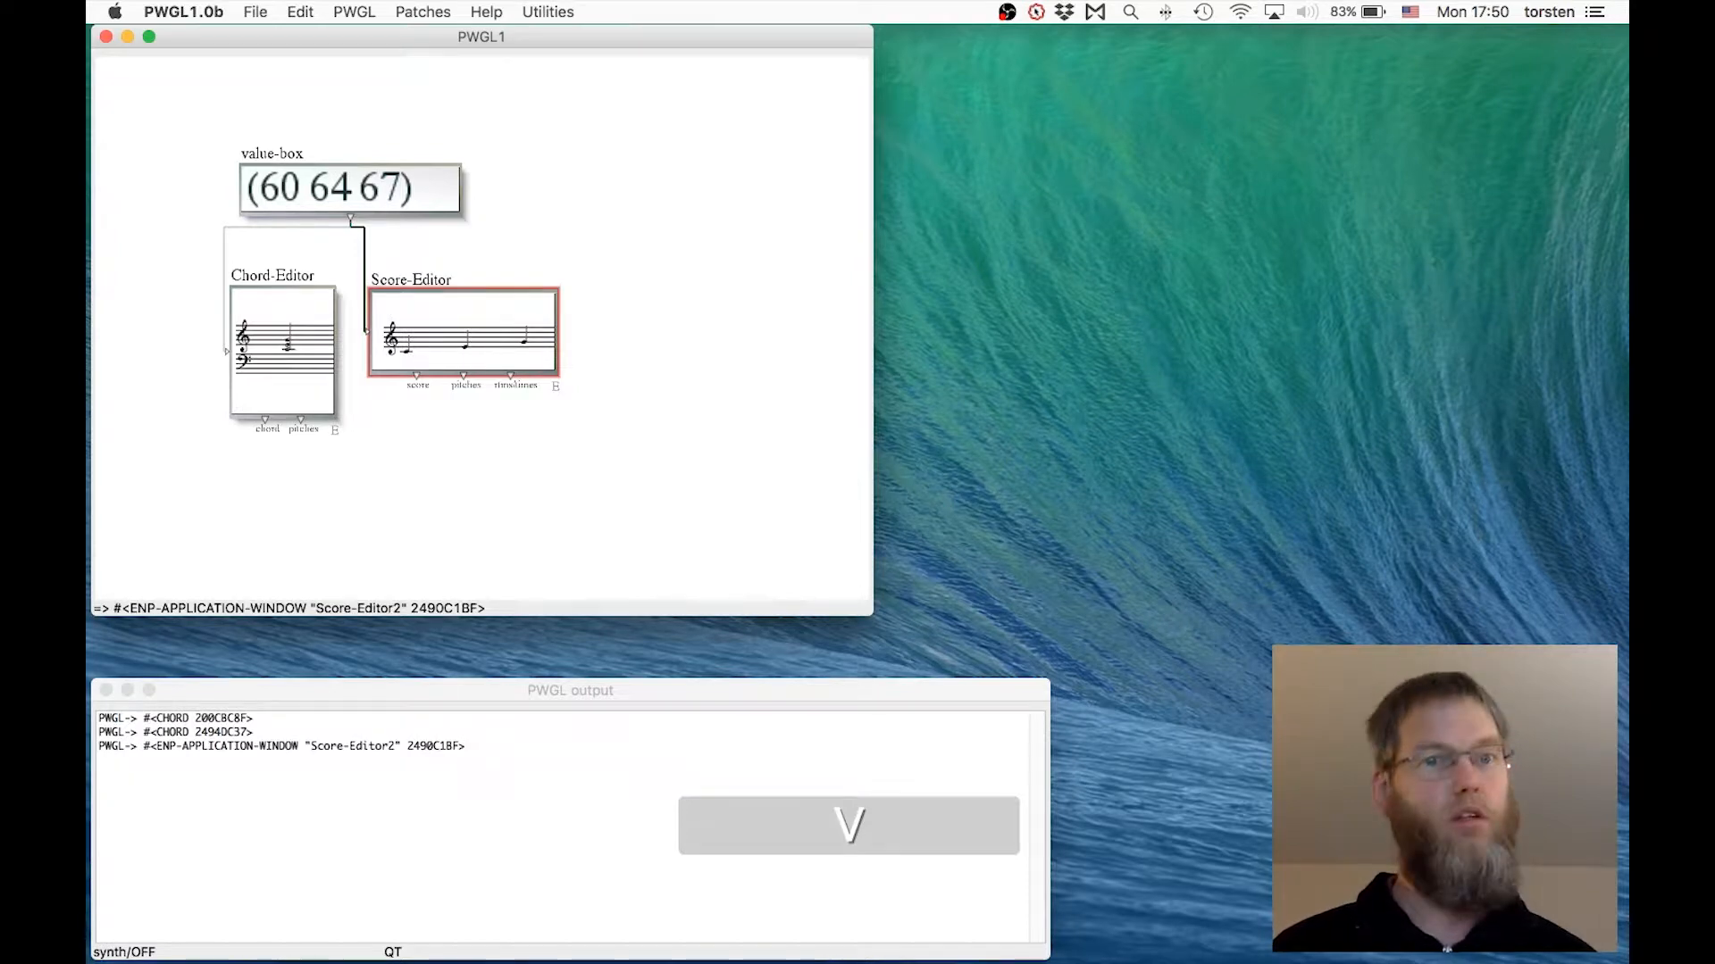
- Play the Score-Editor's notes and the Chord-Editor's chord in turn to compare sequential and simultaneous playback of the same pitch list
key("space")
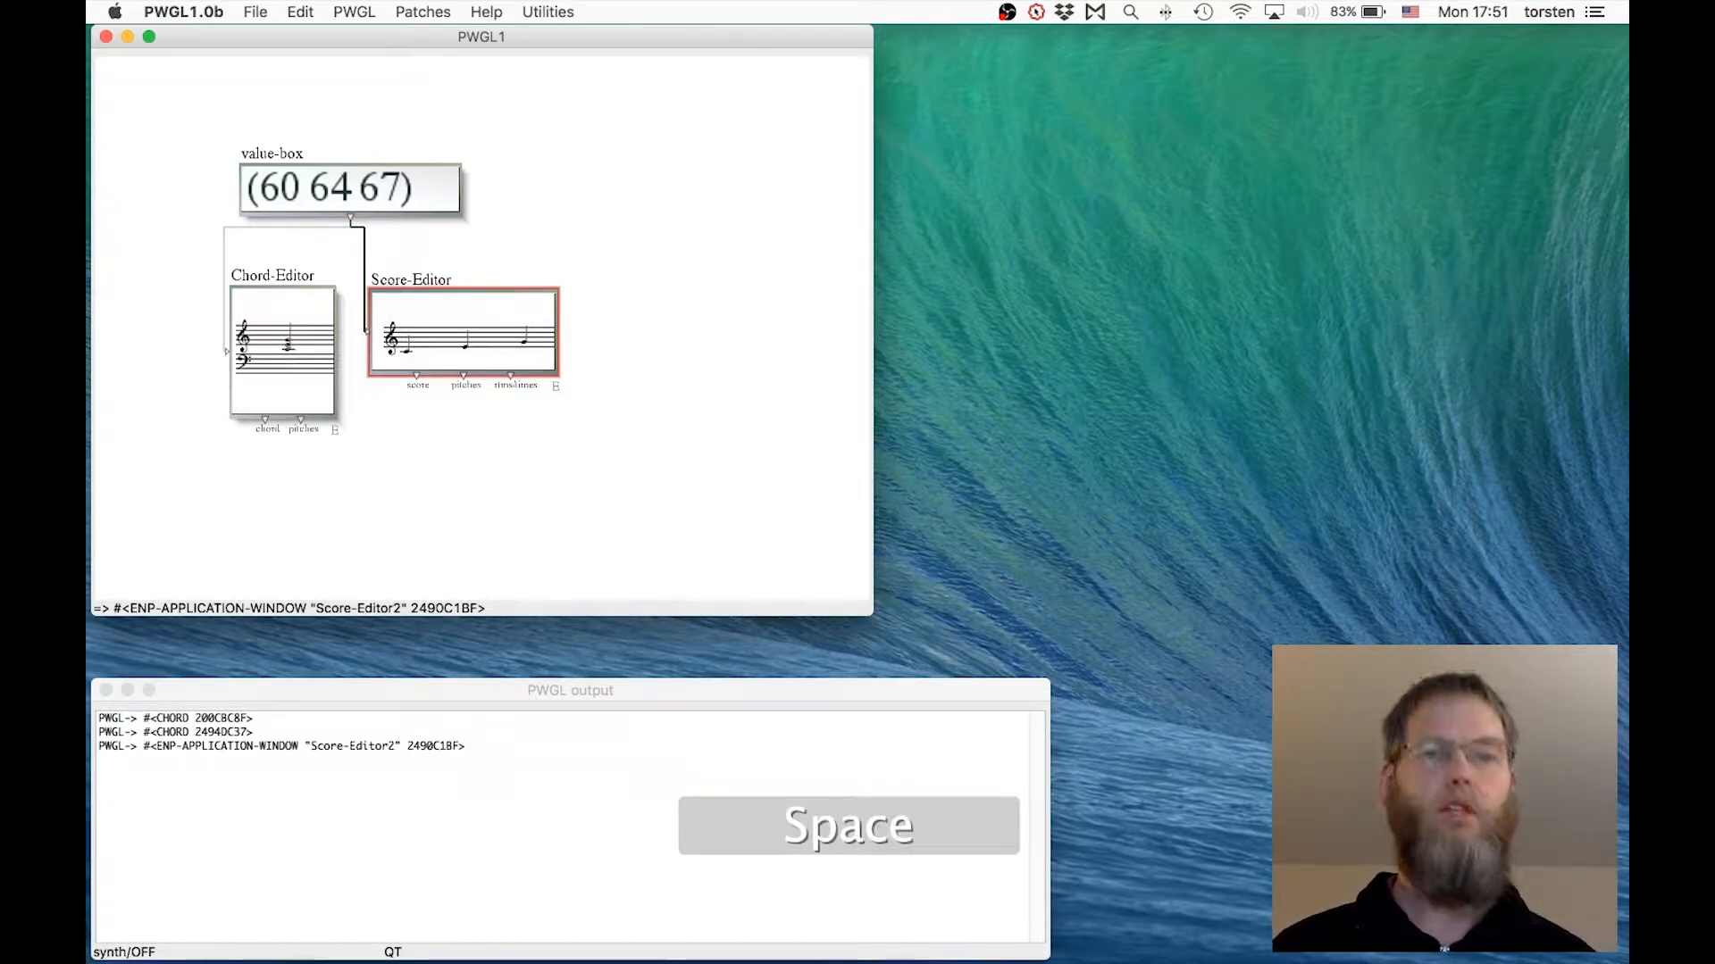
left_click_drag(247, 253, 280, 315)
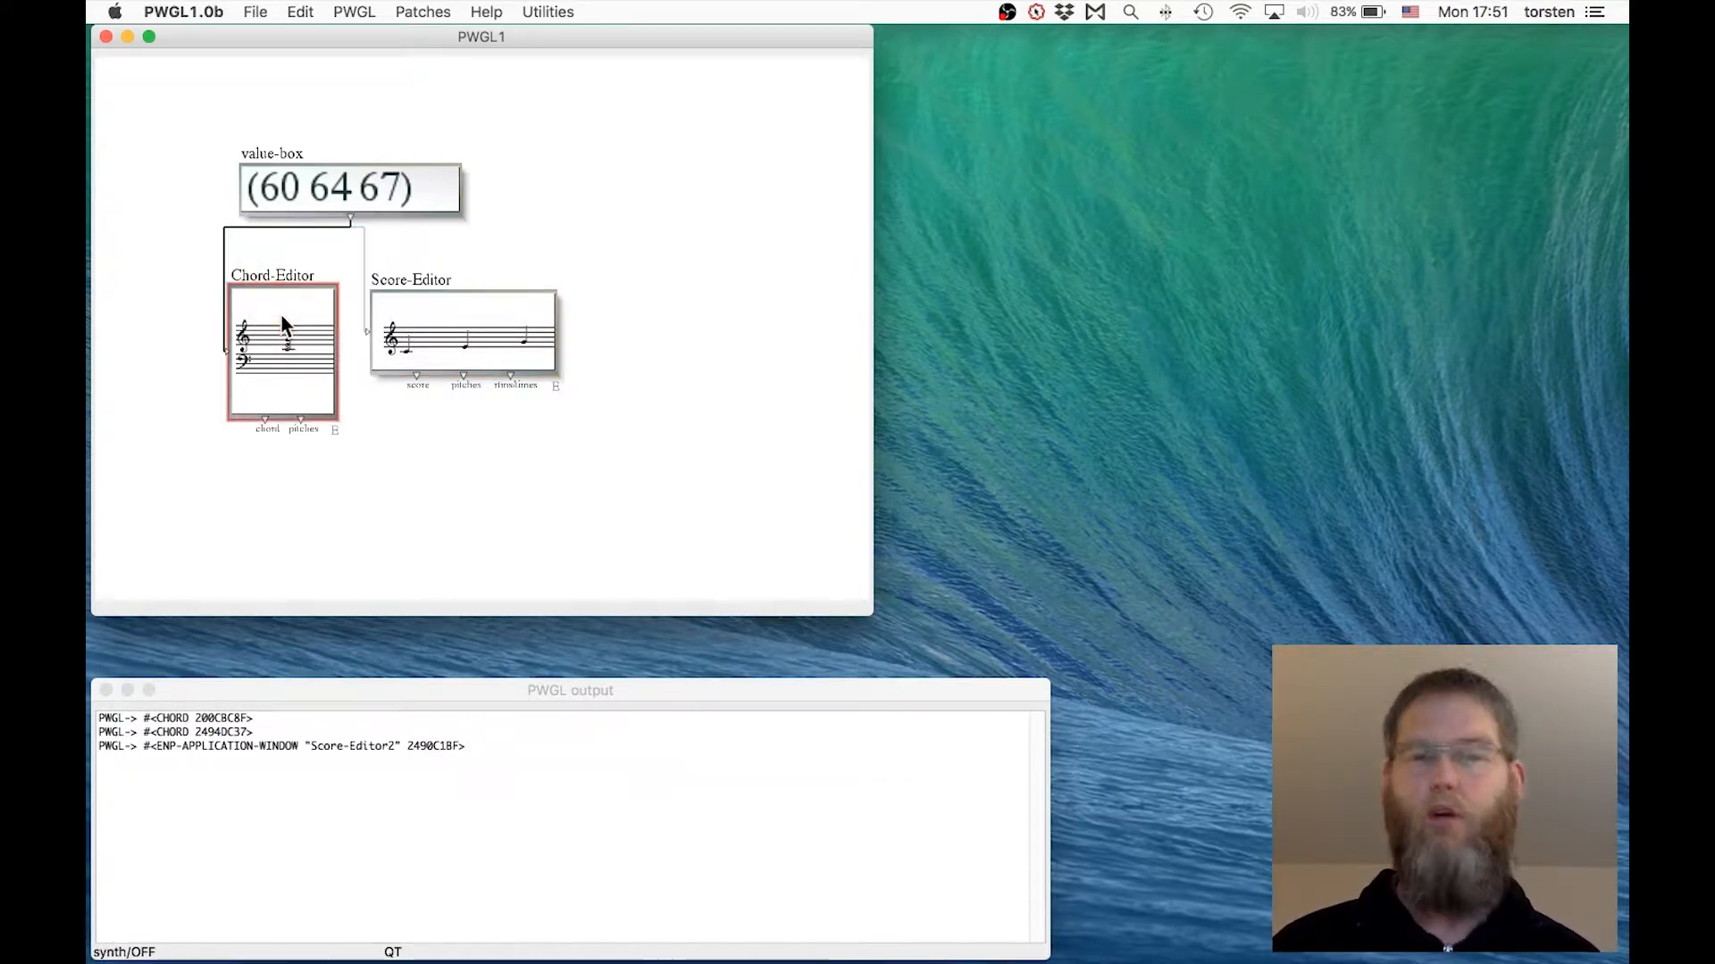
key("space")
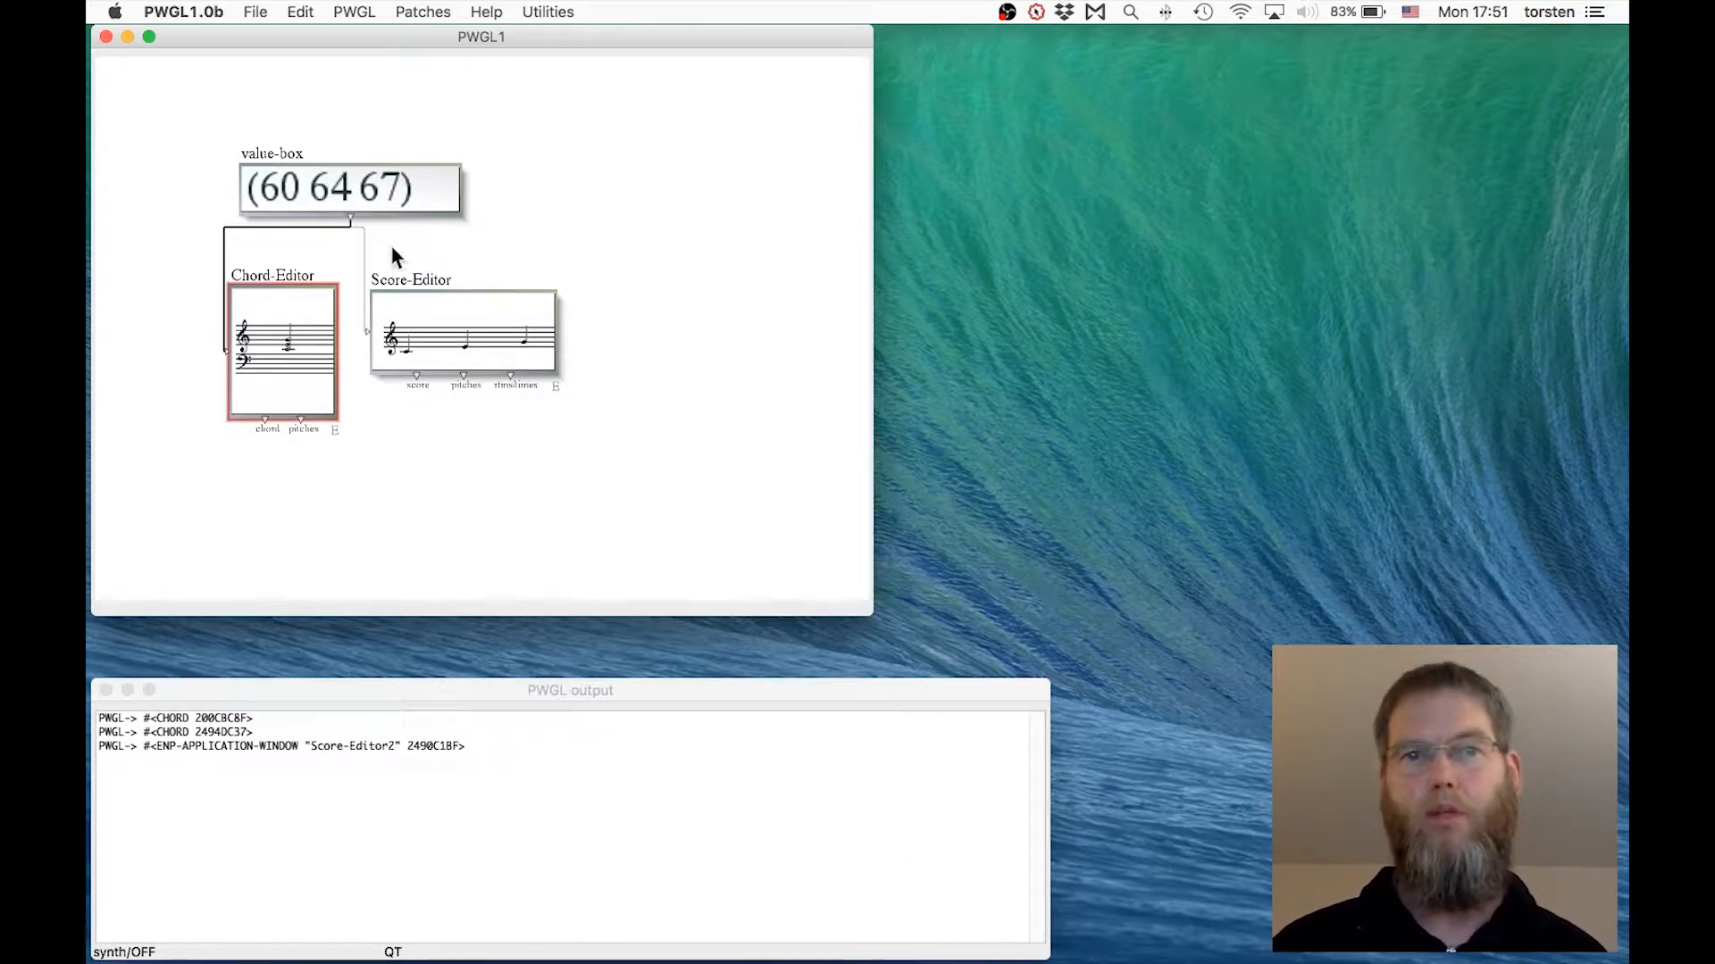
left_click_drag(390, 275, 426, 345)
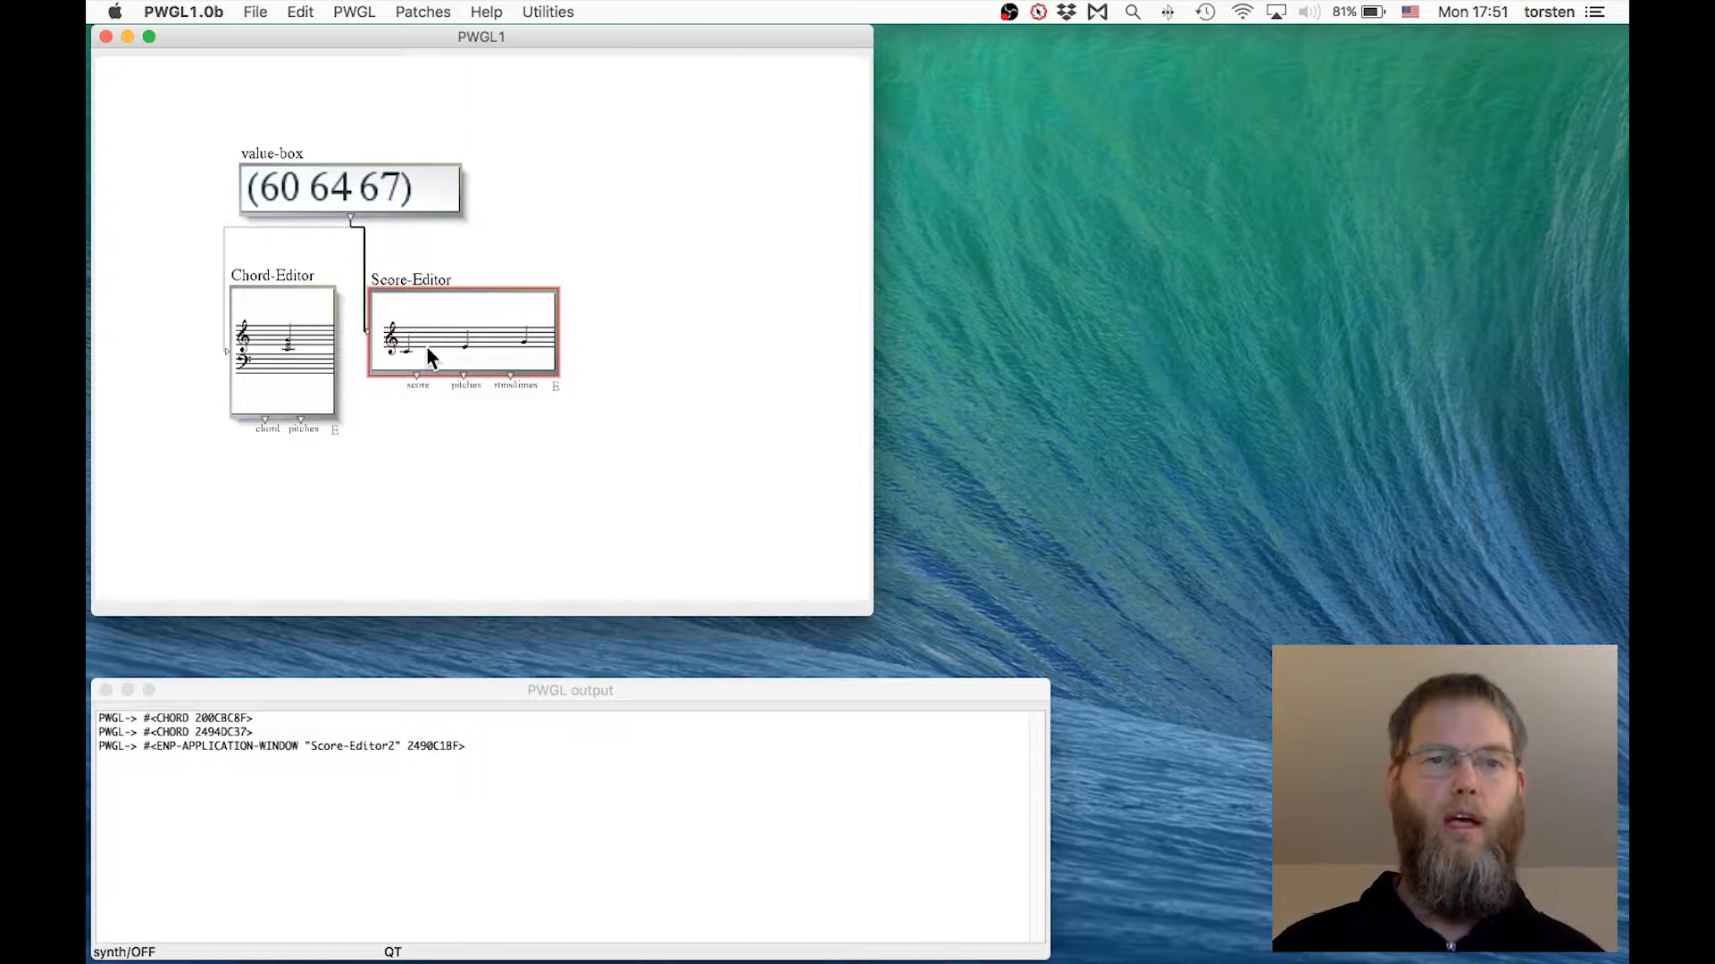
key("space")
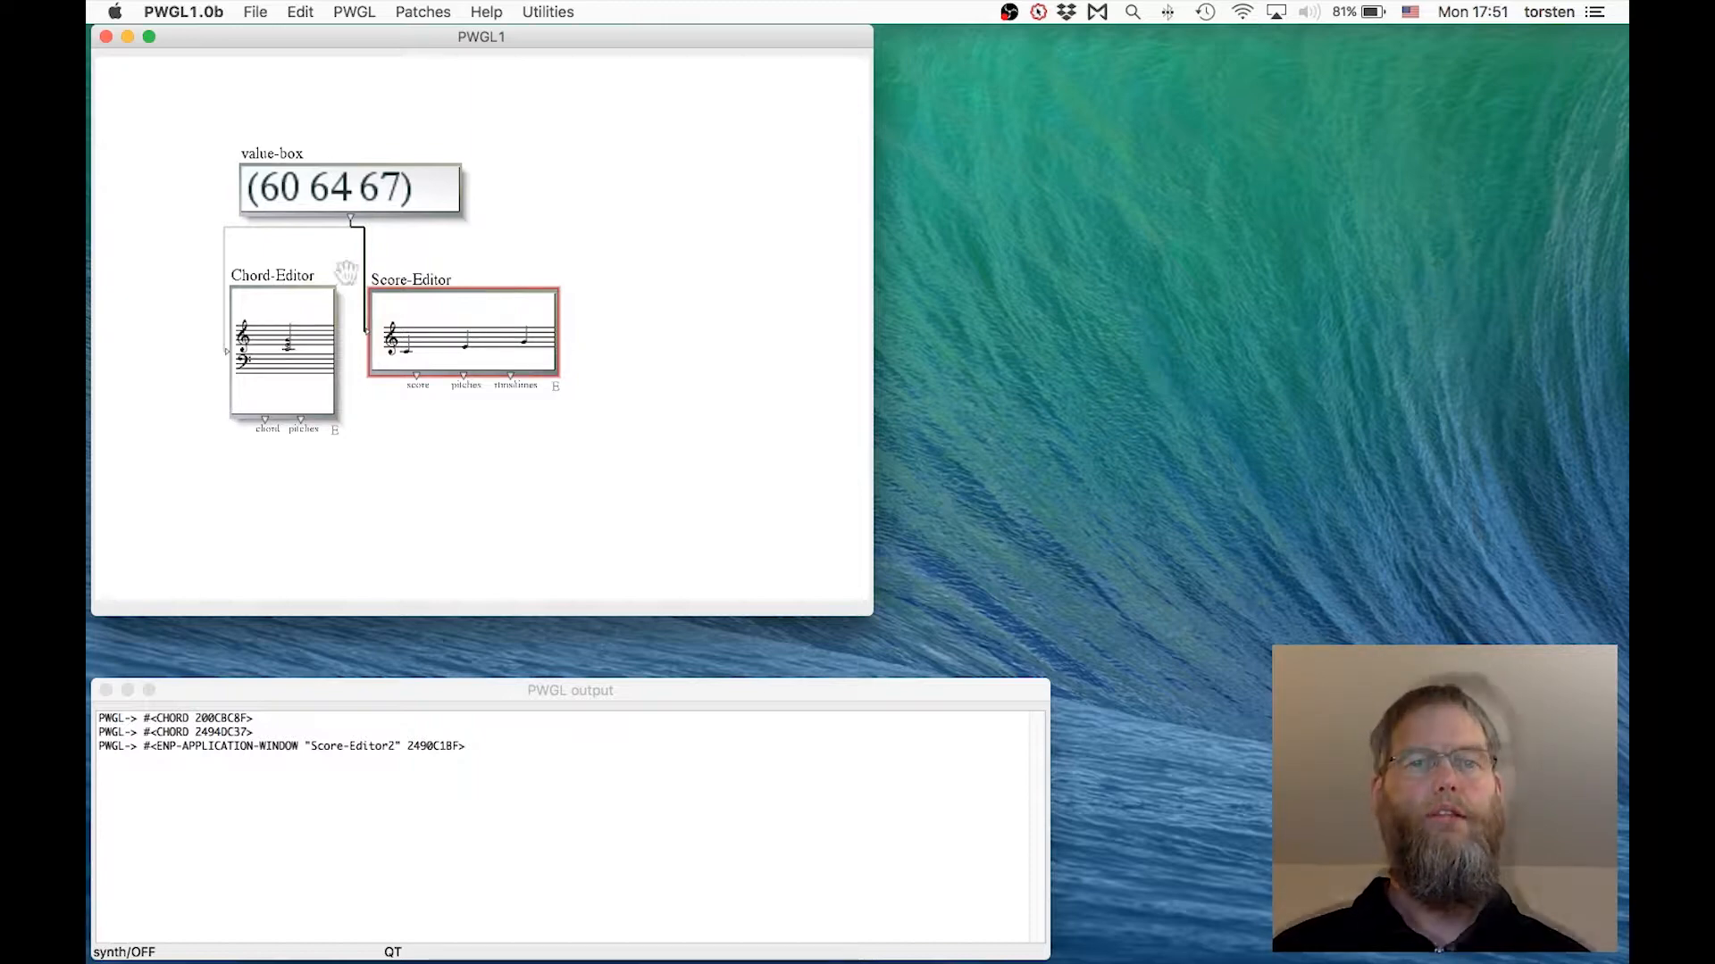
left_click(257, 149)
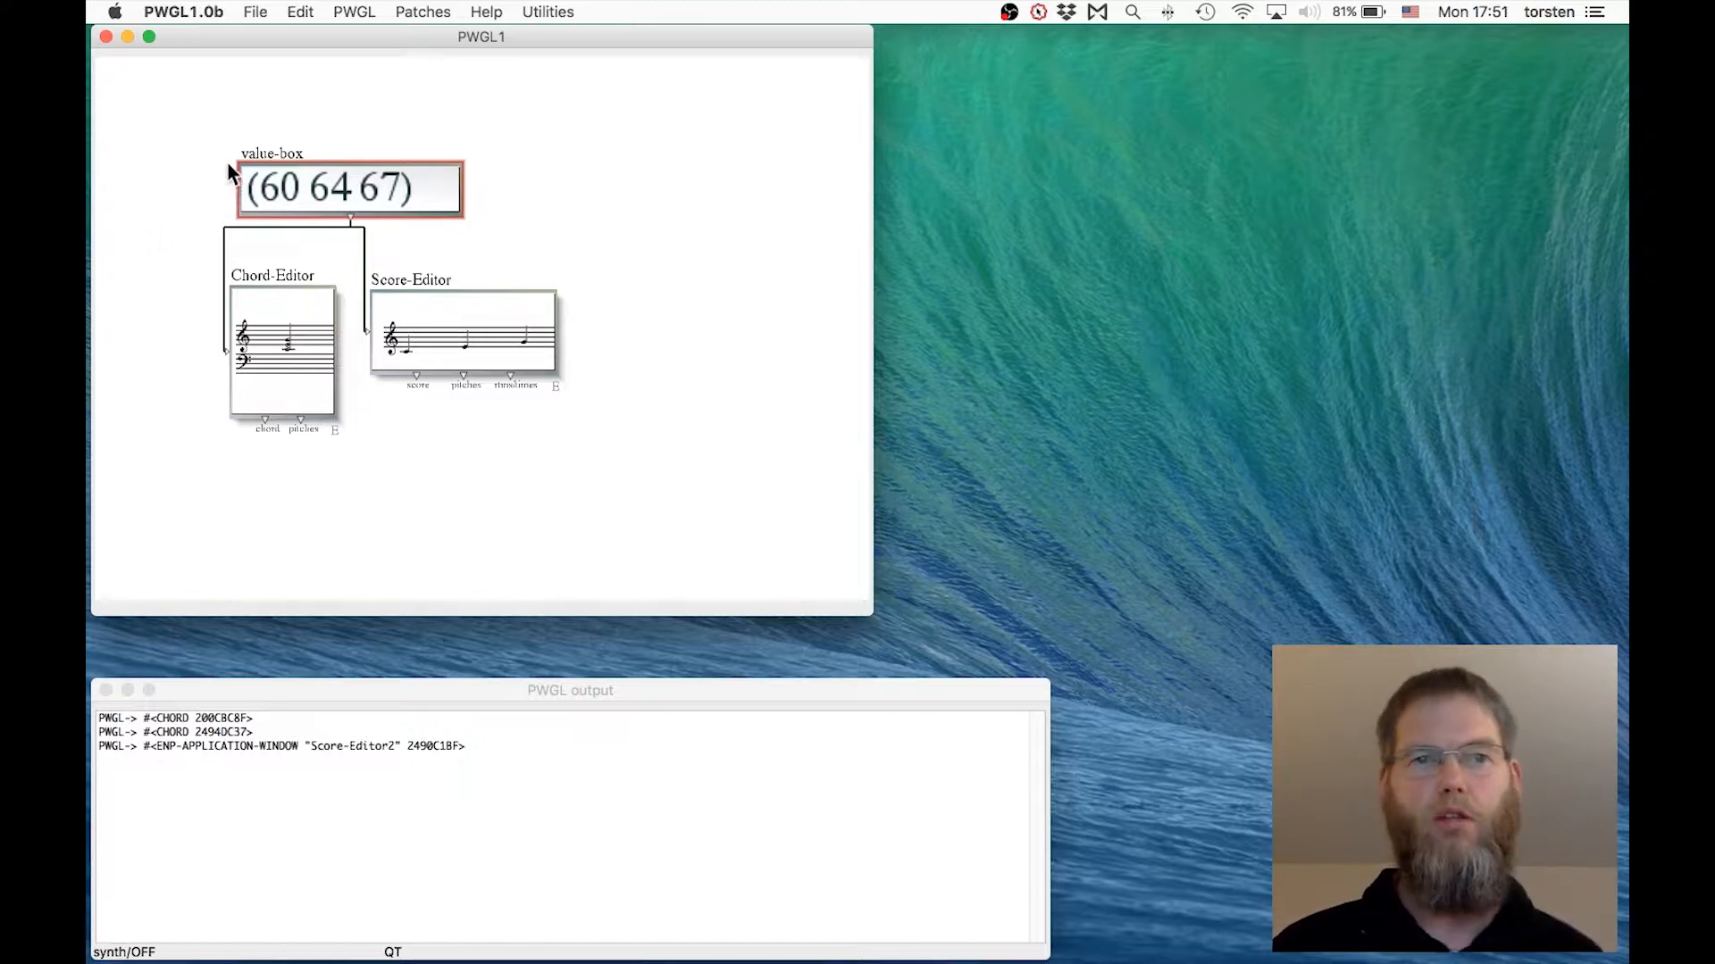
left_click(187, 183)
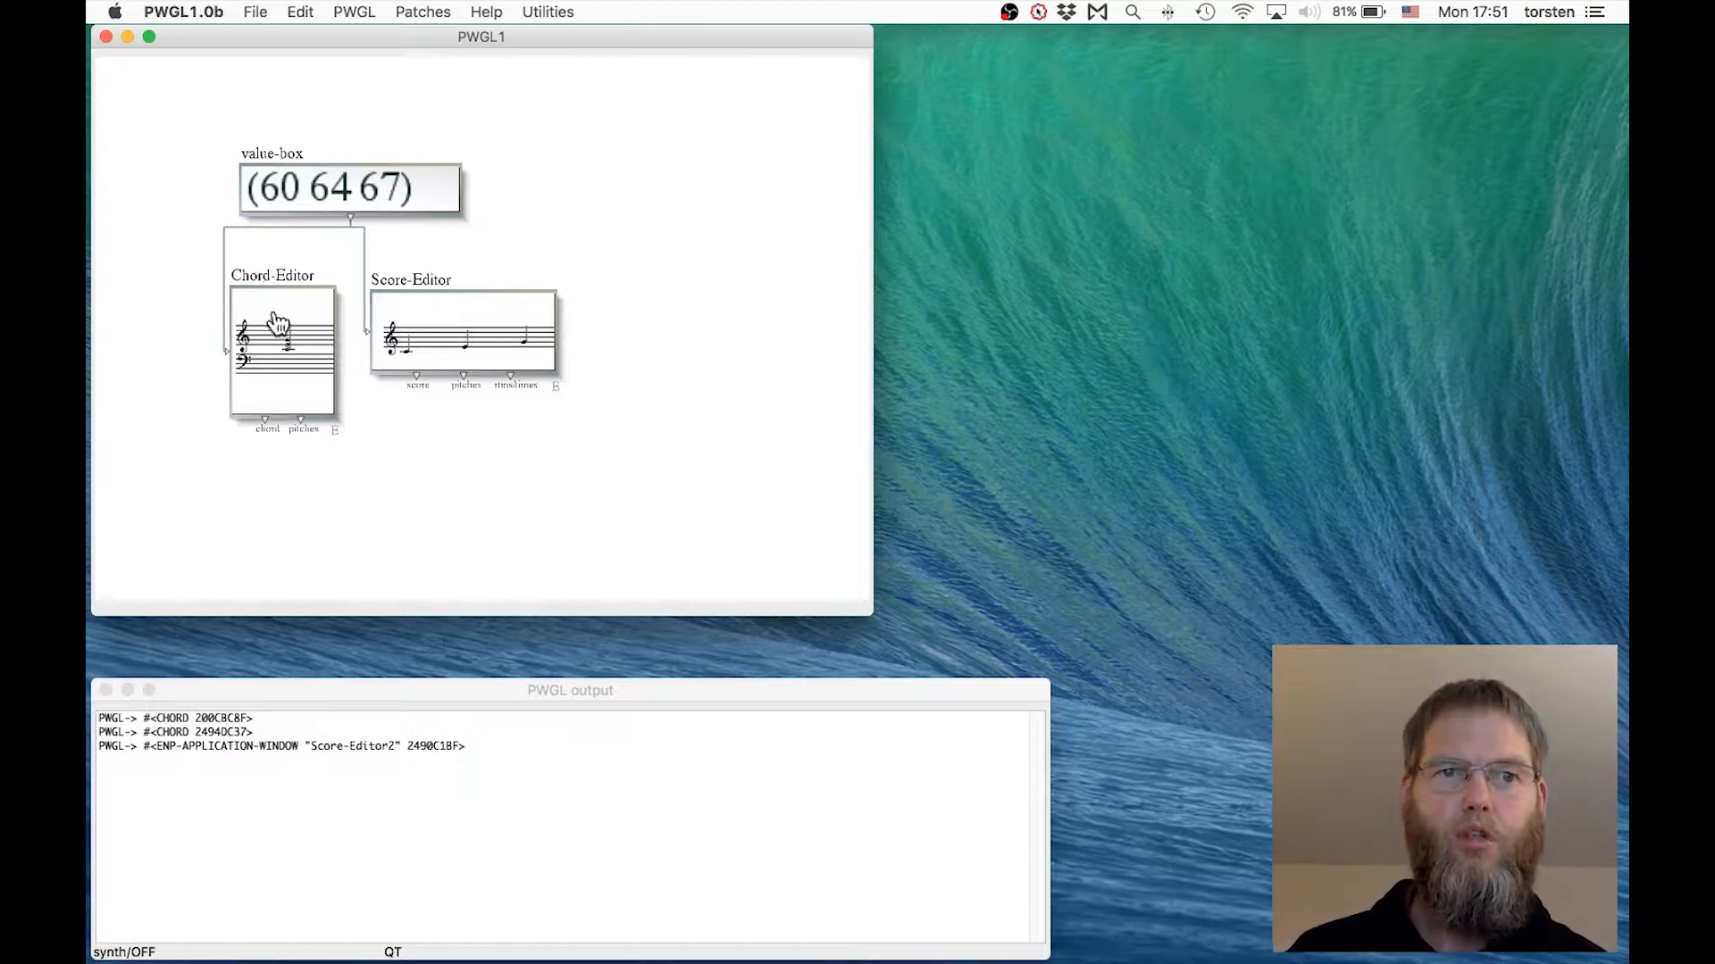
- Add a 2d-editor box to the patch and place it just below the Score-Editor
right_click(381, 492)
mouse_move(433, 511)
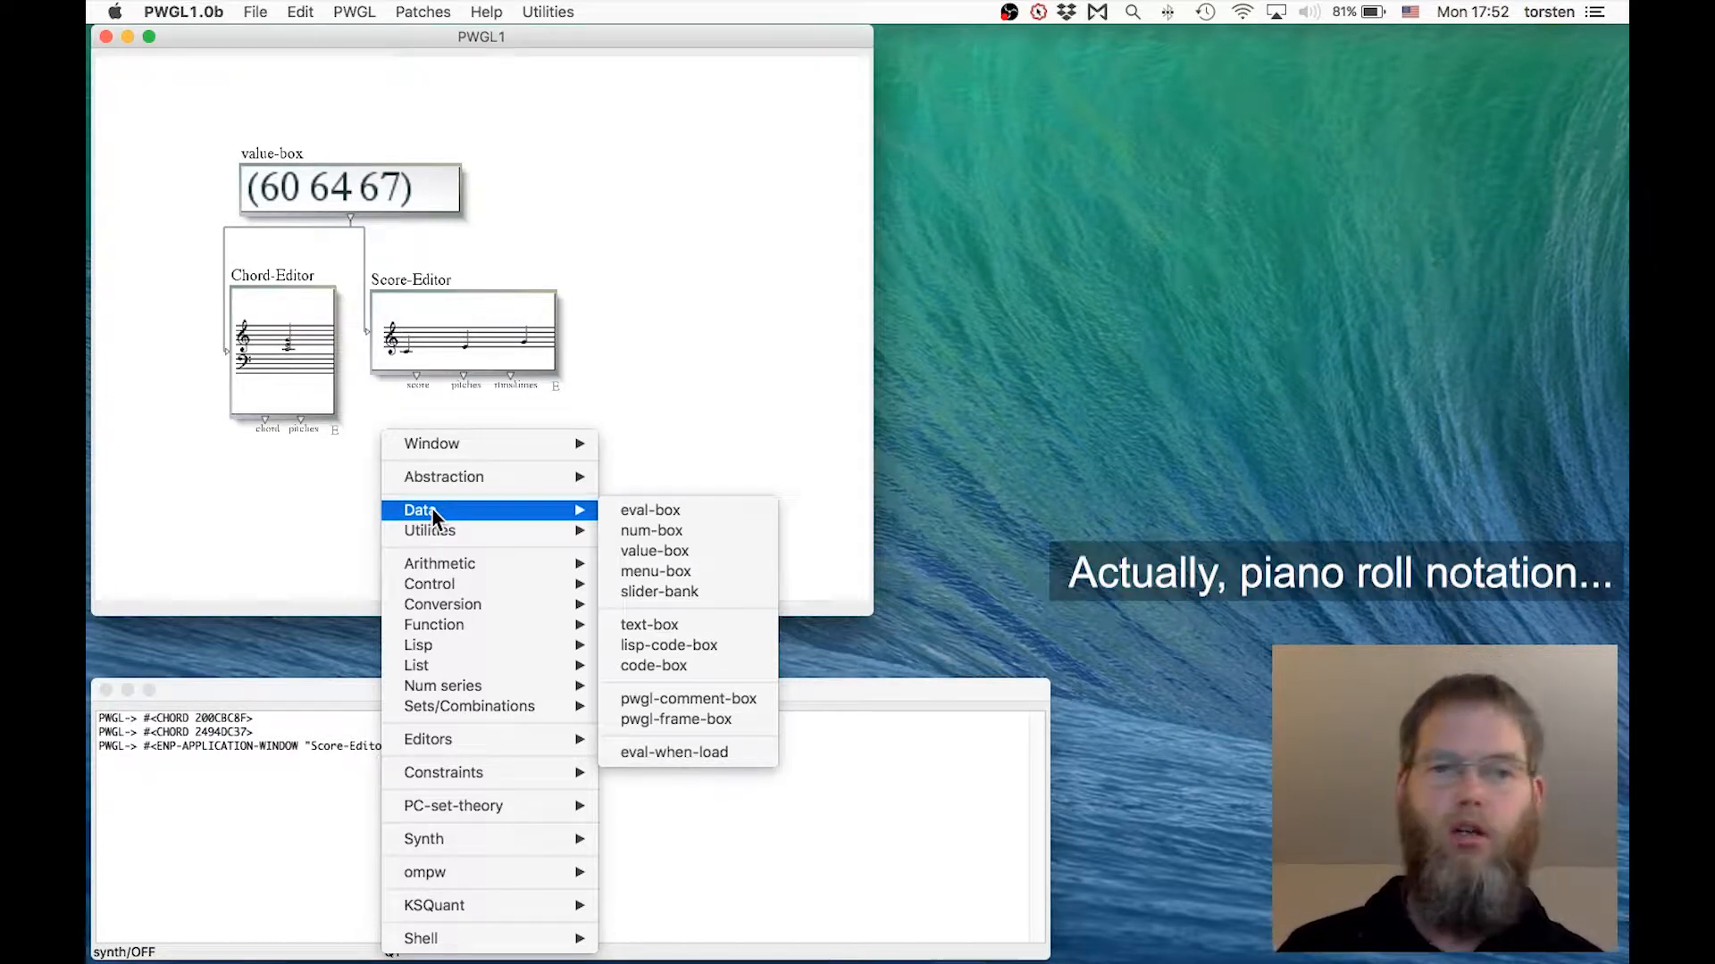
mouse_move(543, 735)
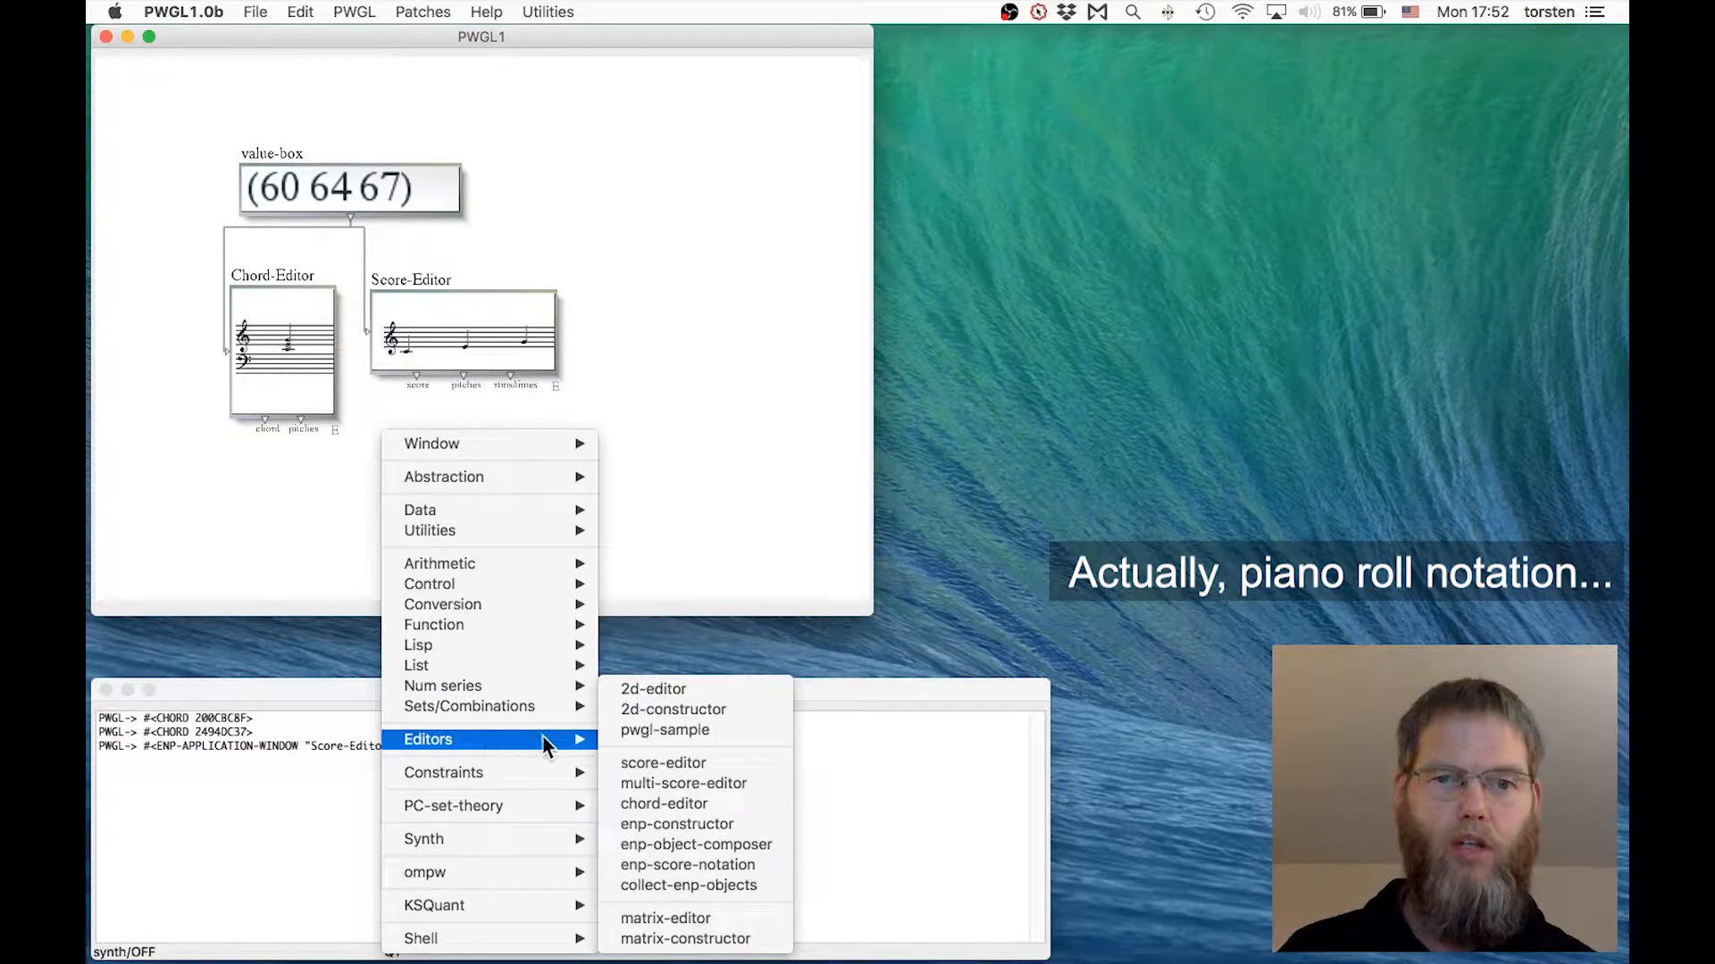
left_click(709, 689)
left_click_drag(413, 483, 404, 410)
- Move the three connected boxes to the patch's upper-left corner, enlarge the patch window, and place the 2D-Editor below the Chord-Editor
left_click_drag(202, 147, 532, 359)
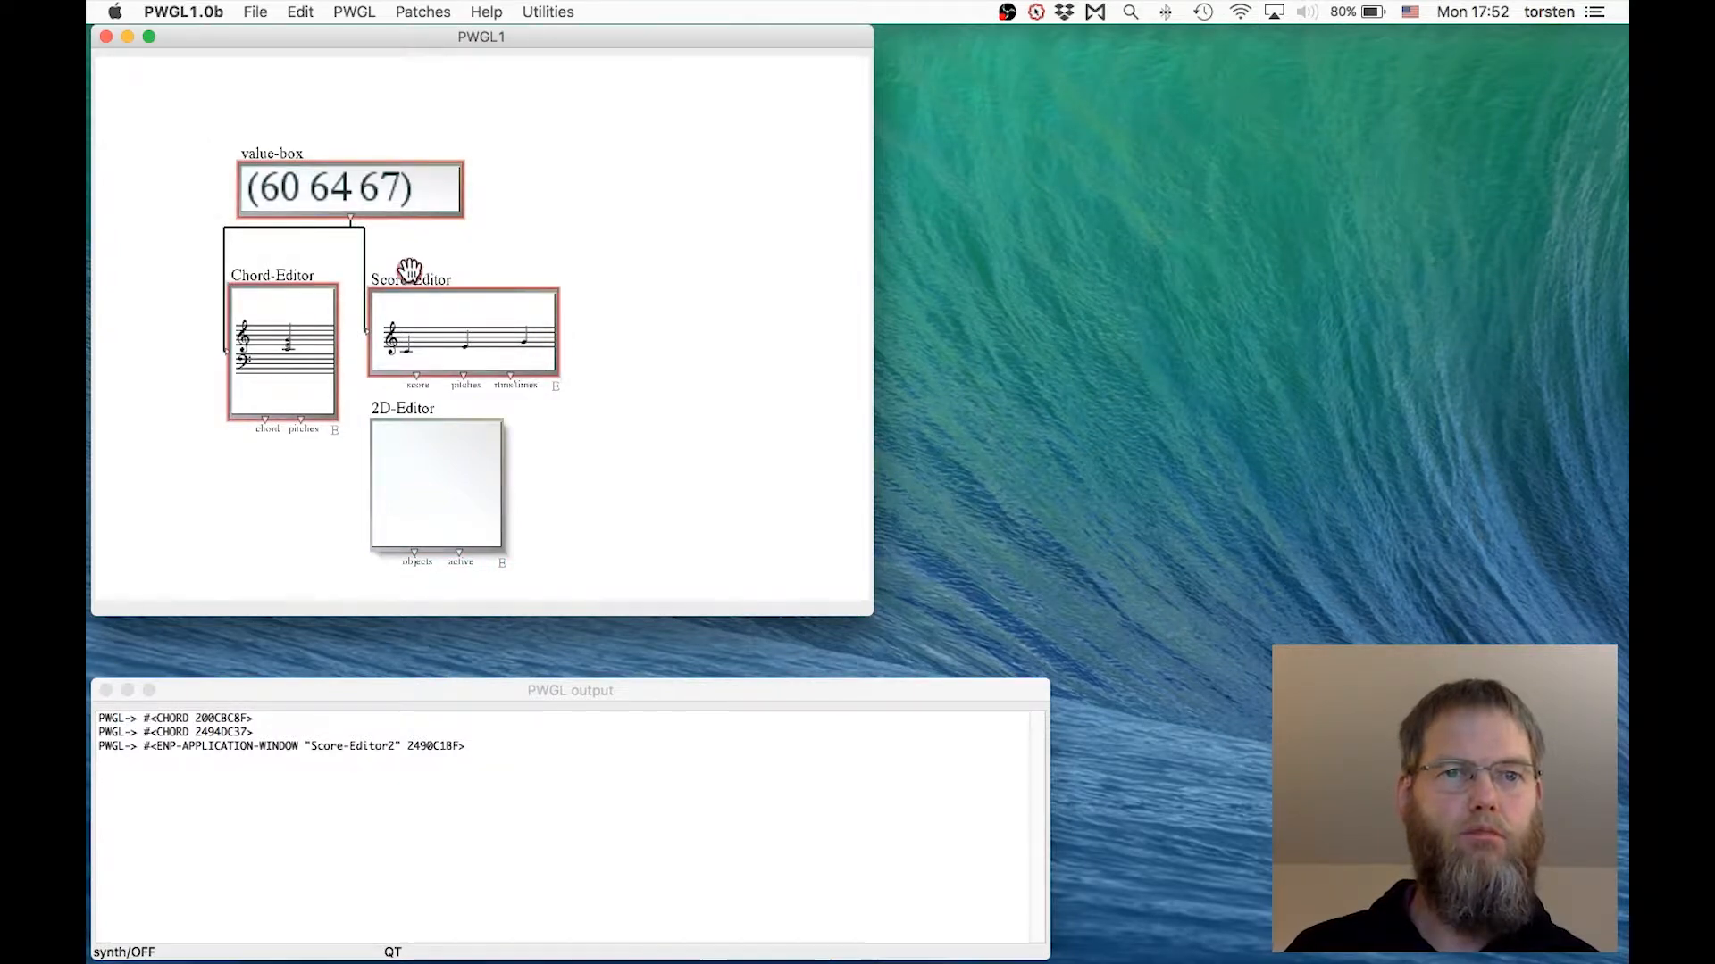
left_click_drag(410, 272, 296, 189)
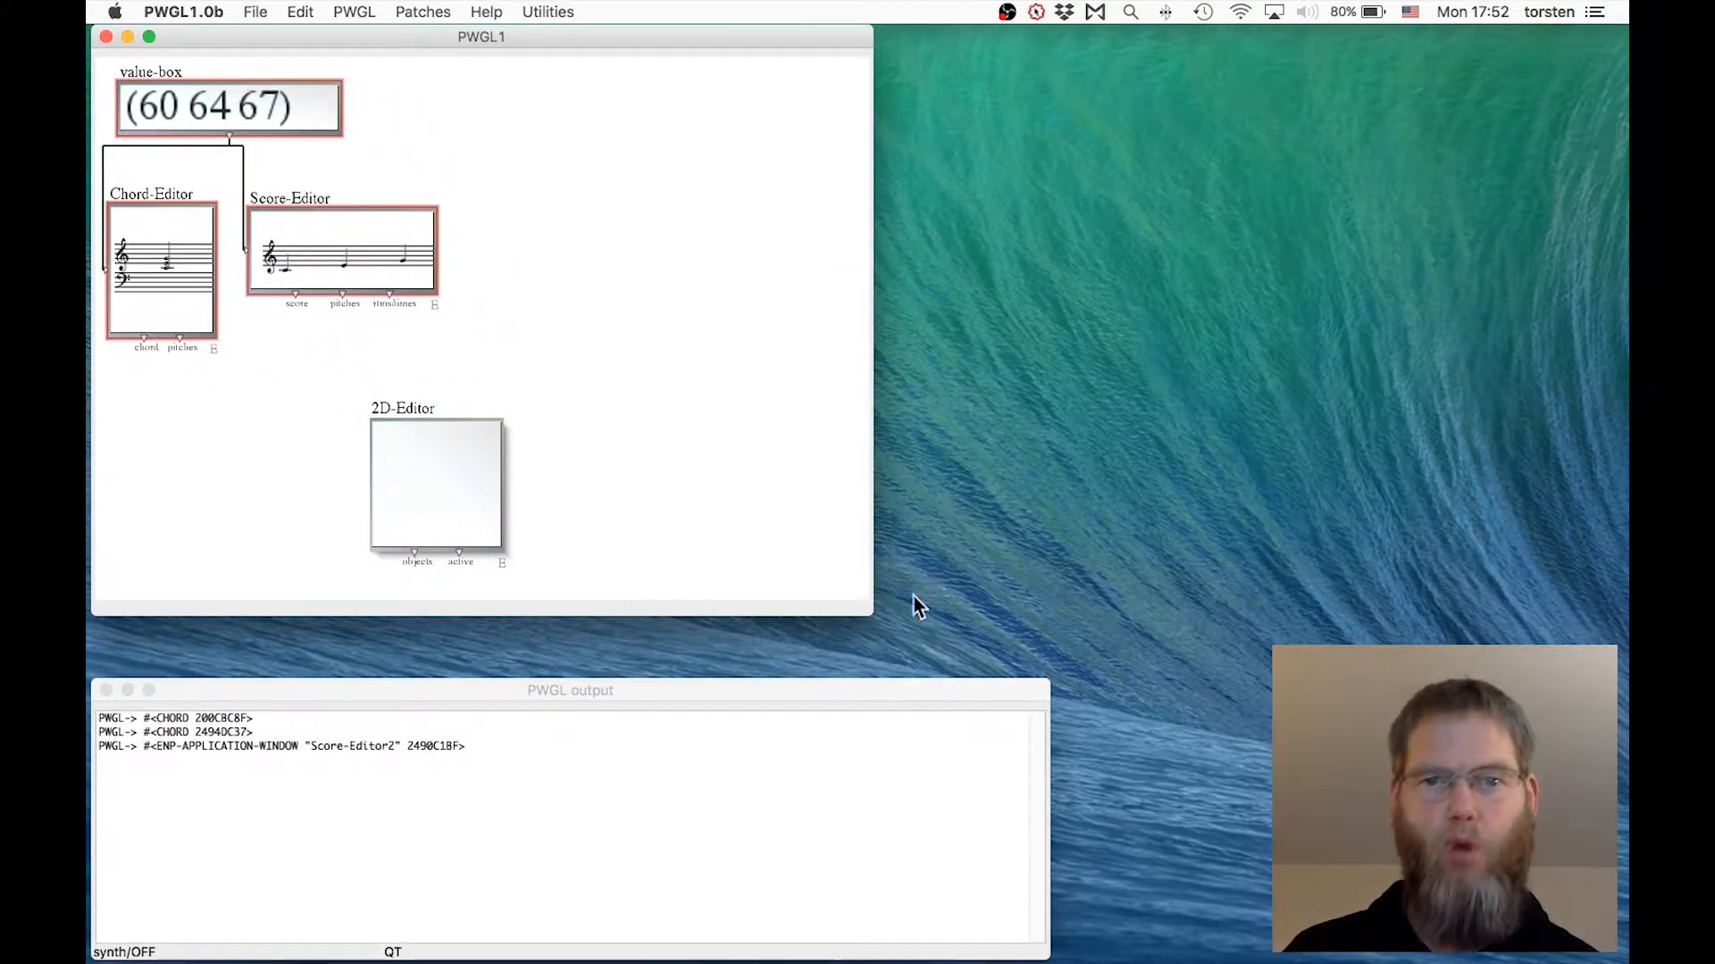
left_click_drag(868, 613, 1241, 671)
left_click_drag(395, 414, 141, 384)
left_click(344, 420)
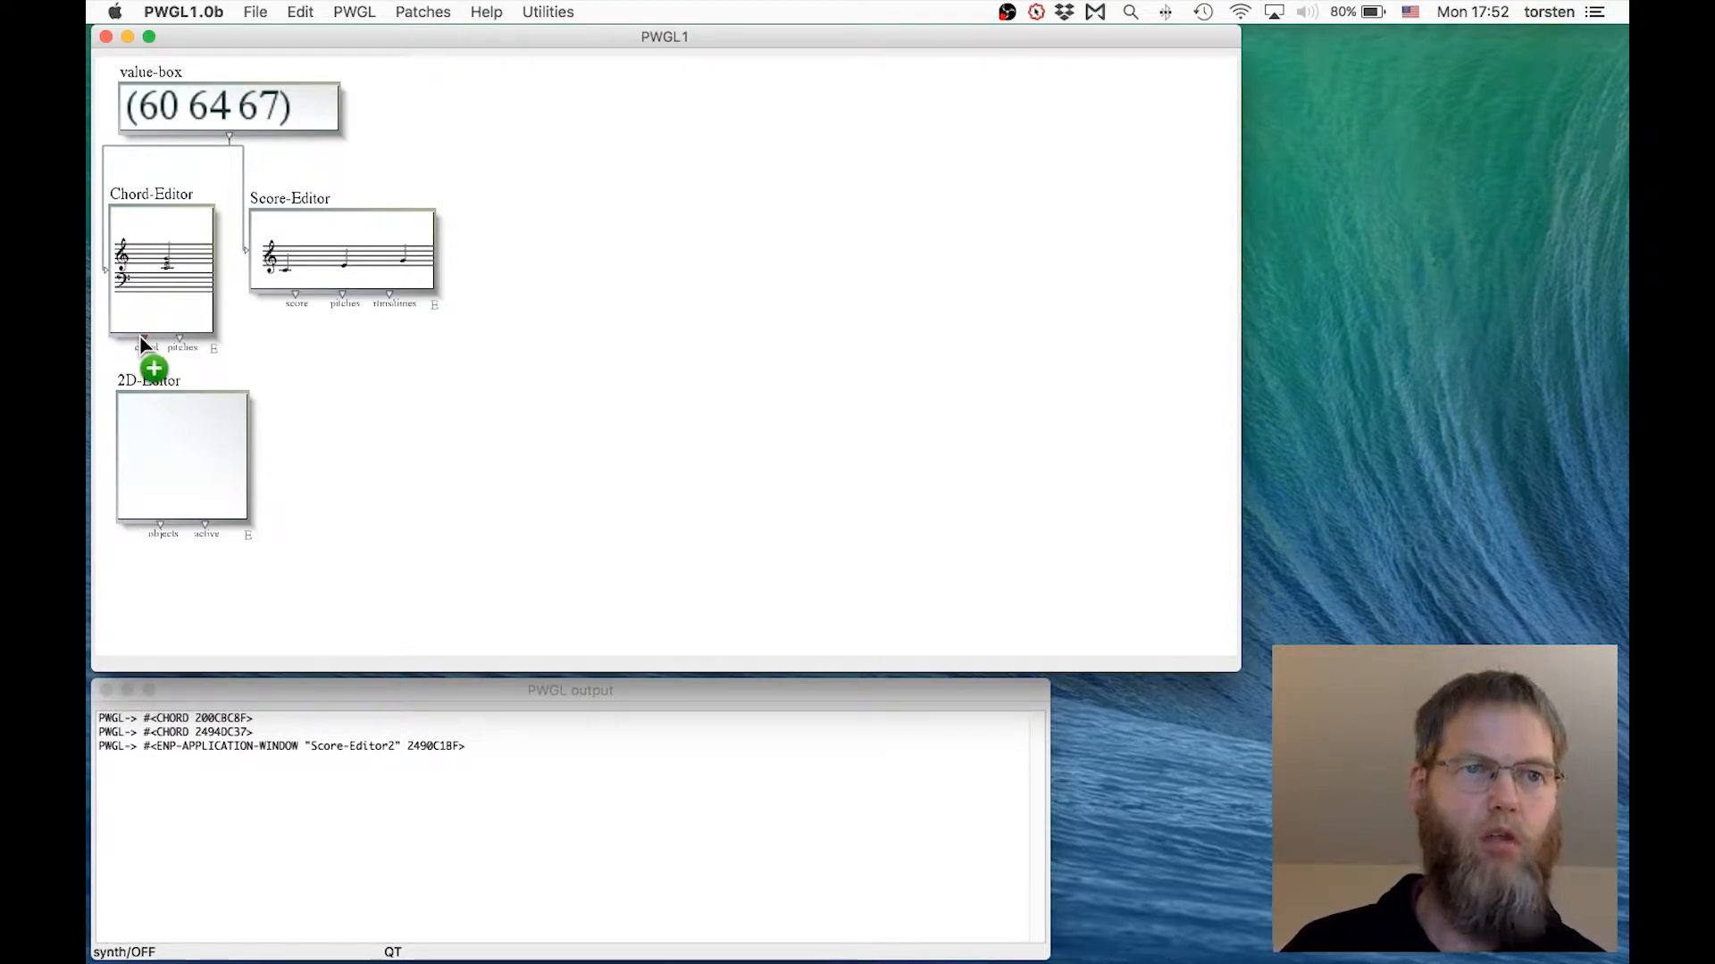
- Connect the Chord-Editor's chord output to the 2D-Editor's input, then evaluate and play the 2D-Editor
left_click_drag(181, 452, 181, 452)
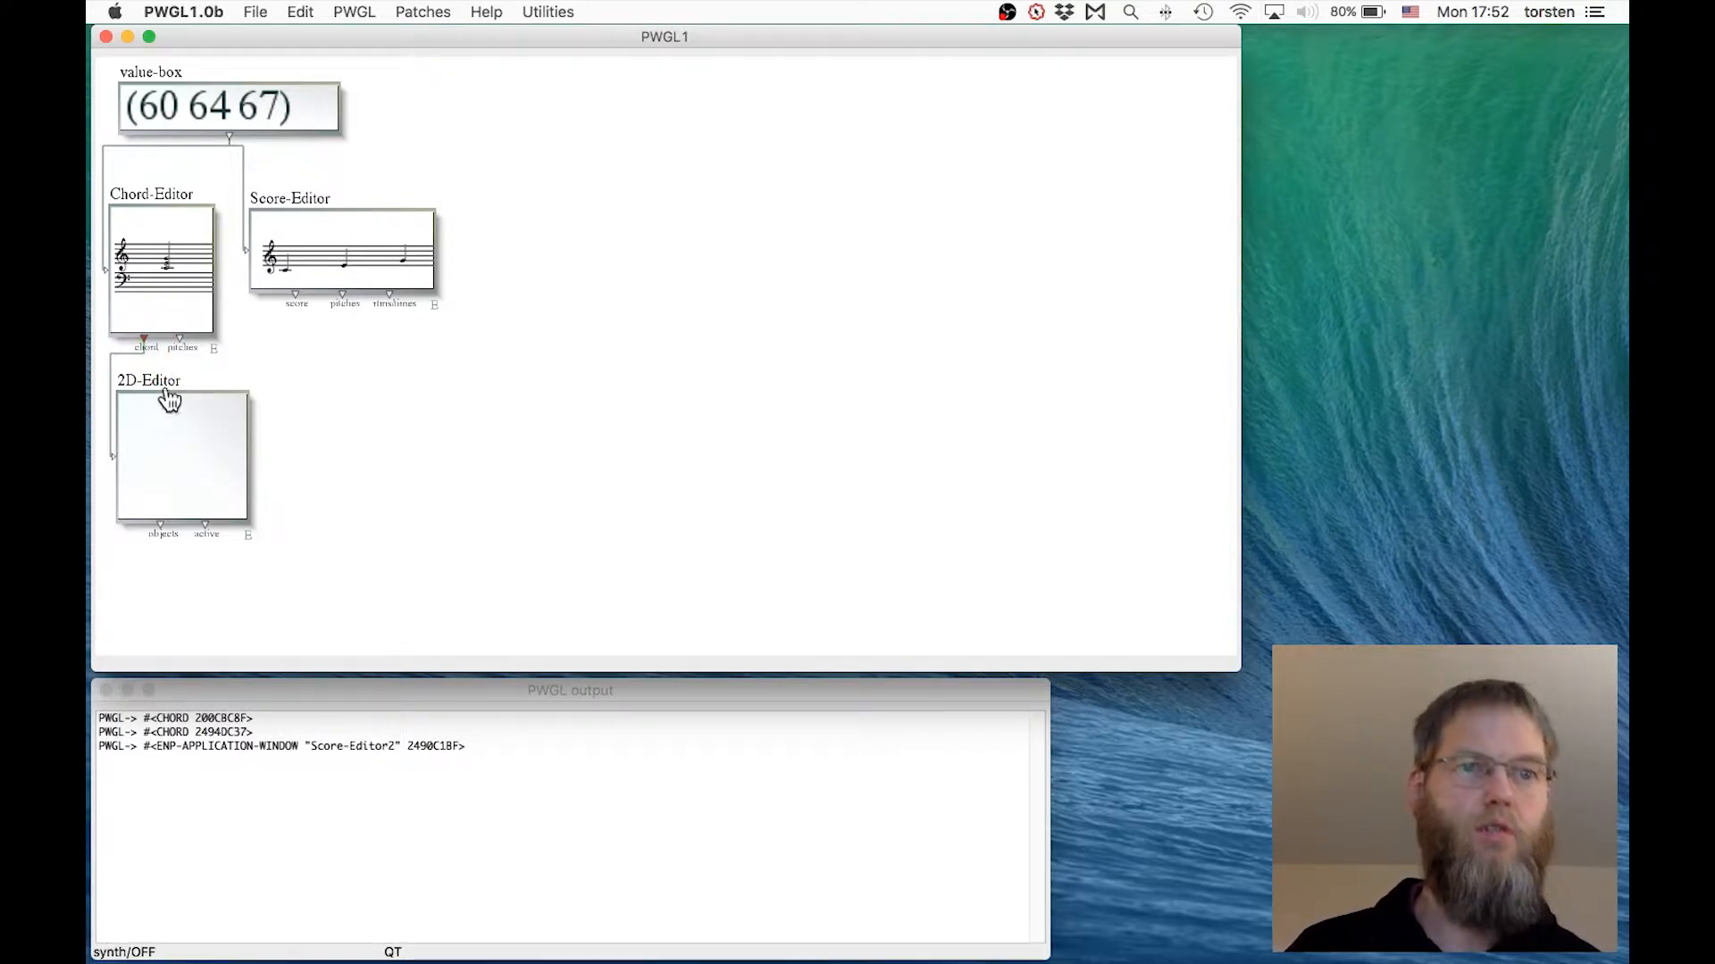
left_click(165, 377)
key("v")
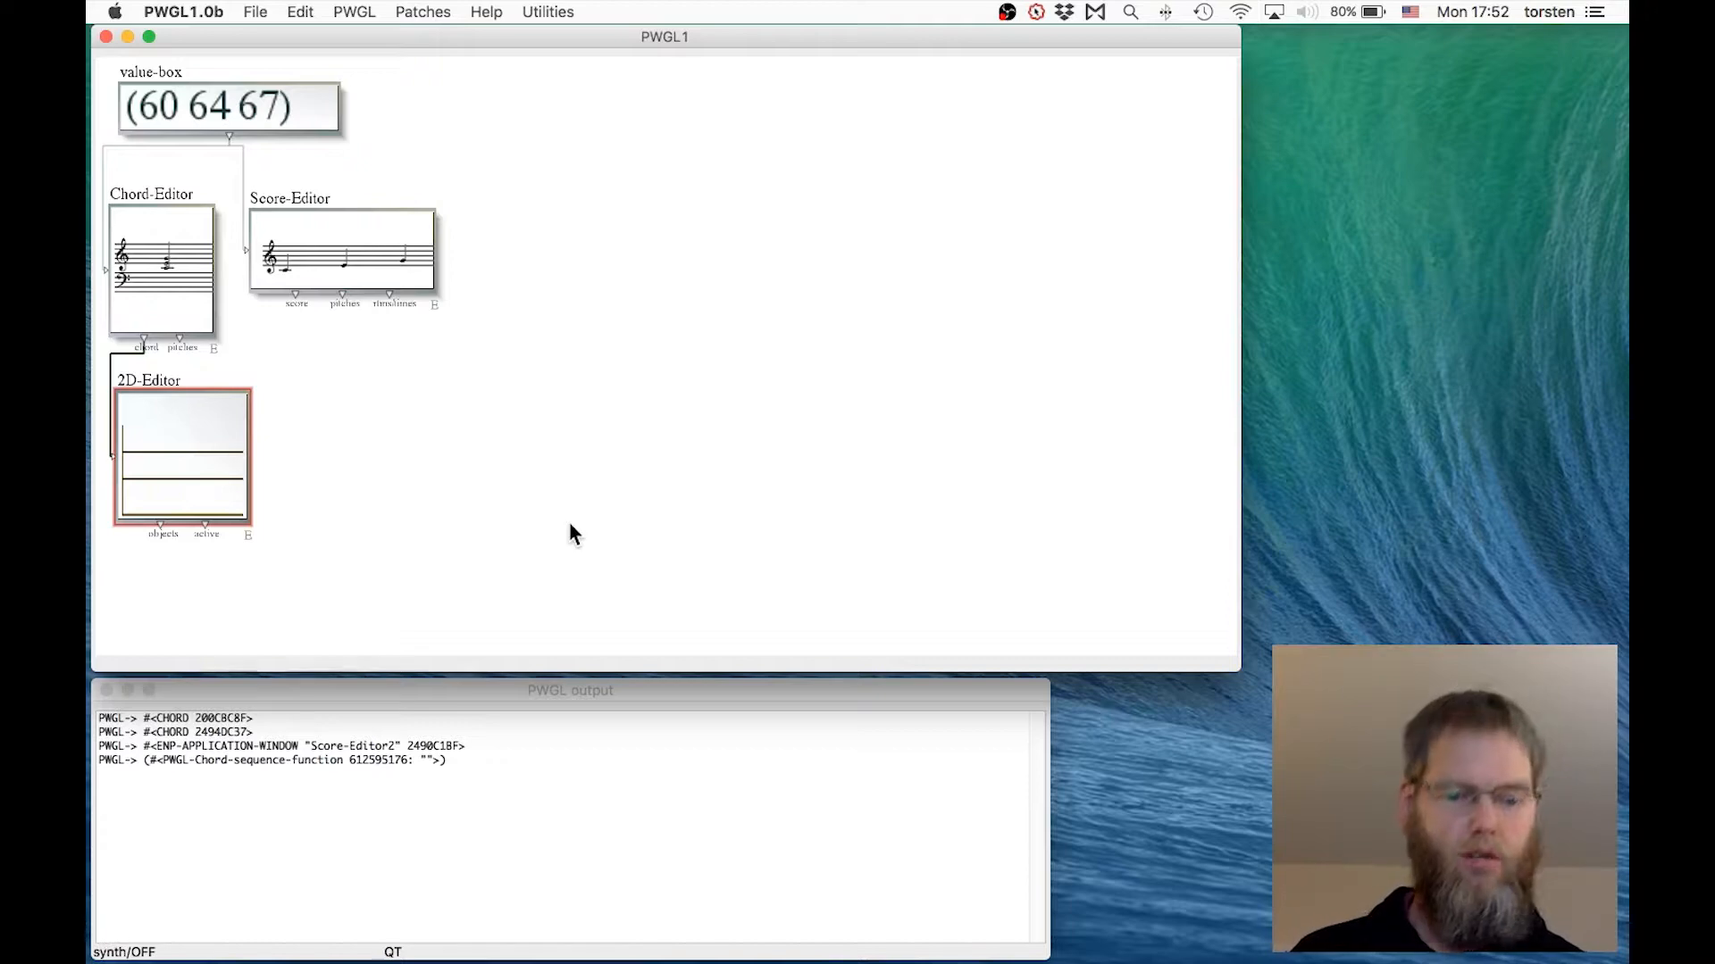
key("space")
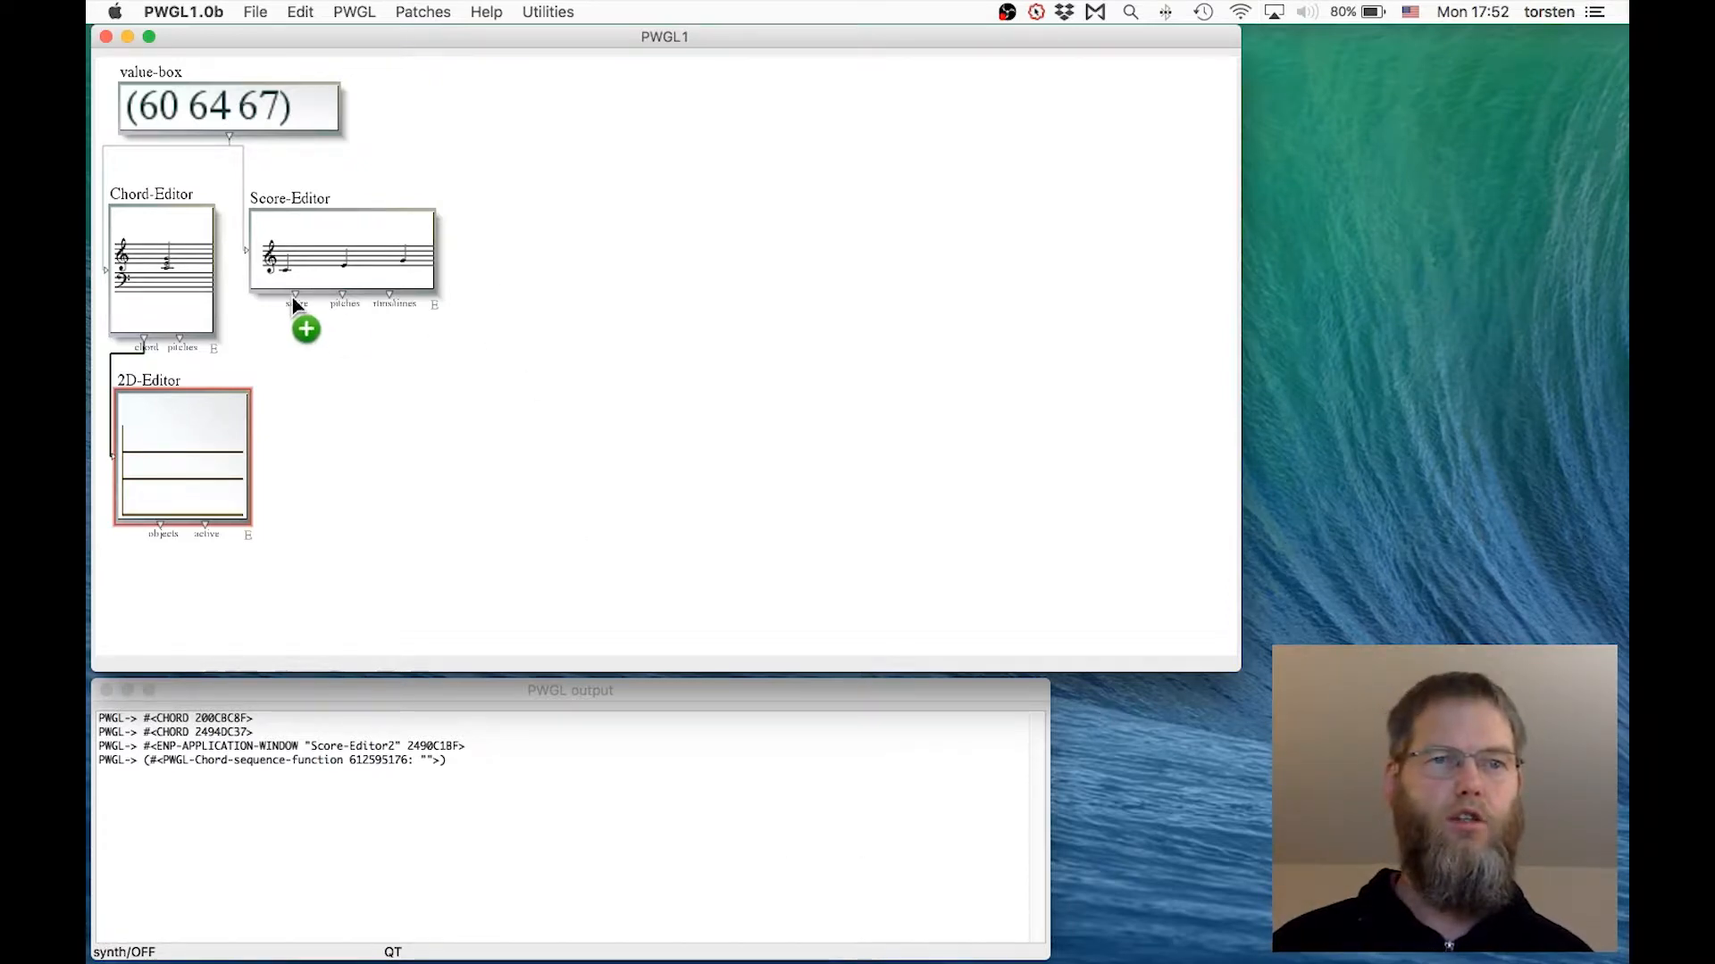
- Connect the Score-Editor's score output to the 2D-Editor's input and route the connection just above the 2D-Editor box
left_click_drag(297, 304, 186, 443)
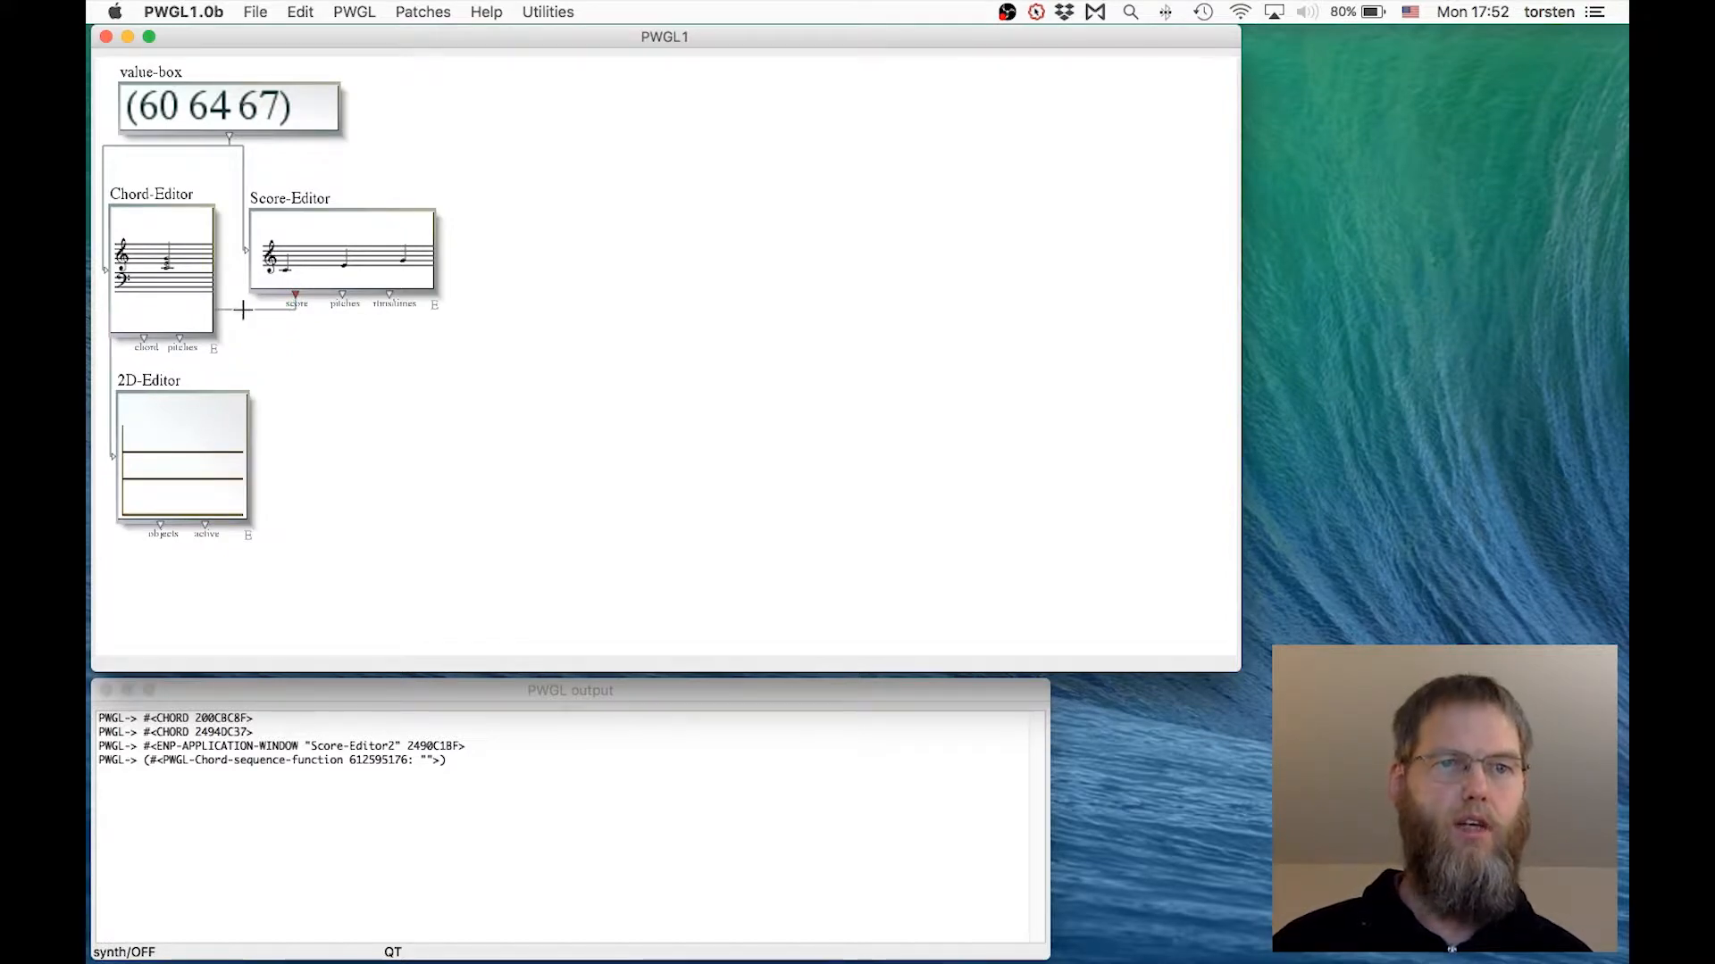
left_click_drag(243, 310, 241, 369)
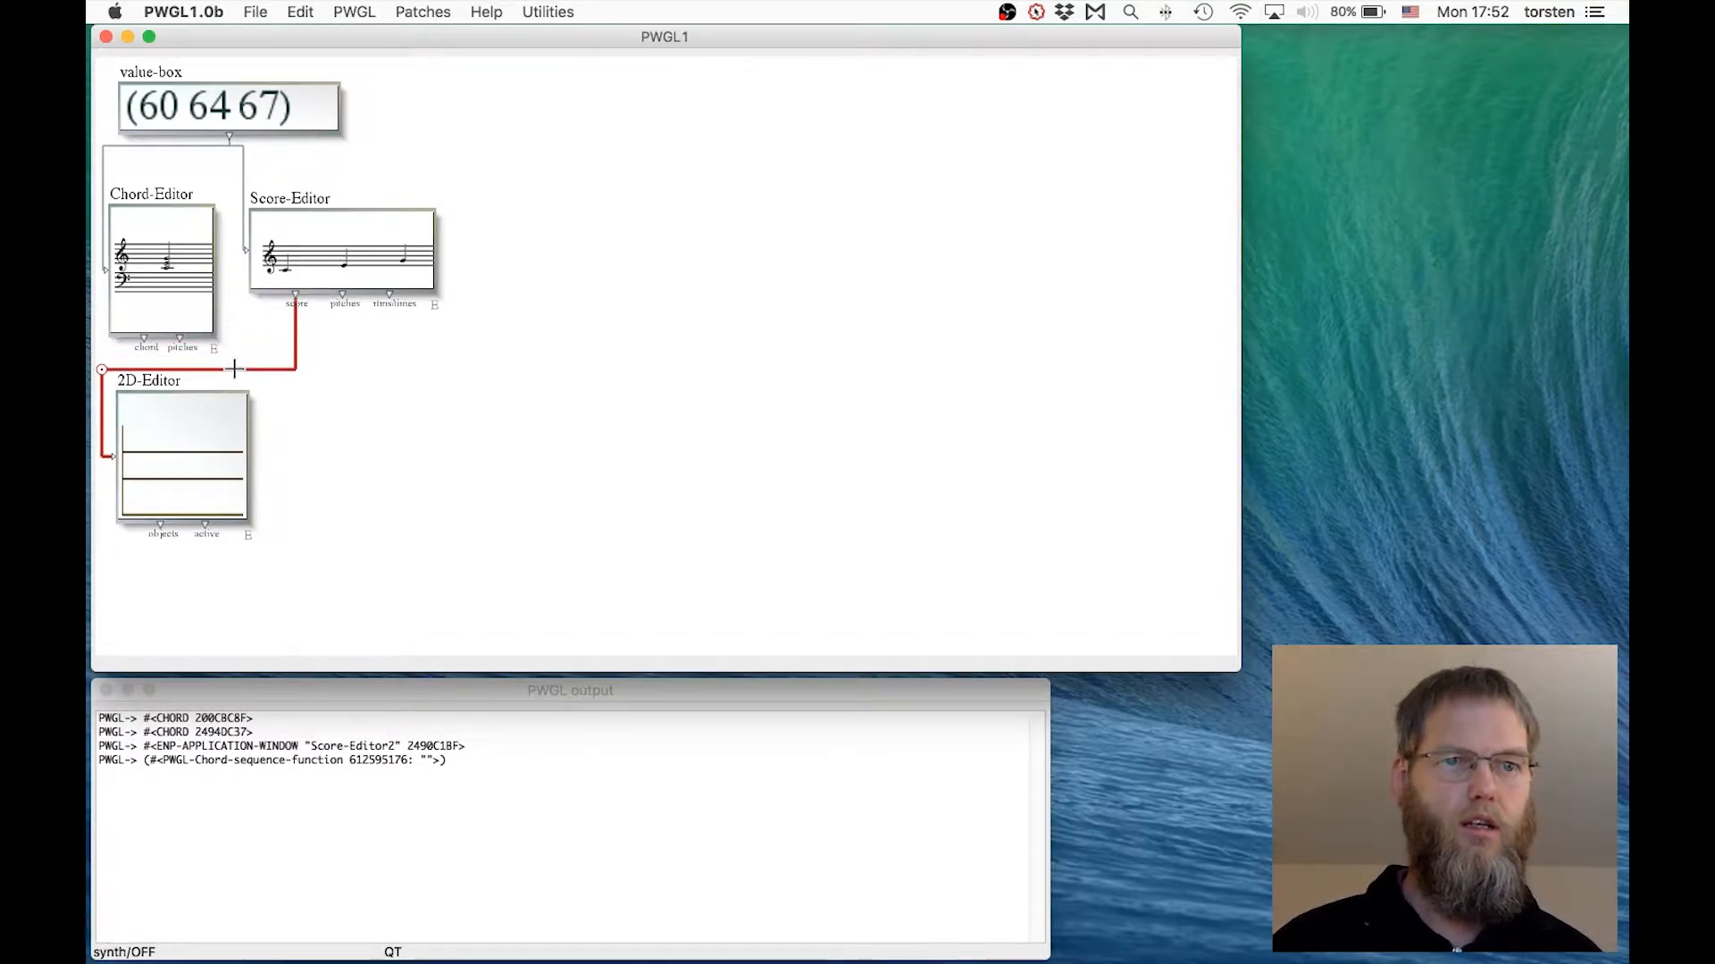
left_click(146, 386)
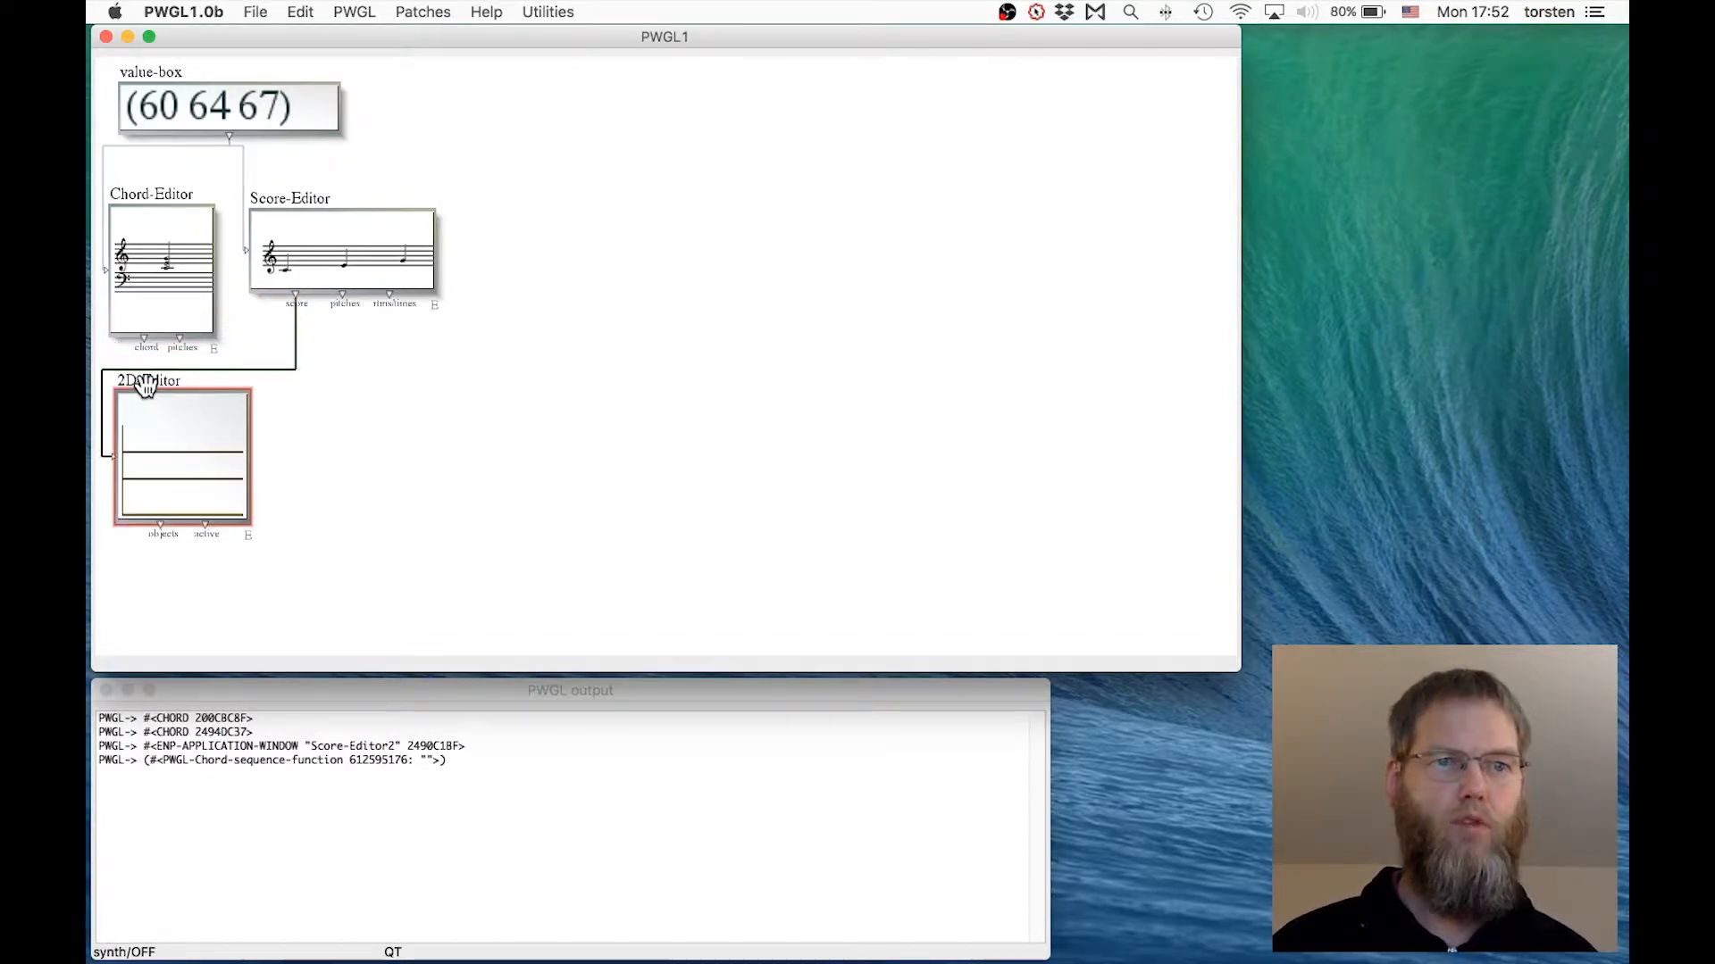
- Change the connection between the Score-Editor and 2D-Editor to the line style, then evaluate and play the 2D-Editor
right_click(295, 334)
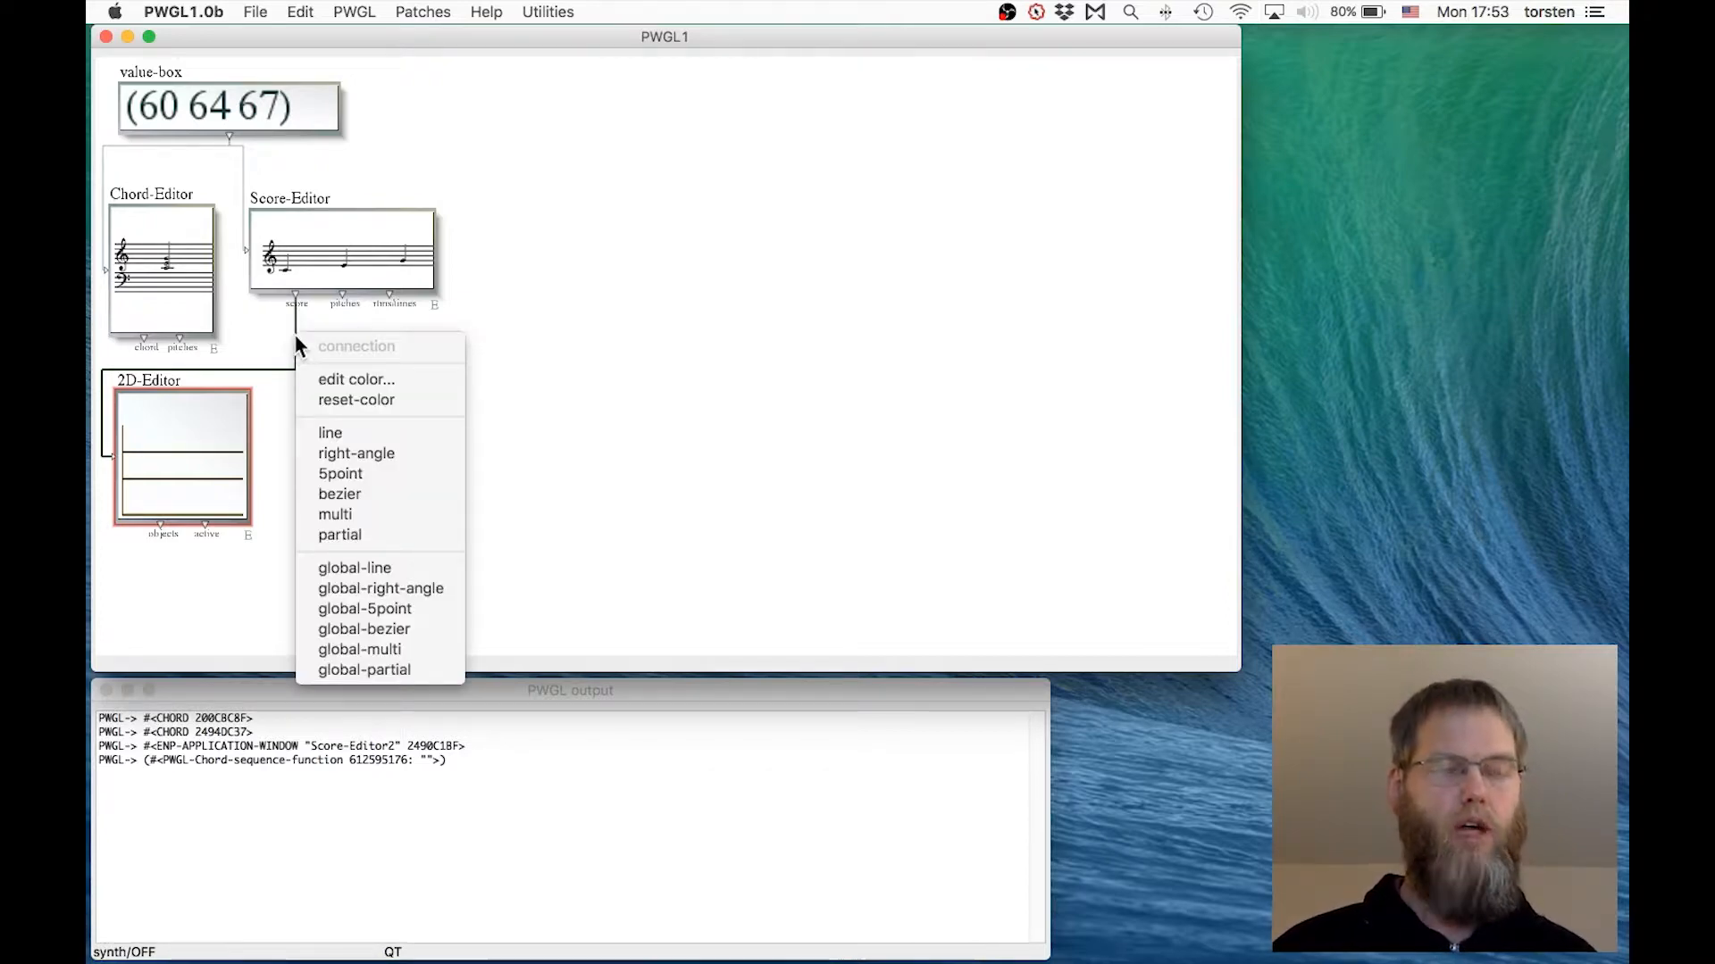
left_click(363, 436)
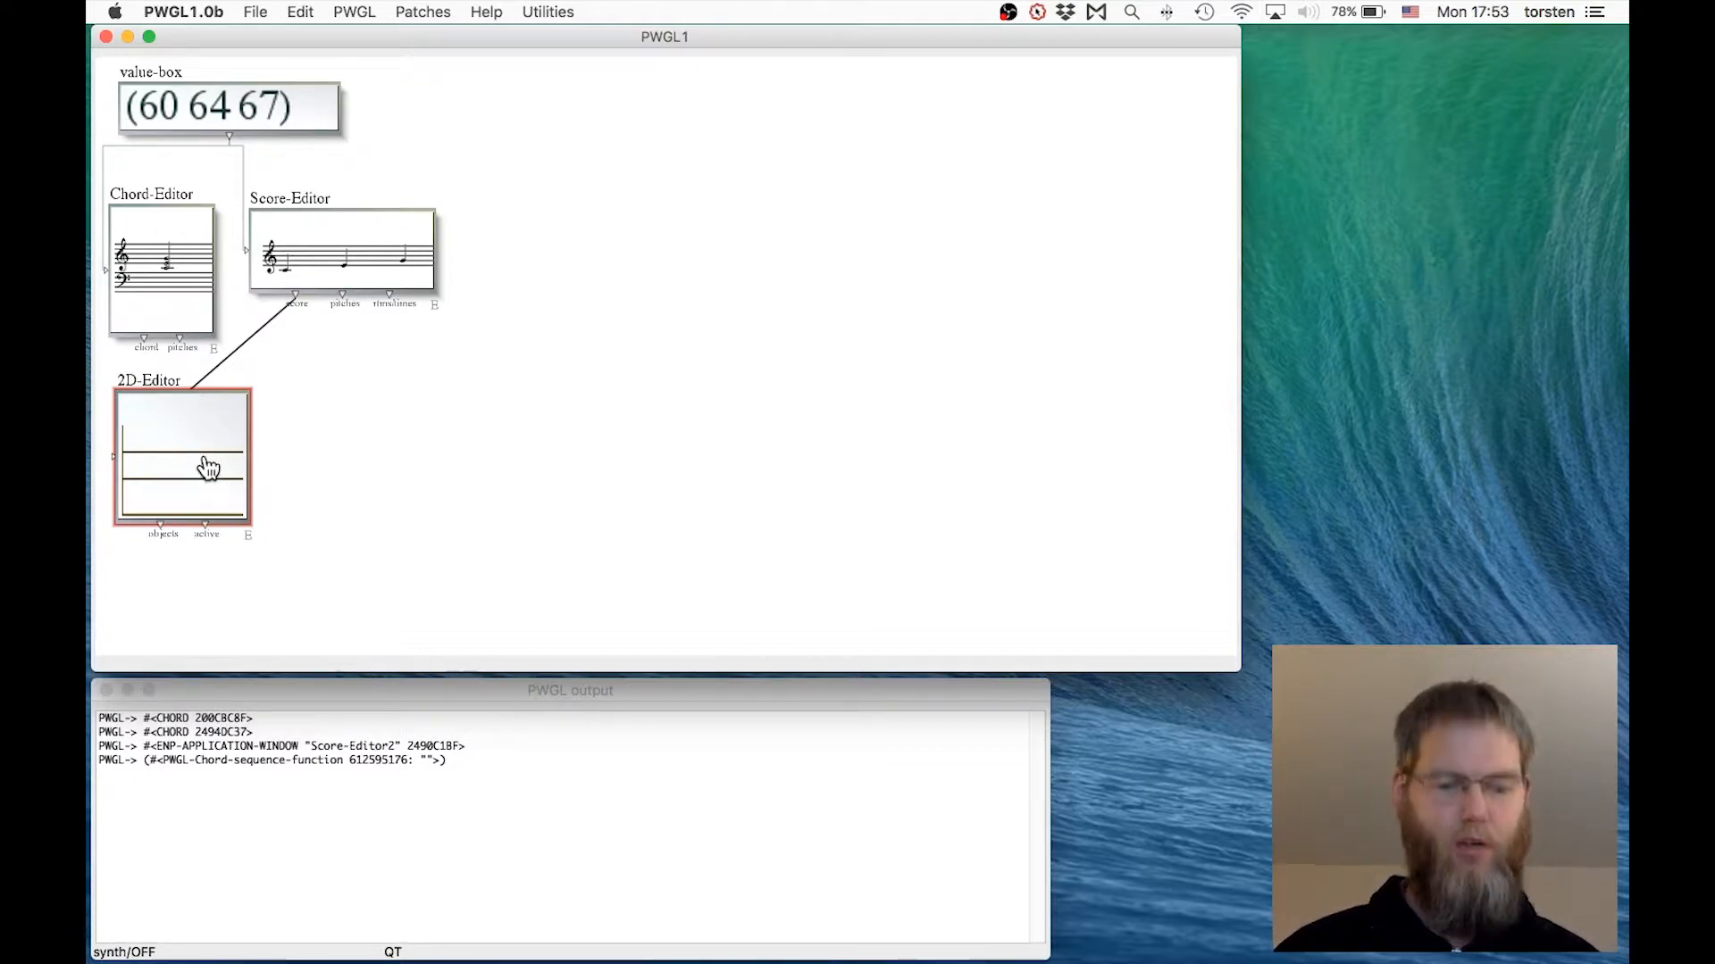
key("v")
key("space")
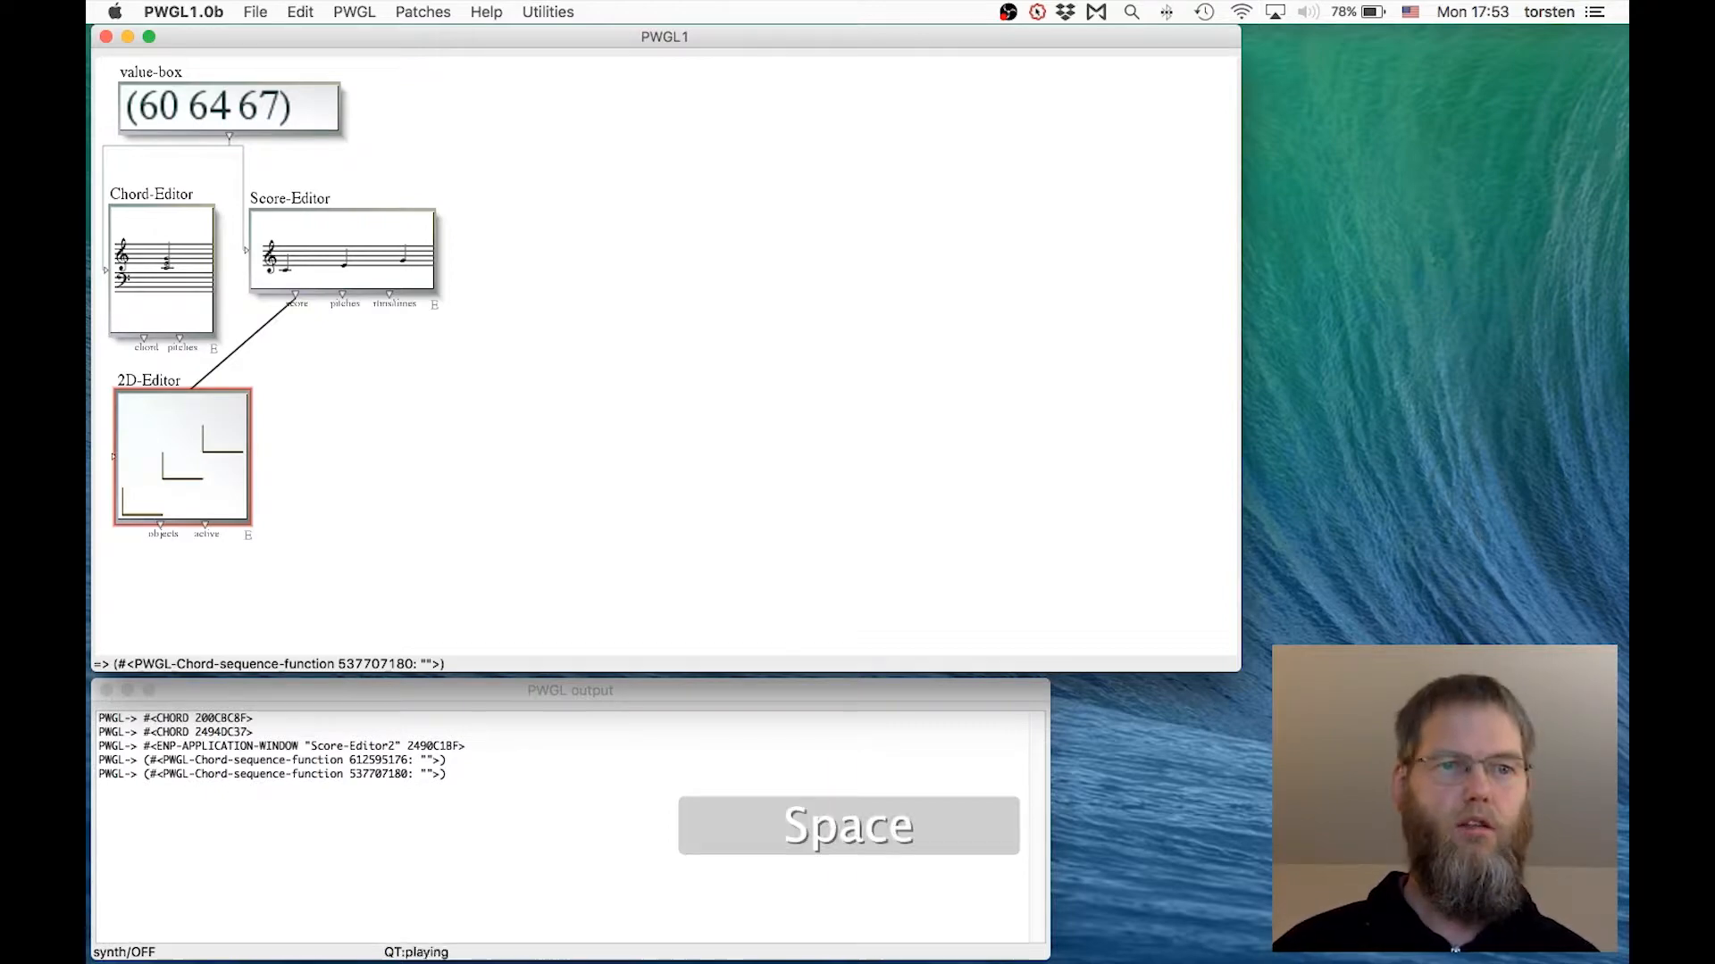
- Open the 2D-Editor in its own window, enlarge it to examine the piano-roll notes, and close it again
double_click(147, 488)
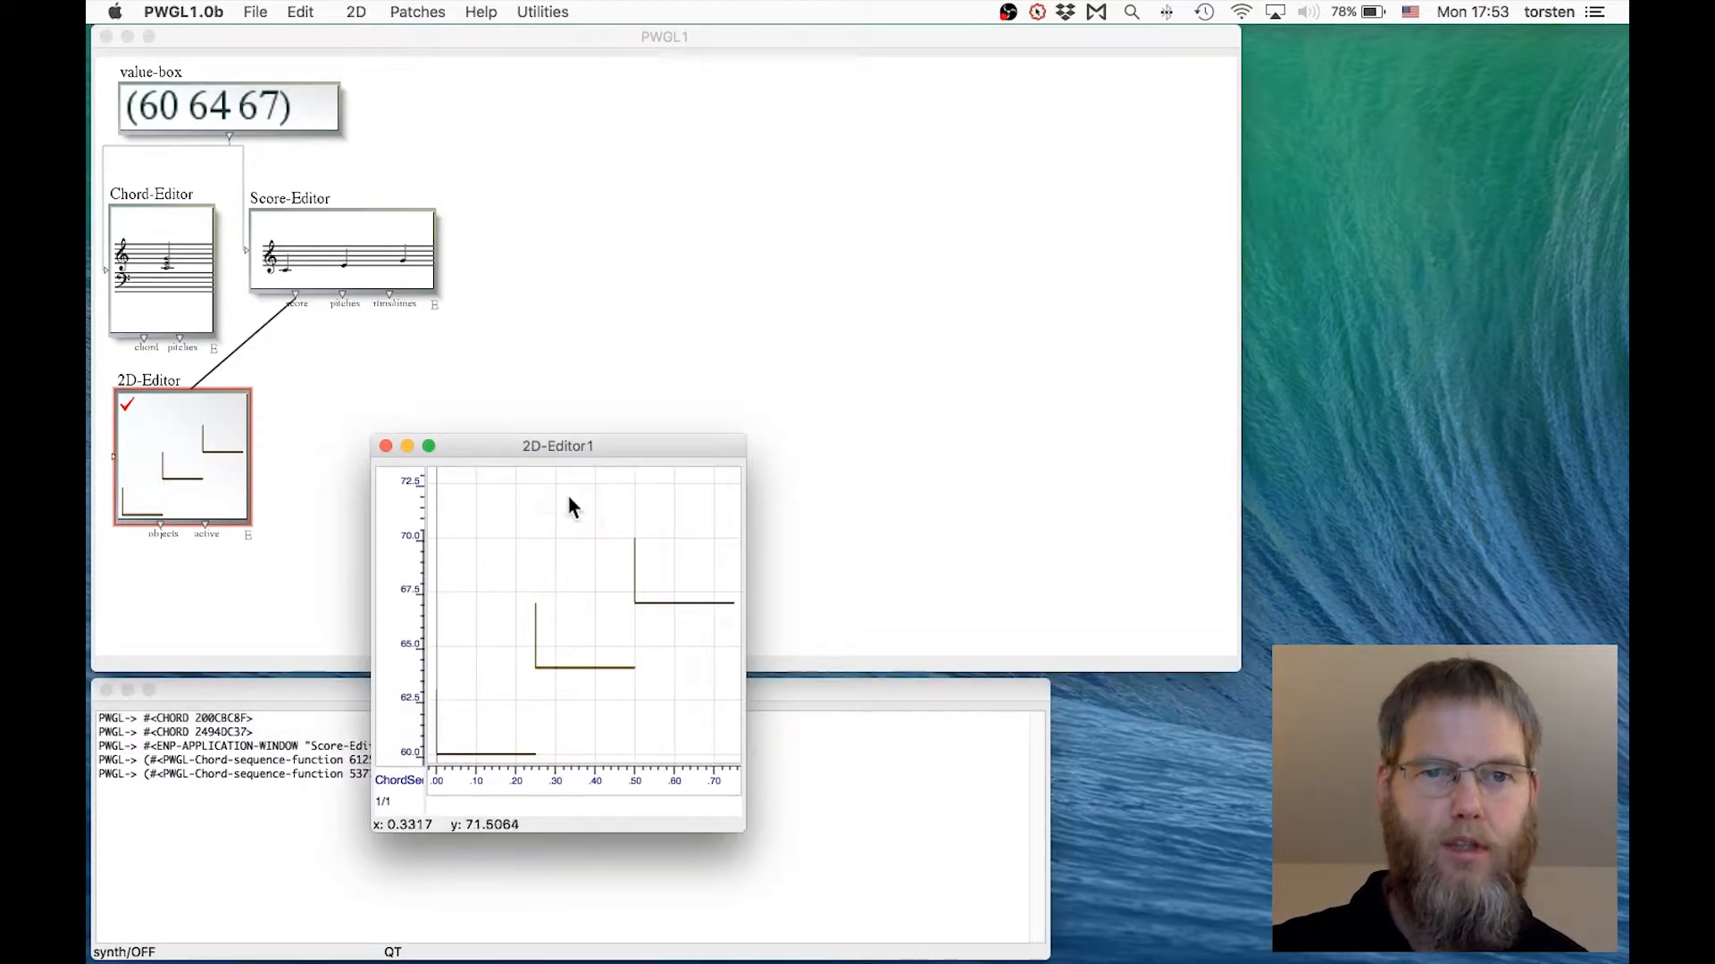
left_click_drag(486, 460, 348, 292)
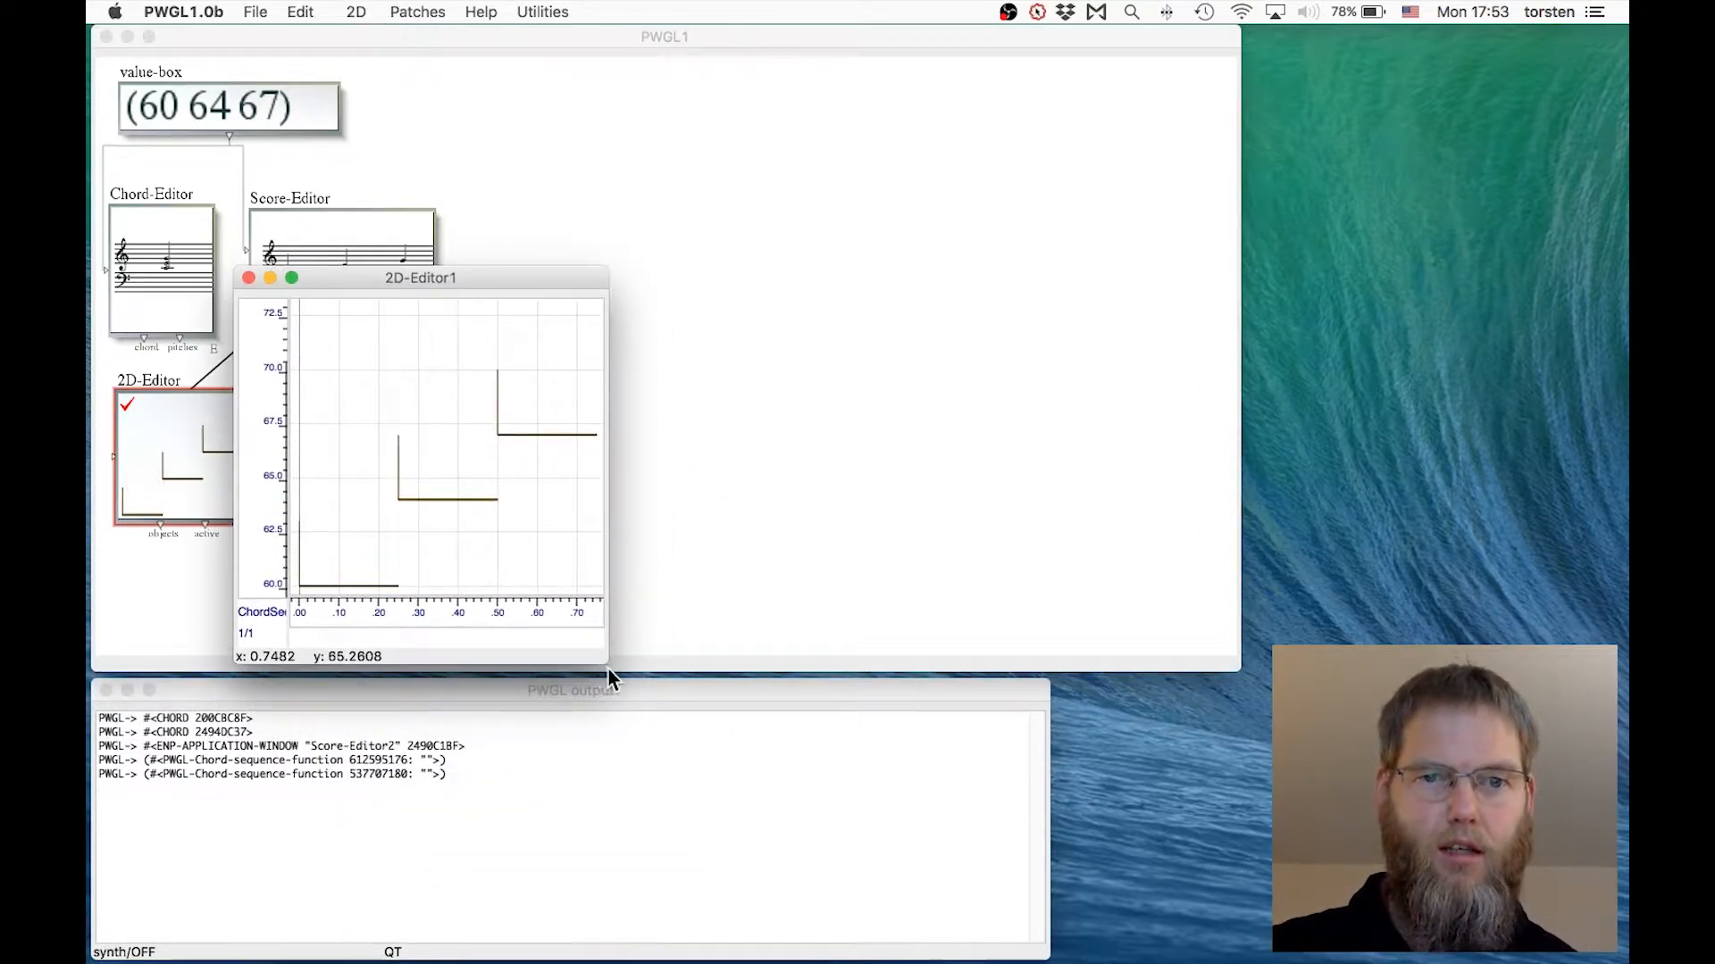
left_click_drag(597, 659, 1077, 743)
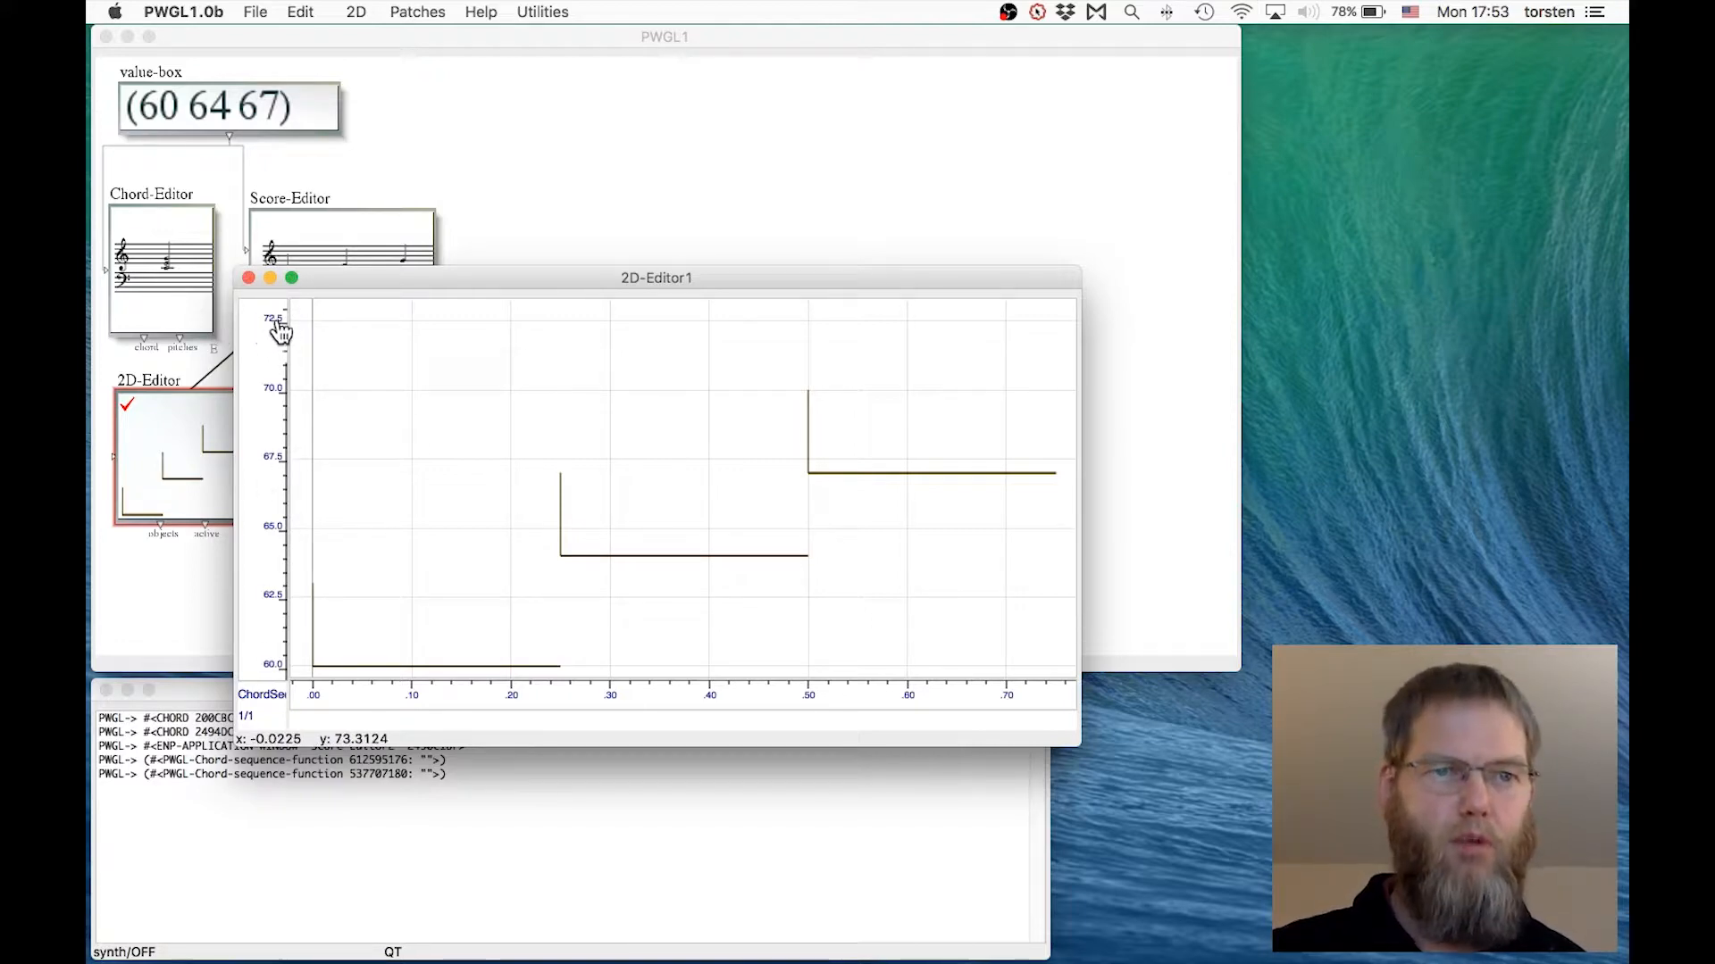
left_click(247, 277)
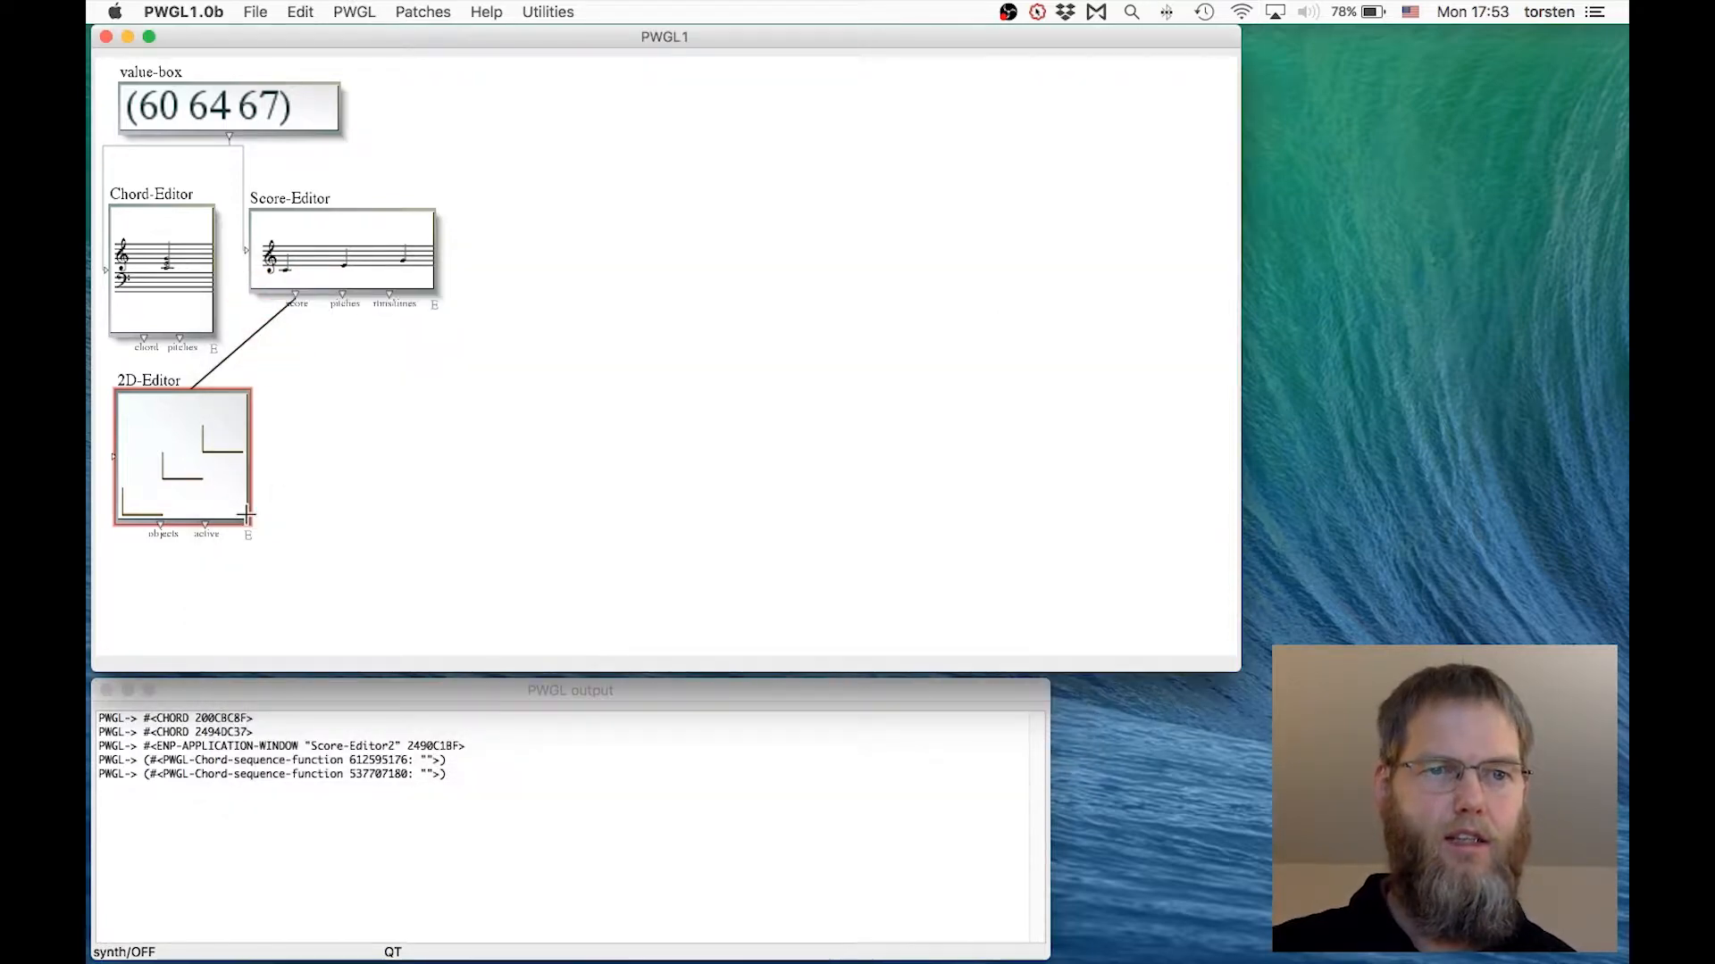
- Enlarge the 2D-Editor box so it extends beyond the Score-Editor's width, then evaluate and play it
left_click_drag(245, 515, 593, 546)
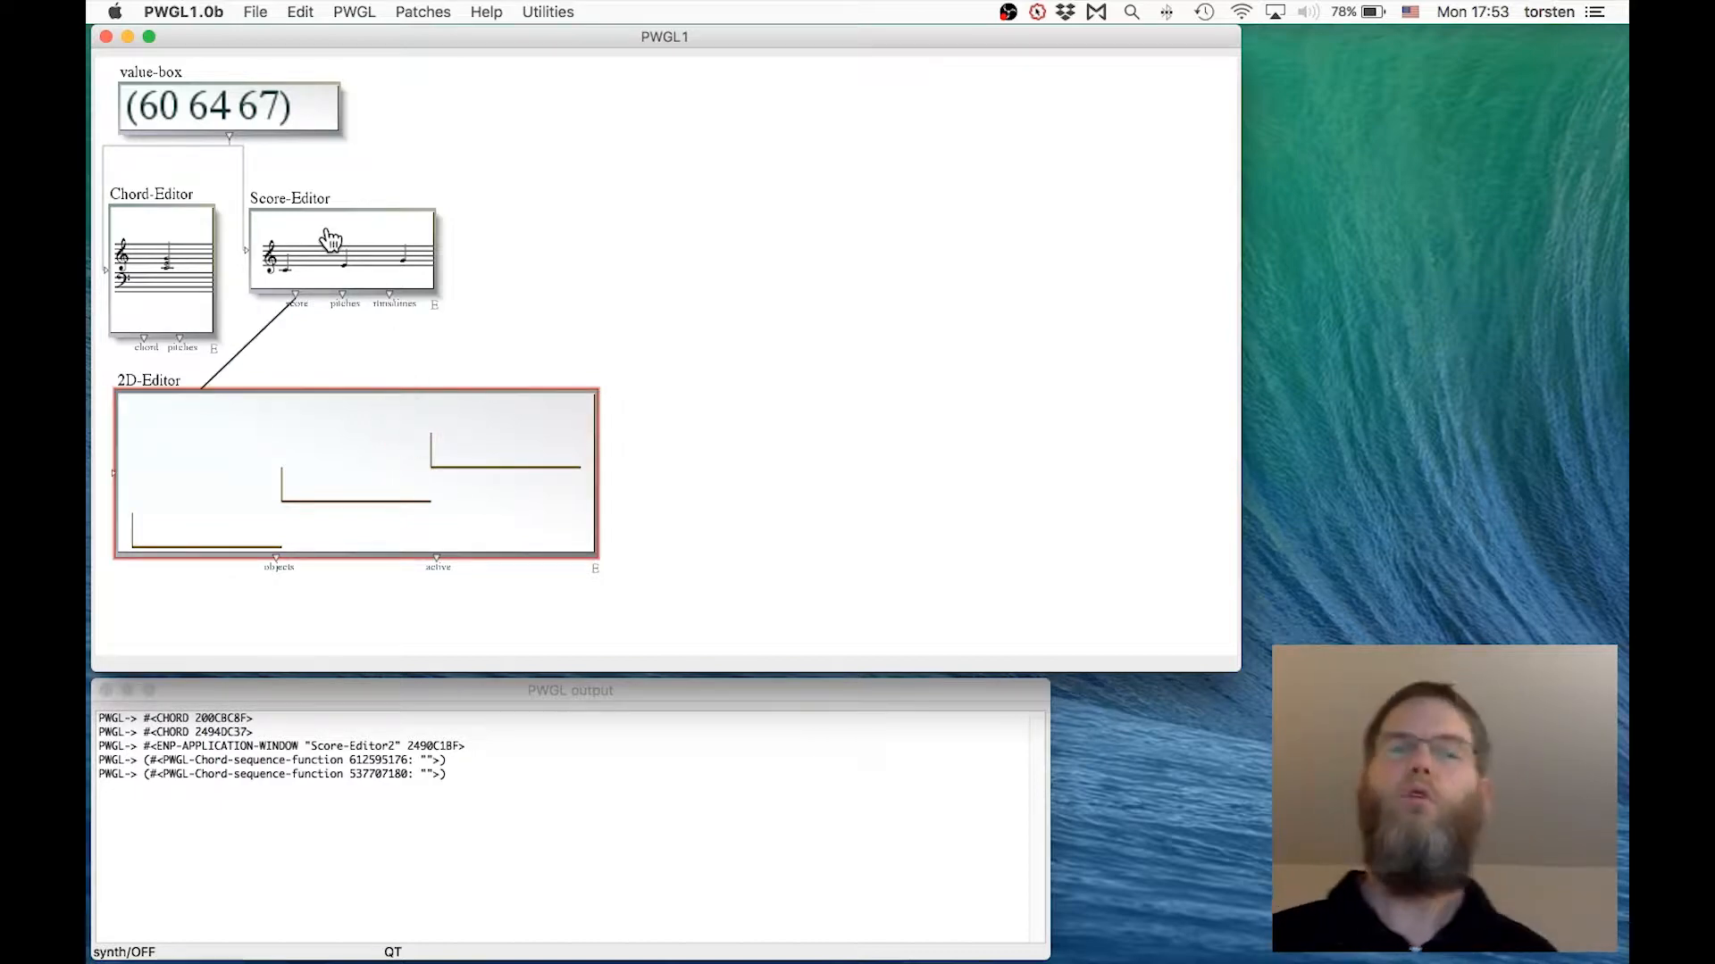
left_click(315, 192)
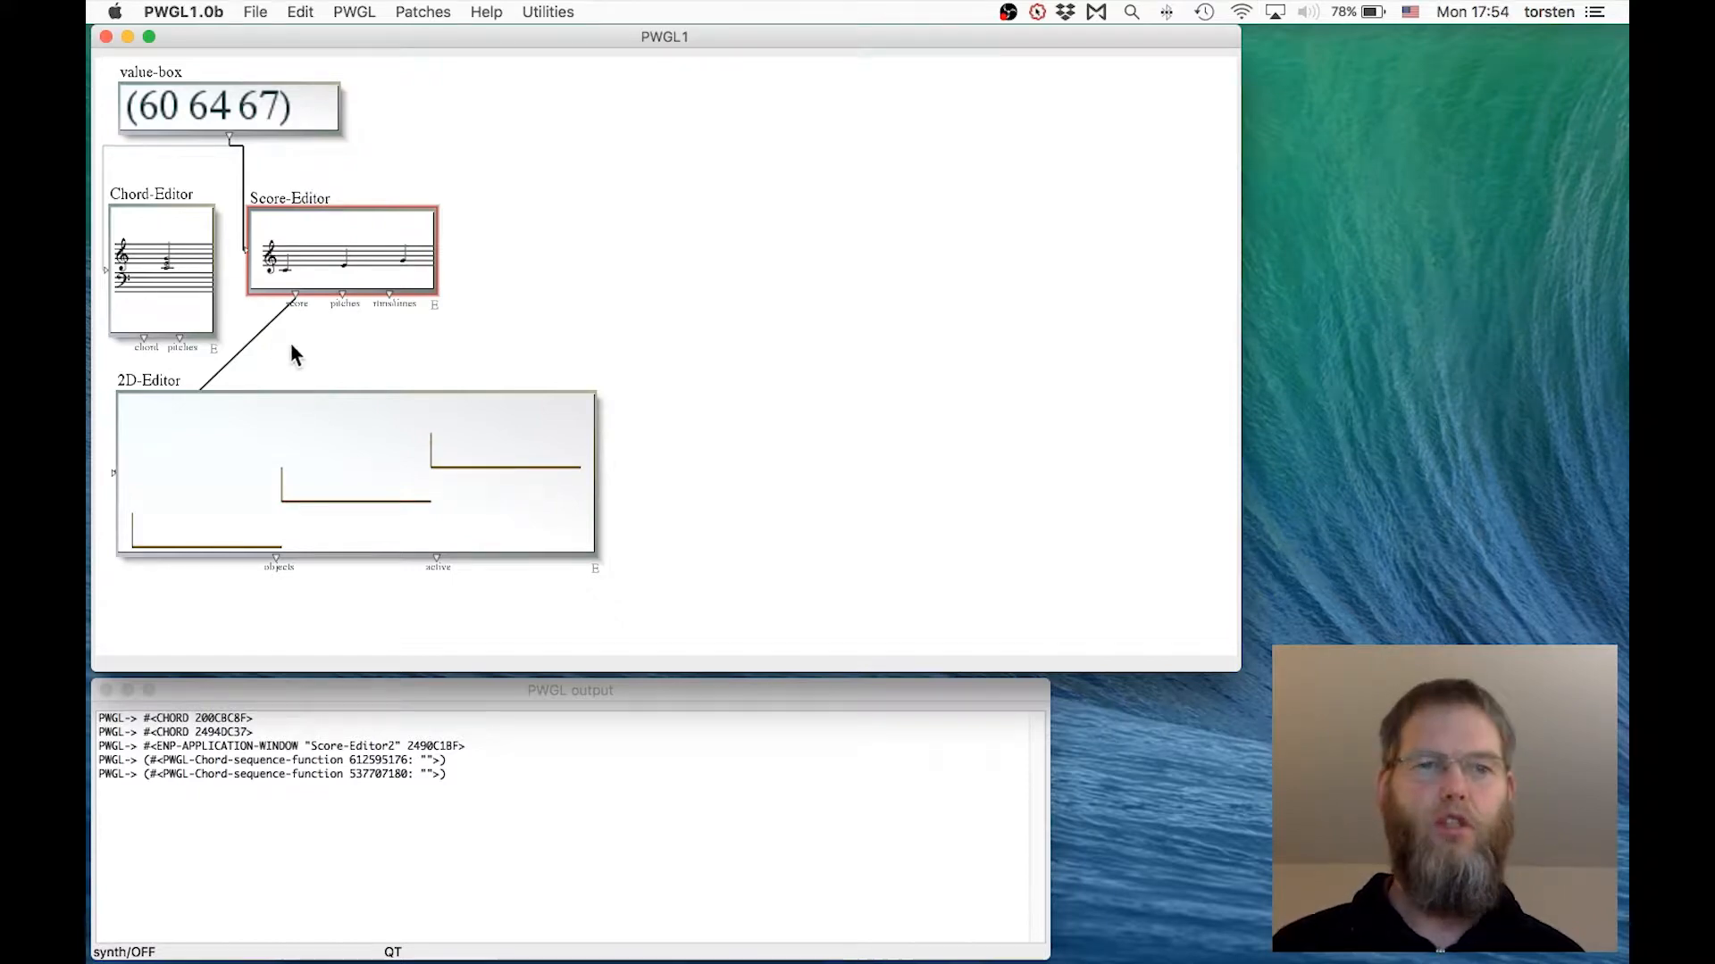
left_click(293, 448)
key("v")
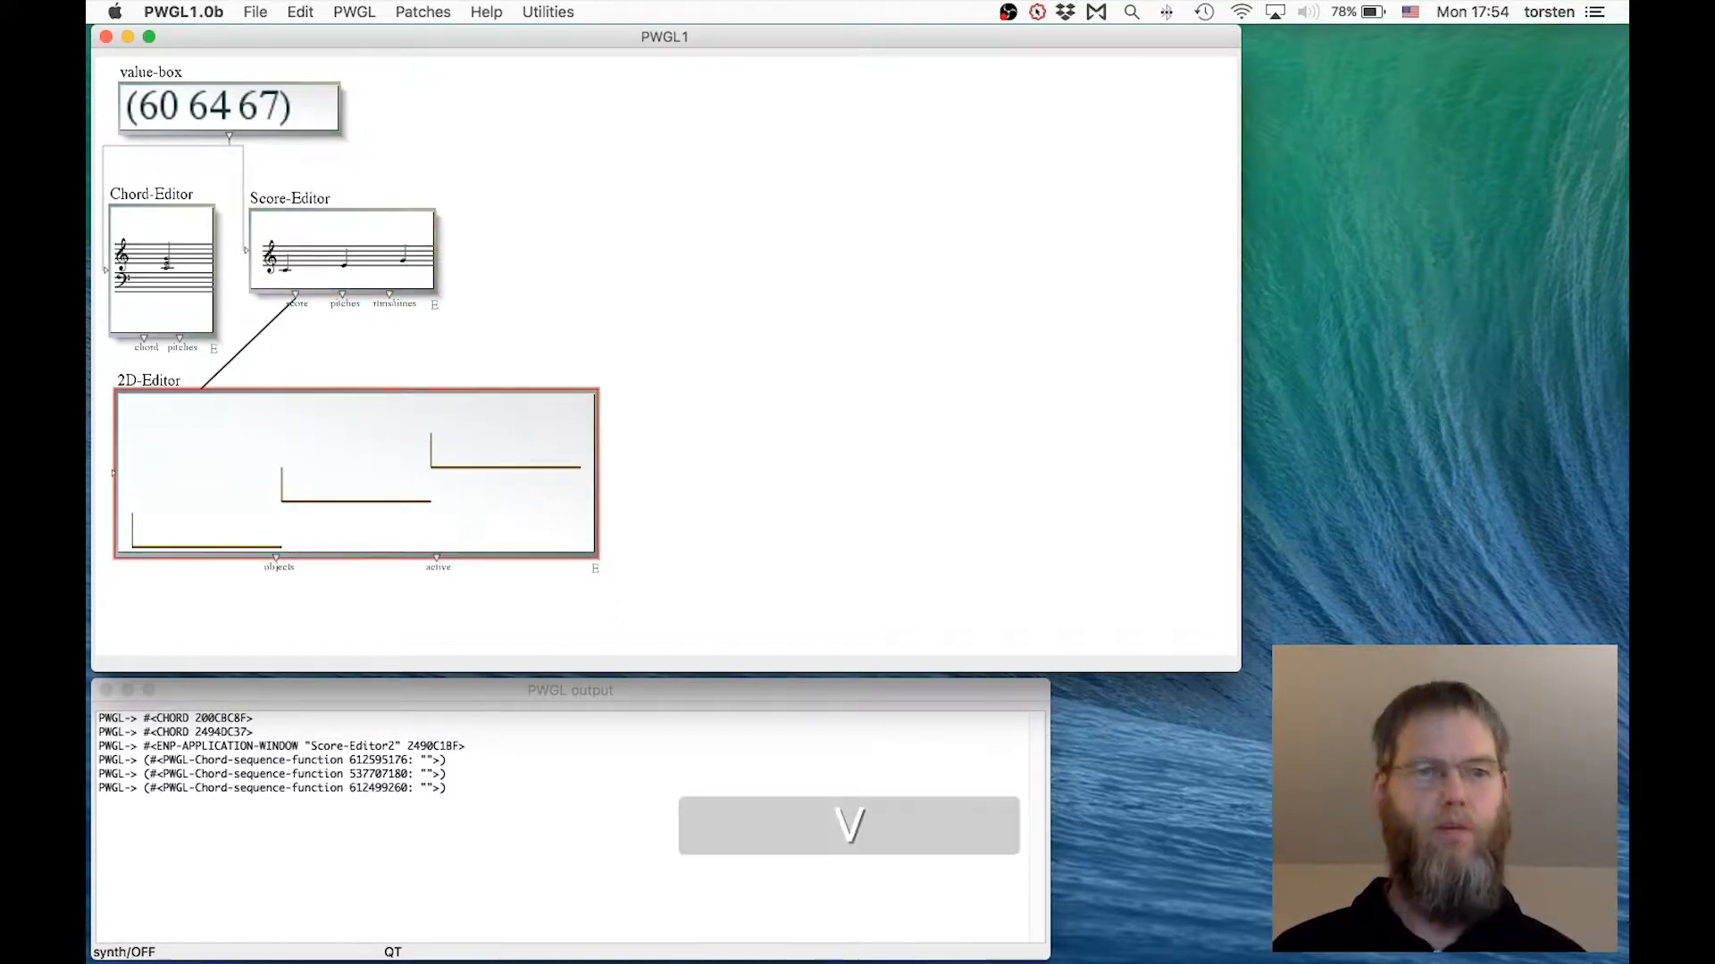
key("space")
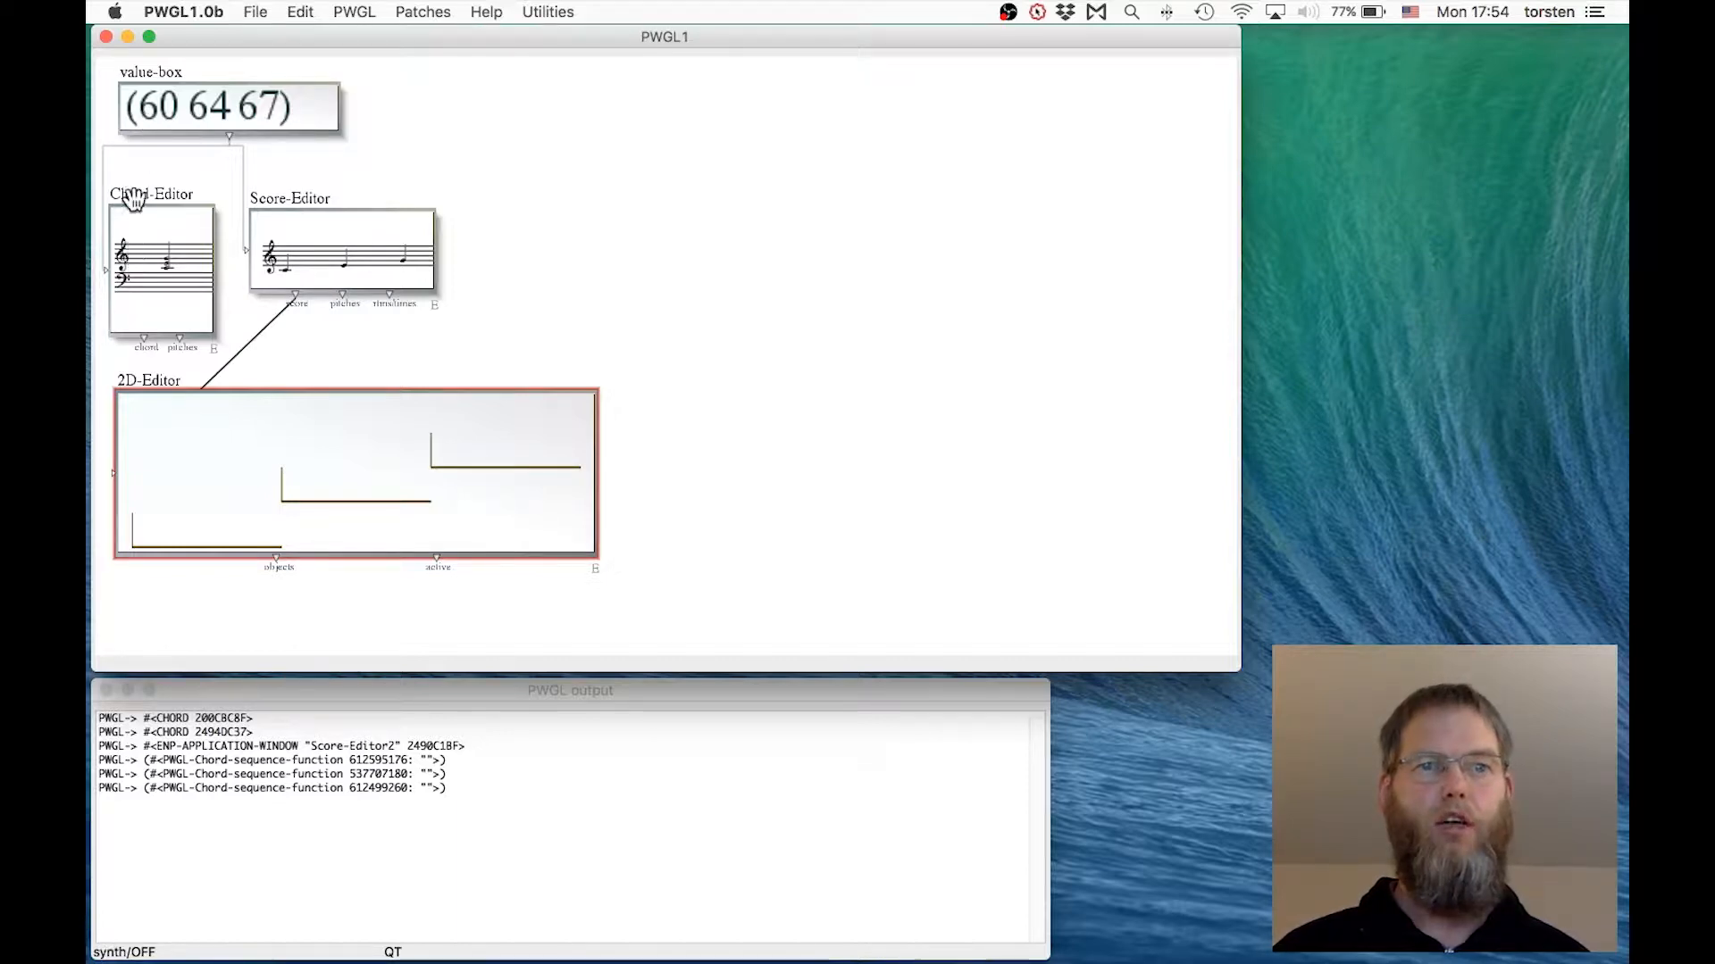
- Open the Score-Editor in its own window to examine the note sequence, then close it
left_click(296, 198)
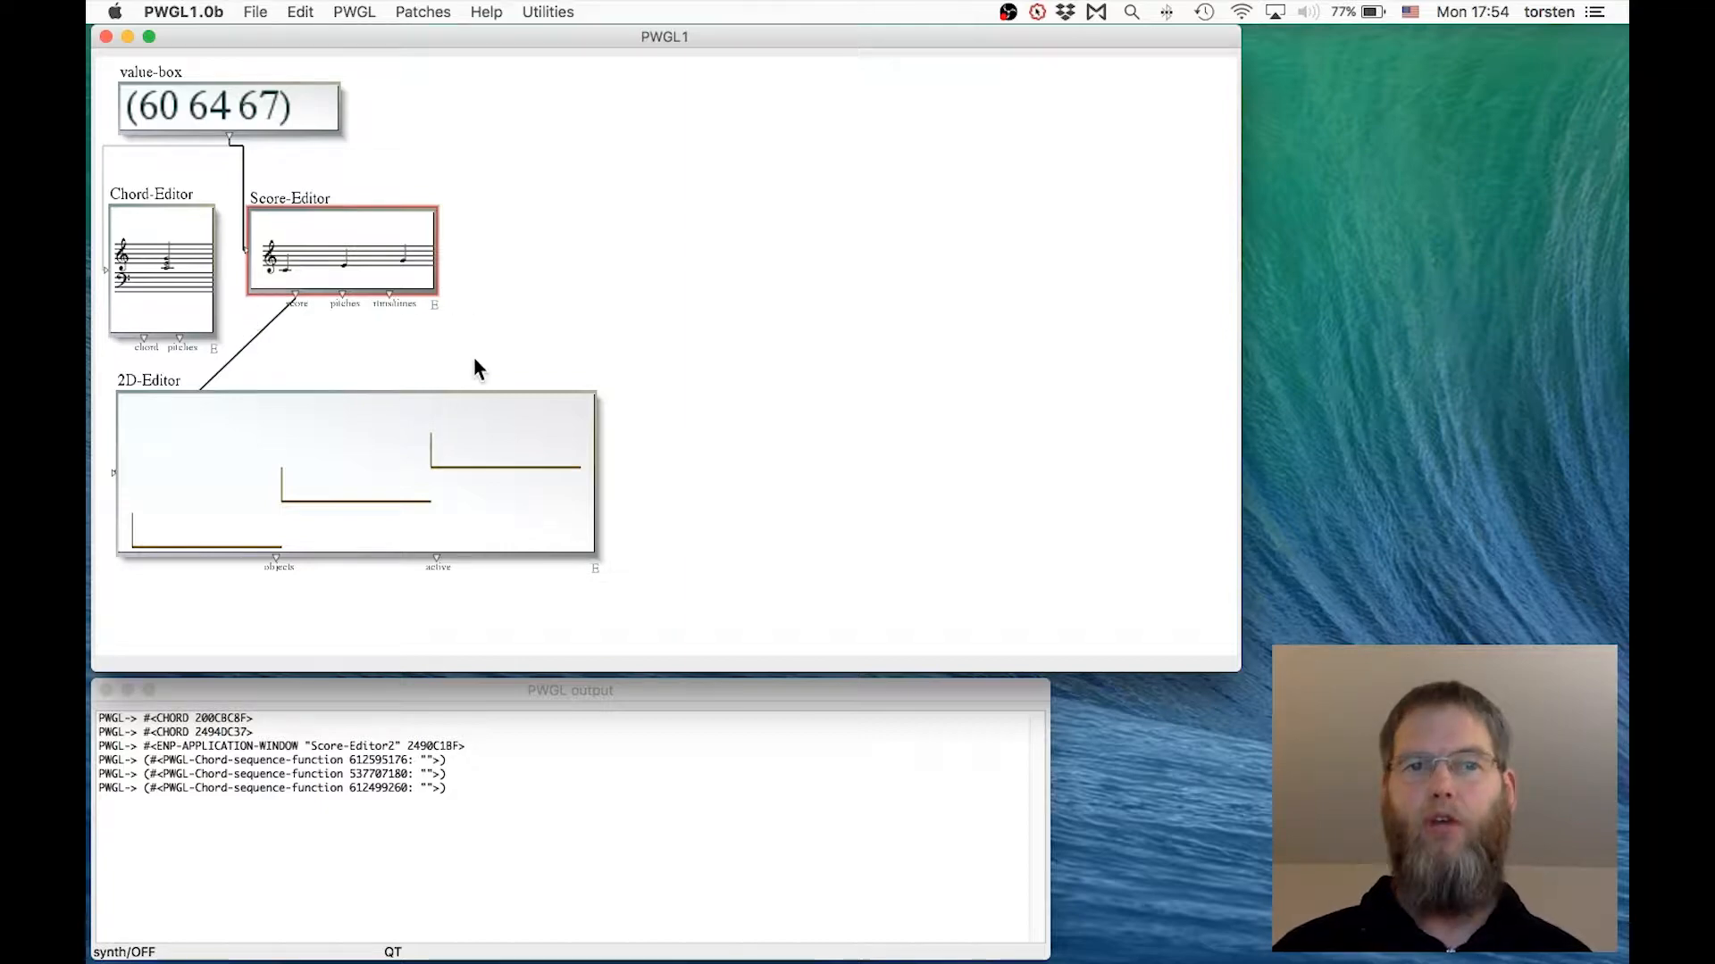
left_click(374, 340)
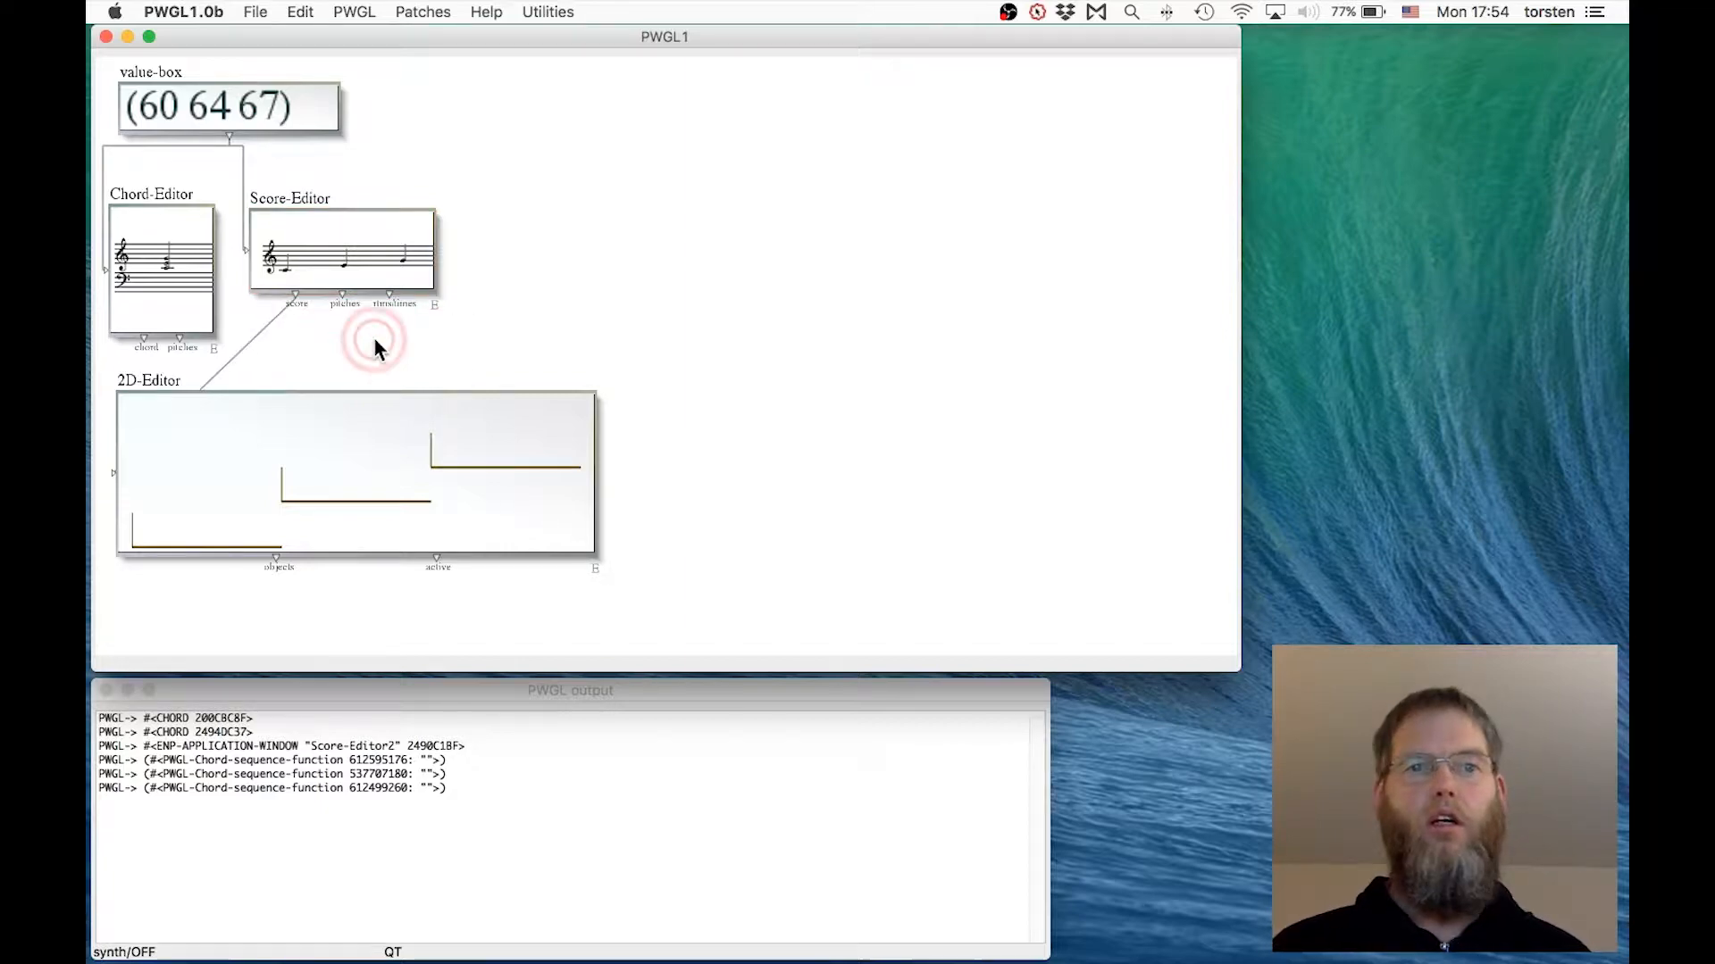
double_click(328, 256)
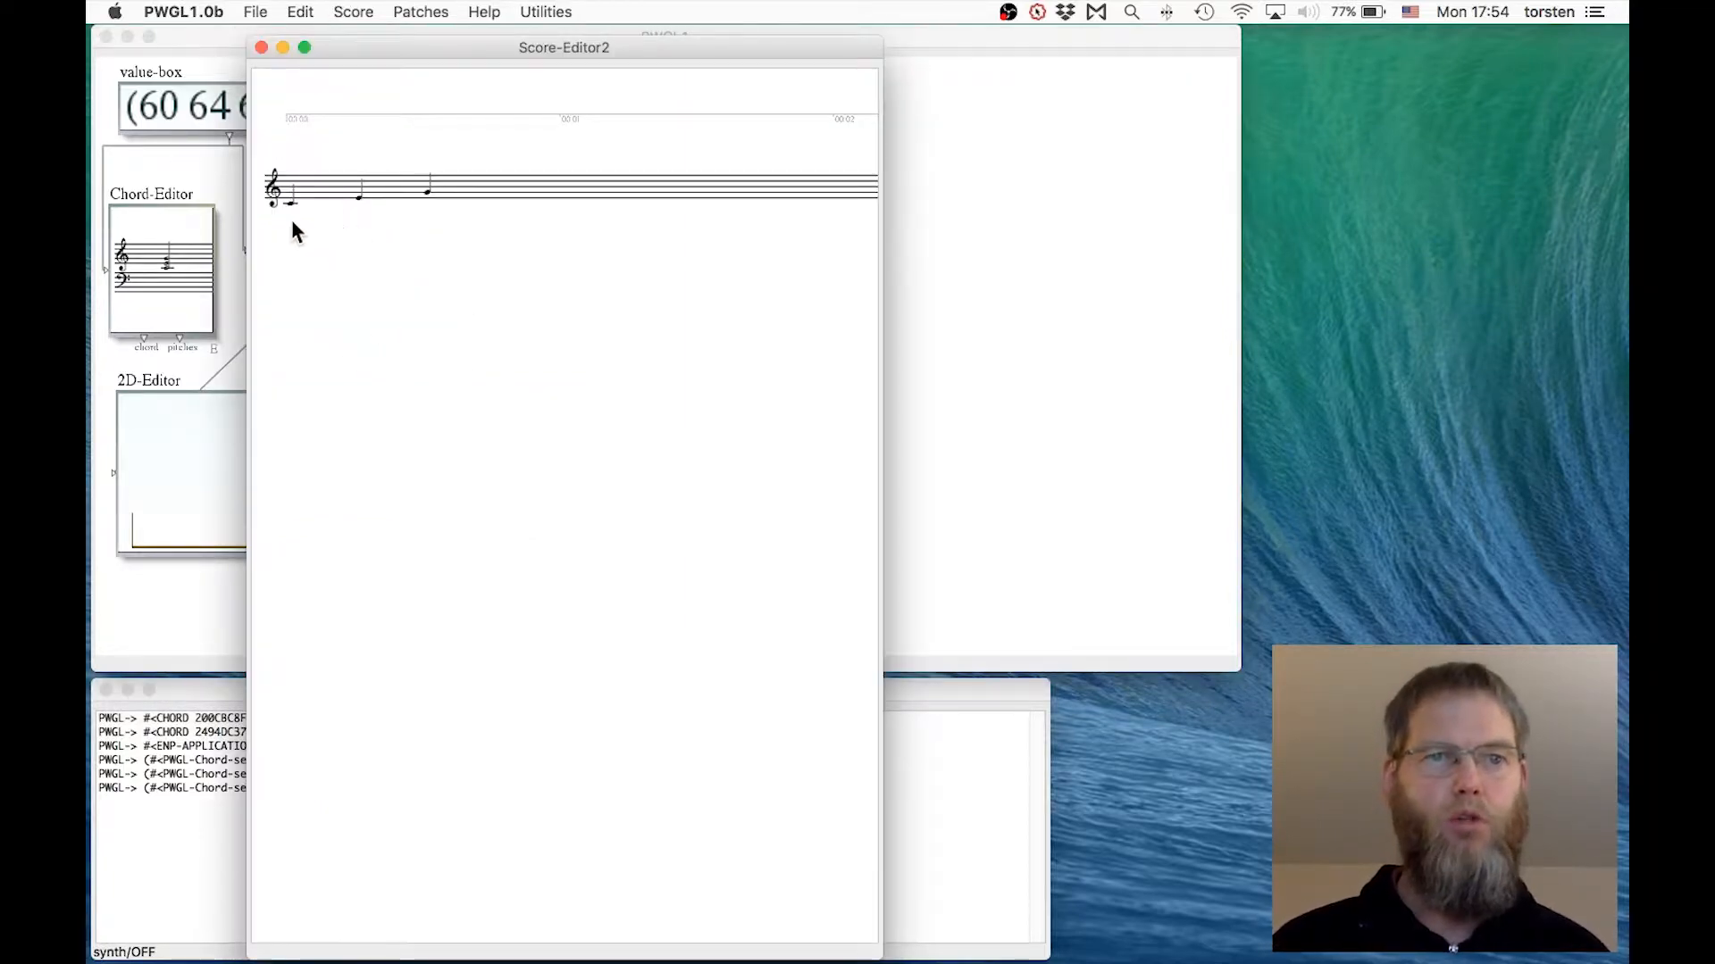
left_click(260, 46)
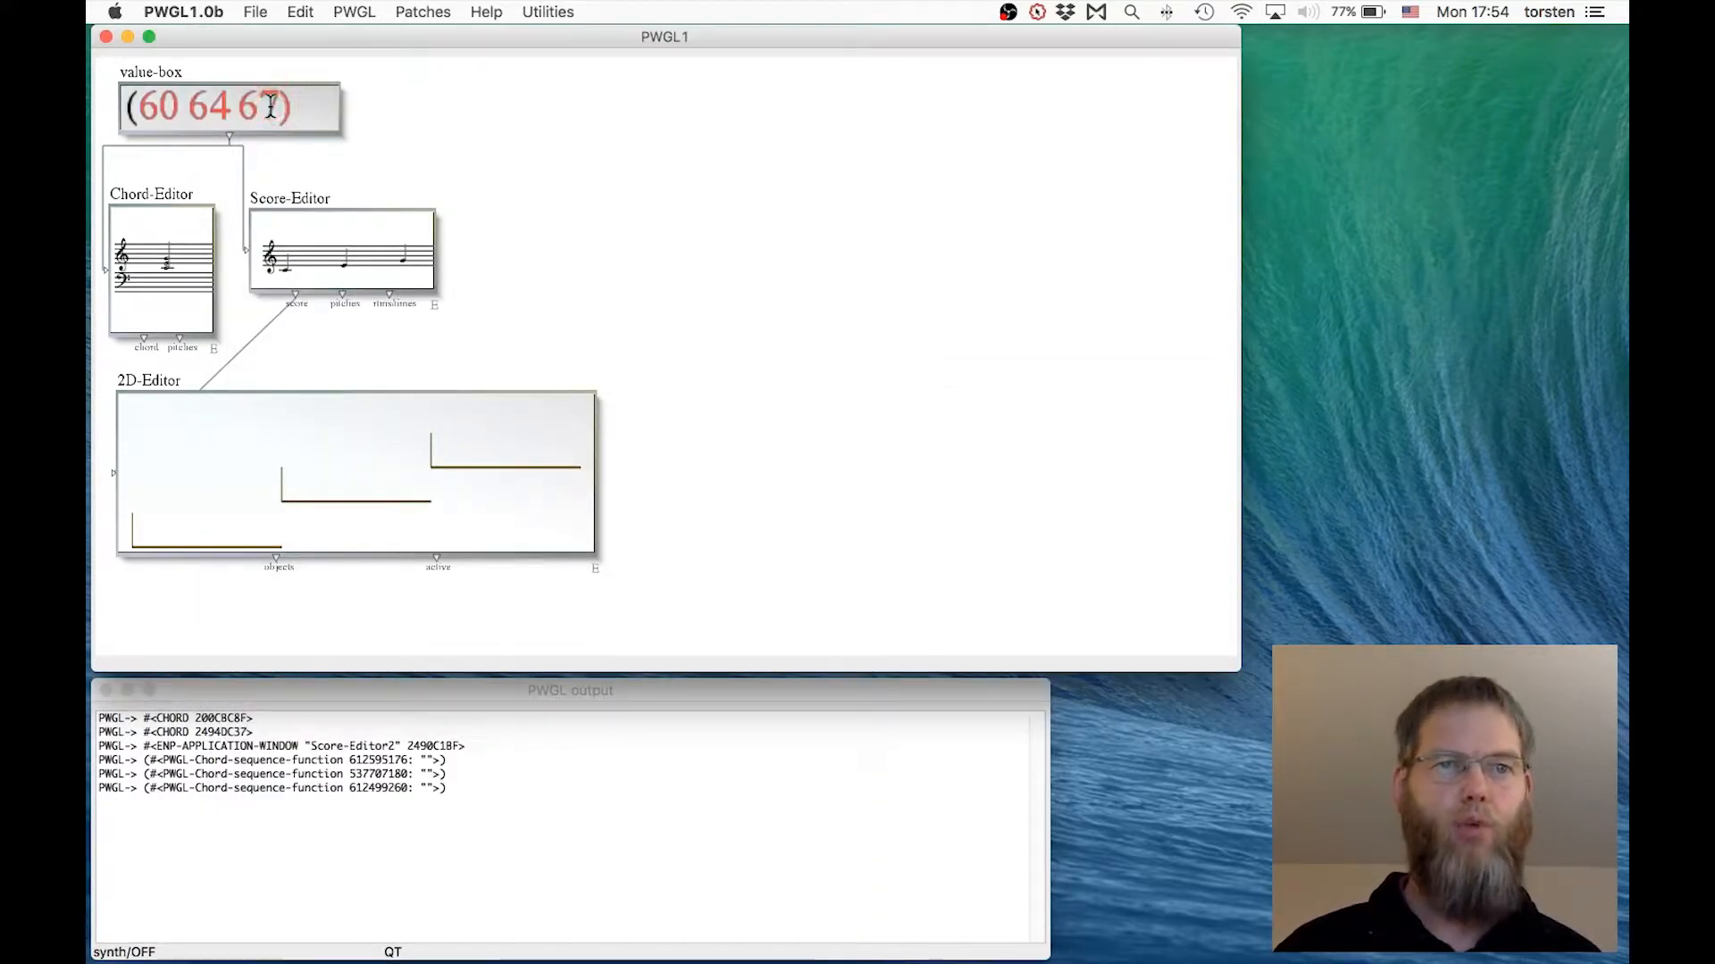
key("space")
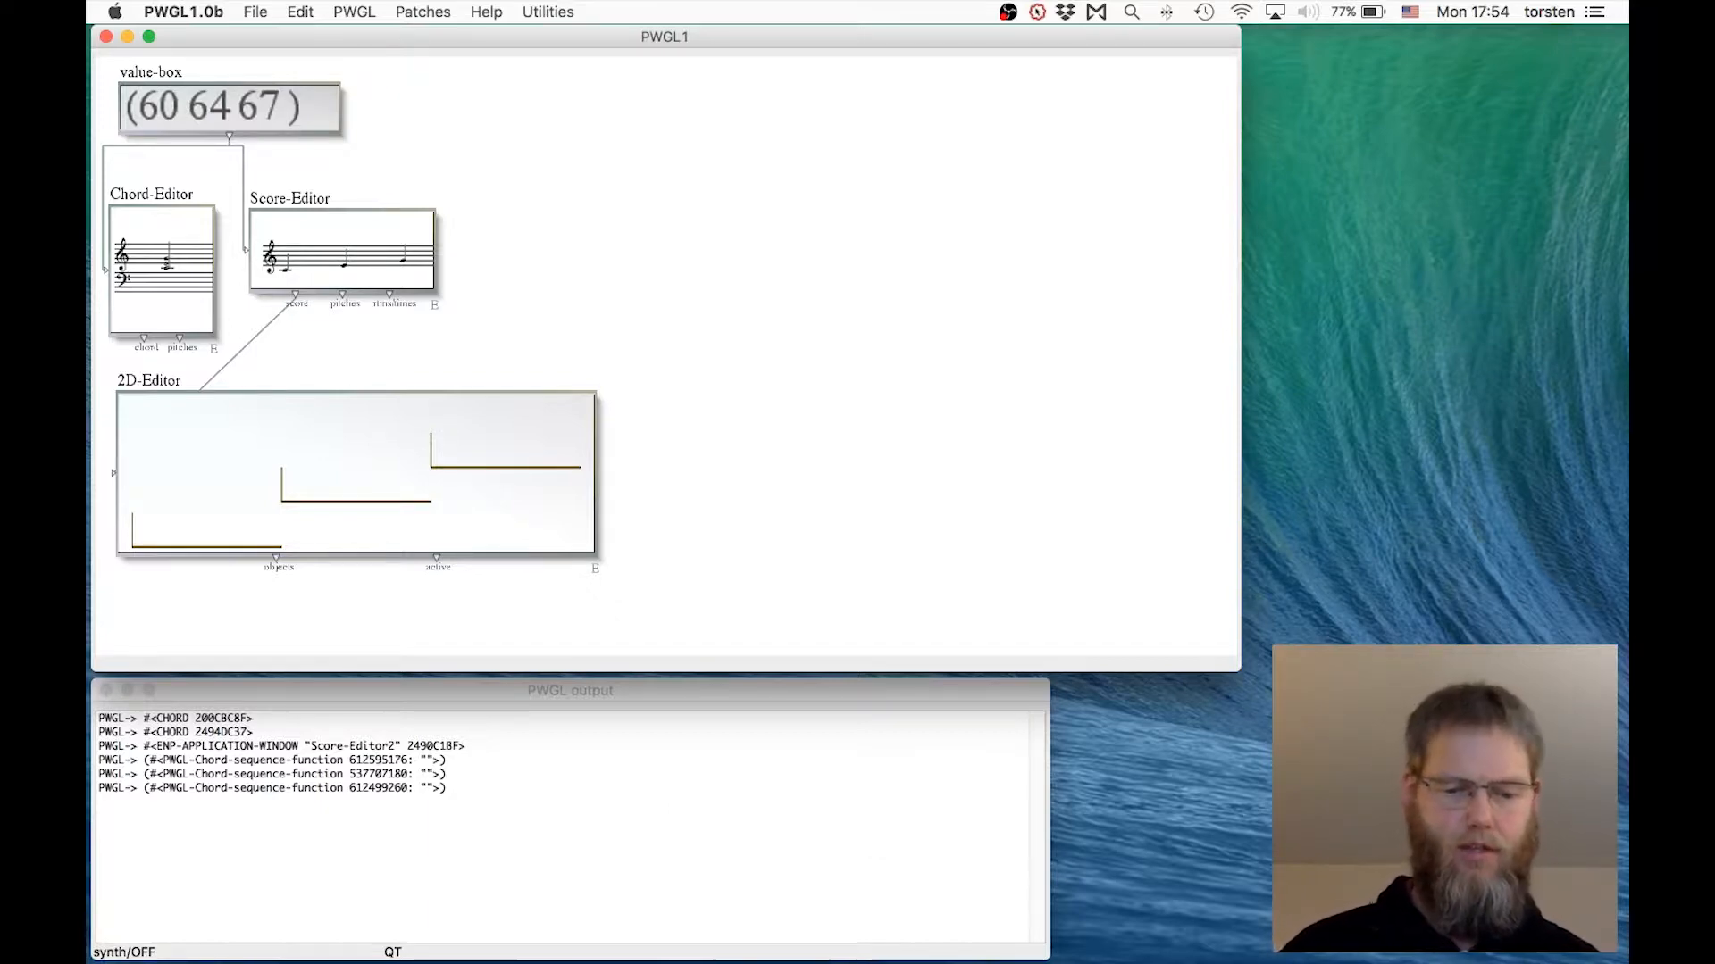
type("59 ")
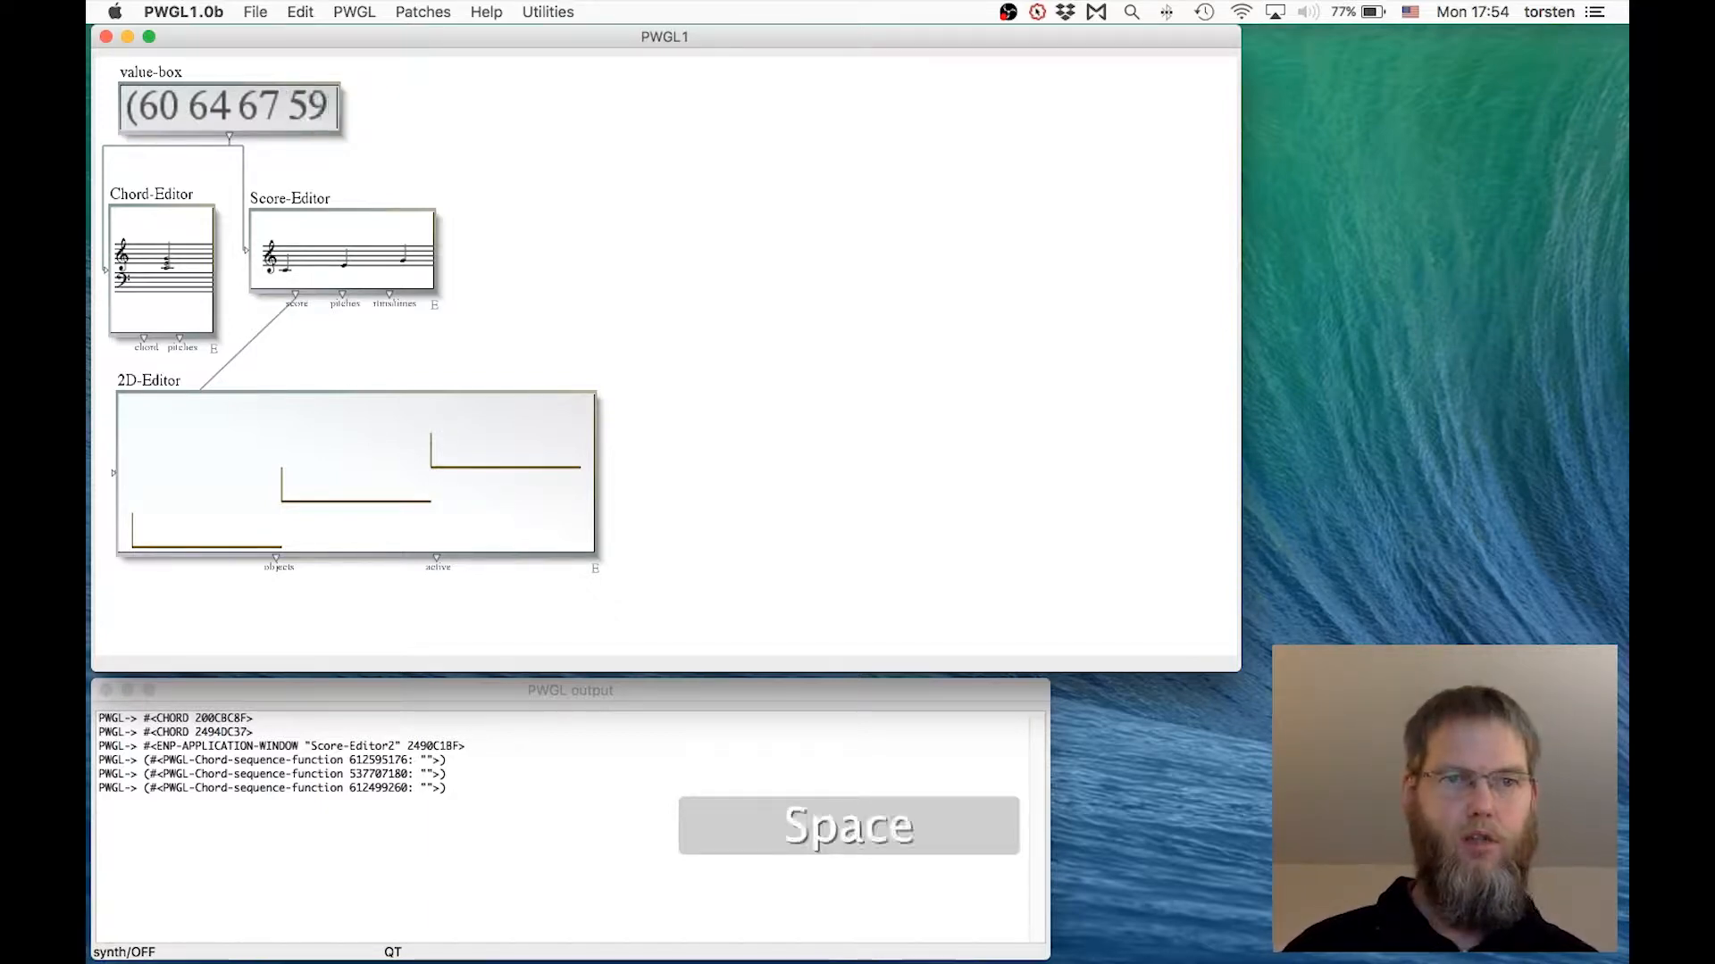
type("6 ")
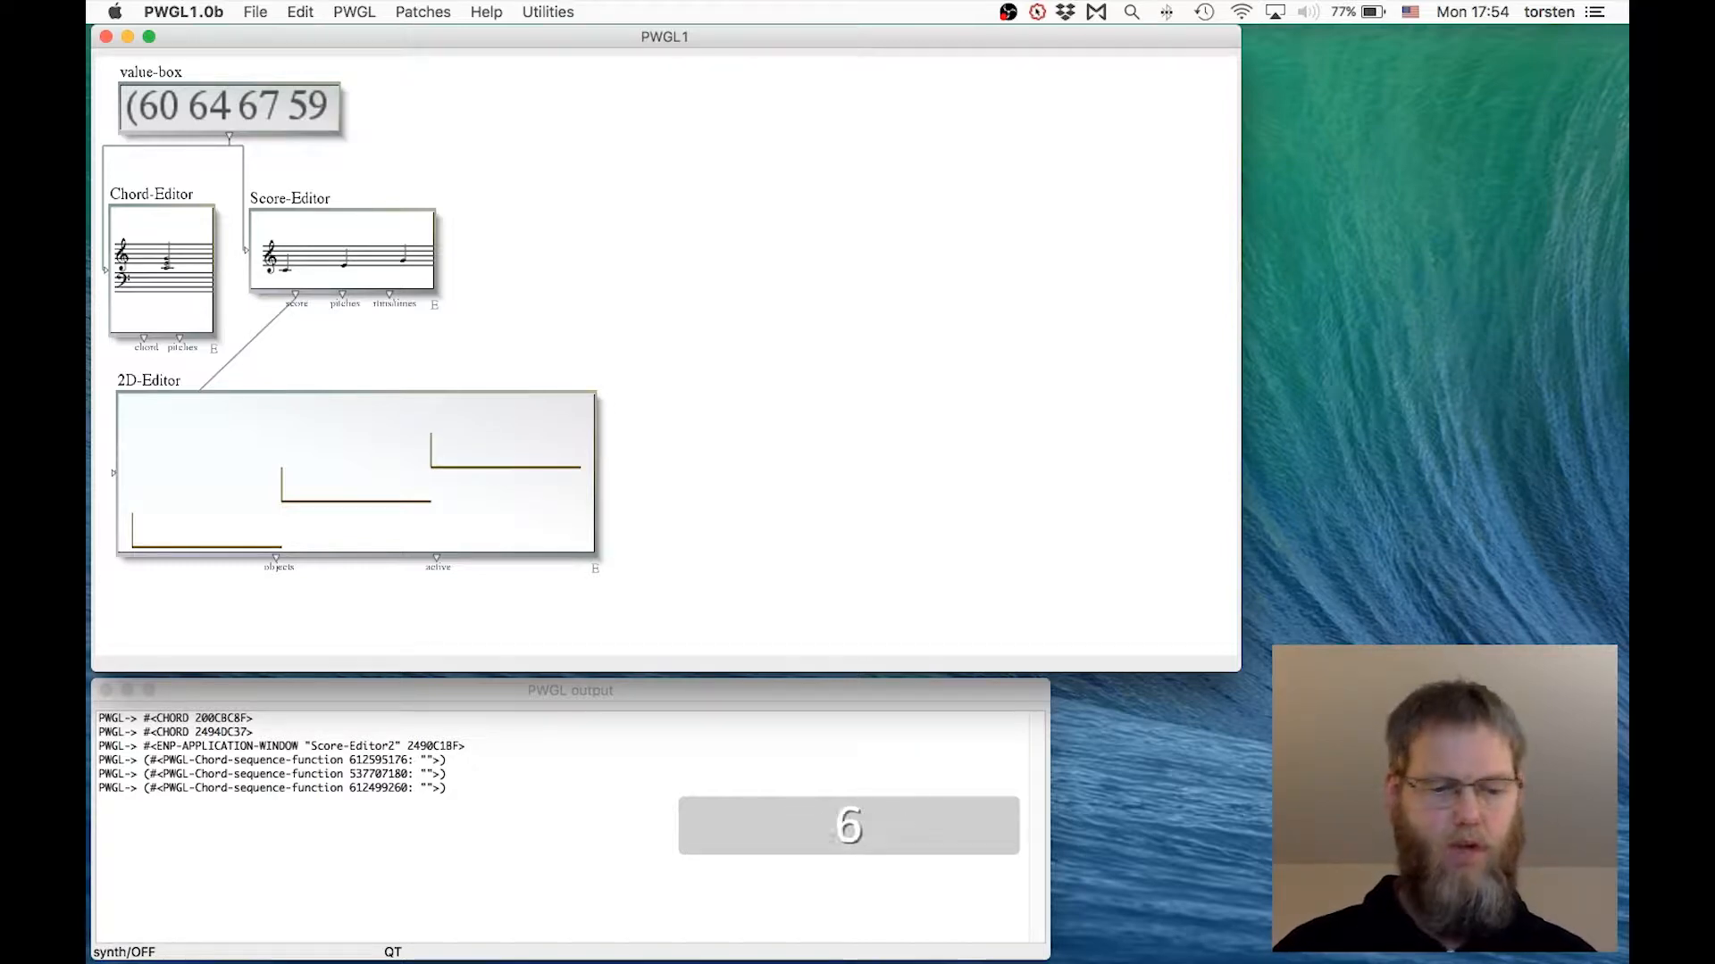
type("0")
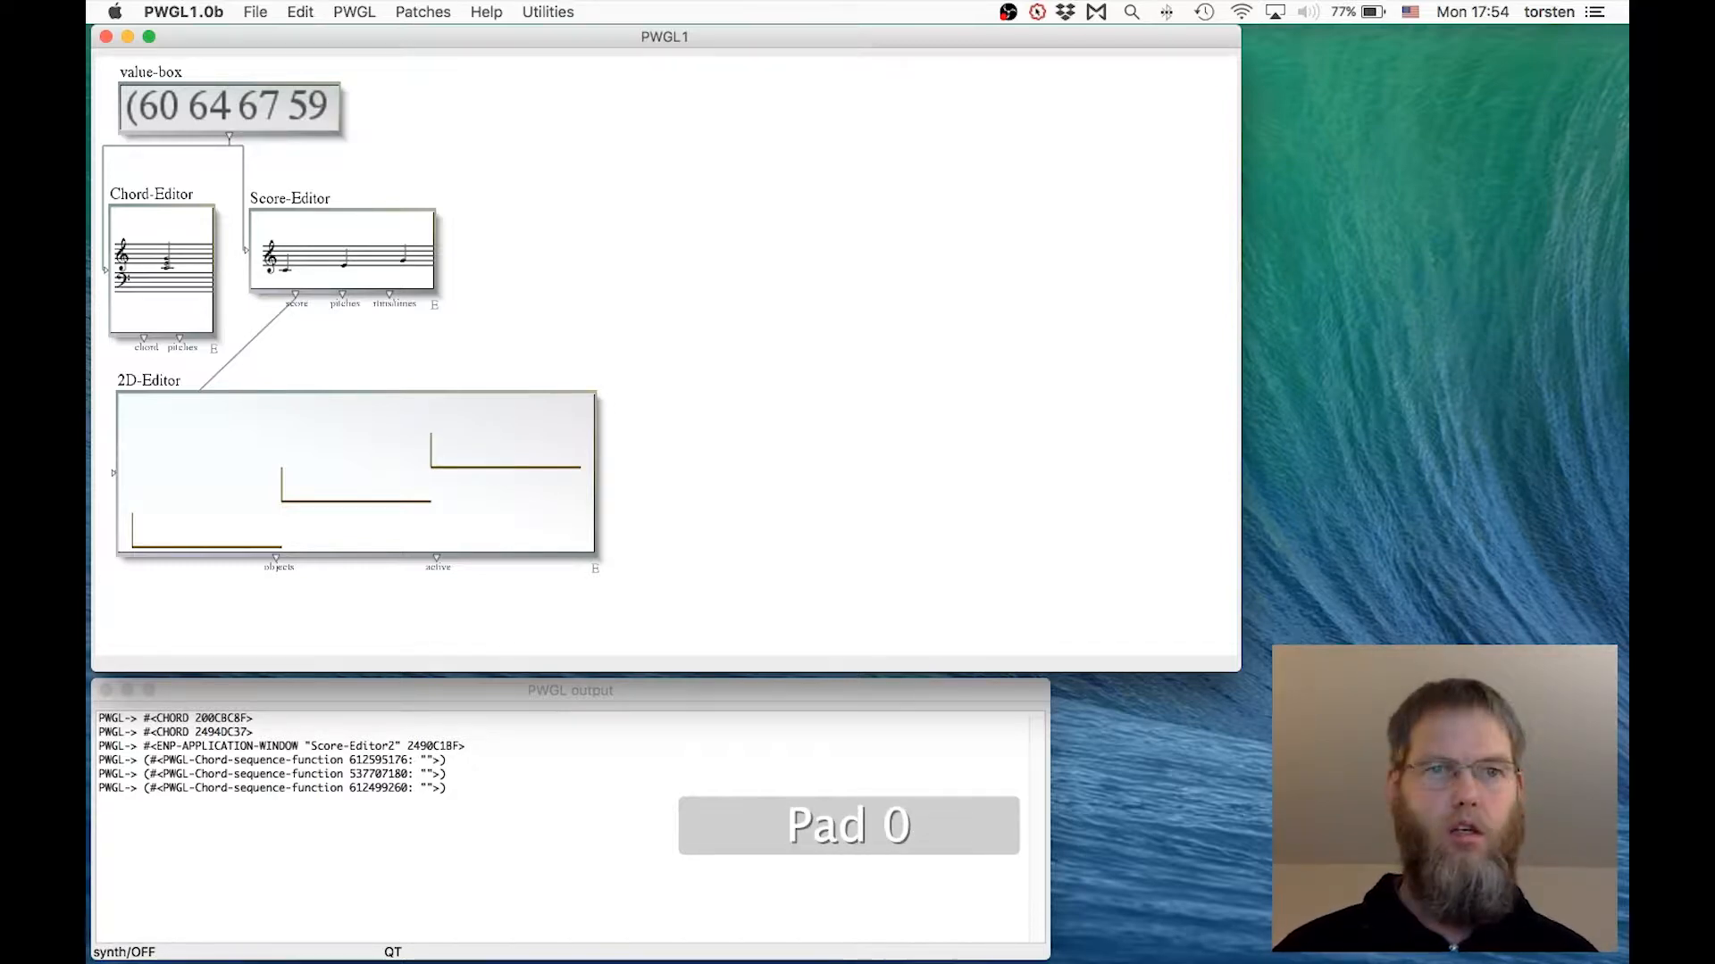
key("Return")
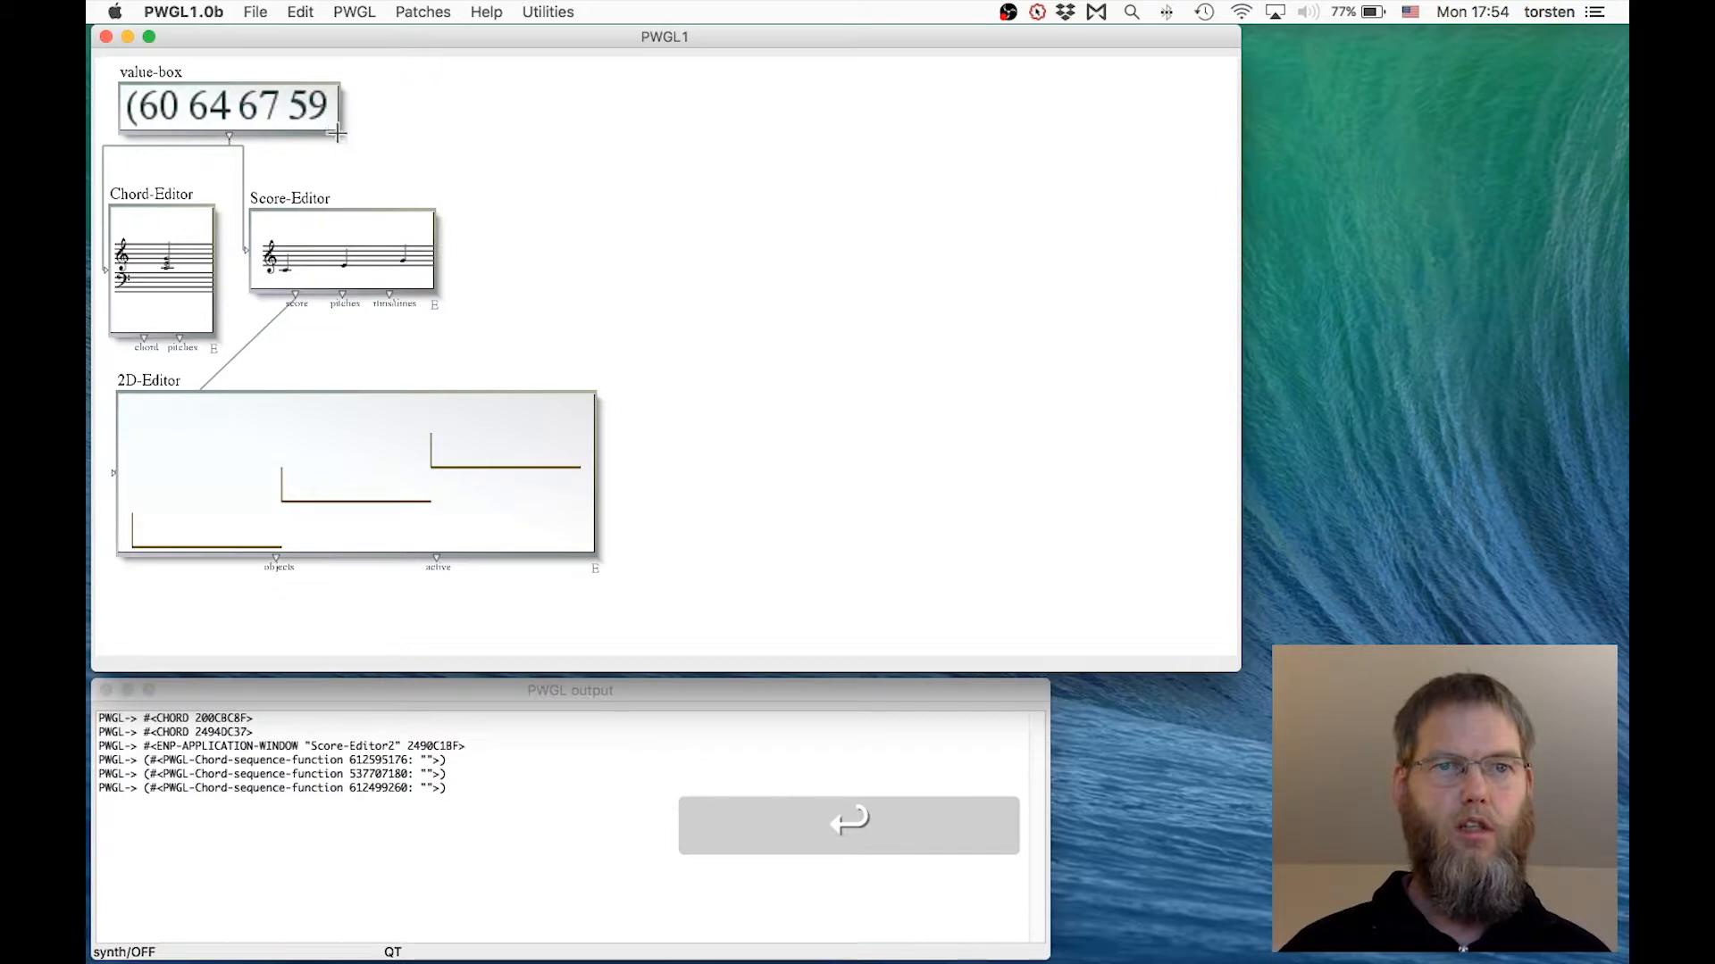
left_click_drag(336, 133, 486, 133)
- Evaluate and play the Score-Editor connected to the extended pitch list, then deselect it
left_click(309, 233)
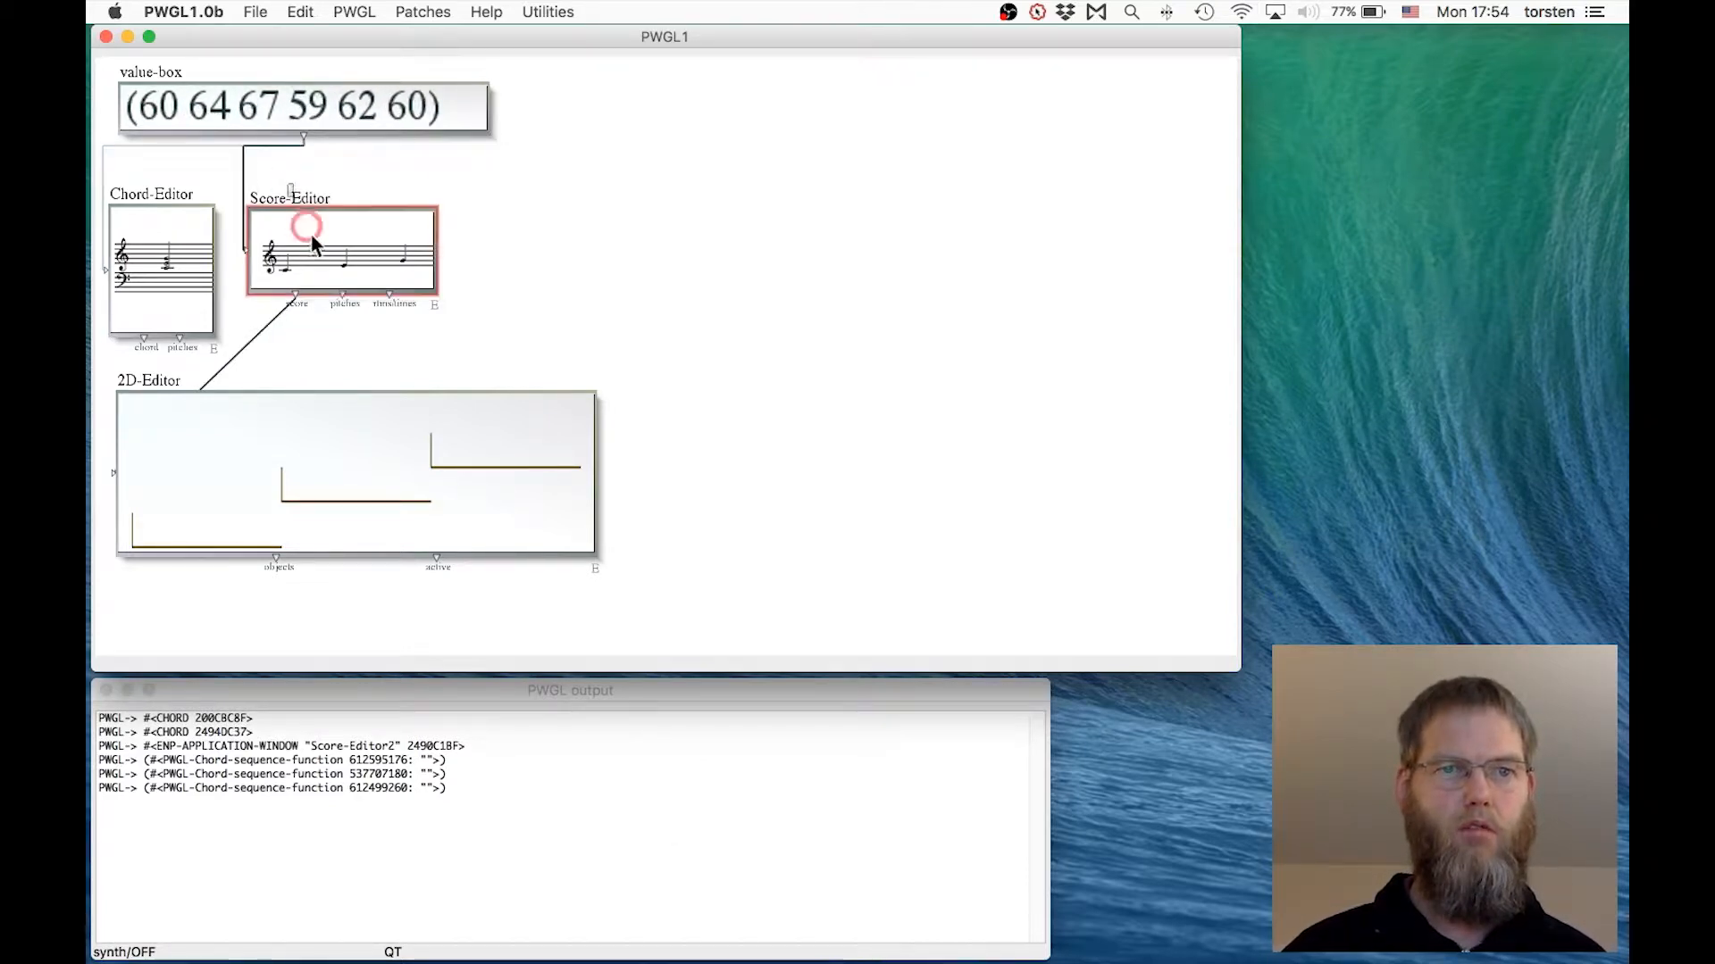
key("space")
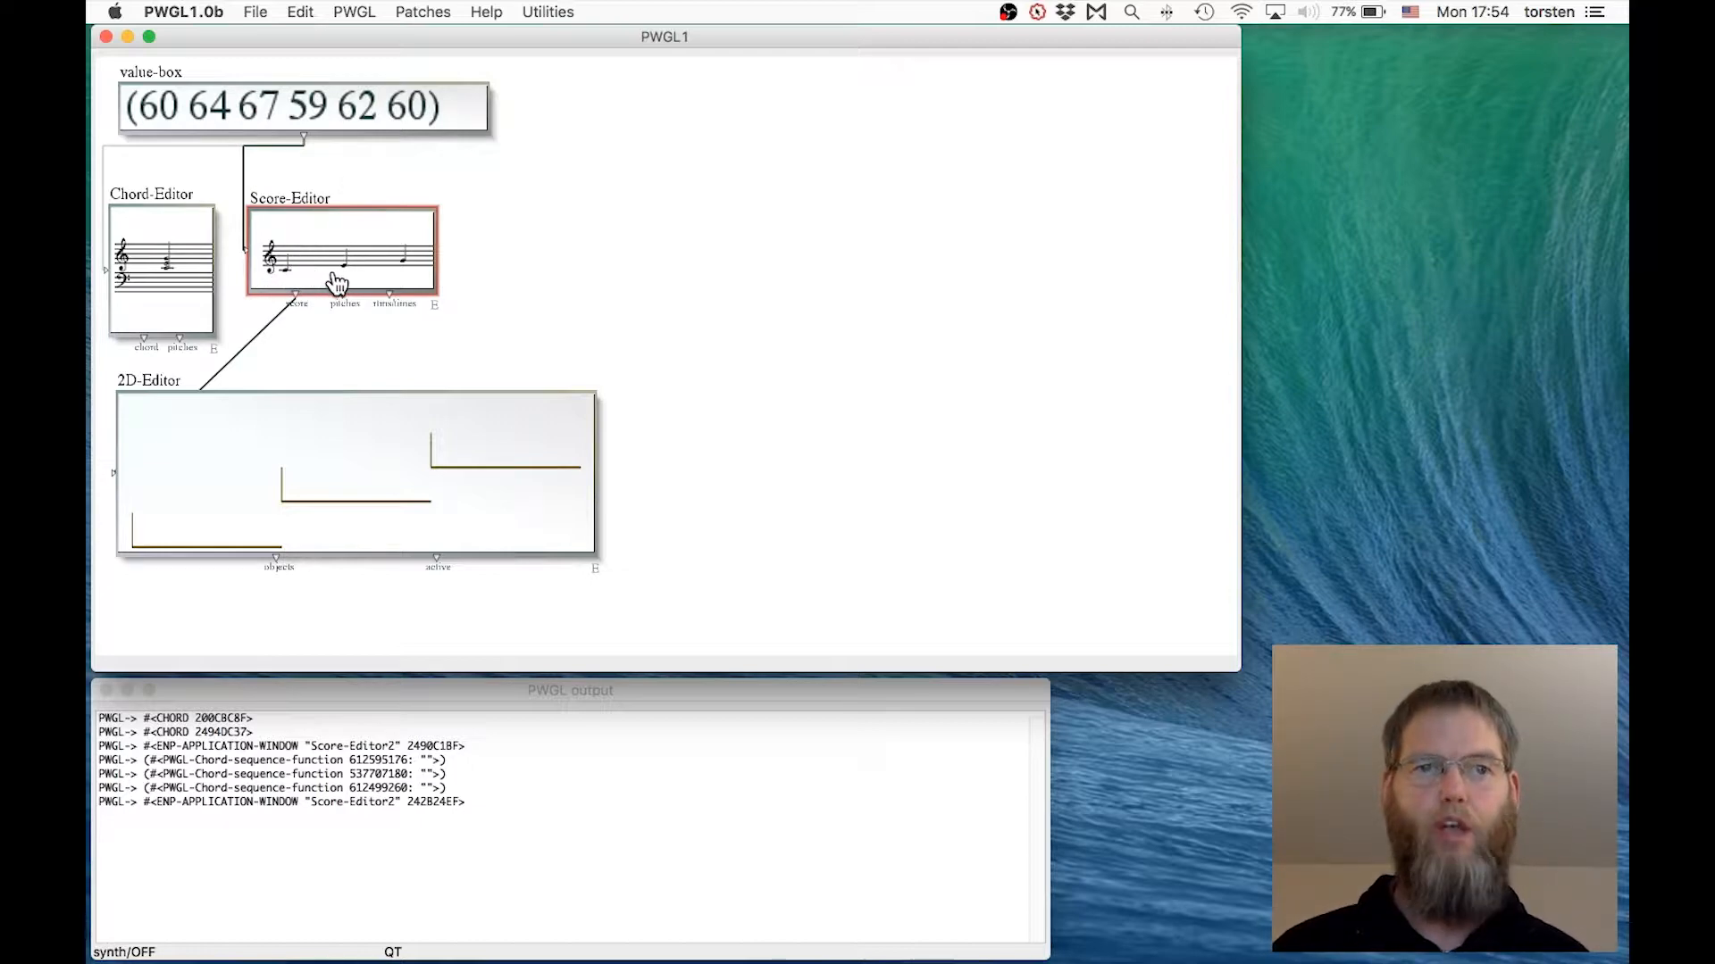
left_click(299, 190)
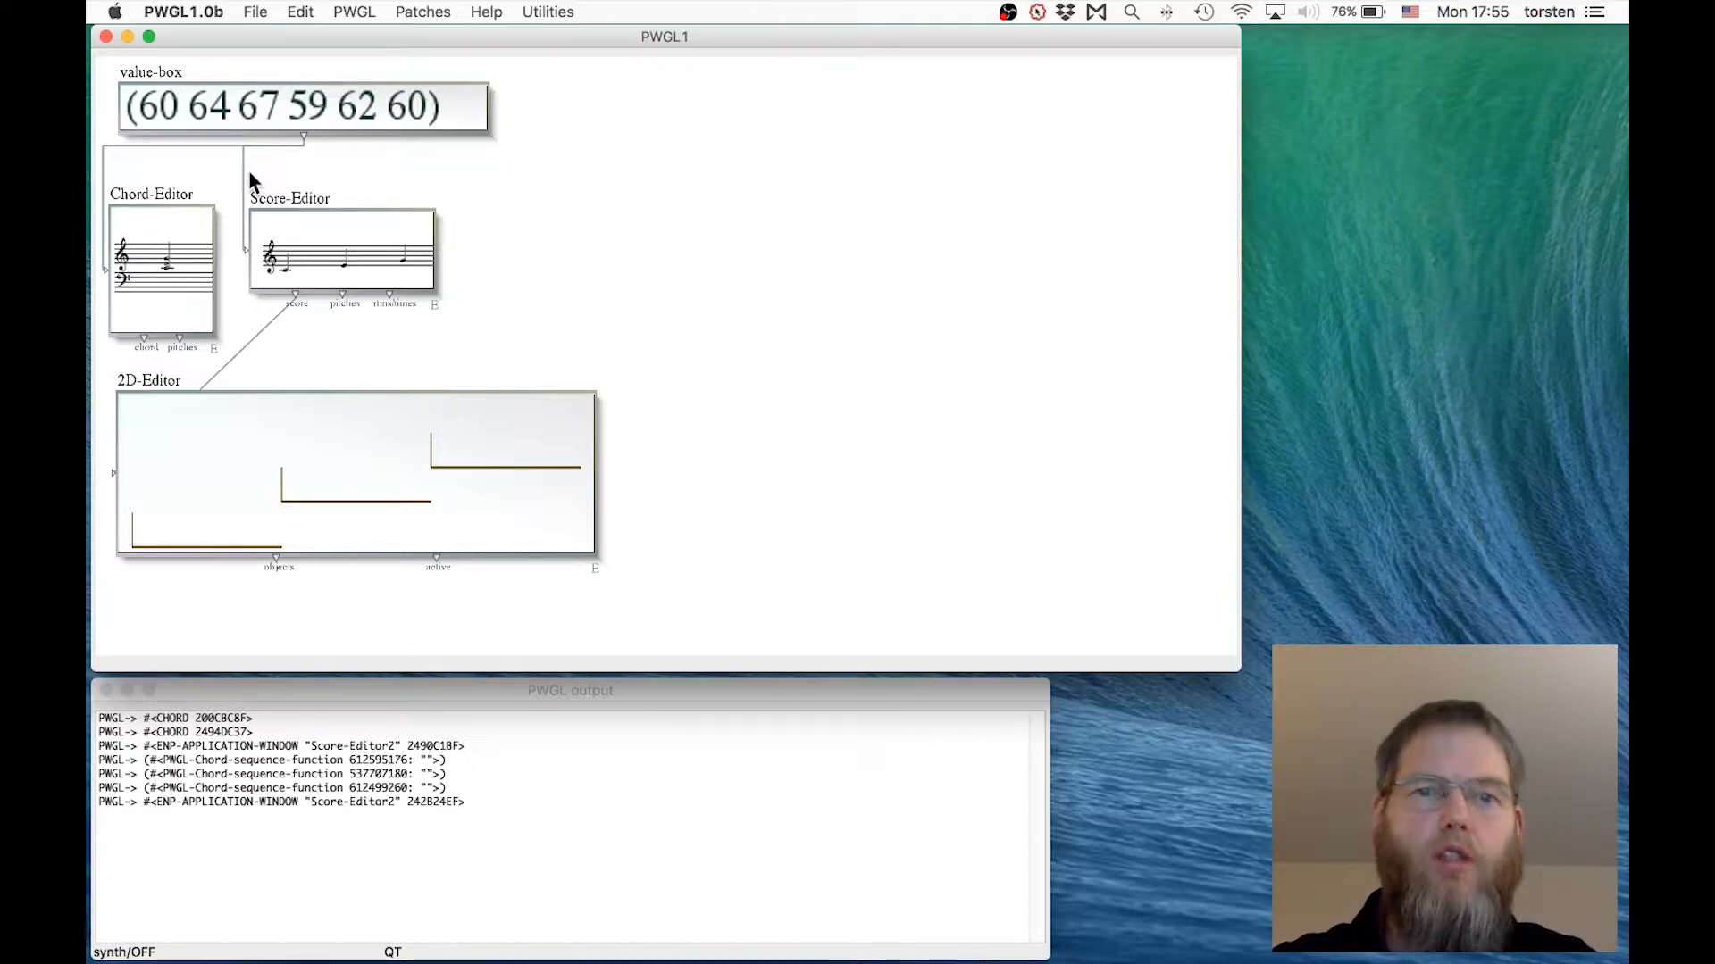
- Load the user library flat into the session
right_click(639, 247)
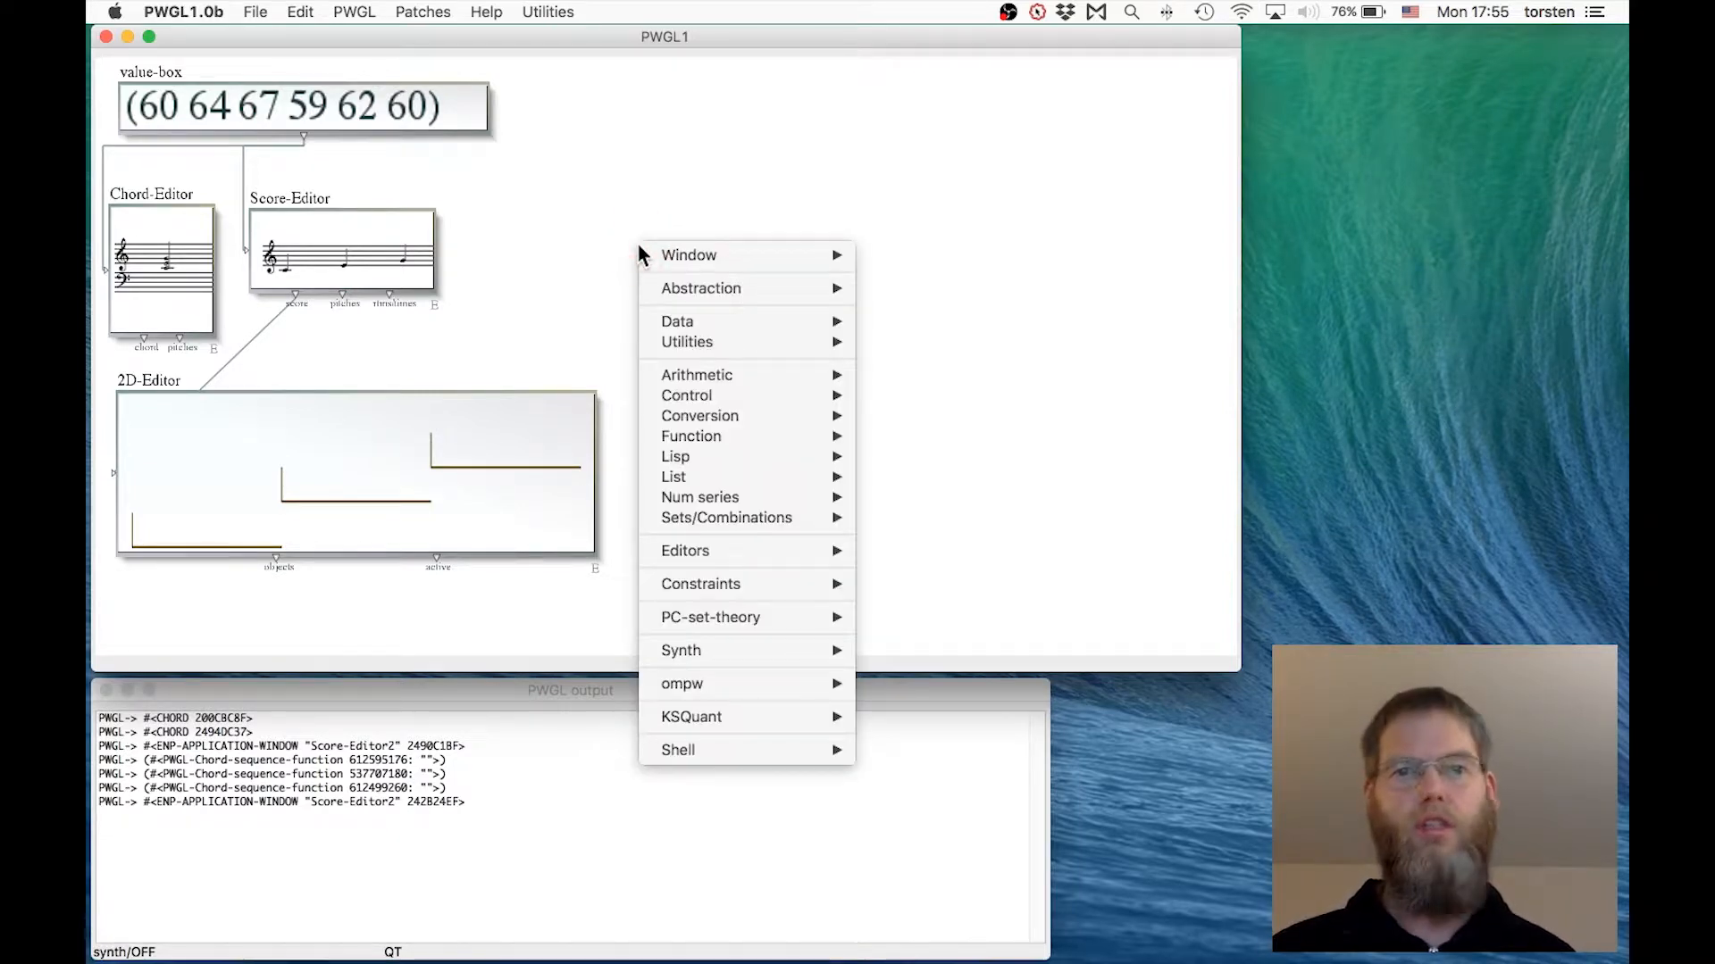
left_click(580, 191)
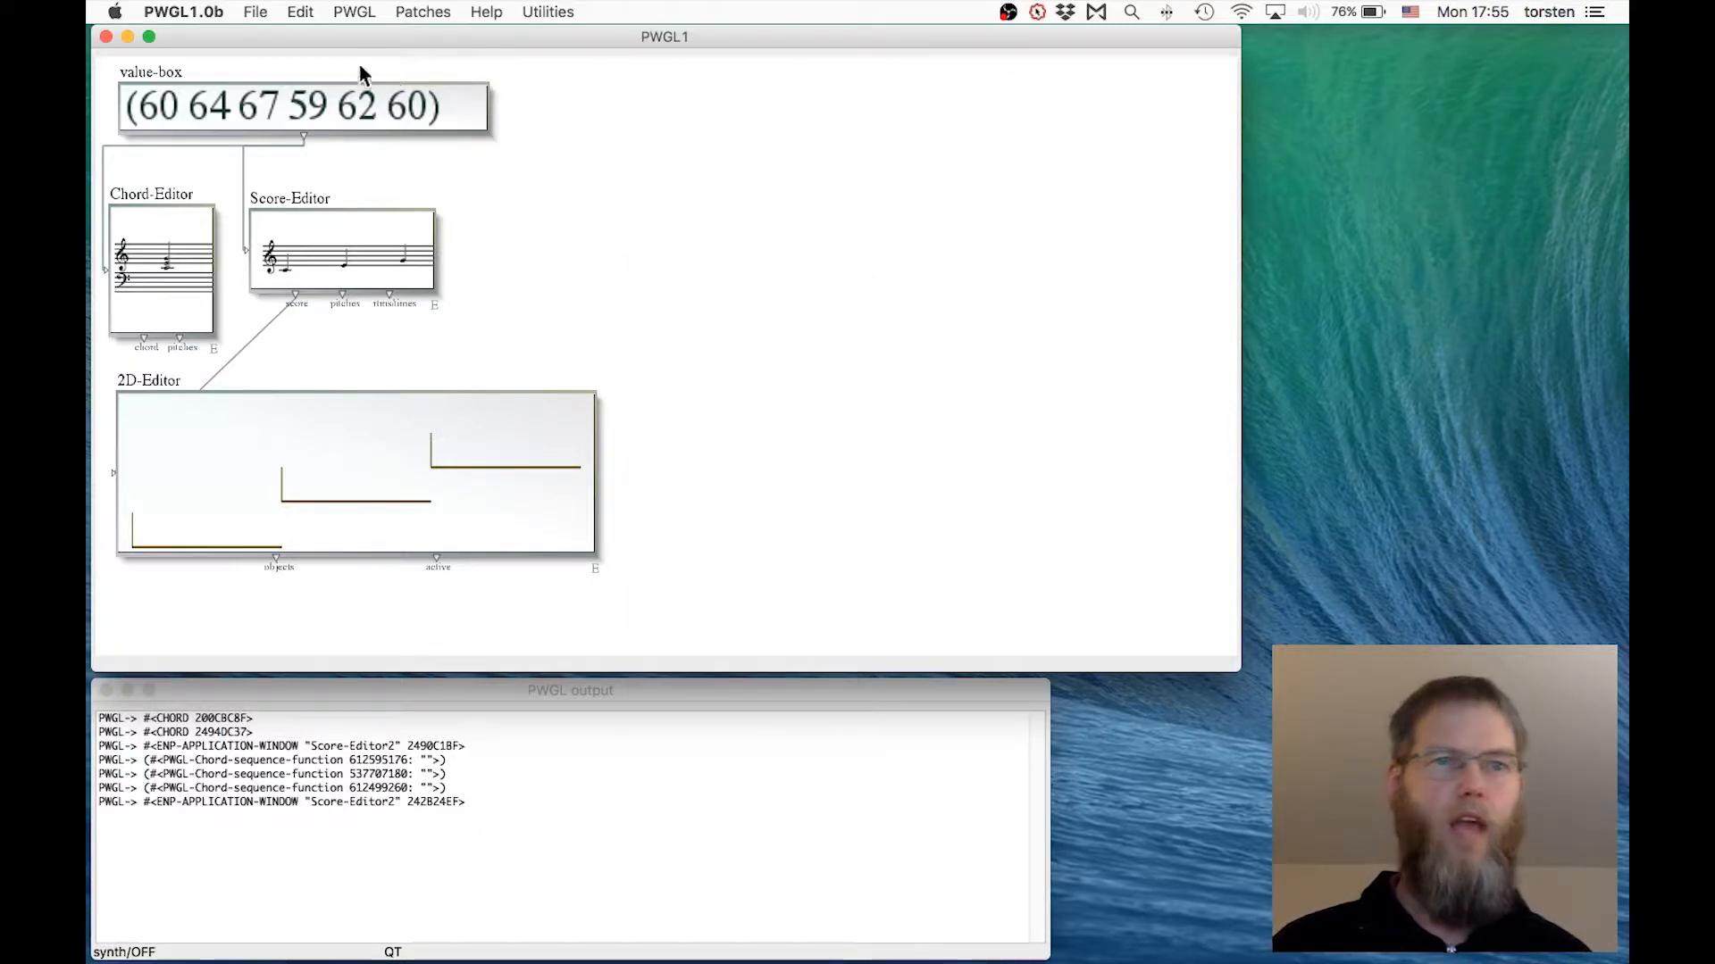
left_click(256, 12)
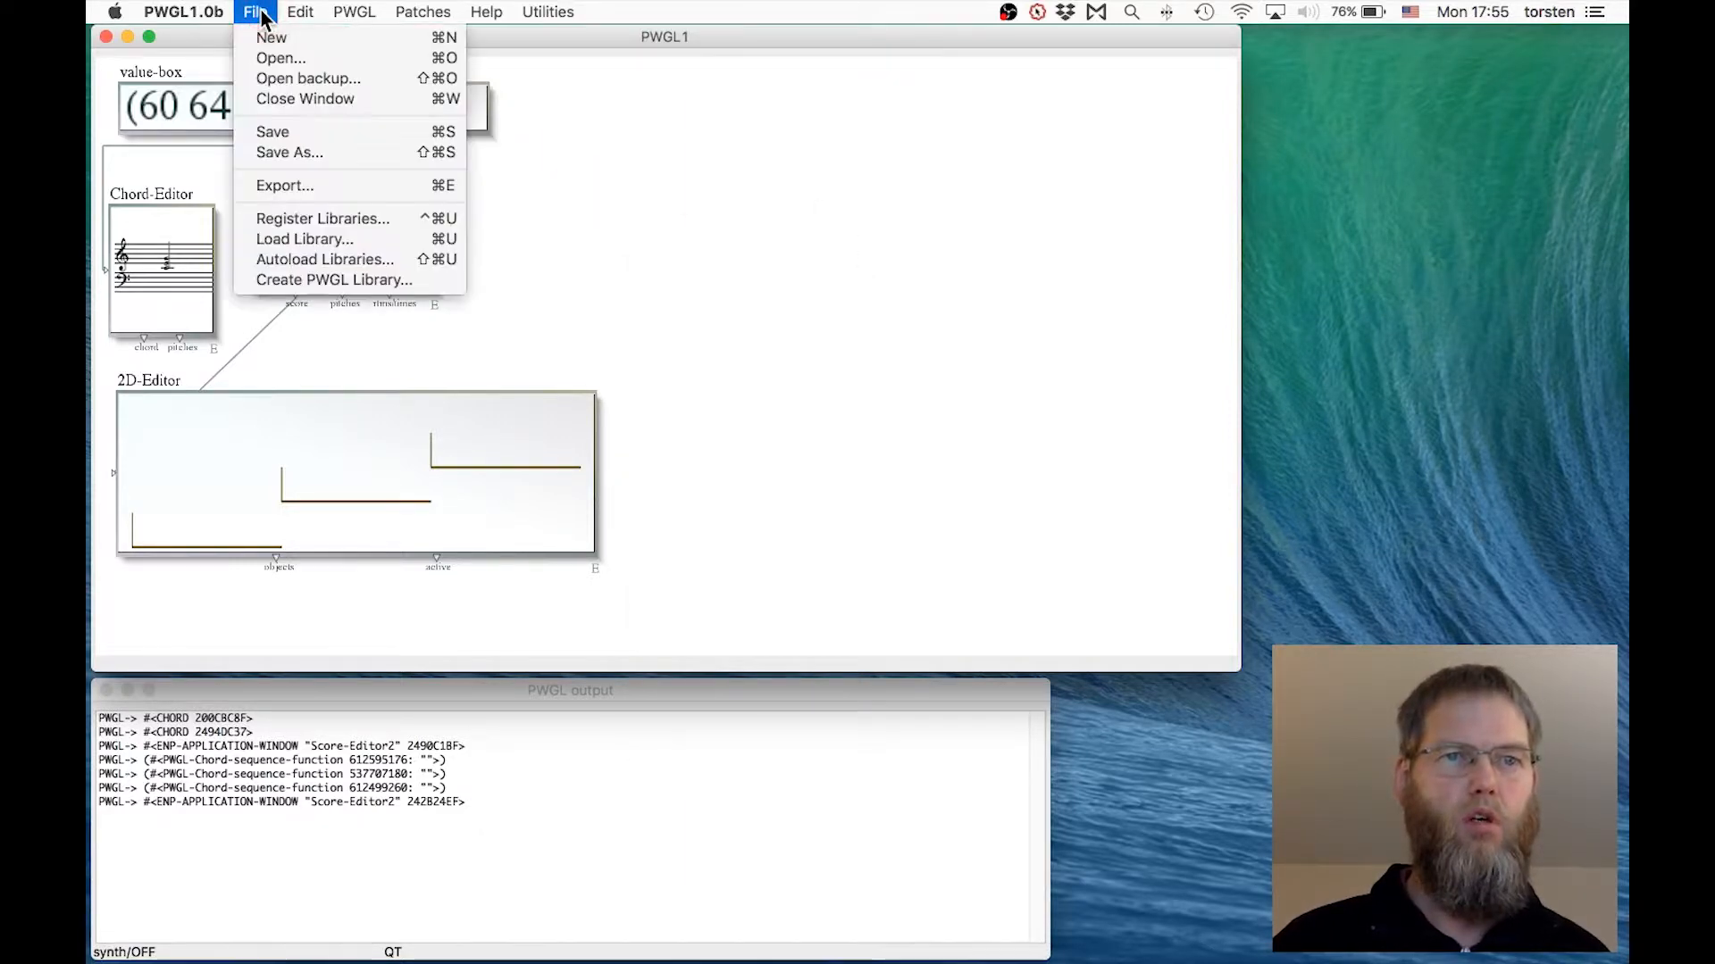
left_click(336, 239)
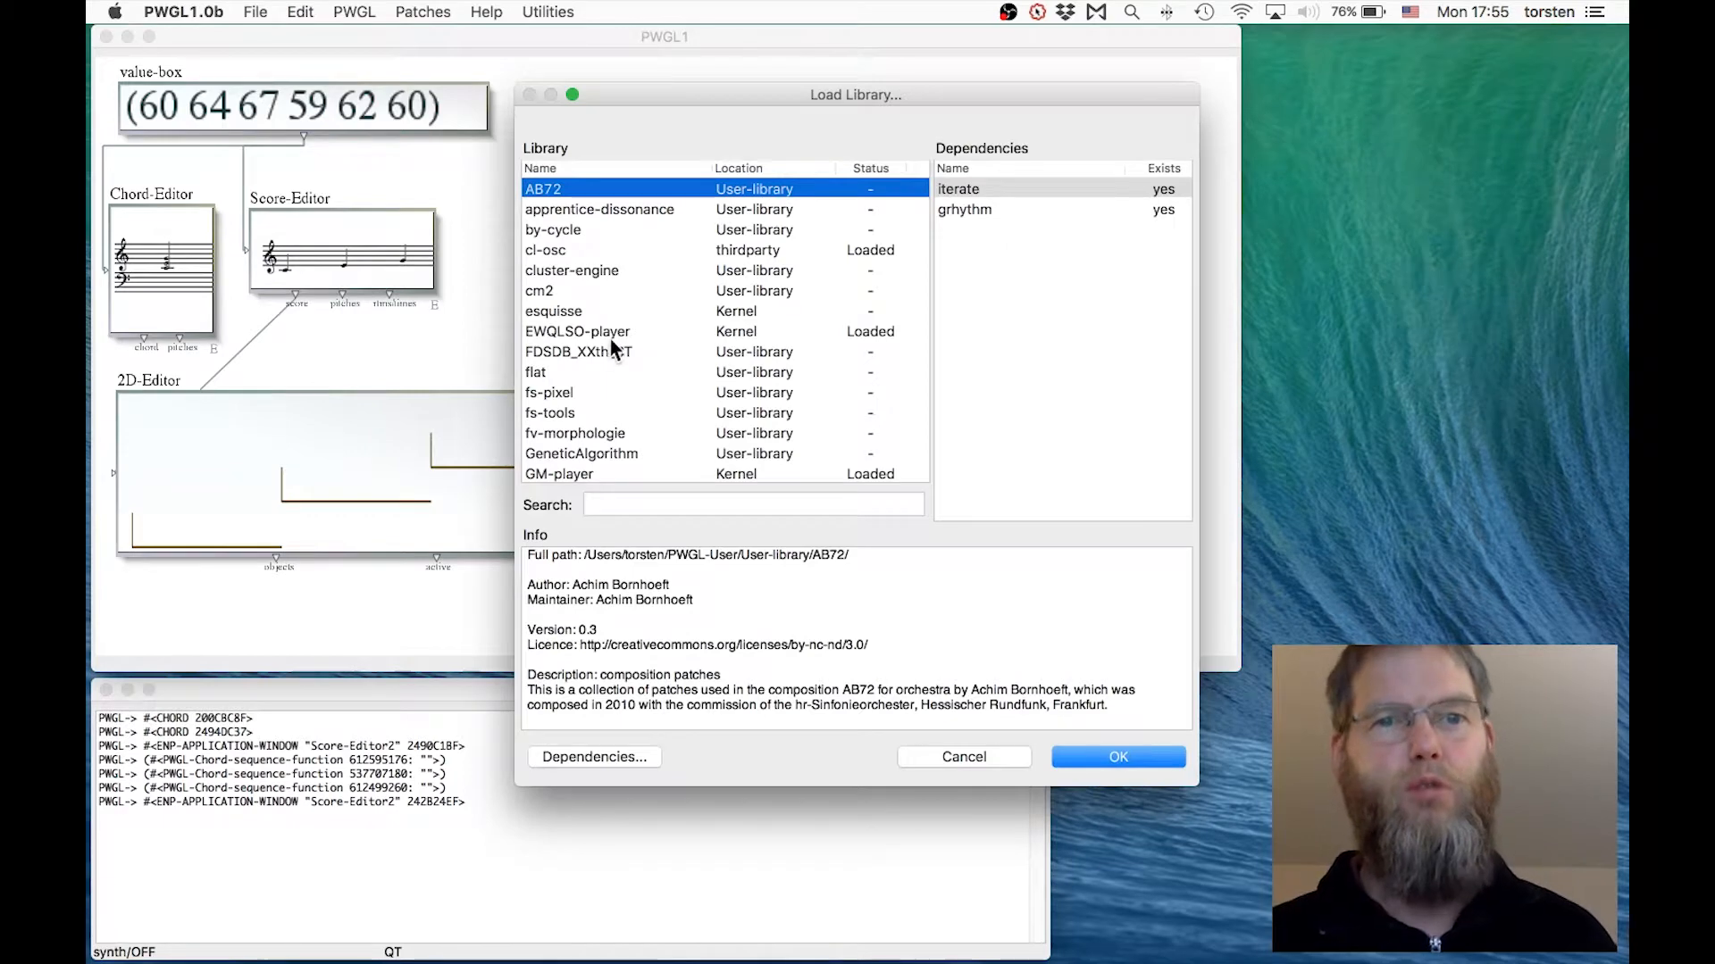
left_click(609, 368)
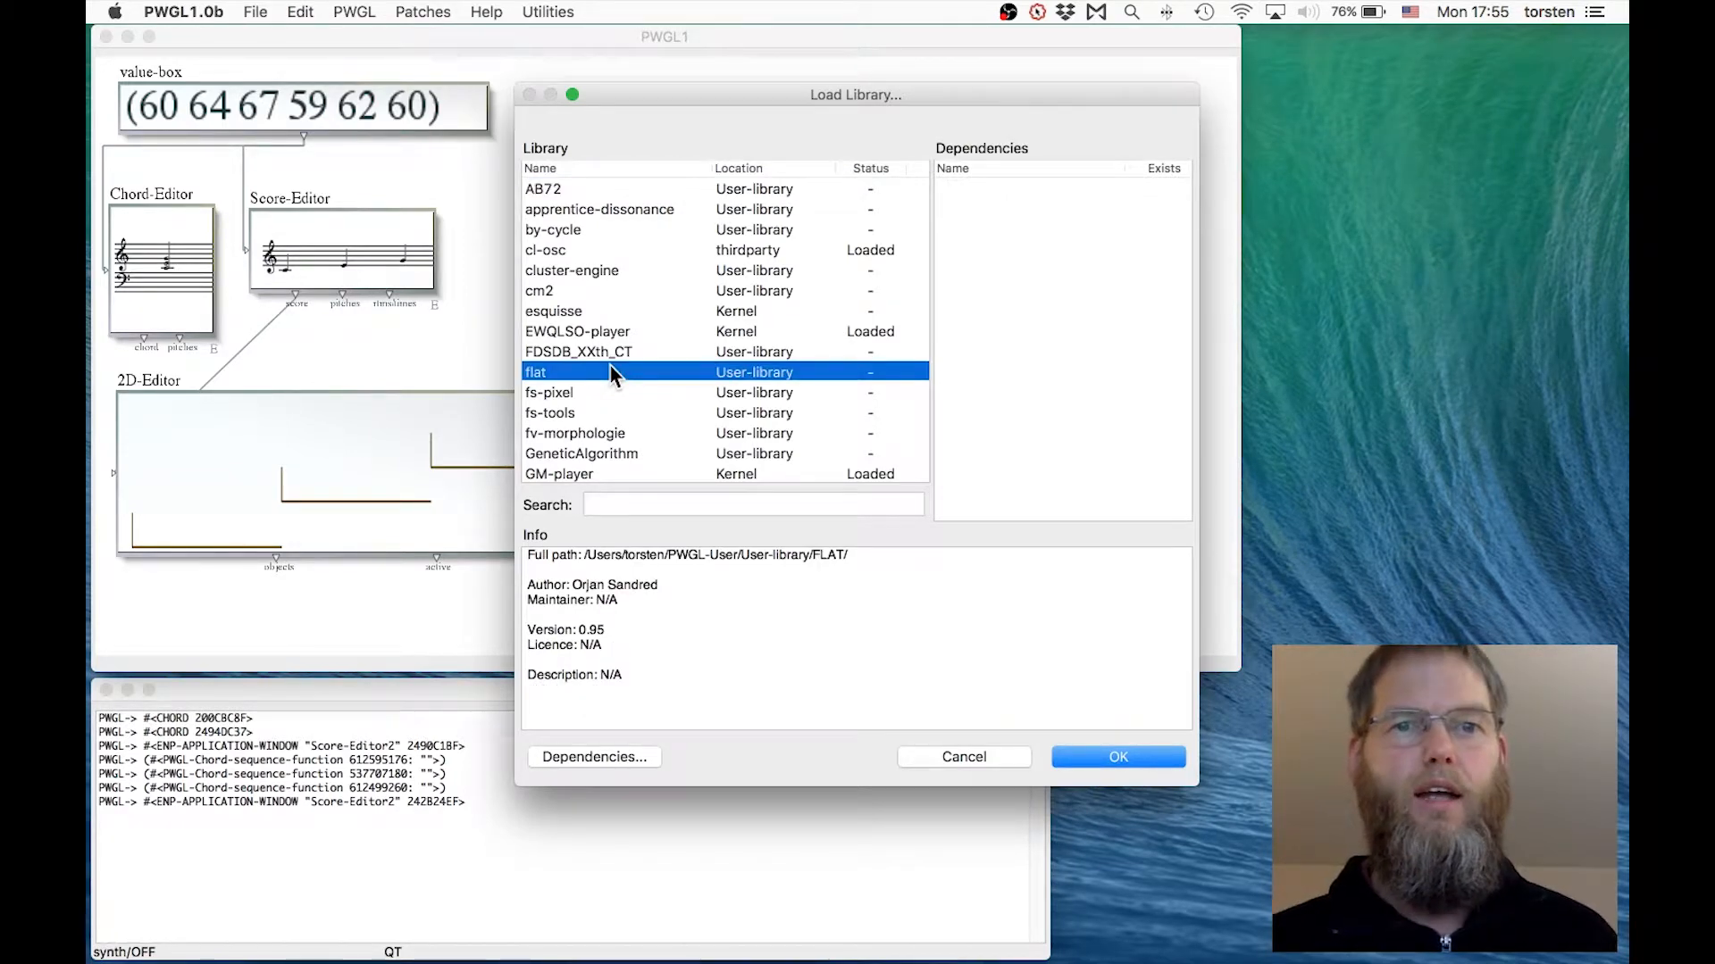
left_click(247, 13)
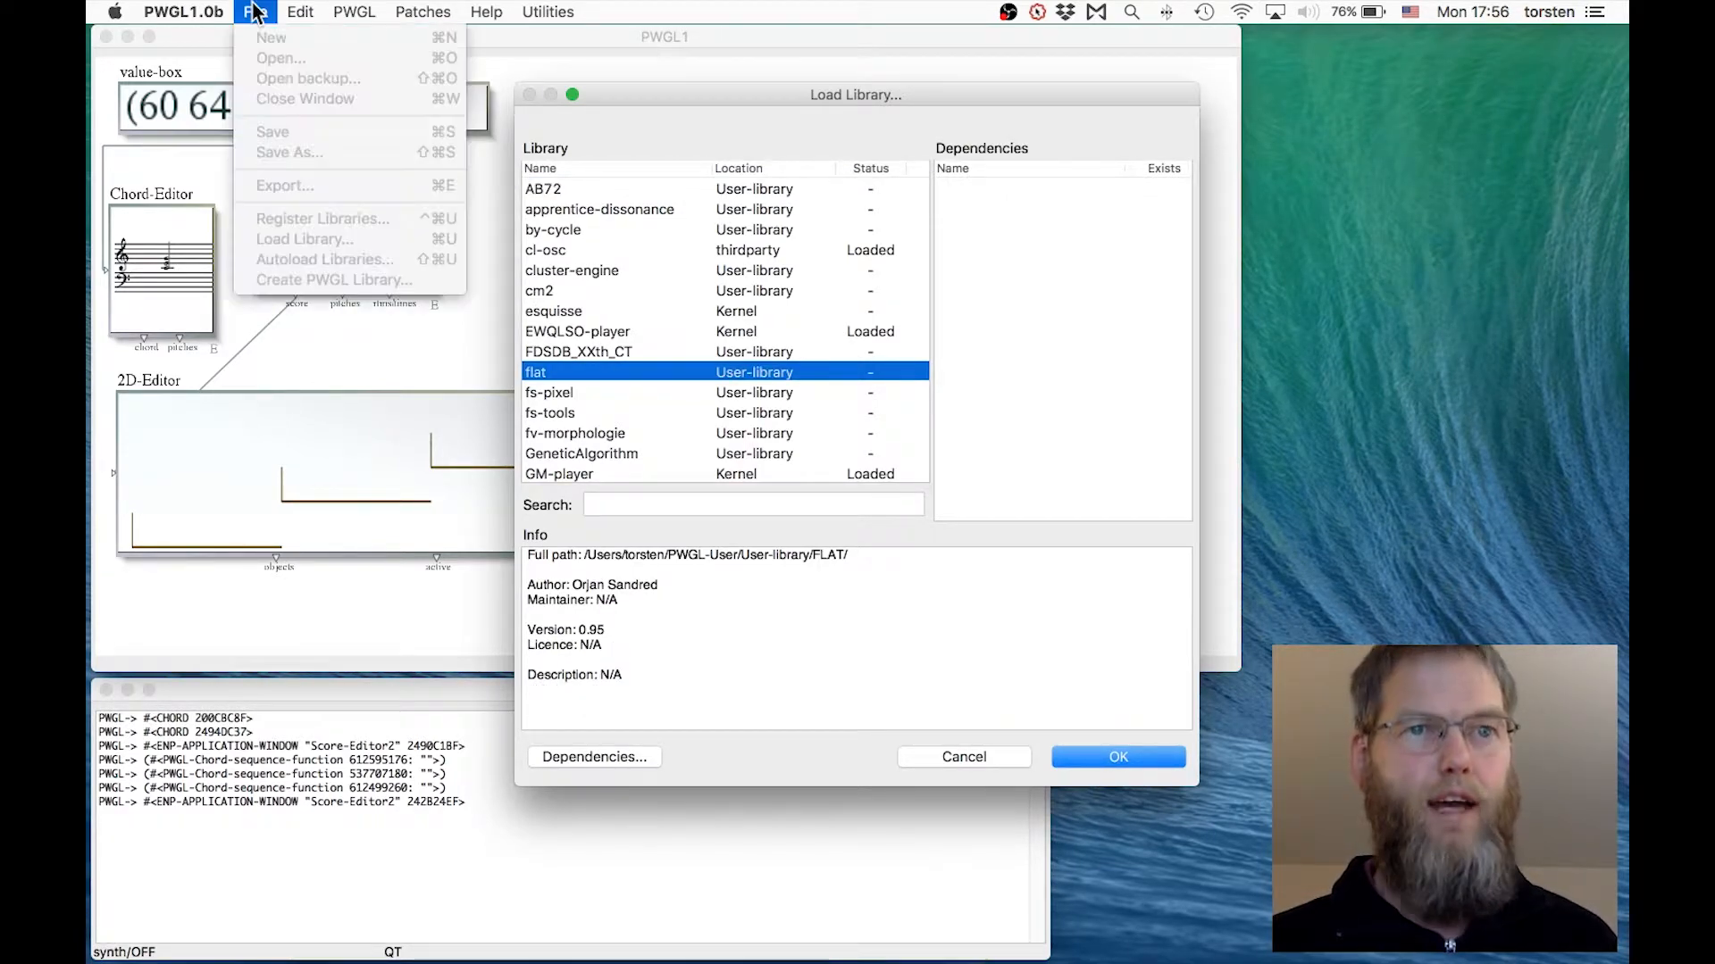
left_click(671, 115)
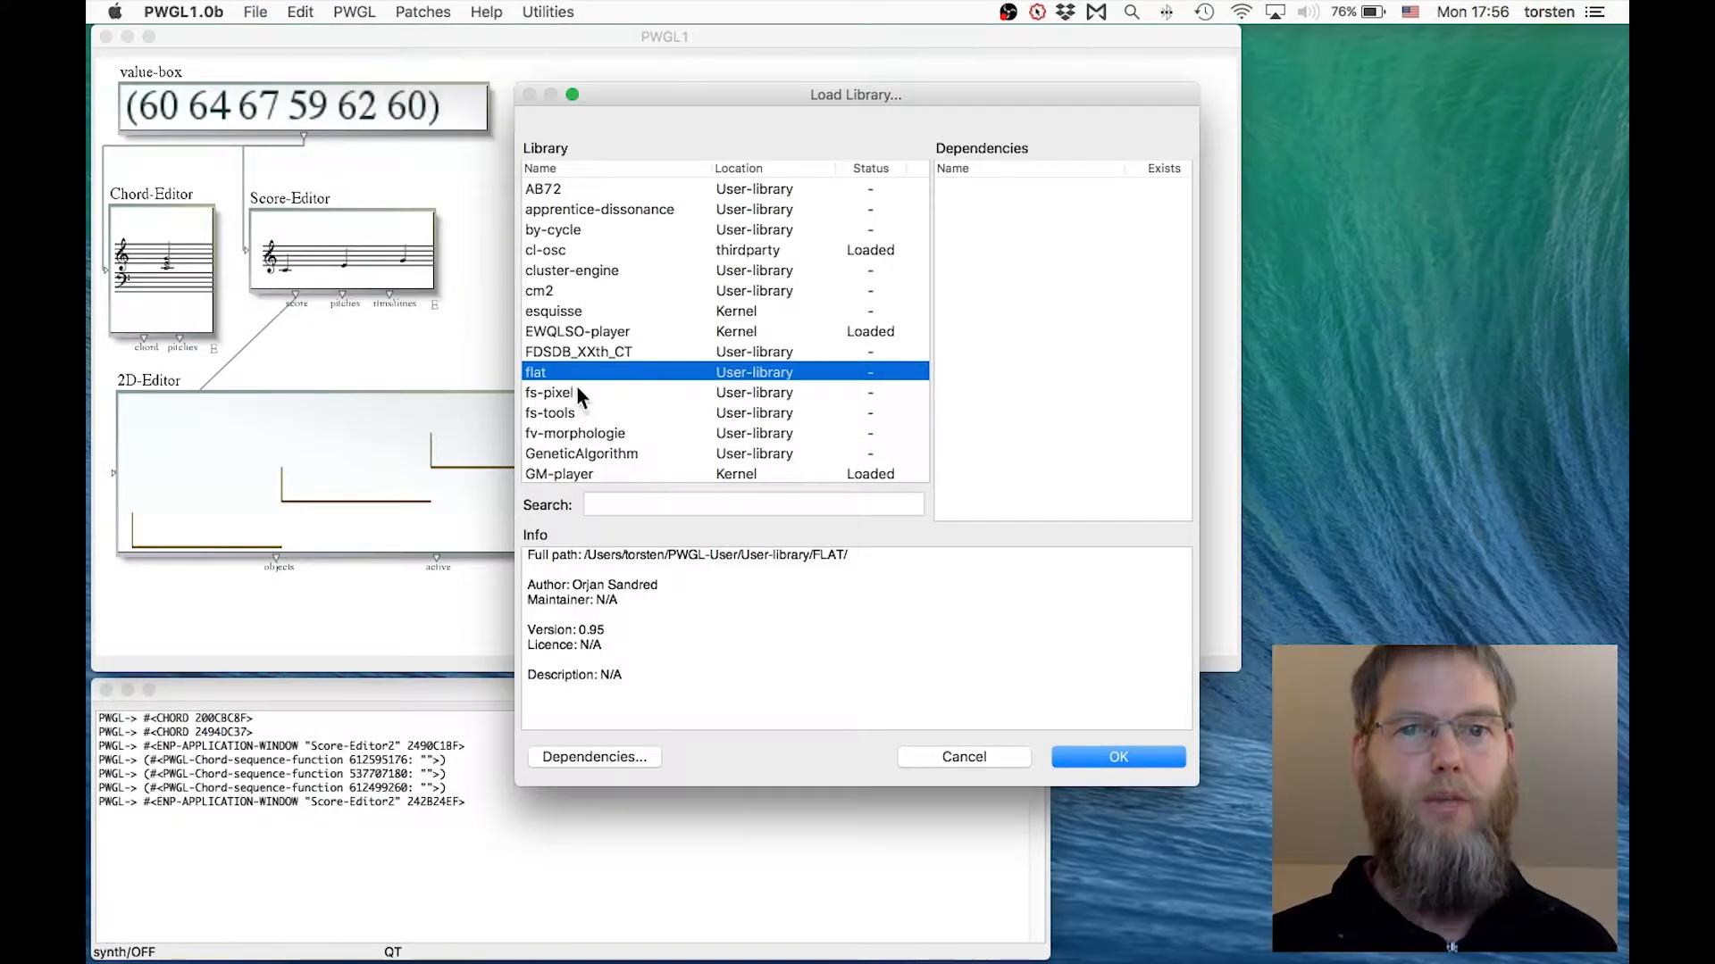
left_click(1134, 757)
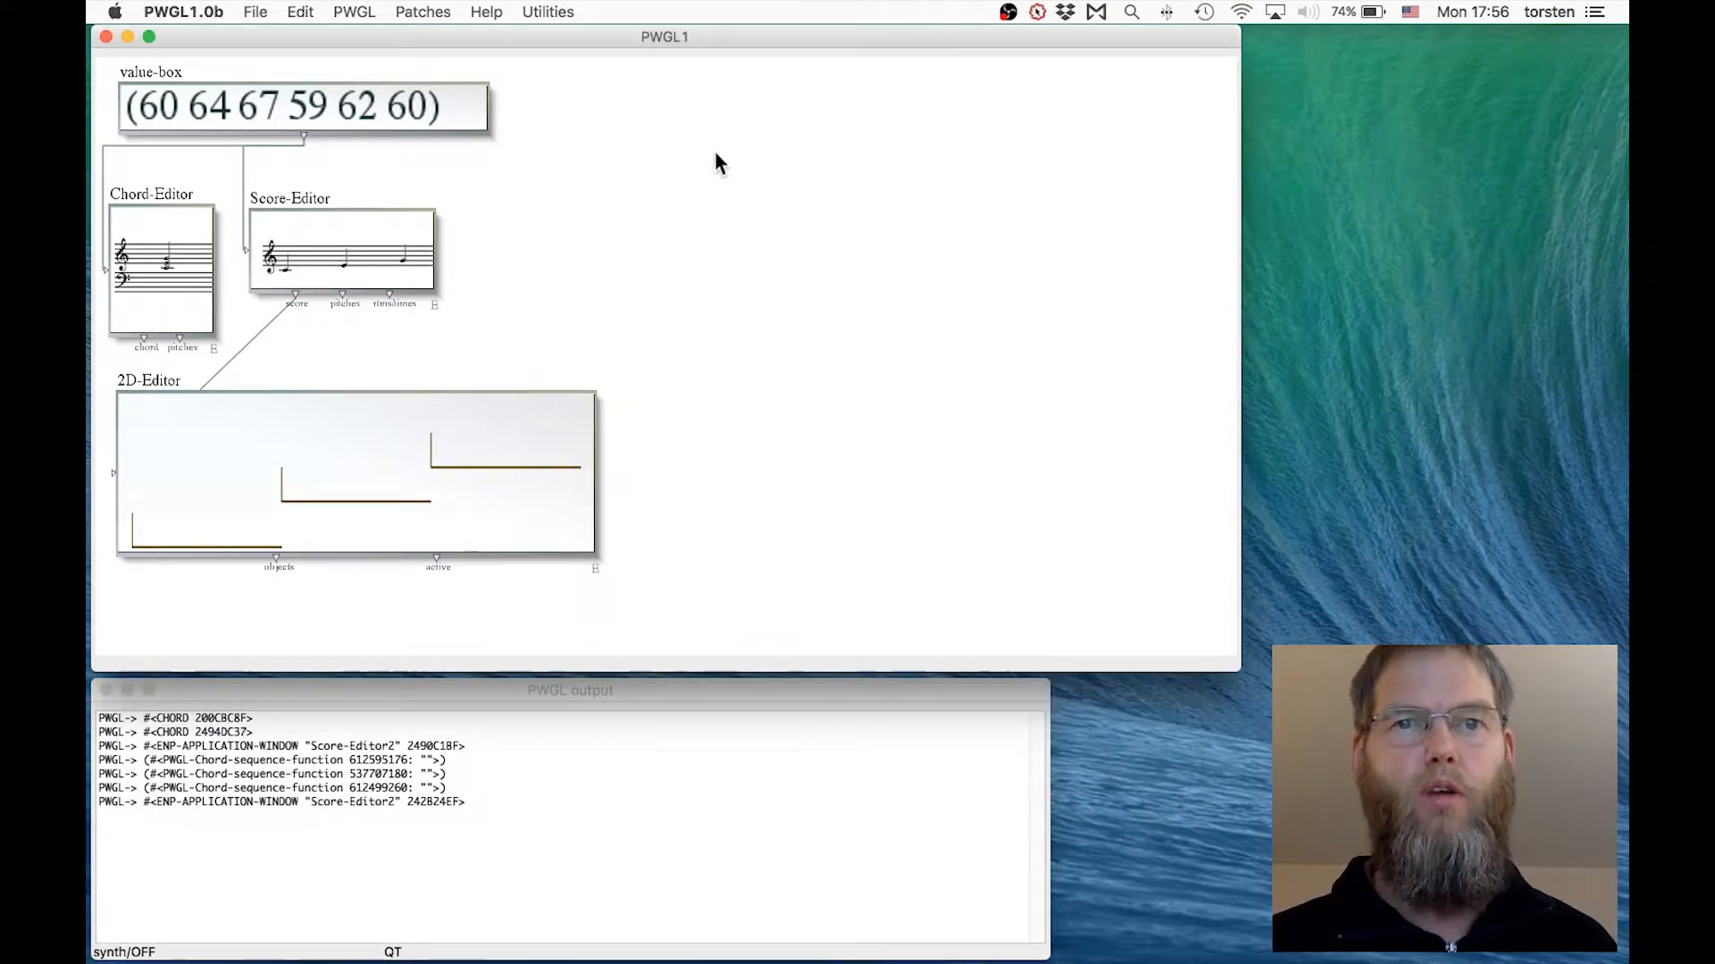
- Add a StudioFLAT simplelayer->score box in the empty area beside the existing patch, move it down and enlarge it
right_click(717, 156)
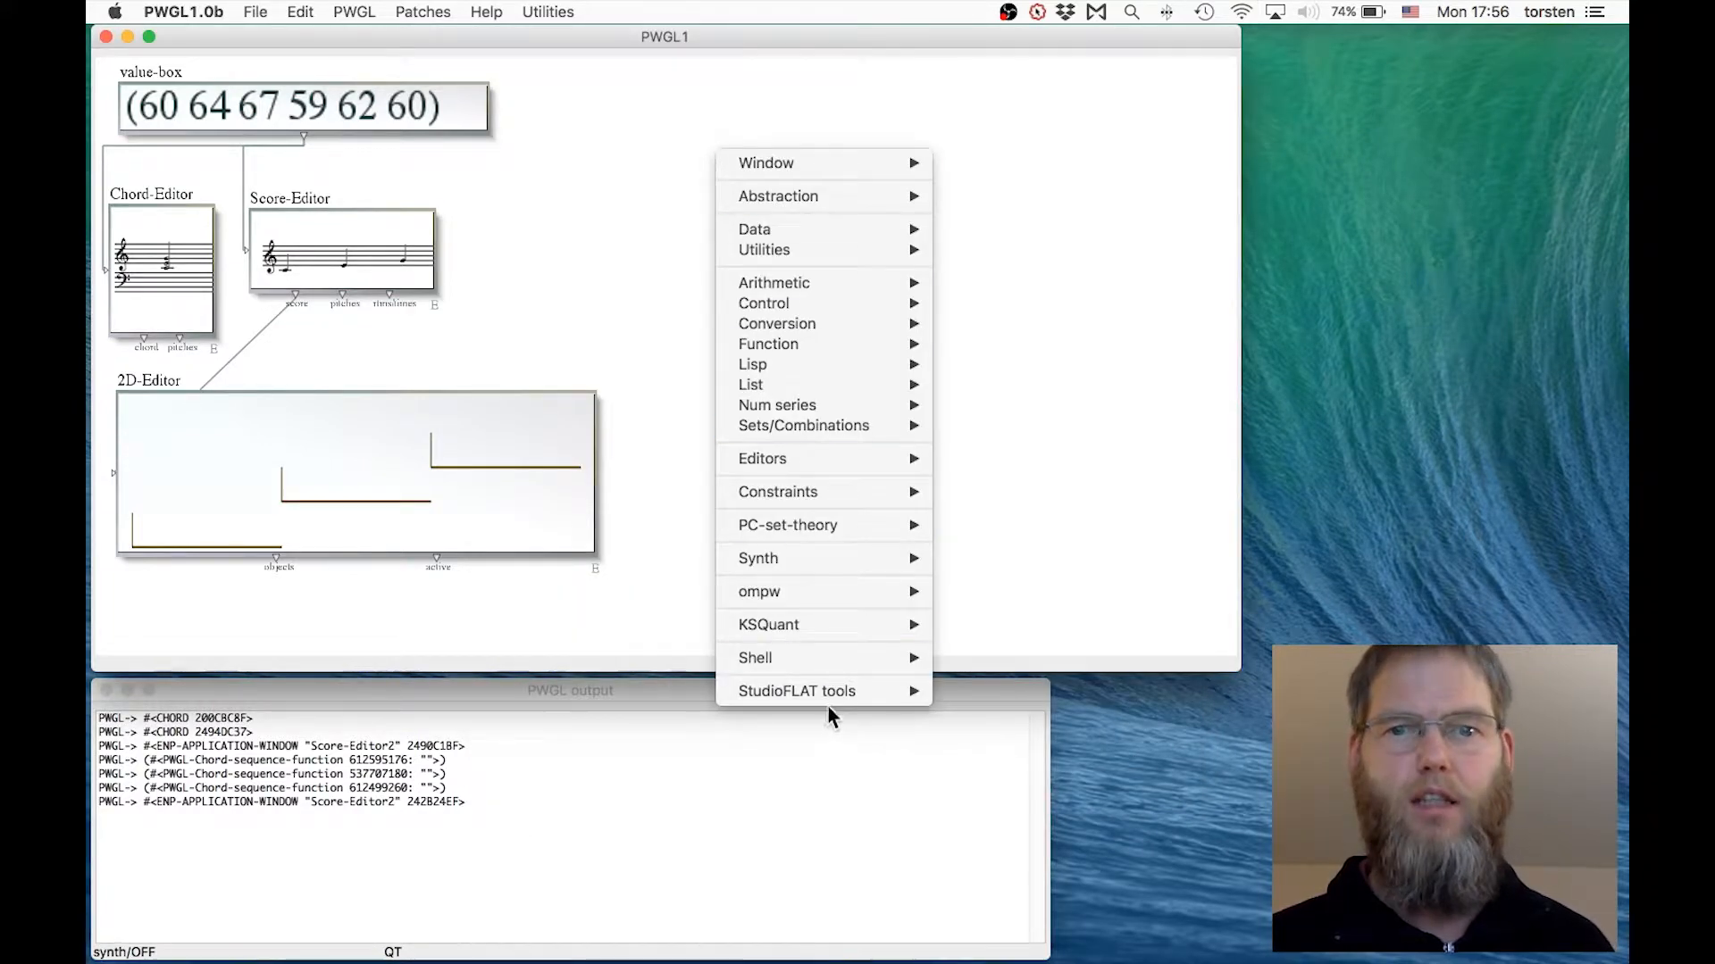
mouse_move(828, 697)
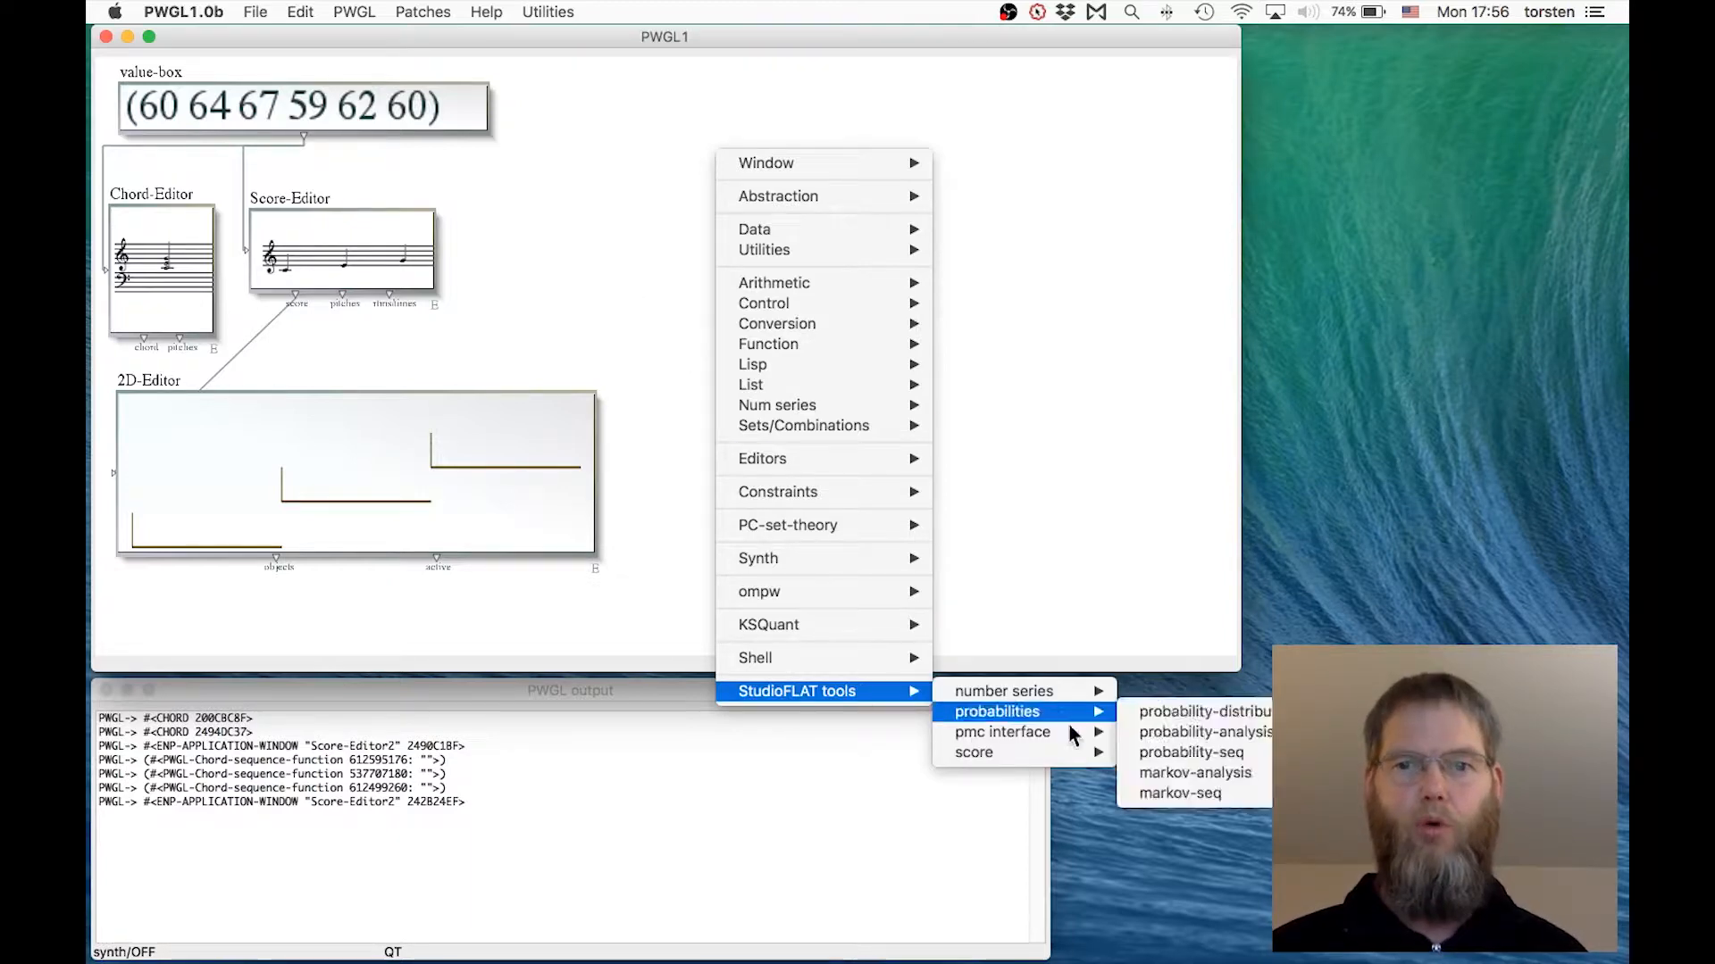
mouse_move(982, 753)
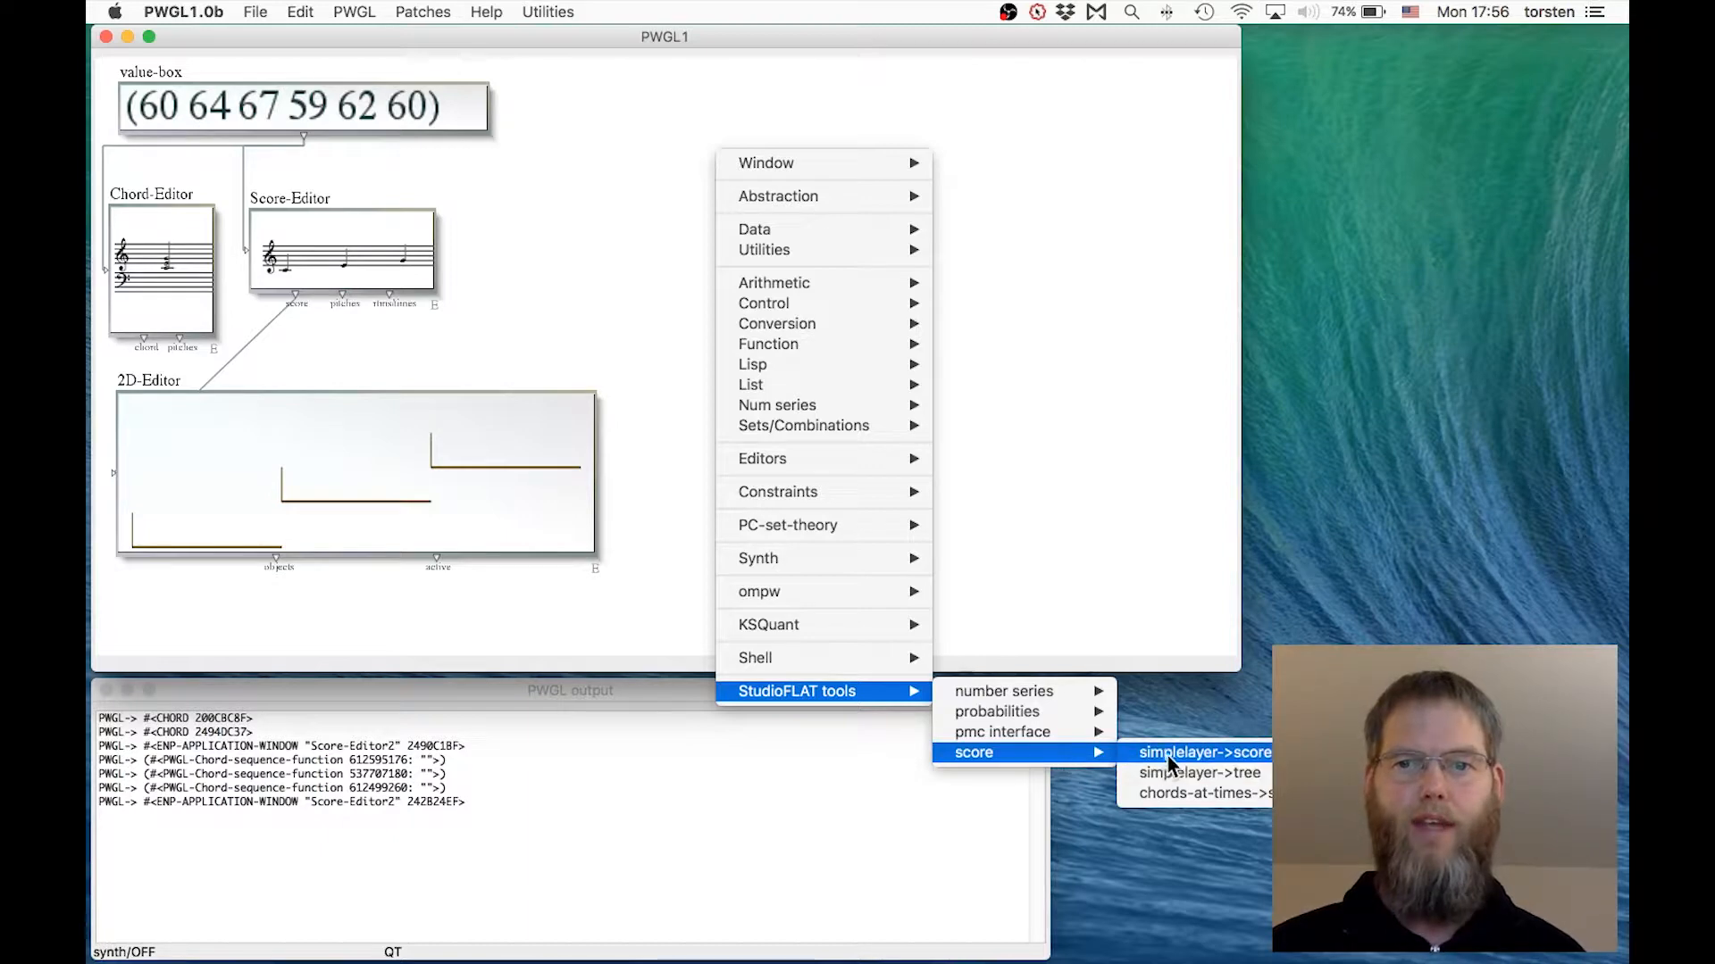
left_click(1225, 757)
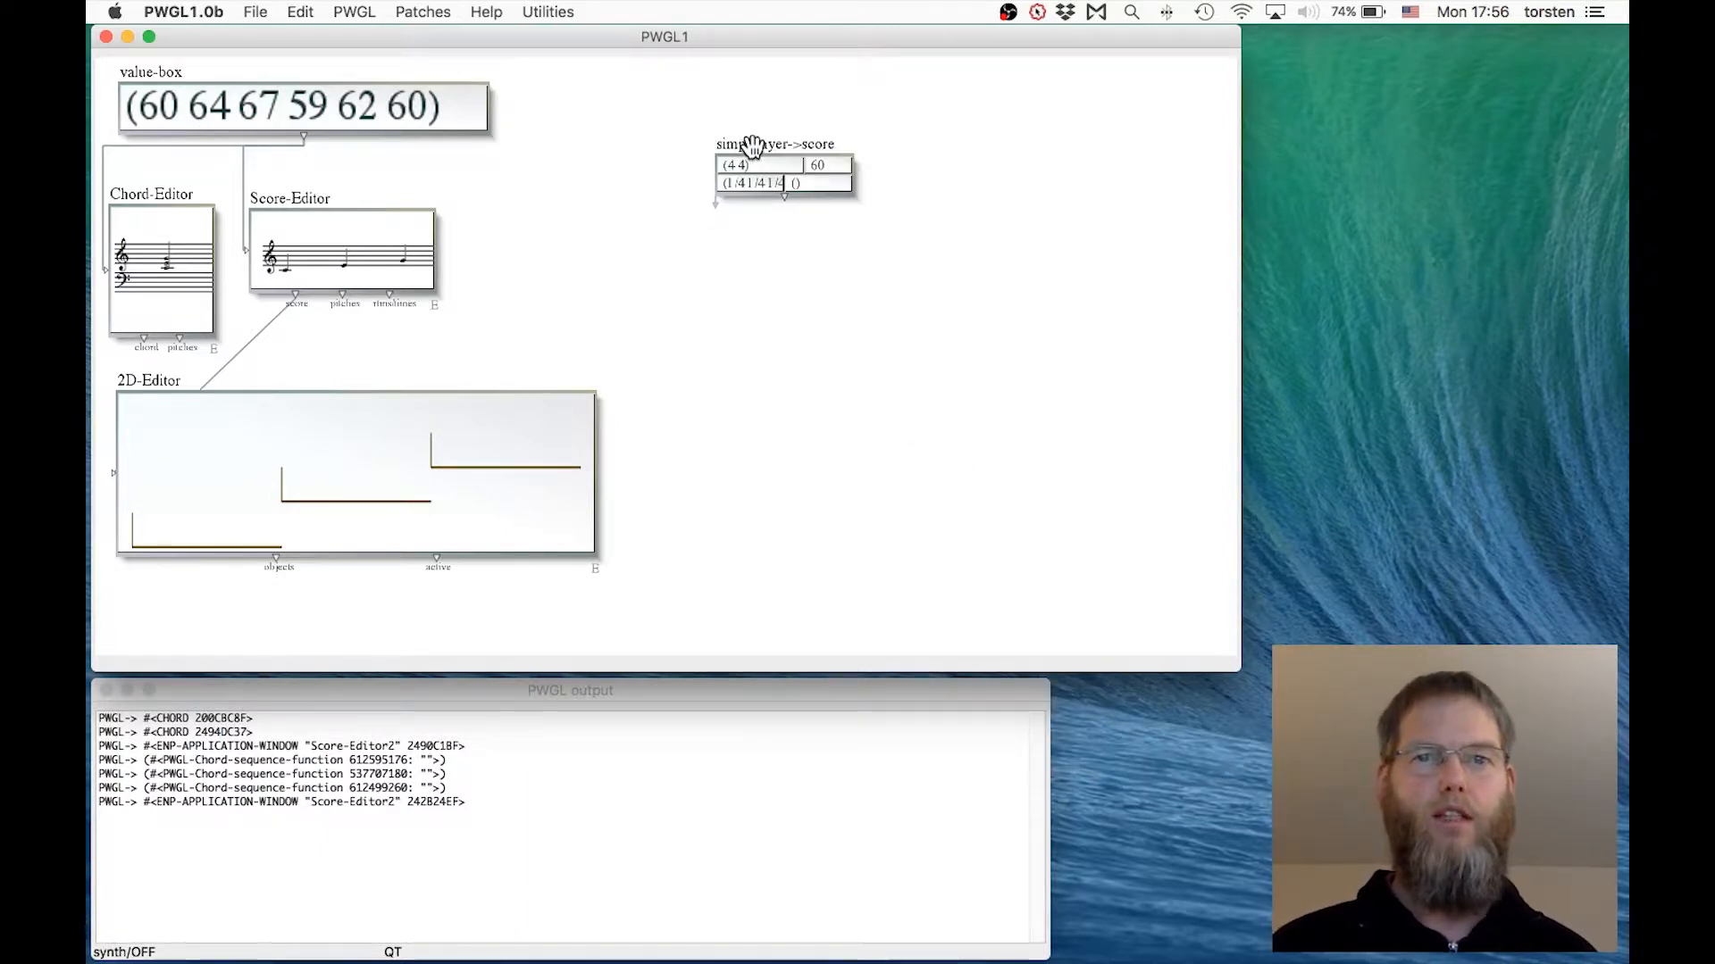
left_click_drag(753, 177, 754, 319)
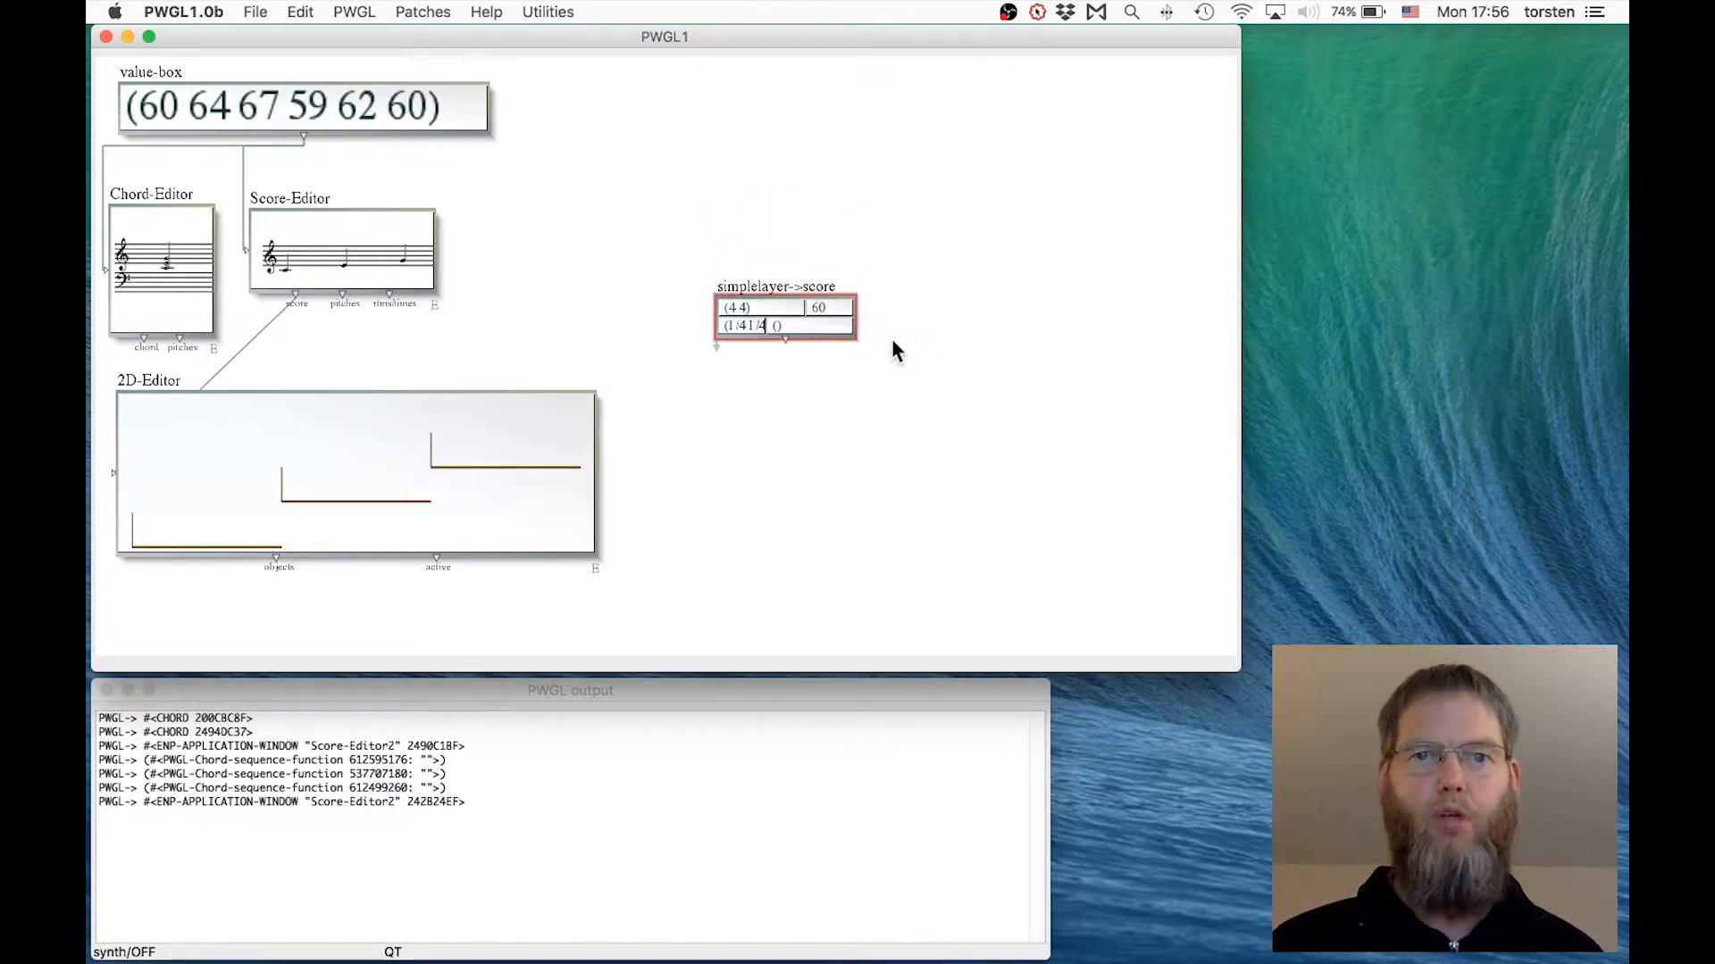
left_click_drag(766, 328, 924, 364)
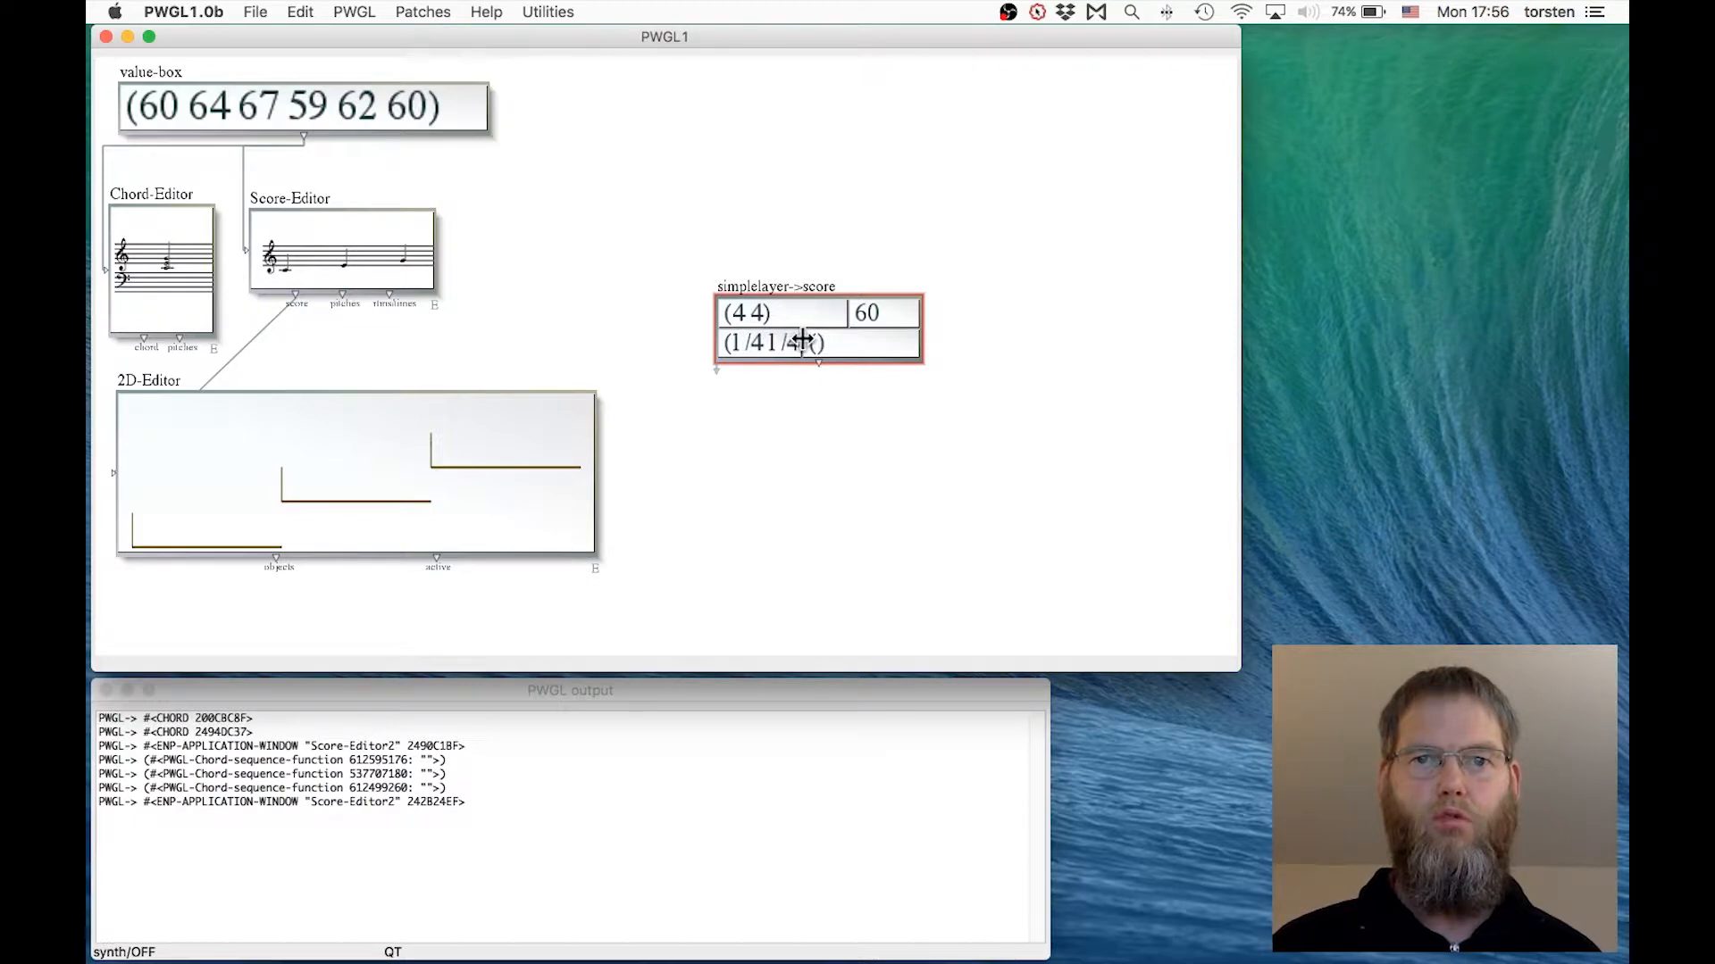
left_click(759, 480)
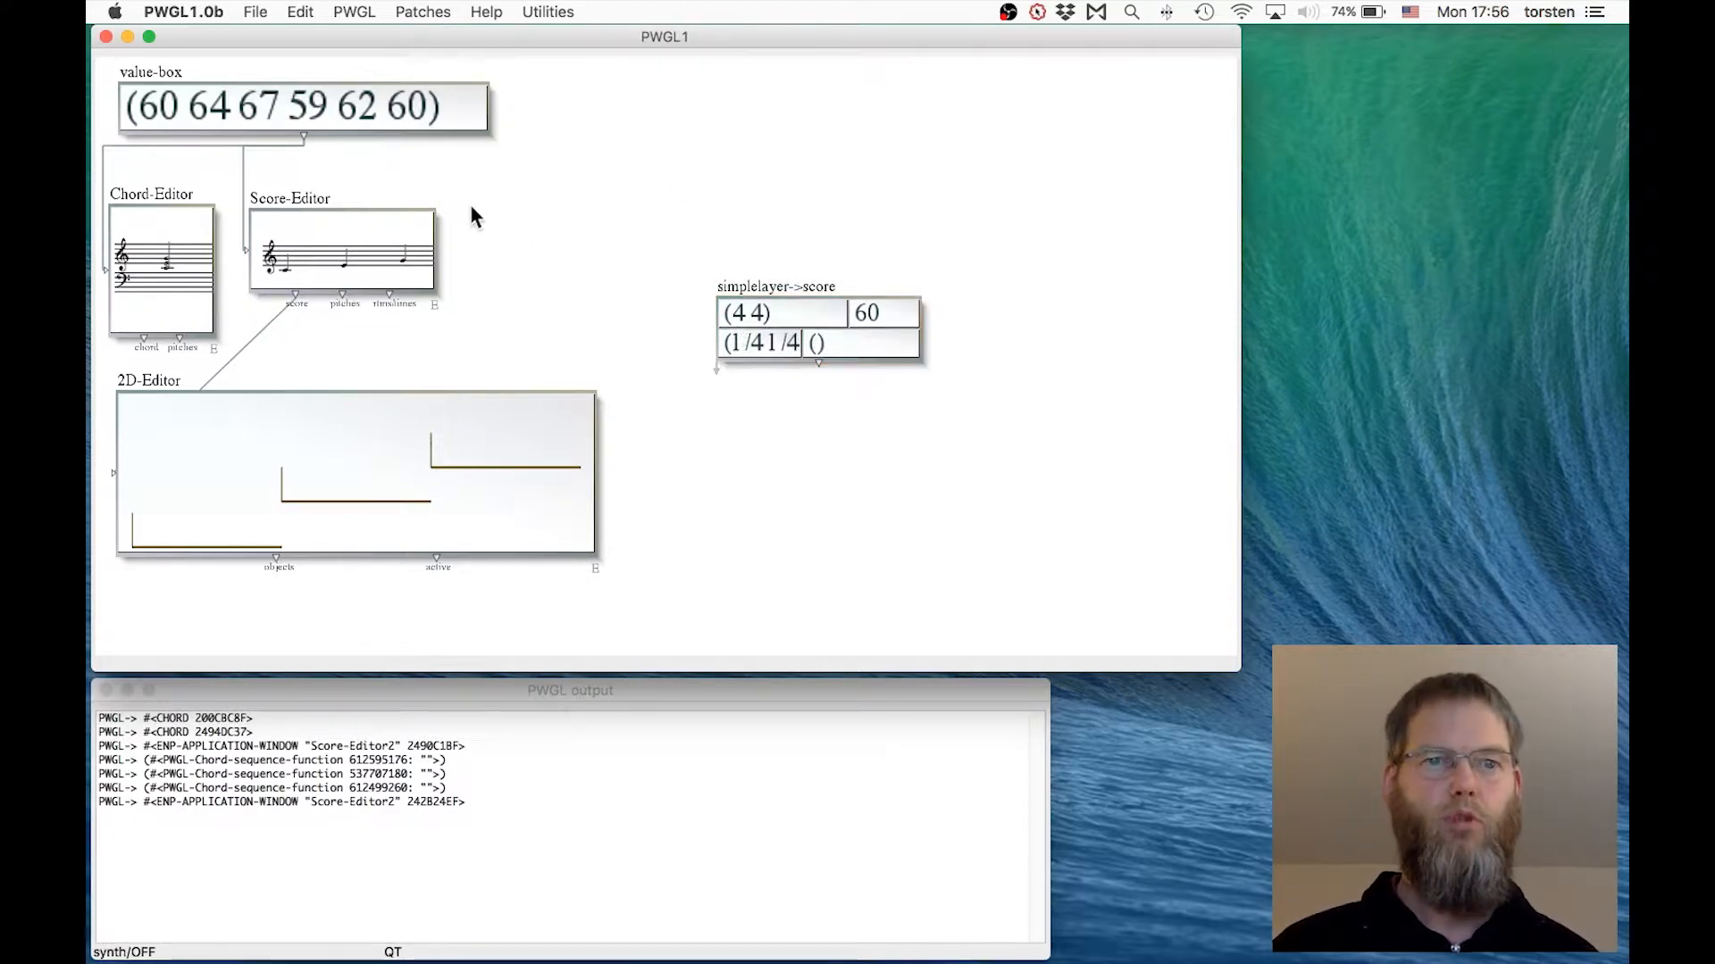
- Add a second Score-Editor below the simplelayer->score box, connect that box's output to it and align the two
right_click(761, 420)
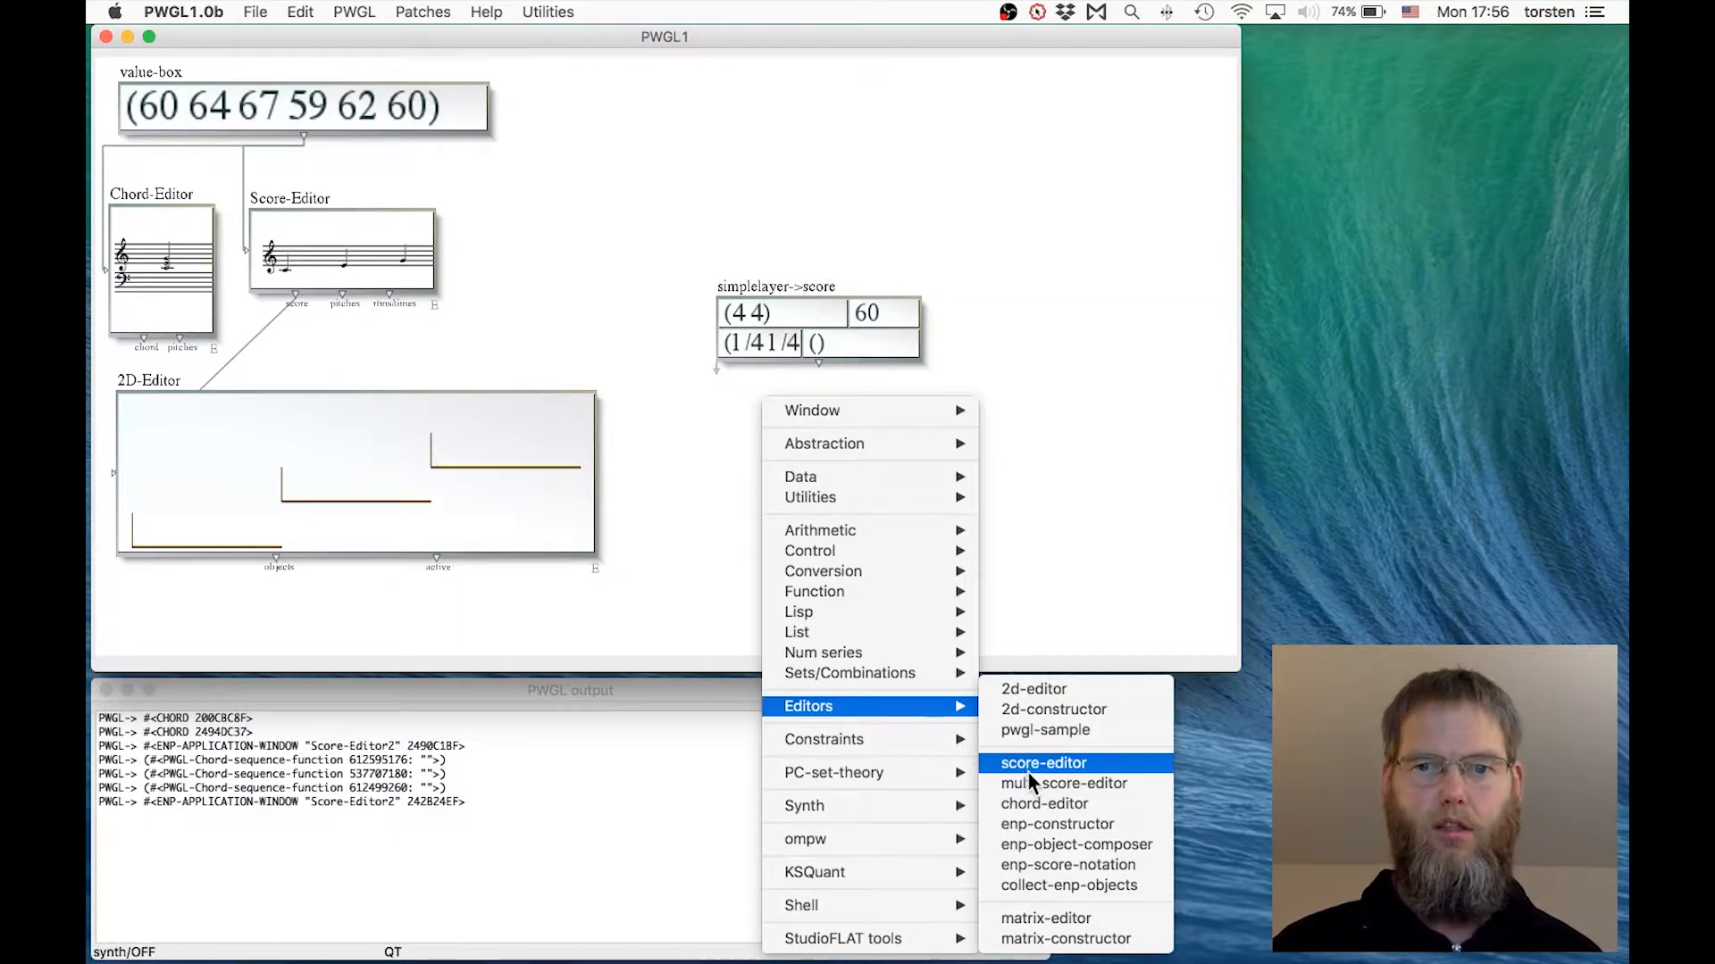
left_click(1027, 769)
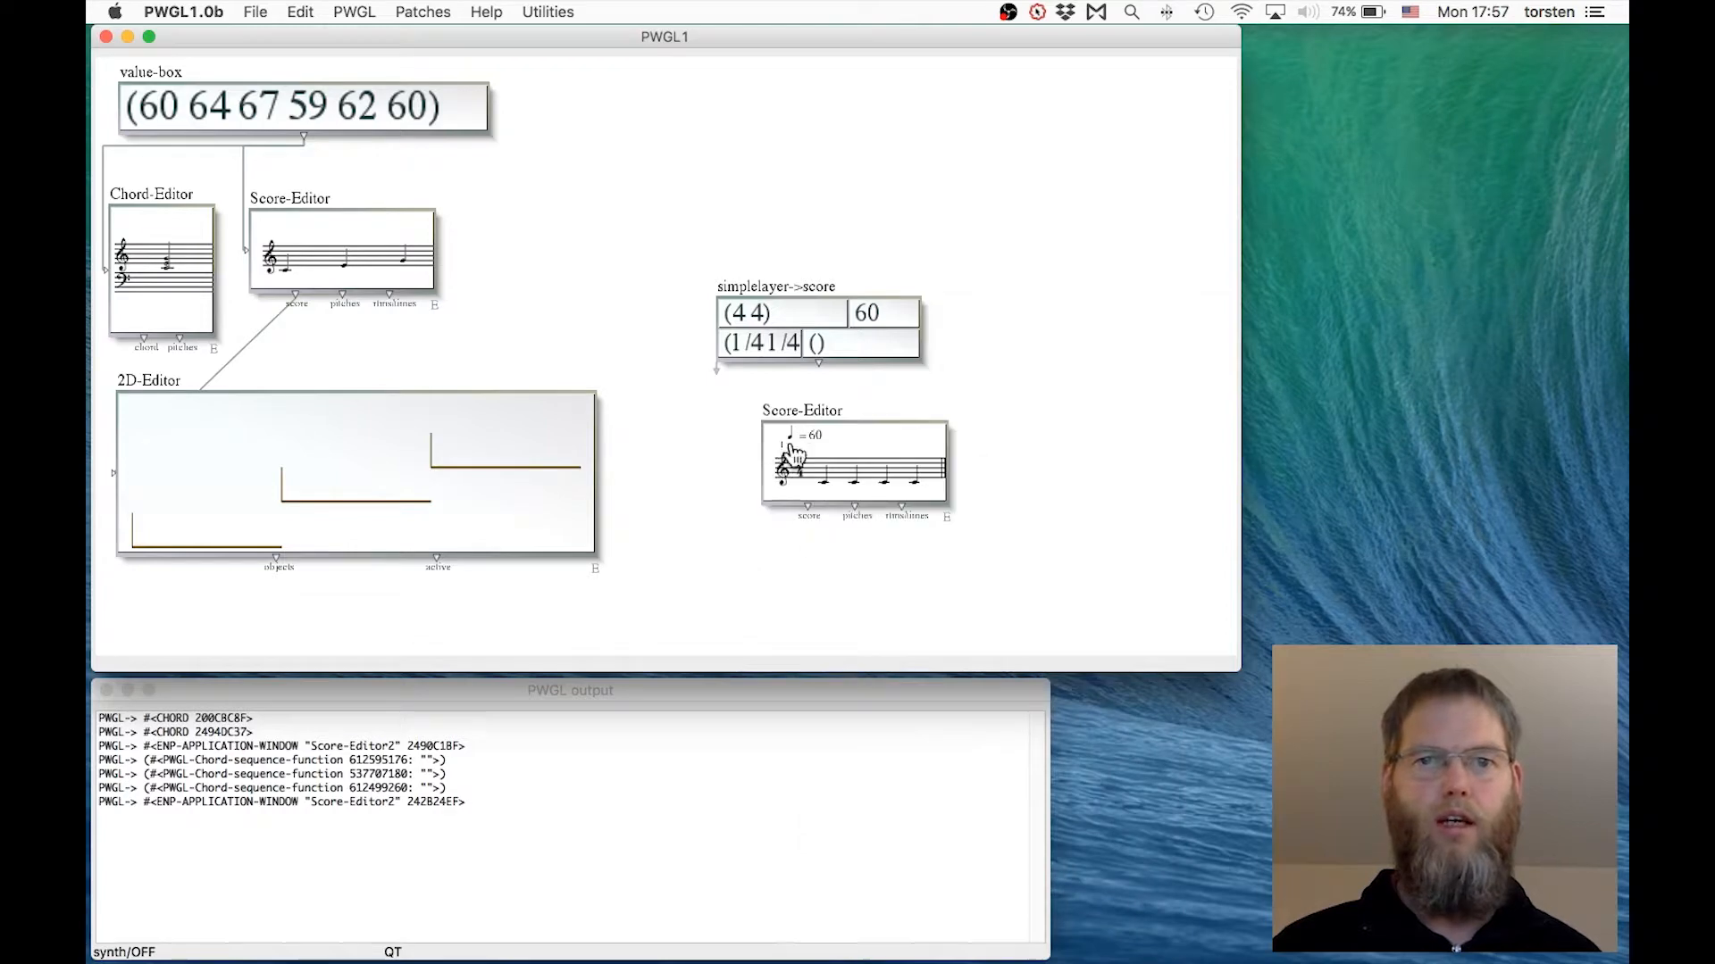
left_click_drag(818, 362, 769, 394)
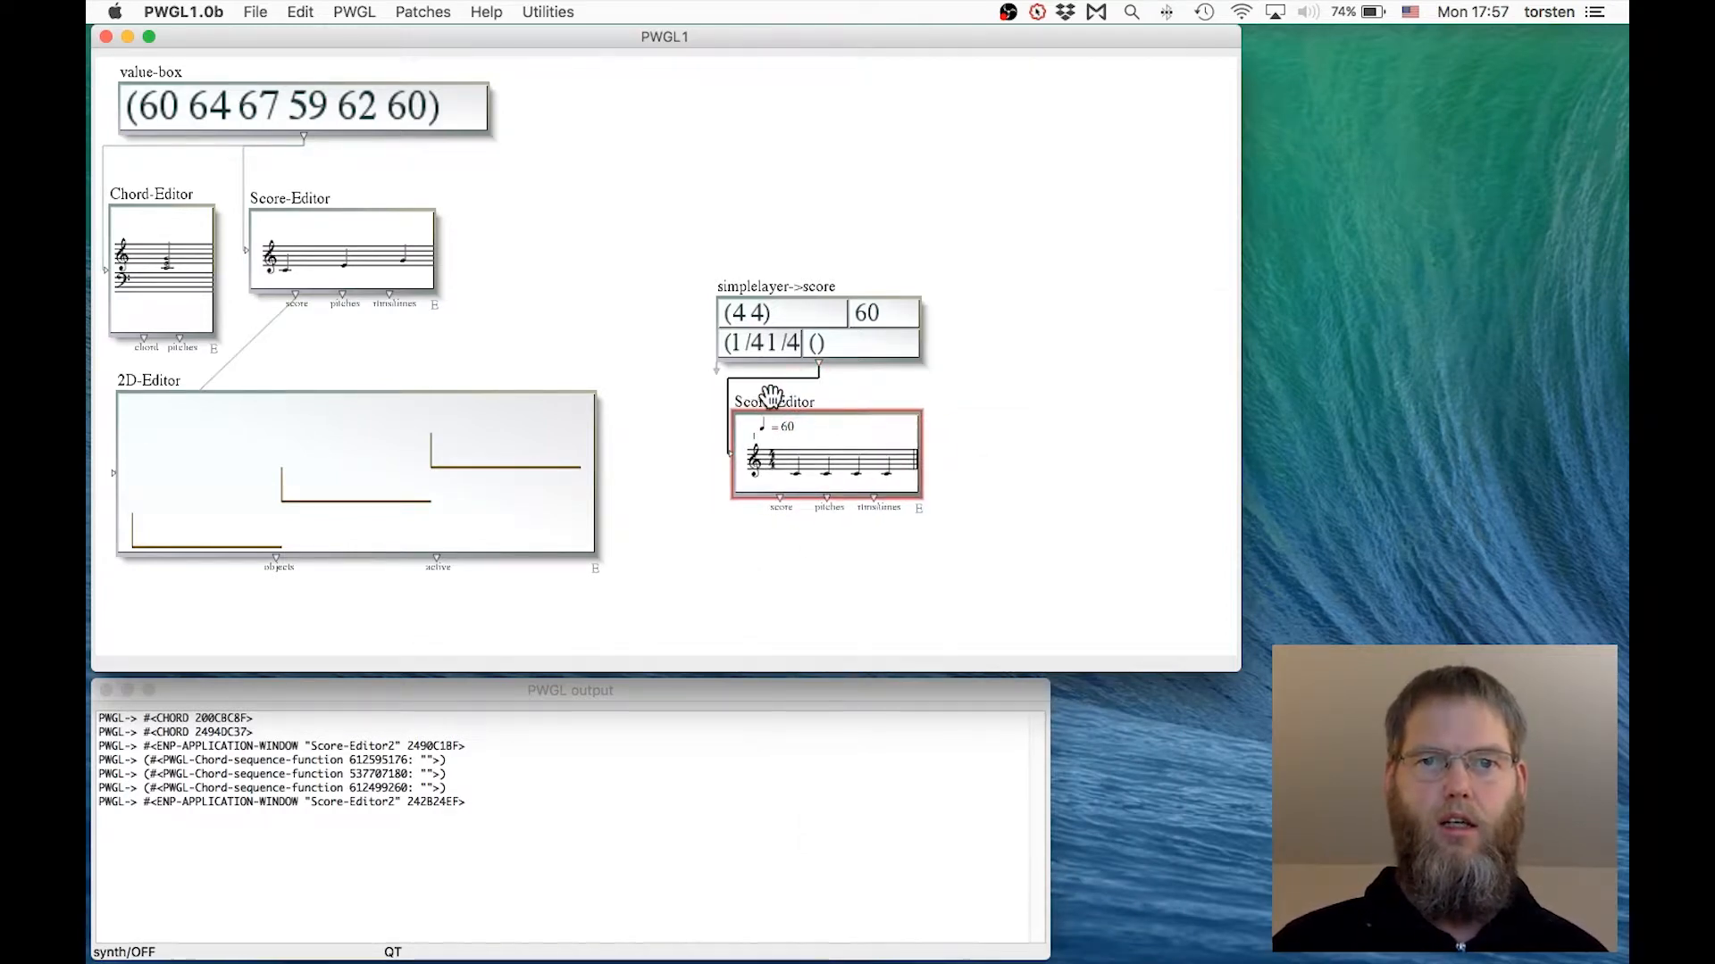
- Add a new value-box above the simplelayer->score box and enlarge it to hold a longer list
right_click(701, 101)
mouse_move(752, 175)
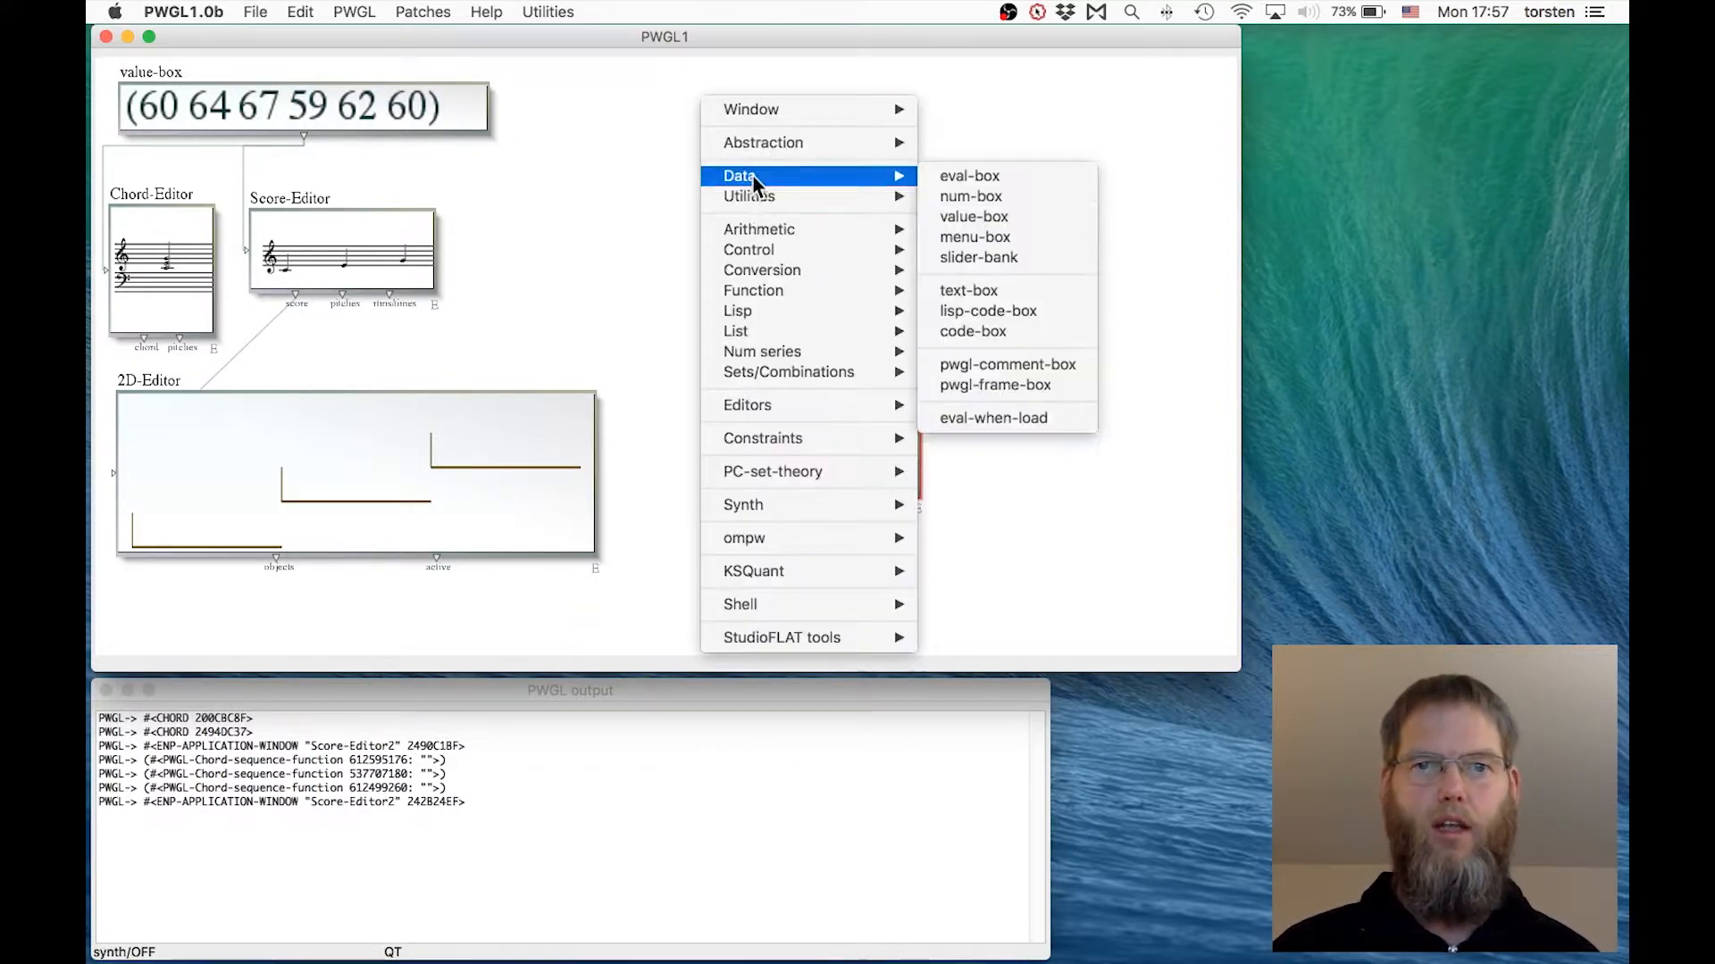
left_click(989, 217)
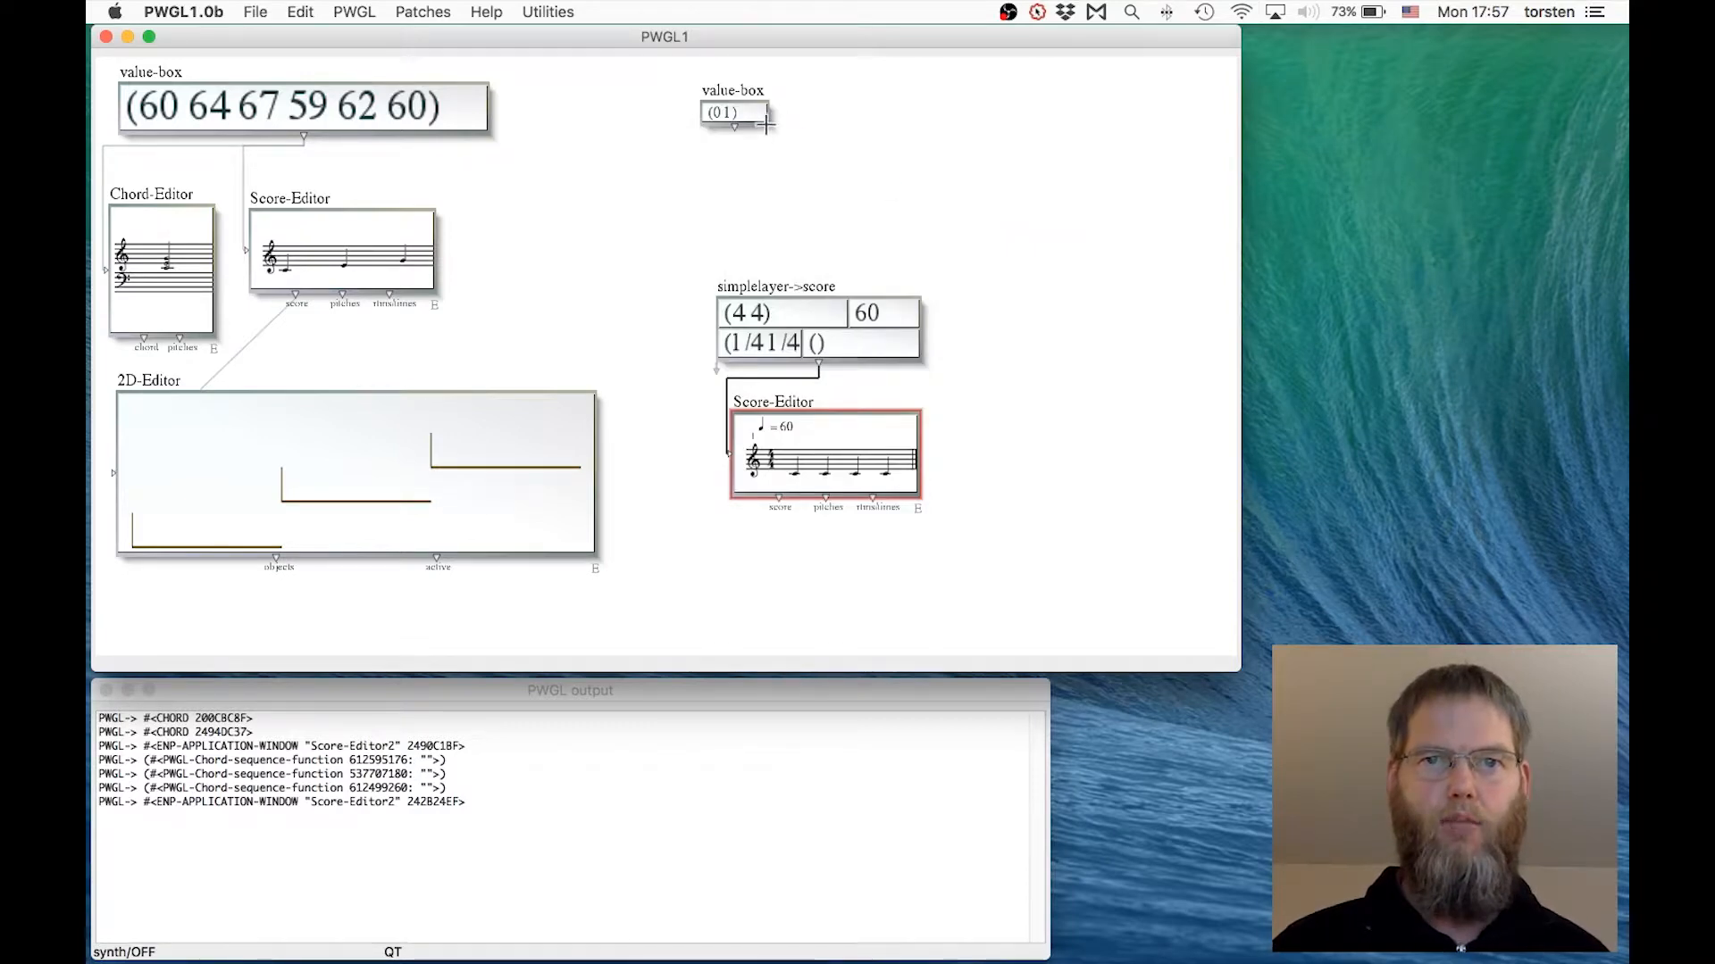
left_click_drag(765, 124, 1010, 158)
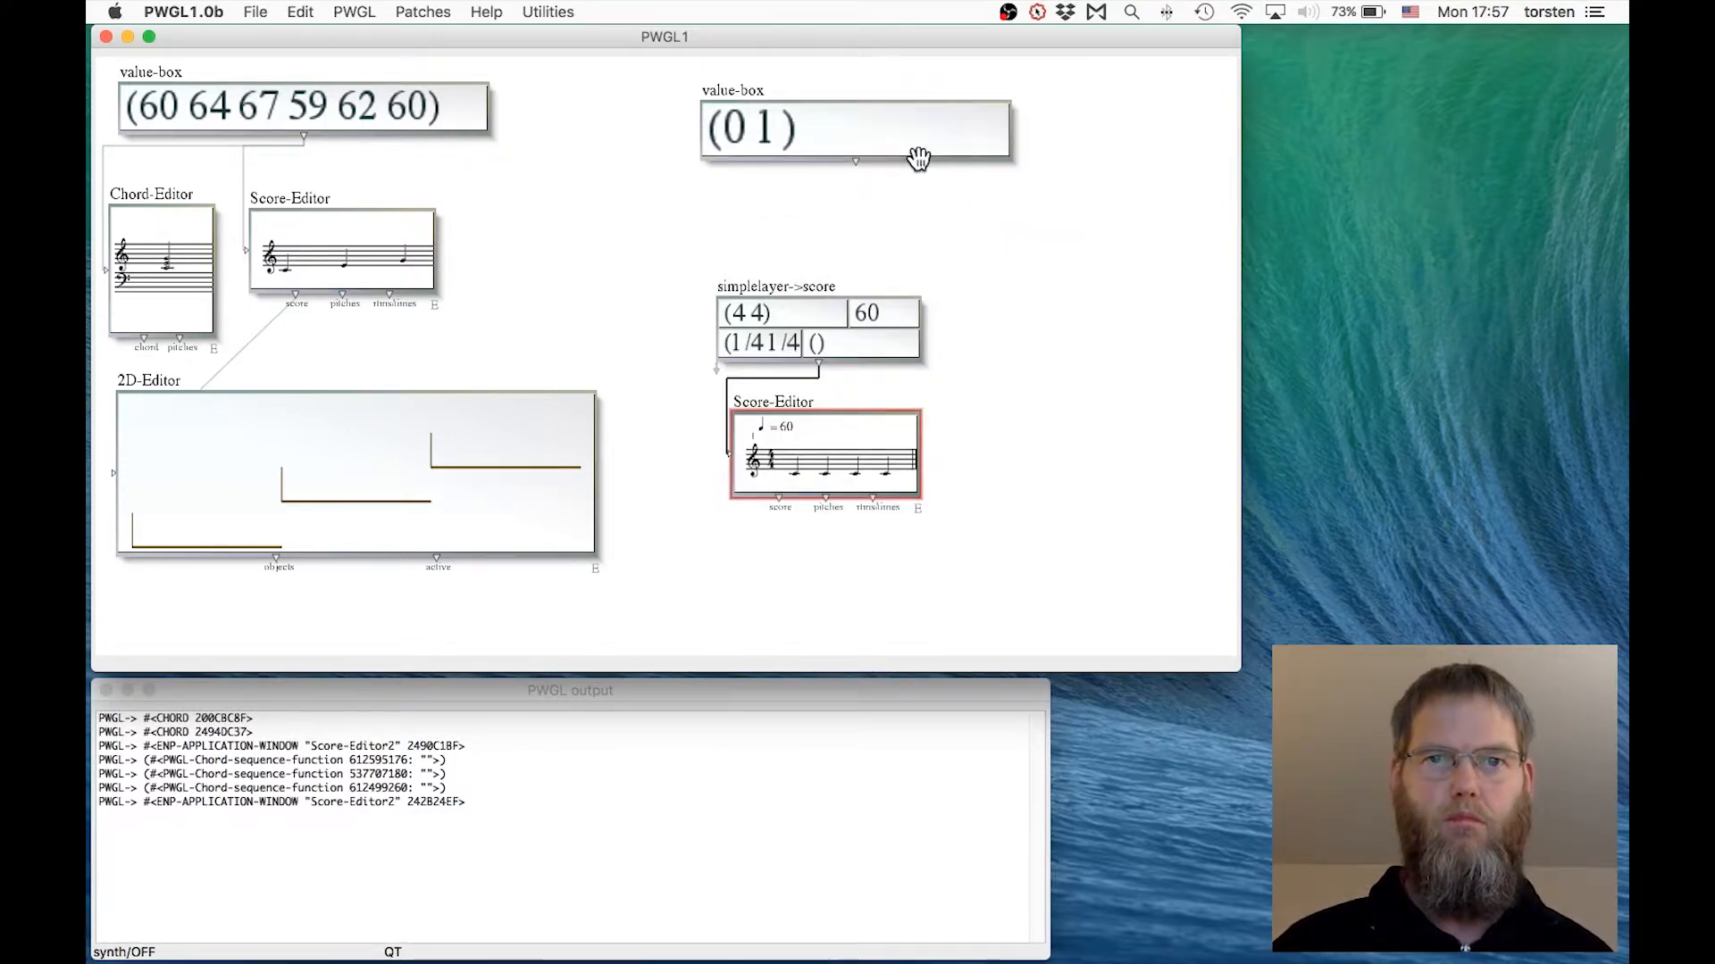
- Replace the new value-box's content with the rhythm list (1/4 1/4 1/8 1/8 1/4) and widen the box to fit it
double_click(865, 131)
key("BackSpace")
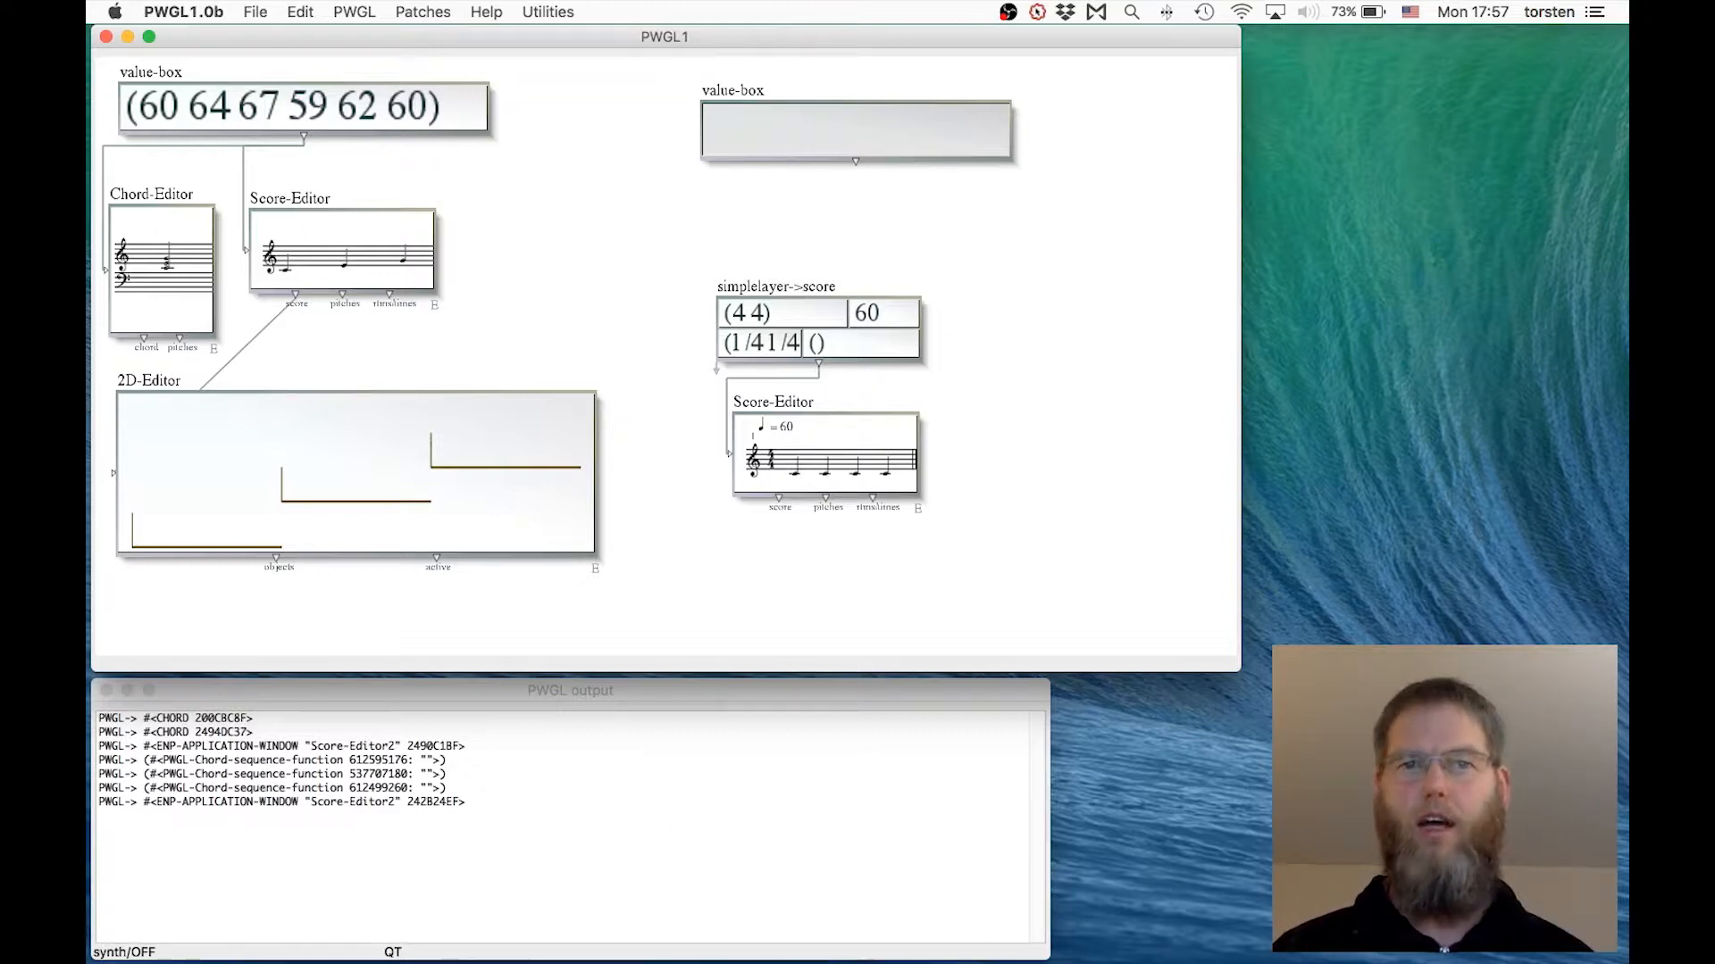
type("(")
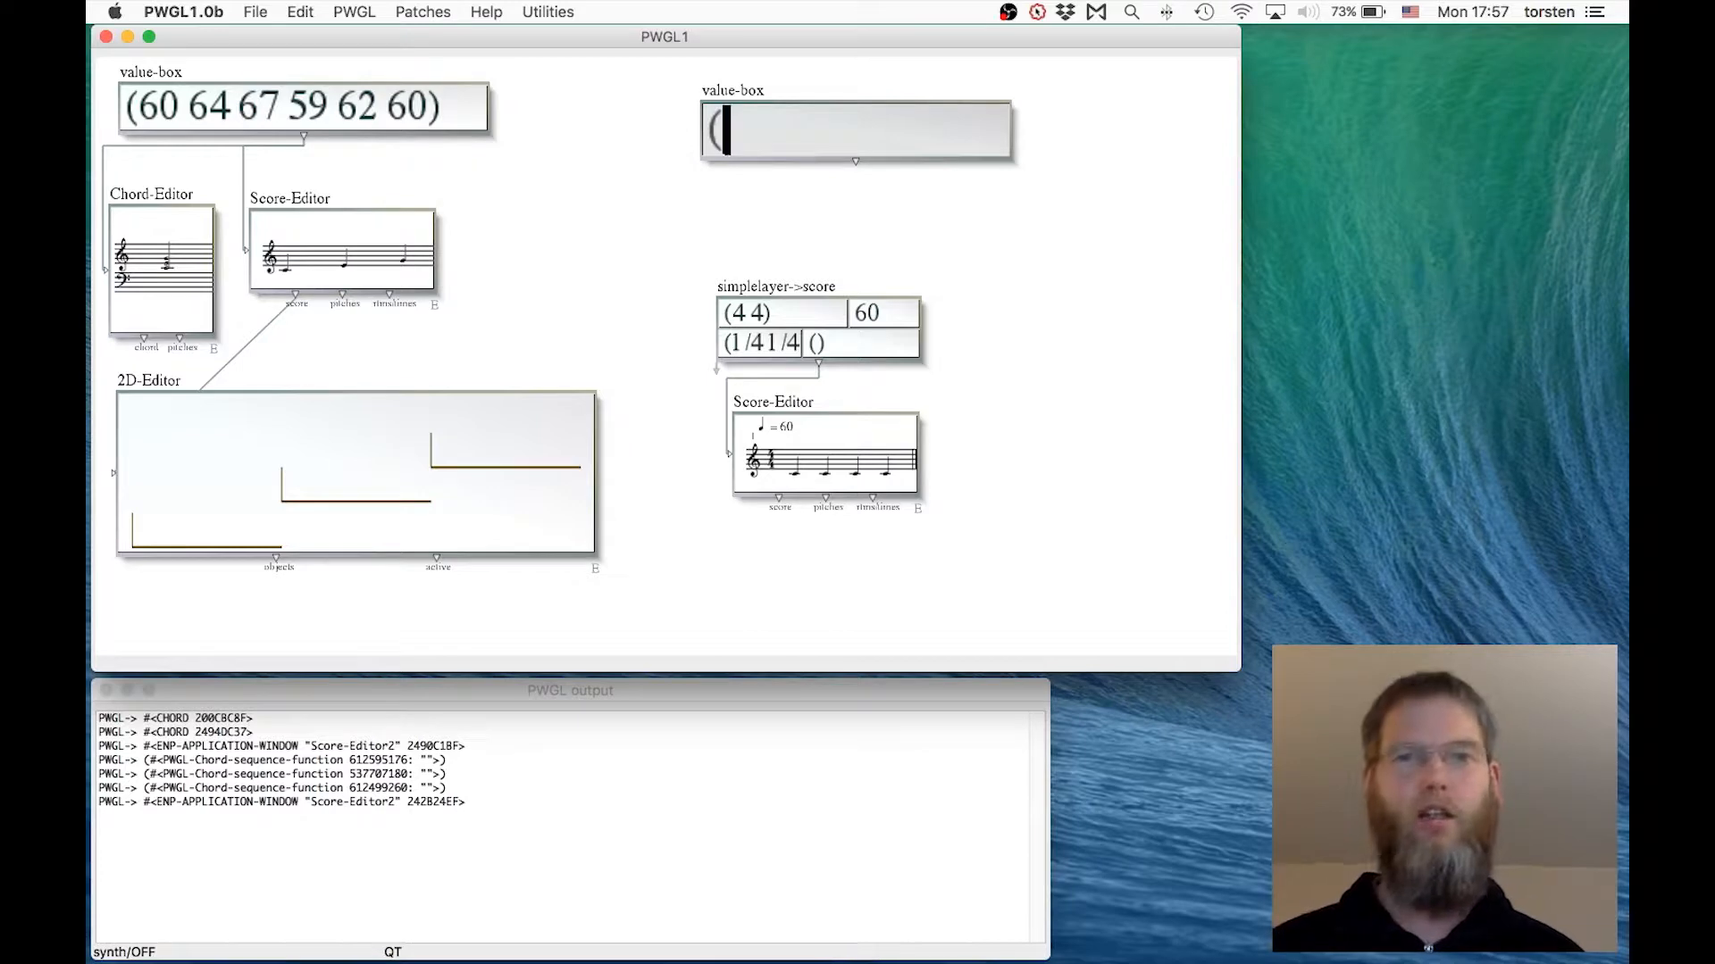
type("1 /4 ")
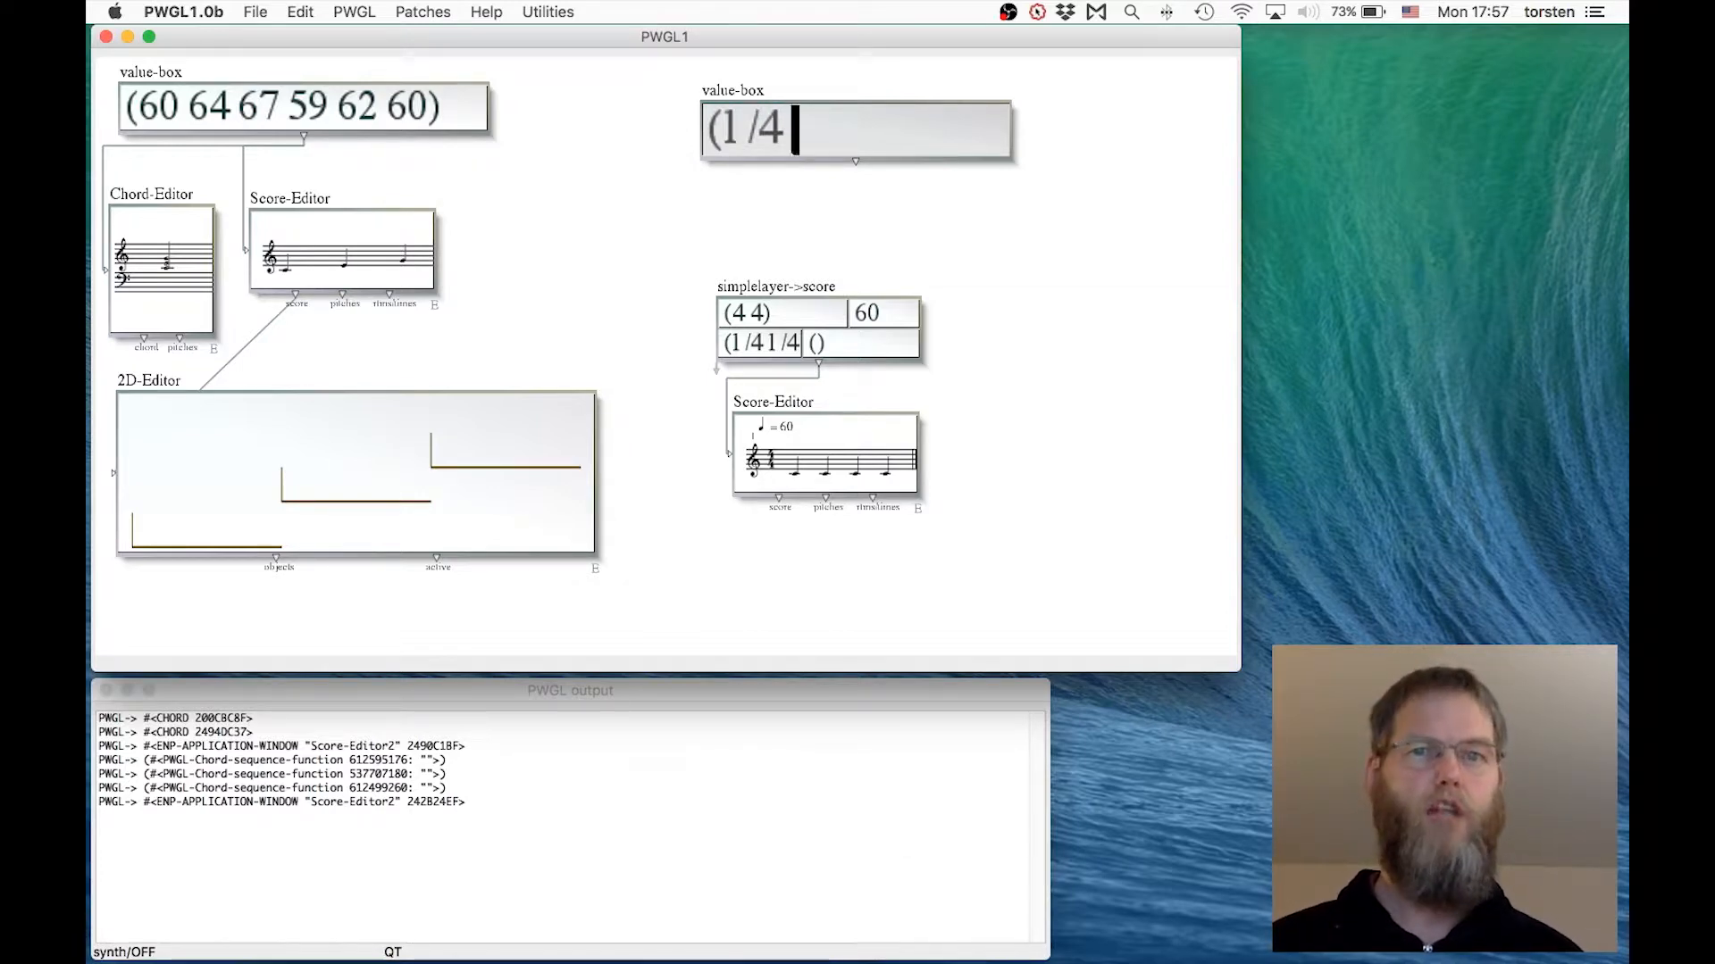
type("1 /4 ")
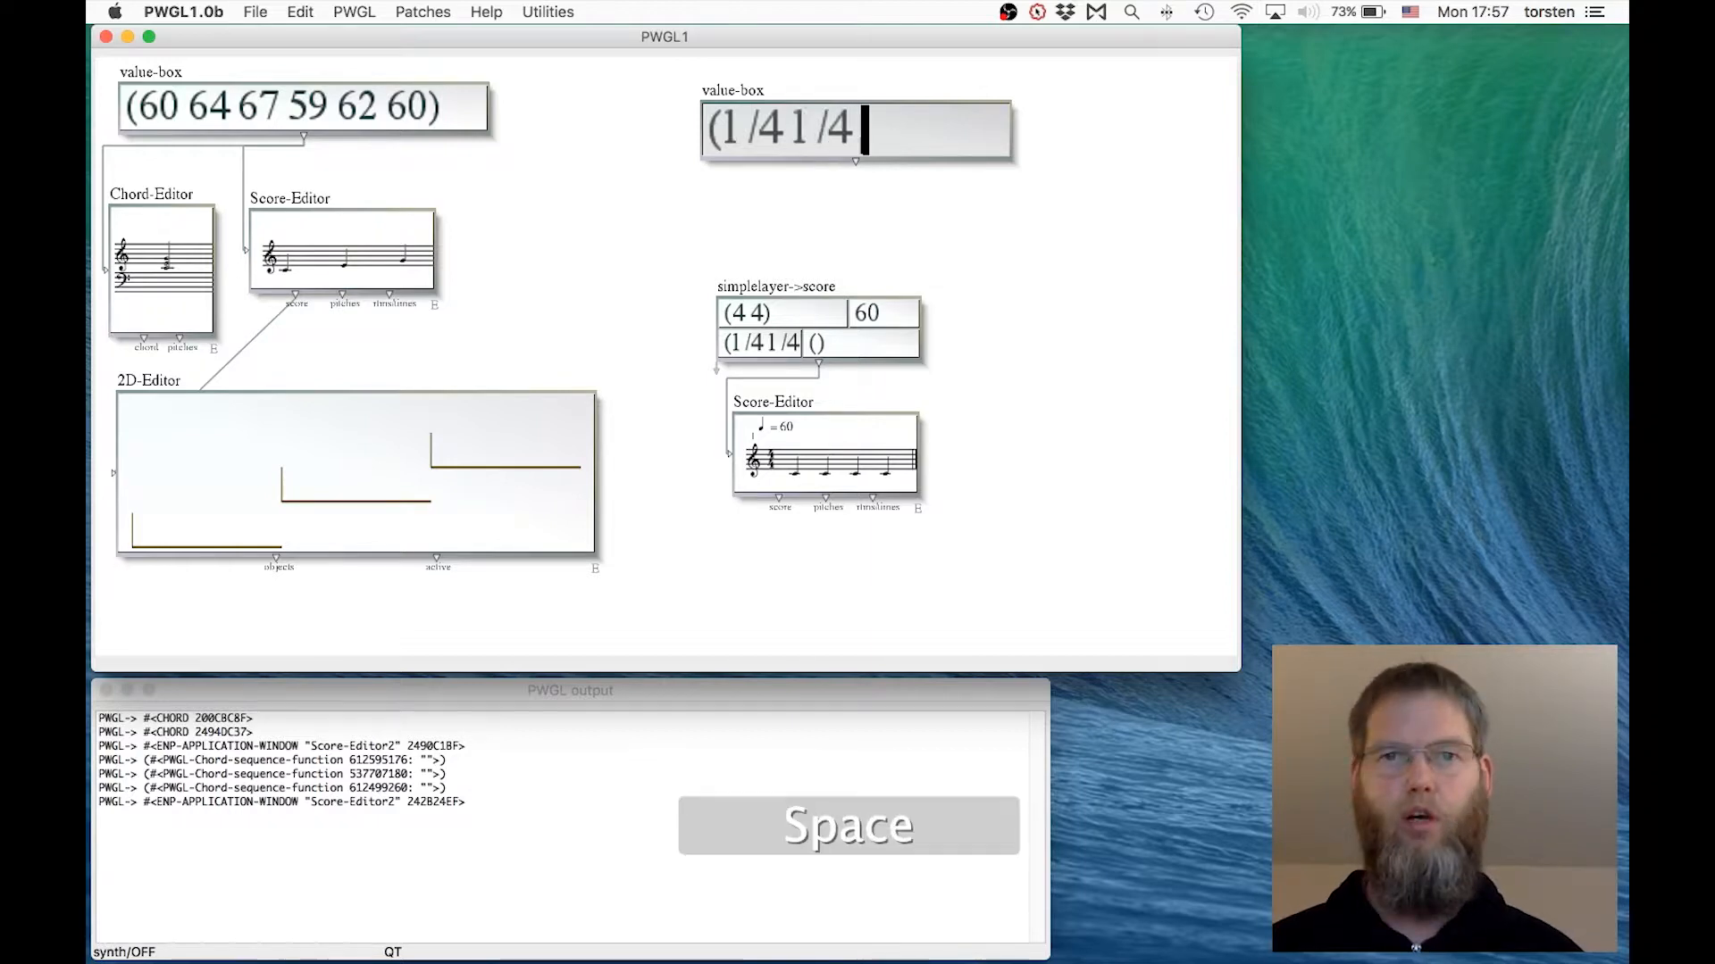
type("1 /8")
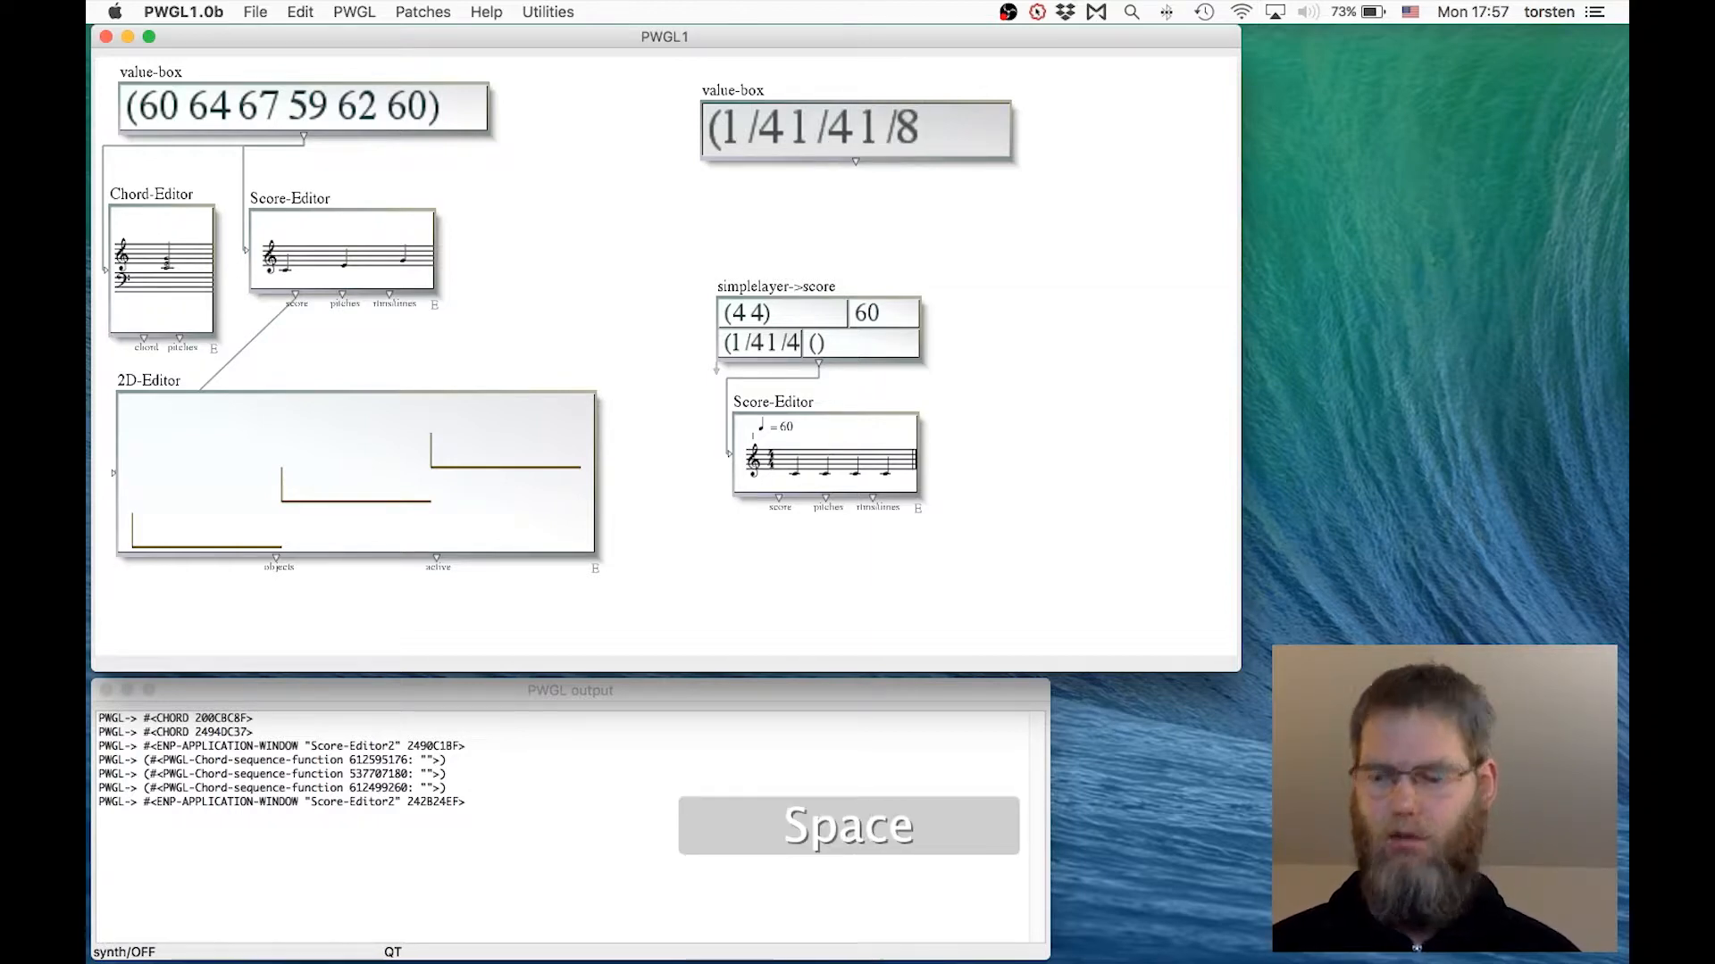
type(" 1 /8 ")
type("1/4")
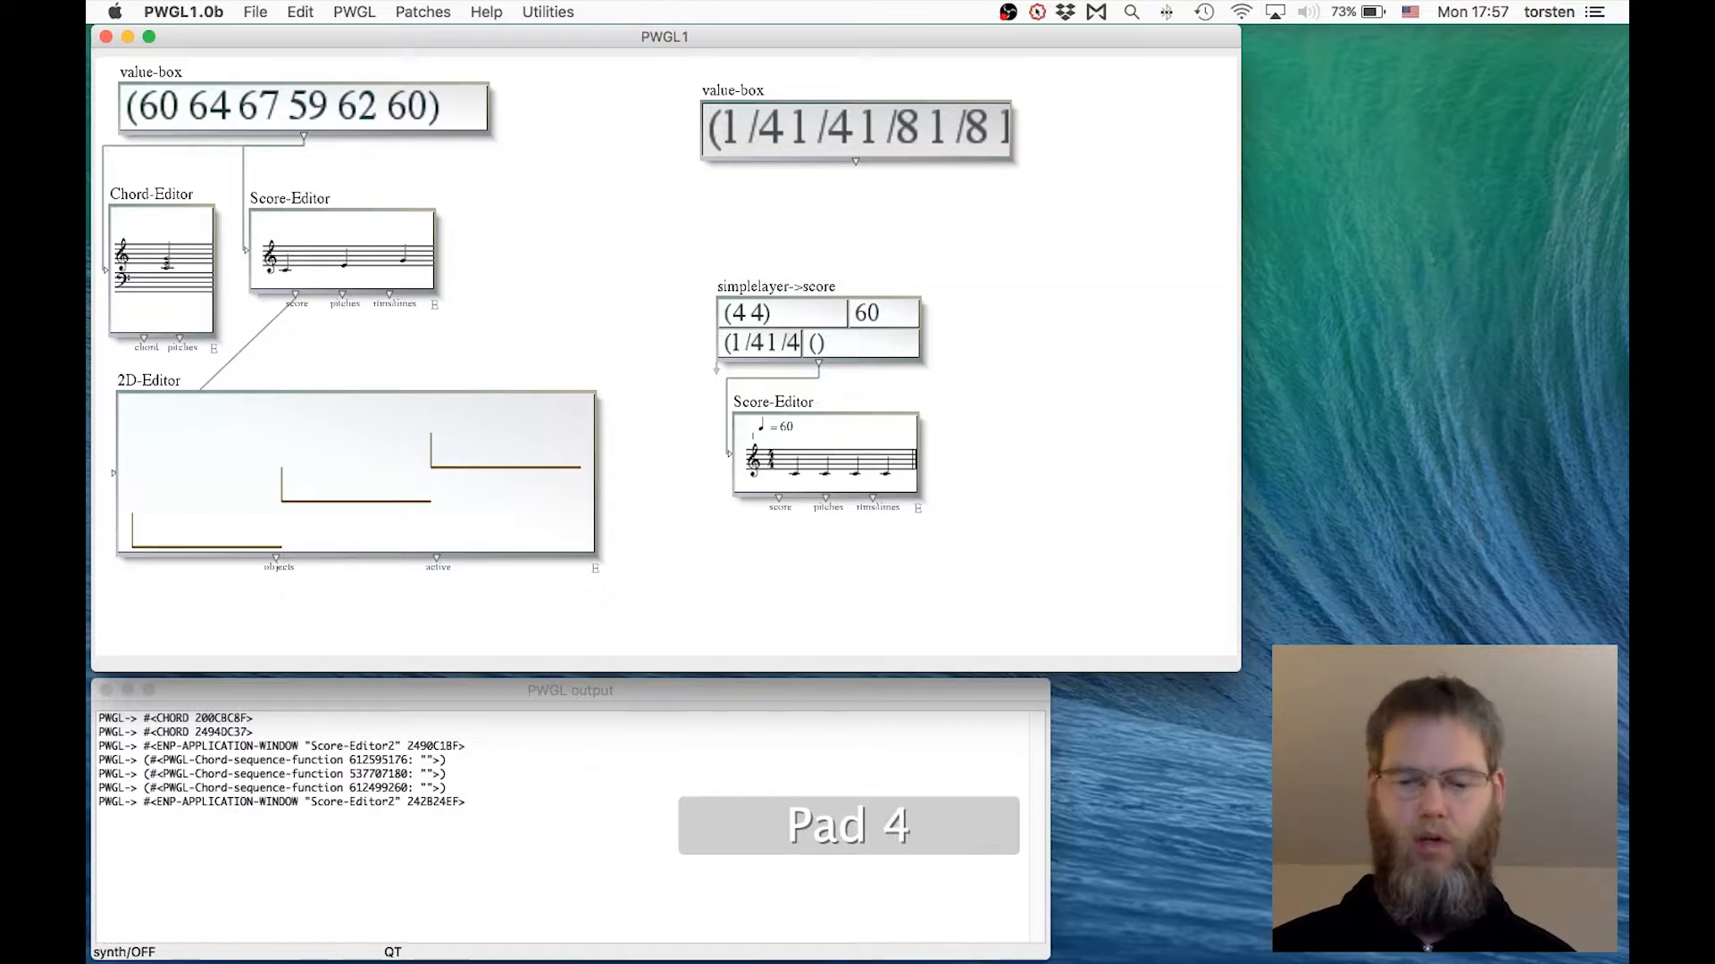
type(")")
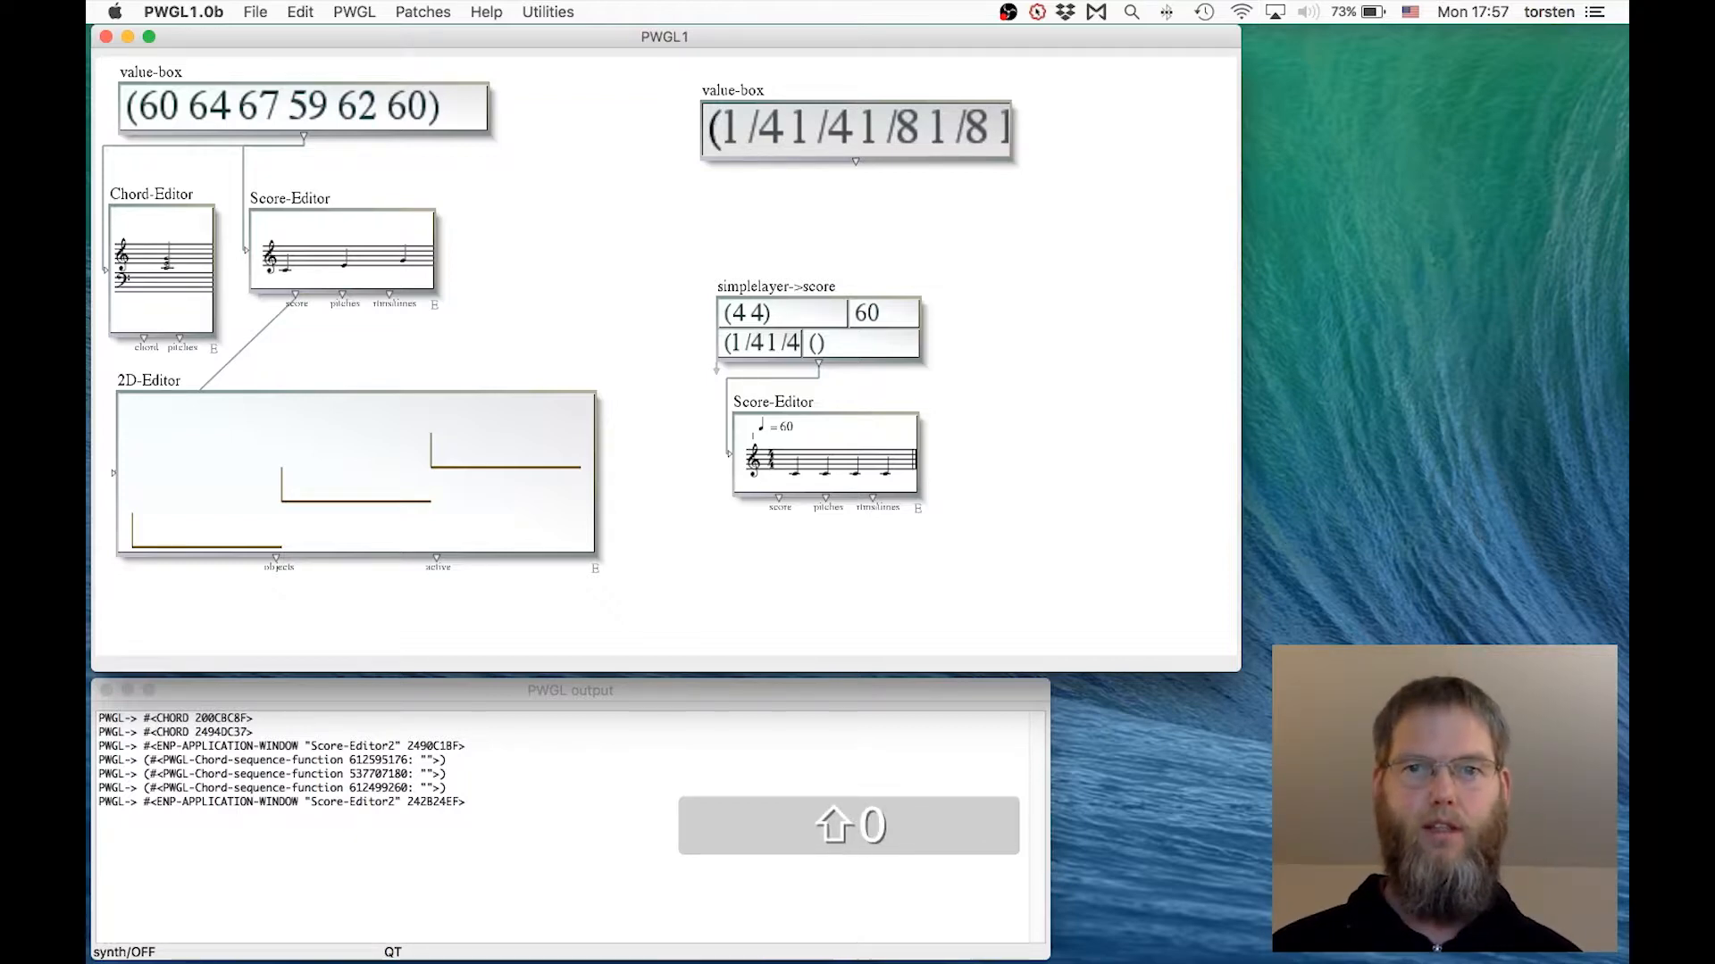
key("Return")
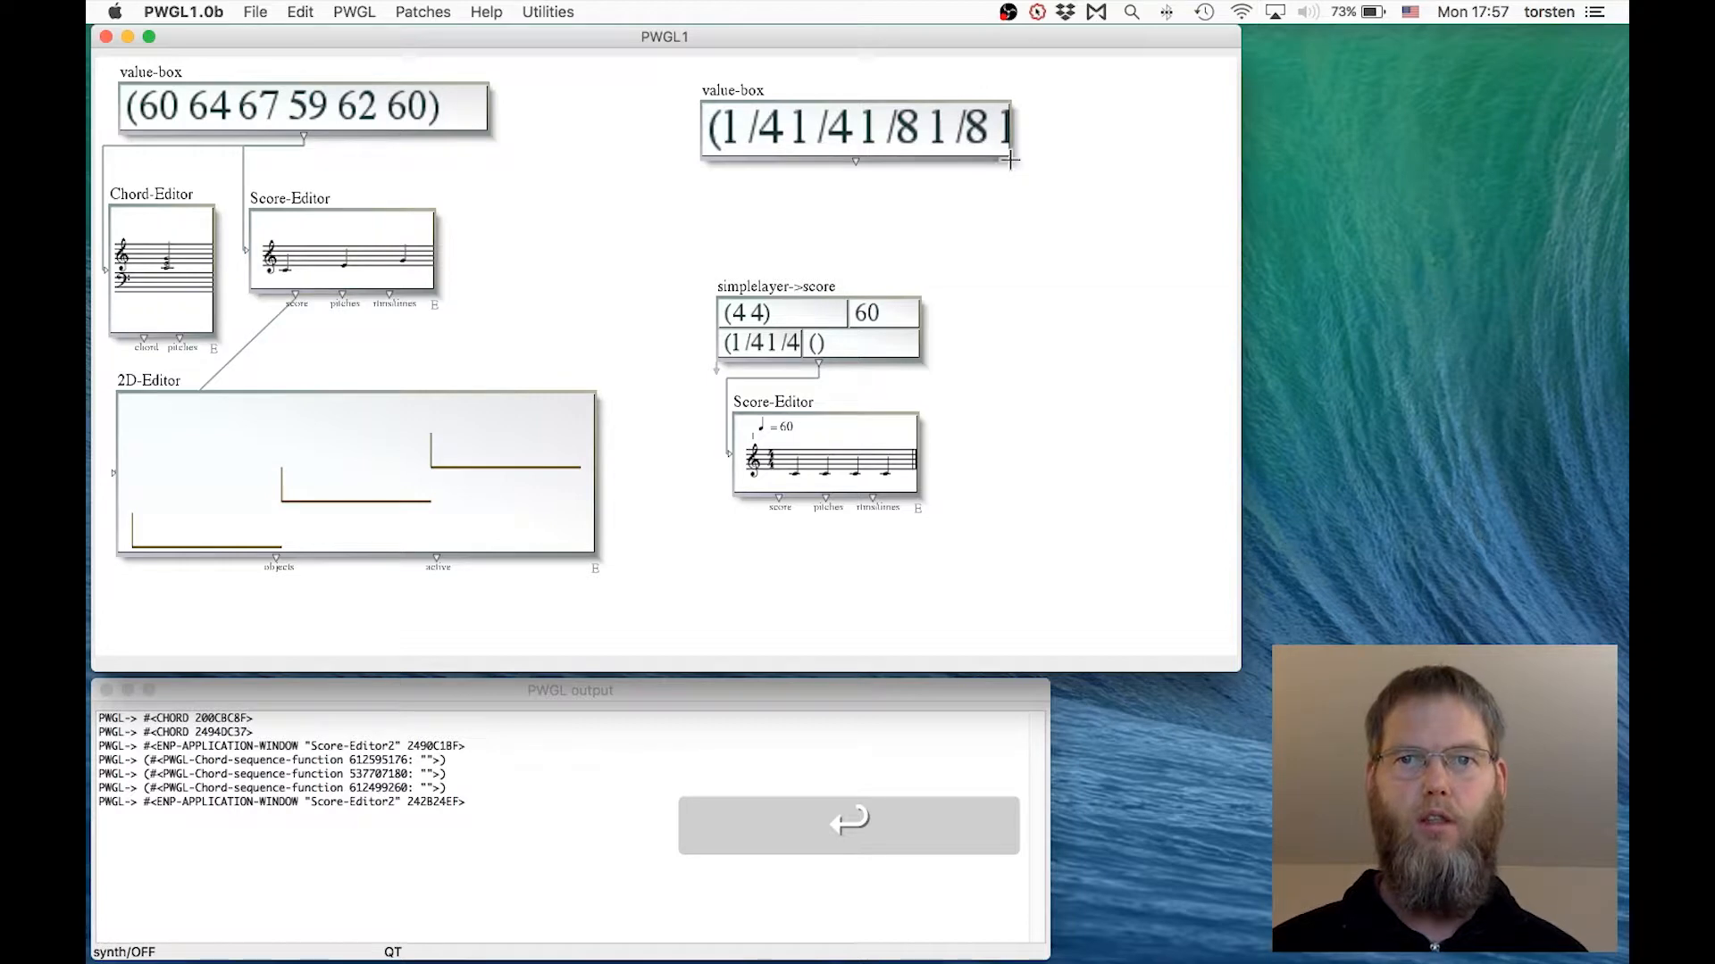
left_click_drag(1009, 160, 1139, 164)
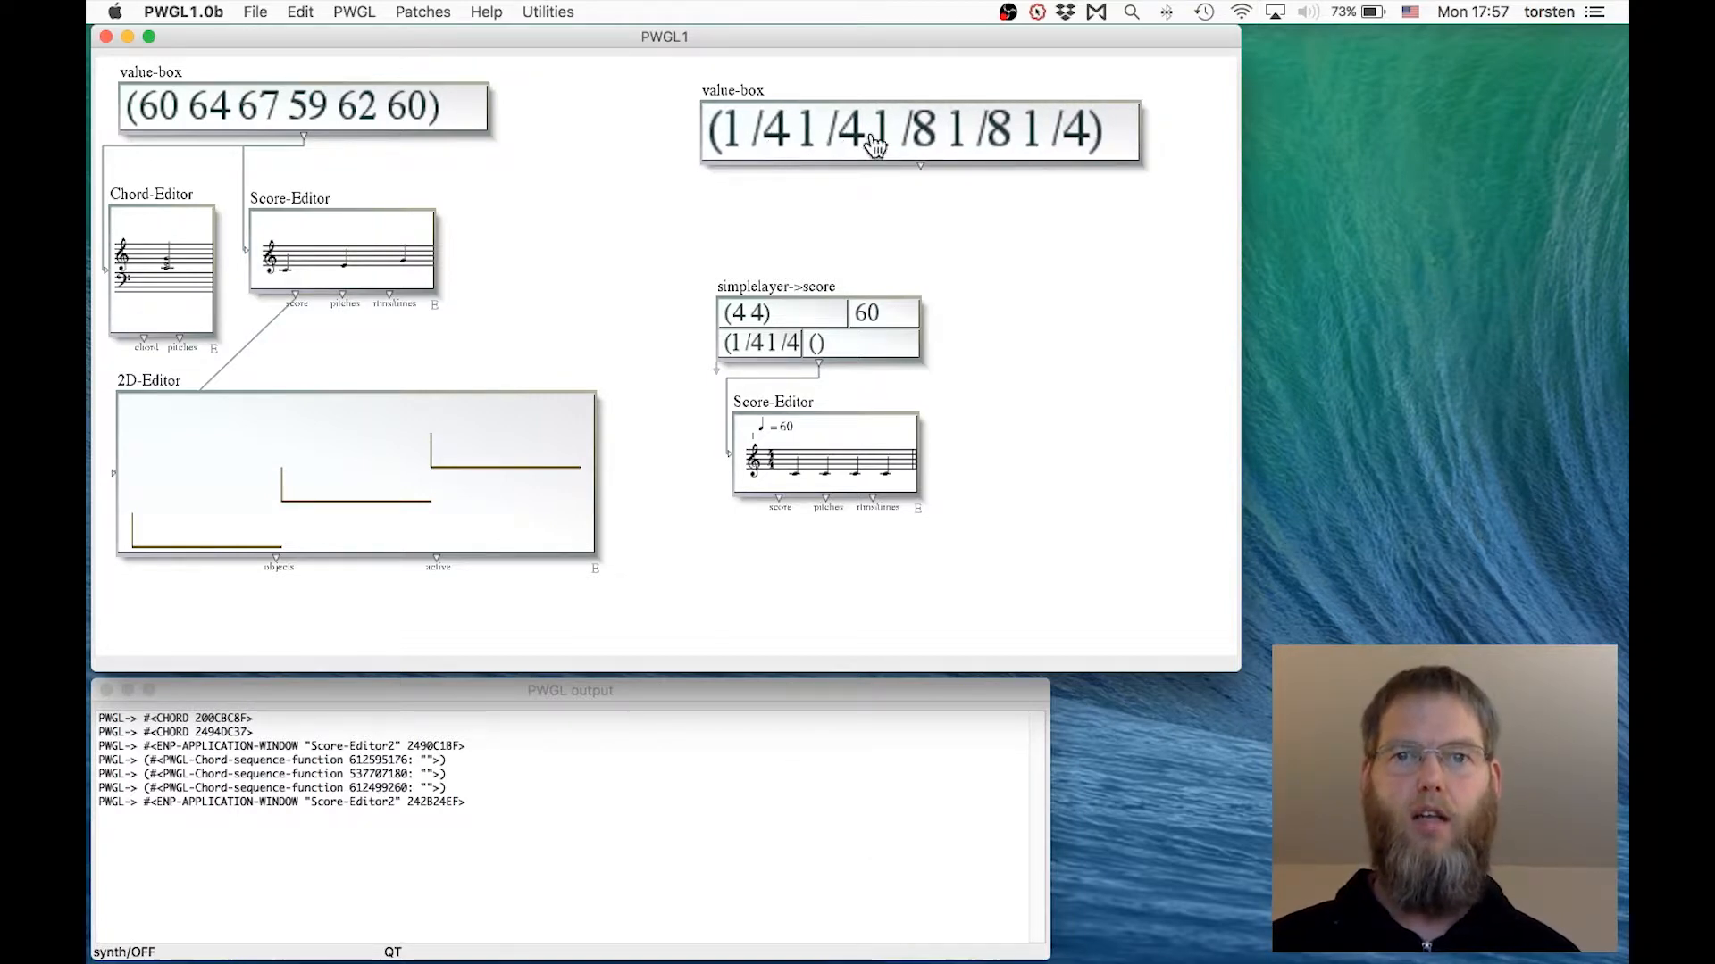
- Connect the rhythm value-box to the rhythm input of simplelayer->score, evaluate the Score-Editor below it and play the score
left_click_drag(921, 168, 759, 345)
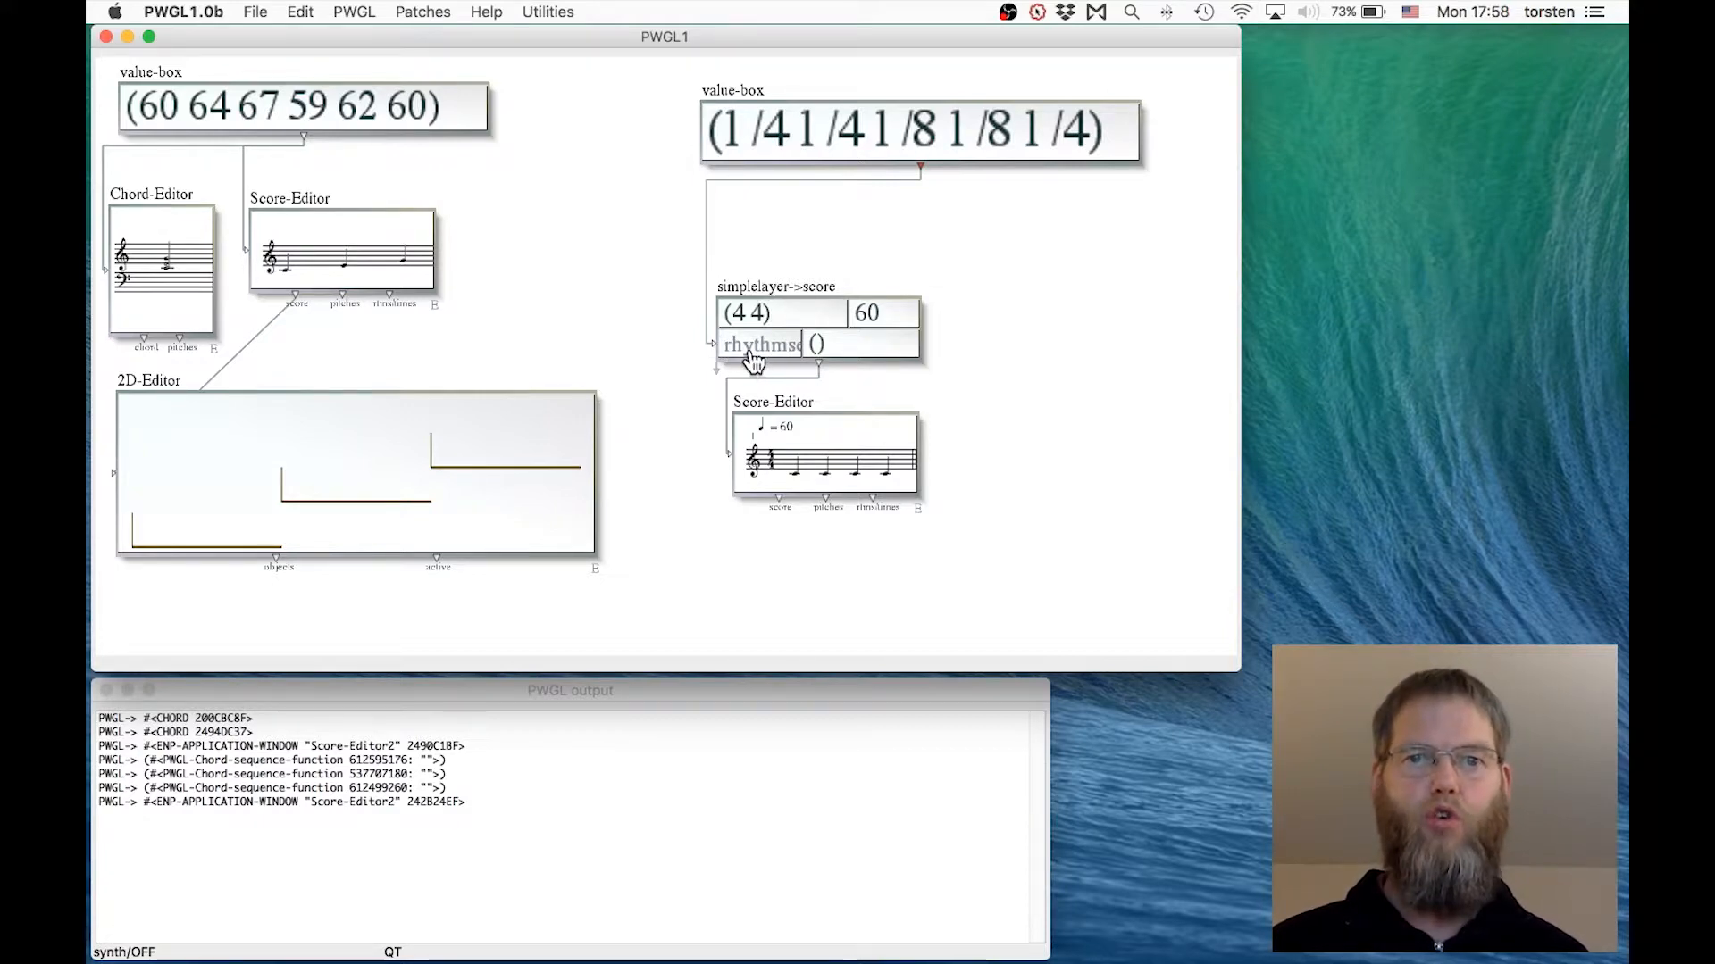
left_click_drag(697, 380, 754, 427)
key("v")
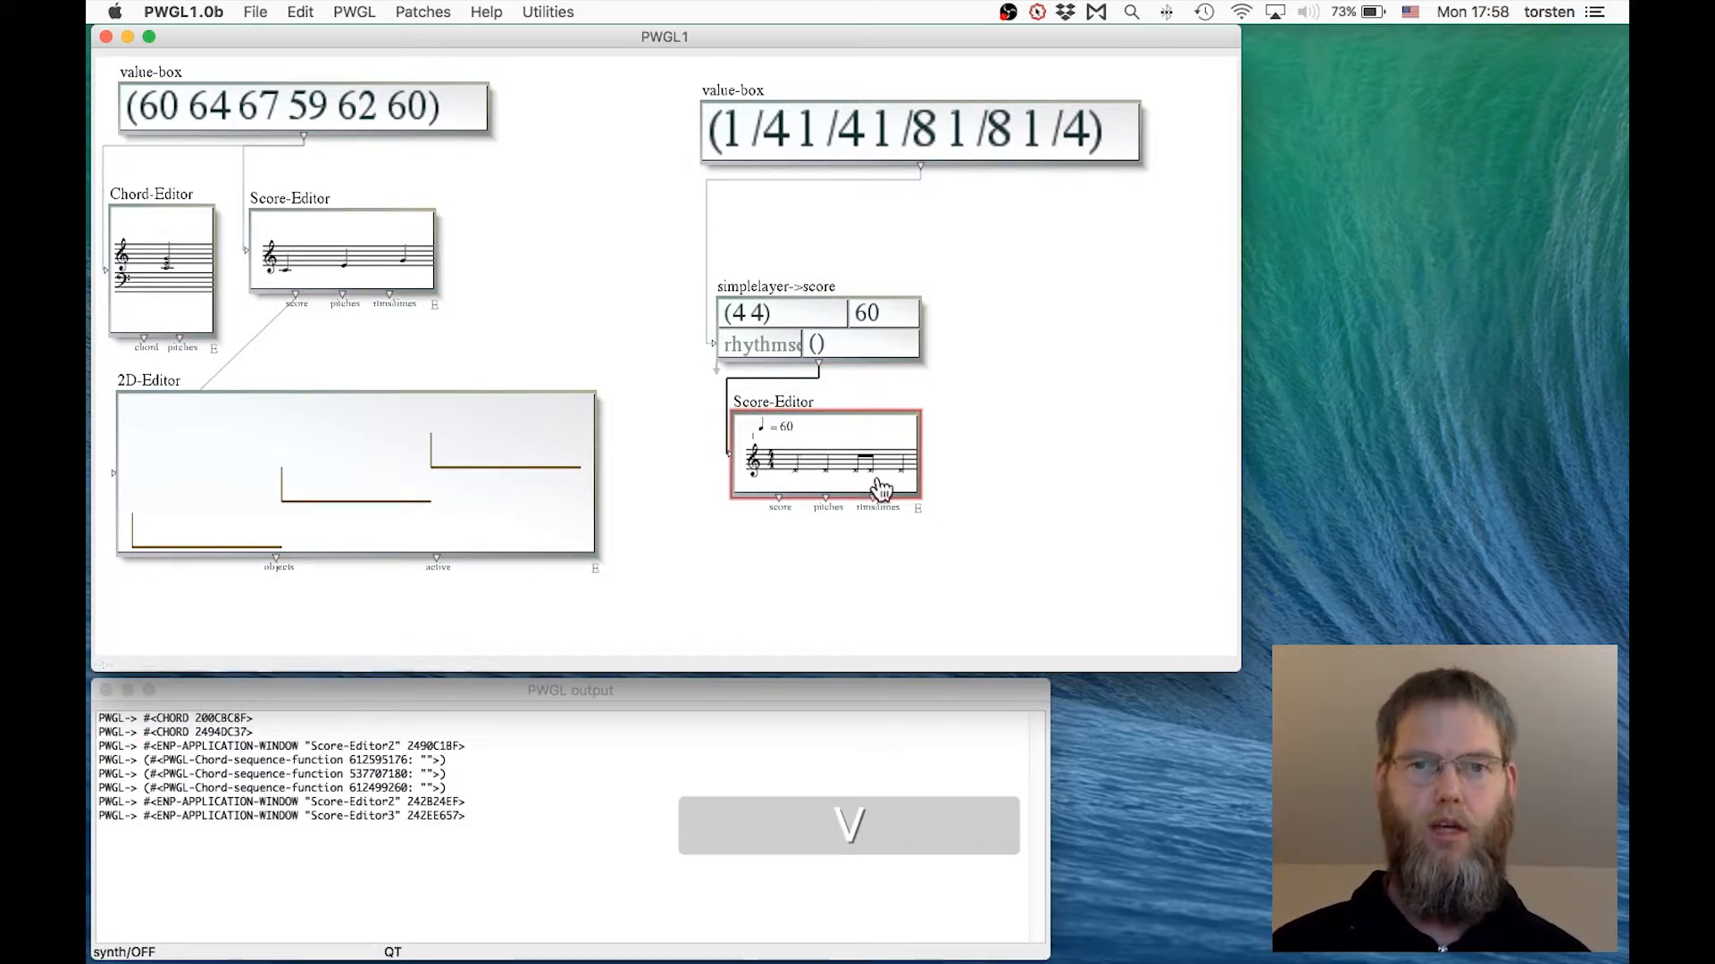
key("space")
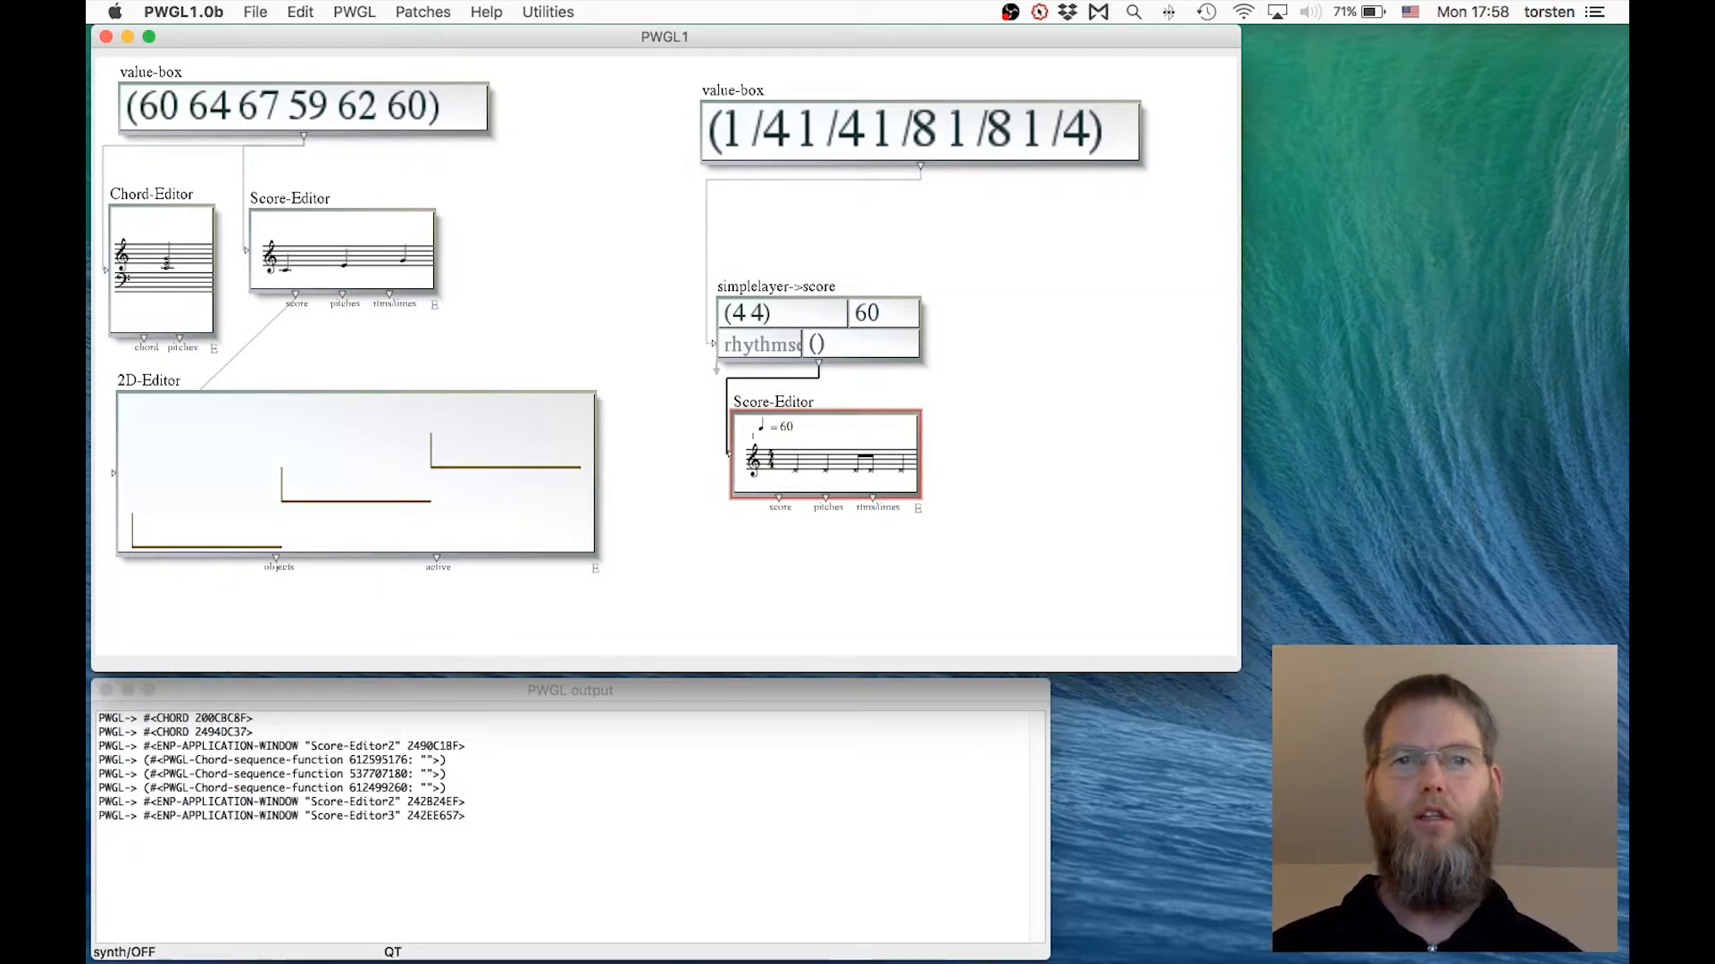
- Align the Score-Editor under simplelayer->score, enlarge its notation and widen the box to fit the whole measure
left_click_drag(767, 408, 757, 403)
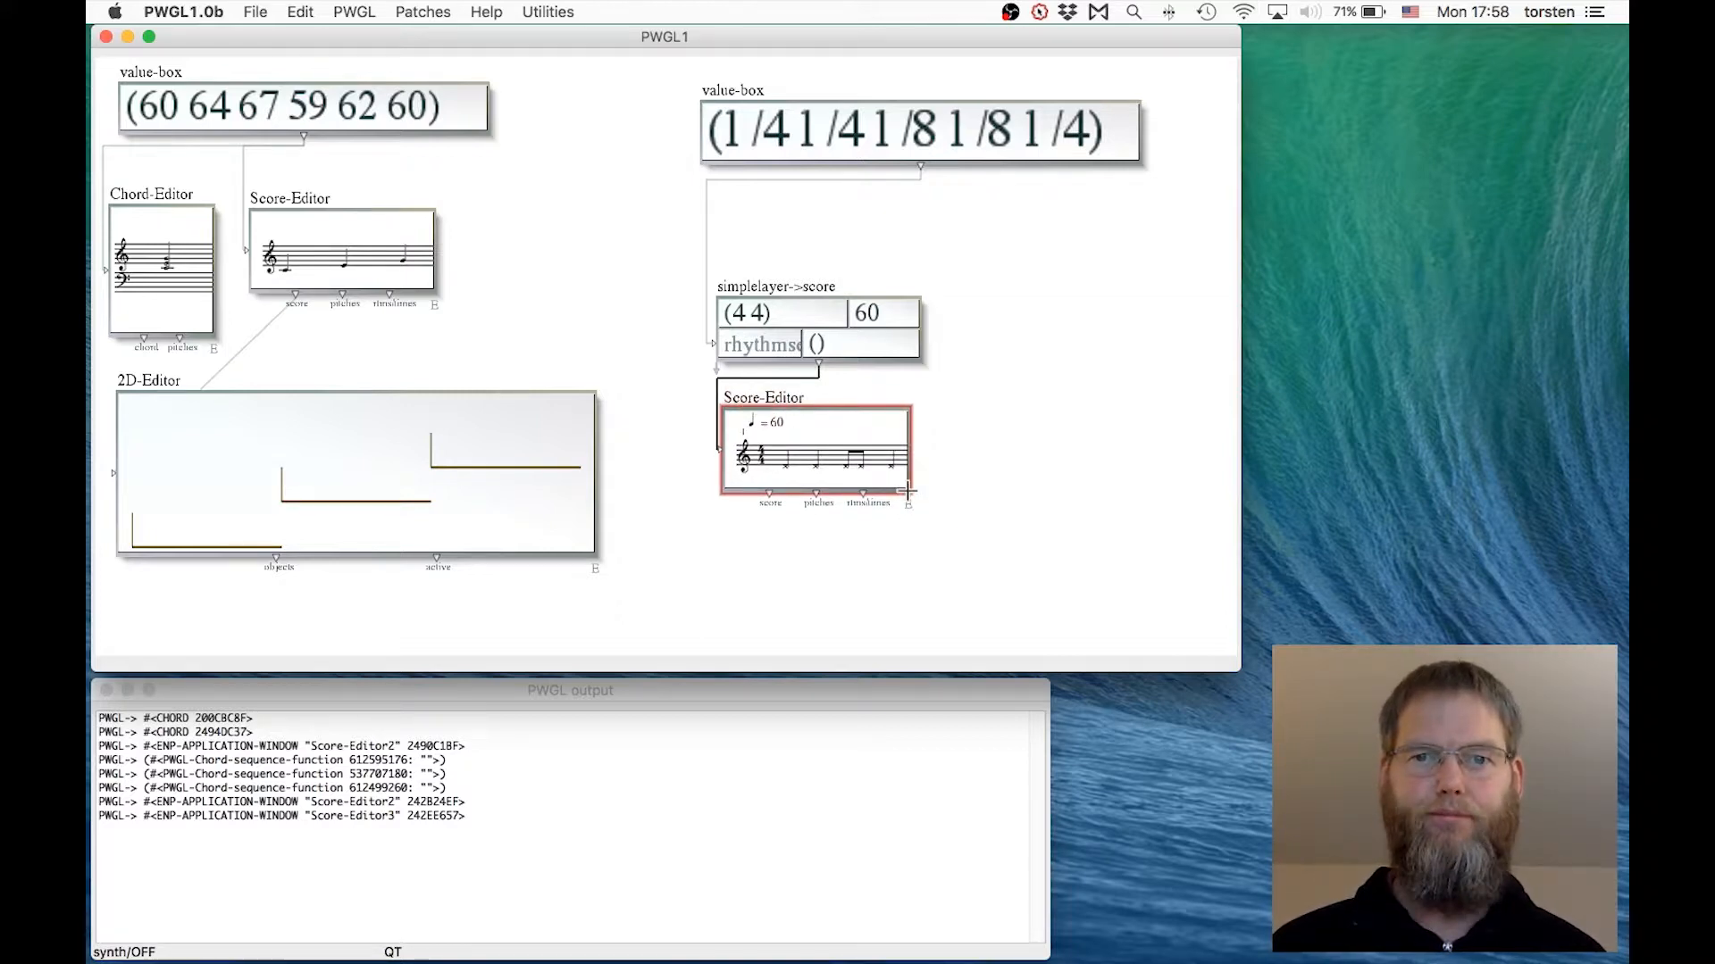
left_click_drag(906, 490, 964, 503)
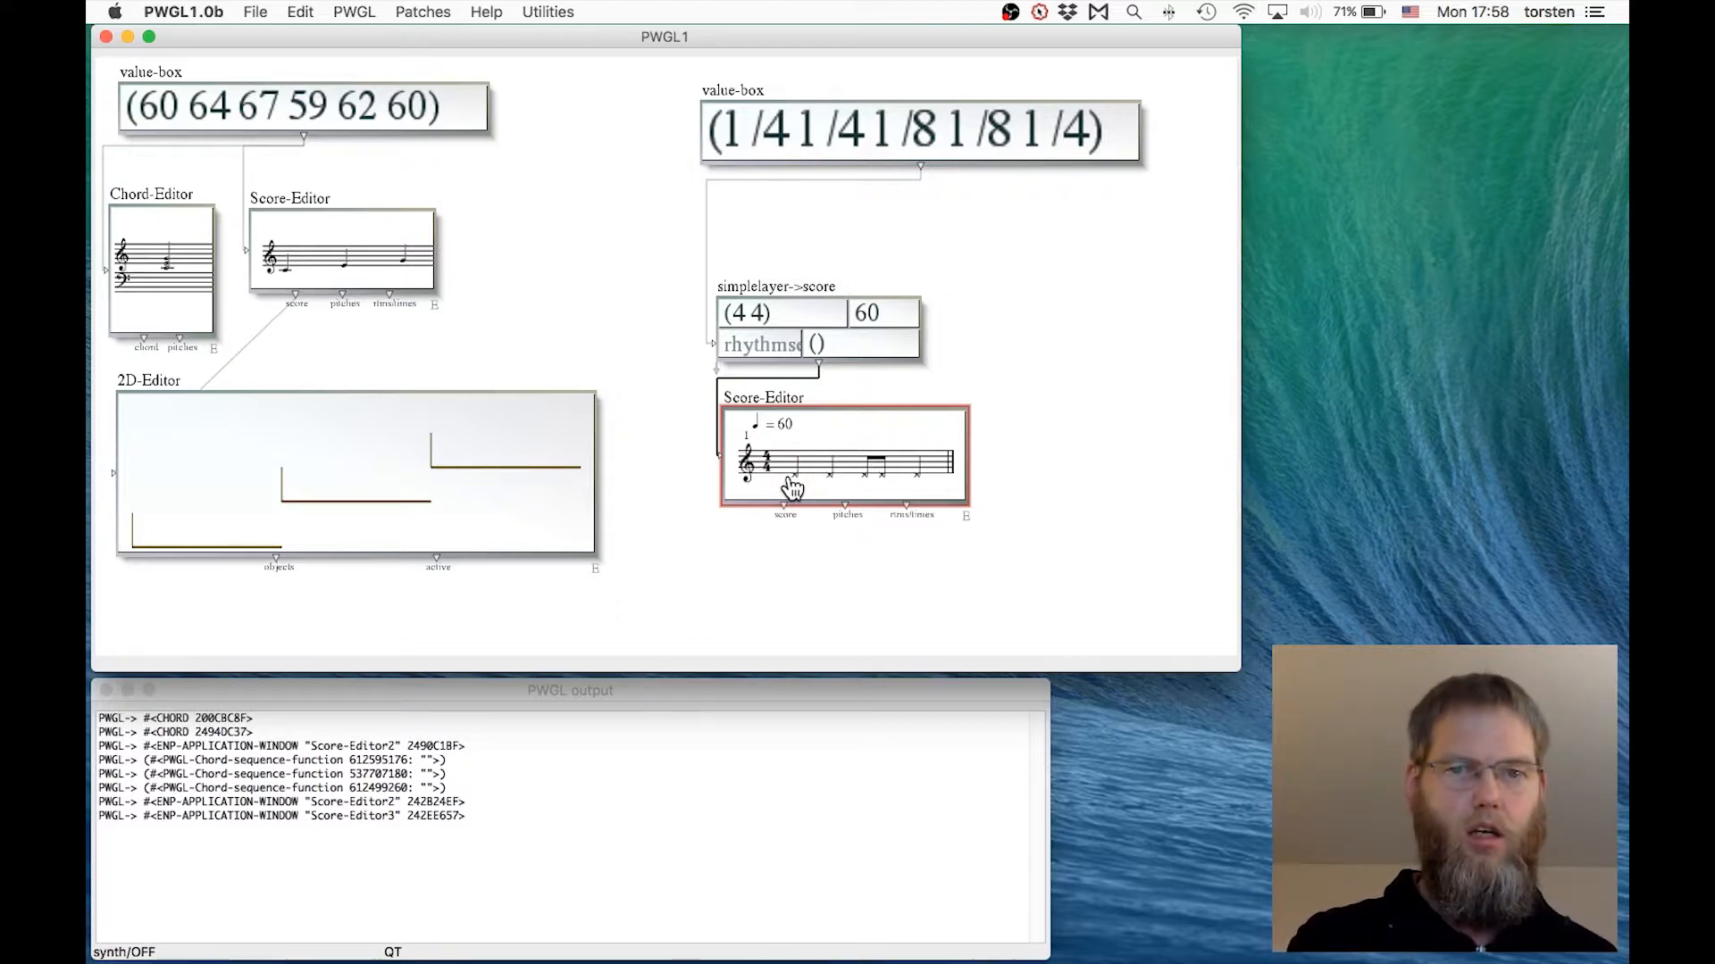
scroll(792, 488, "up", 5)
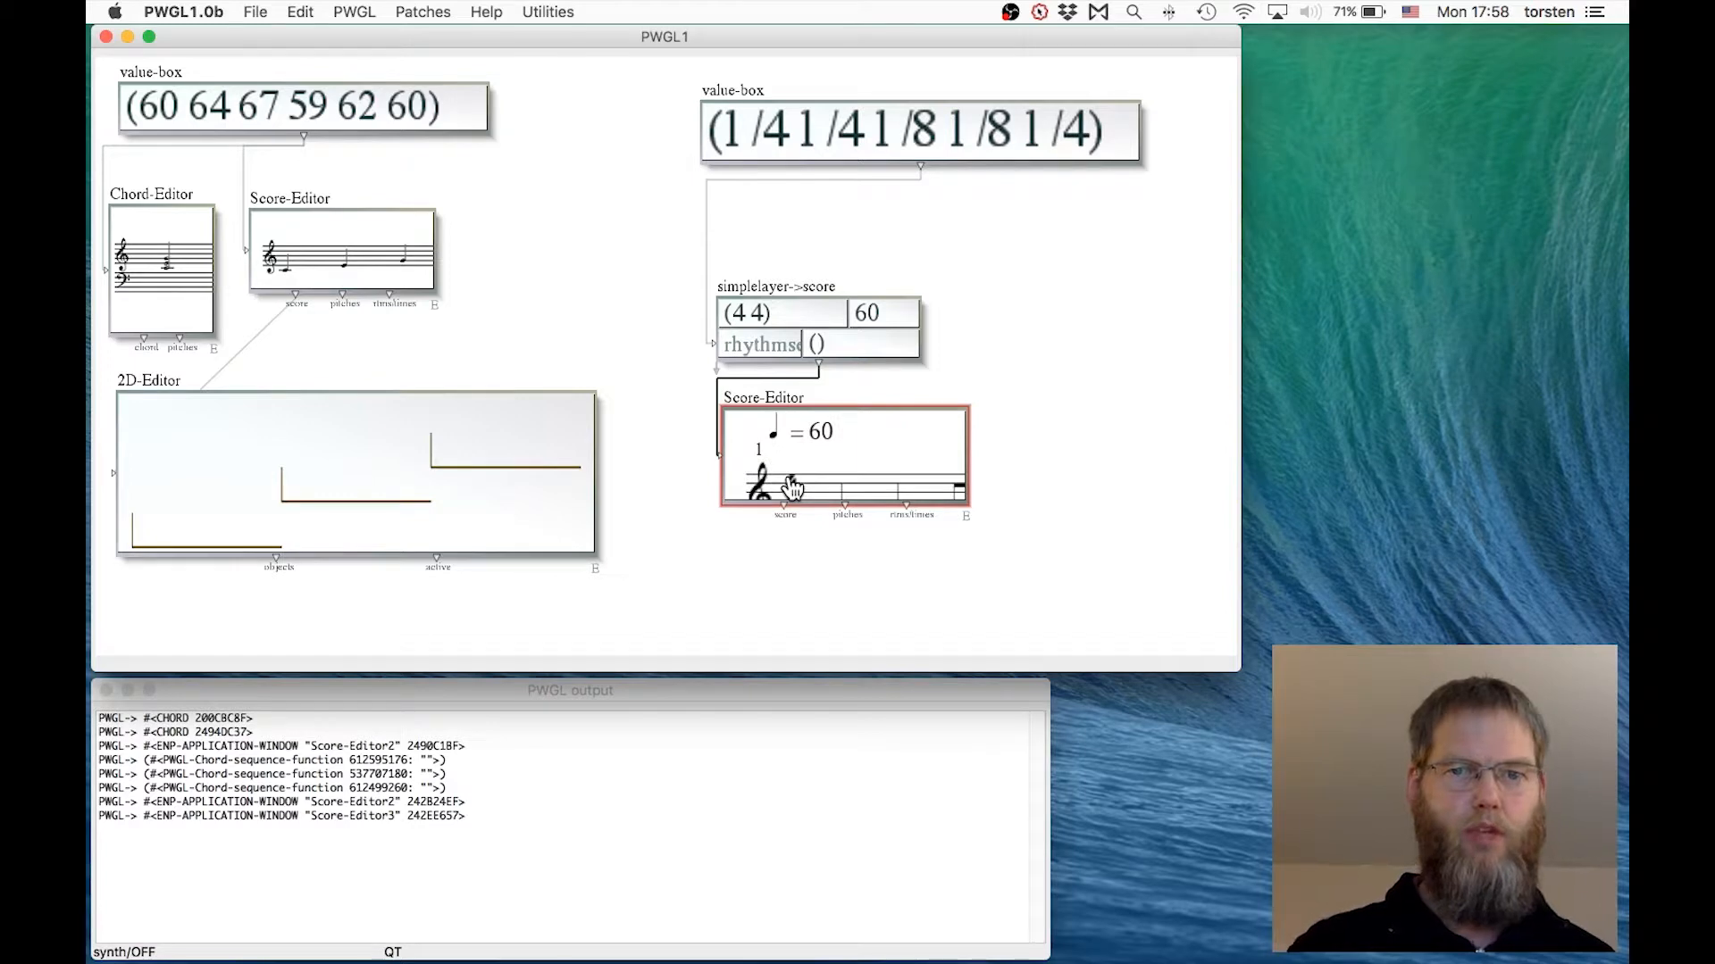
scroll(792, 489, "down", 5)
scroll(792, 489, "down", 2)
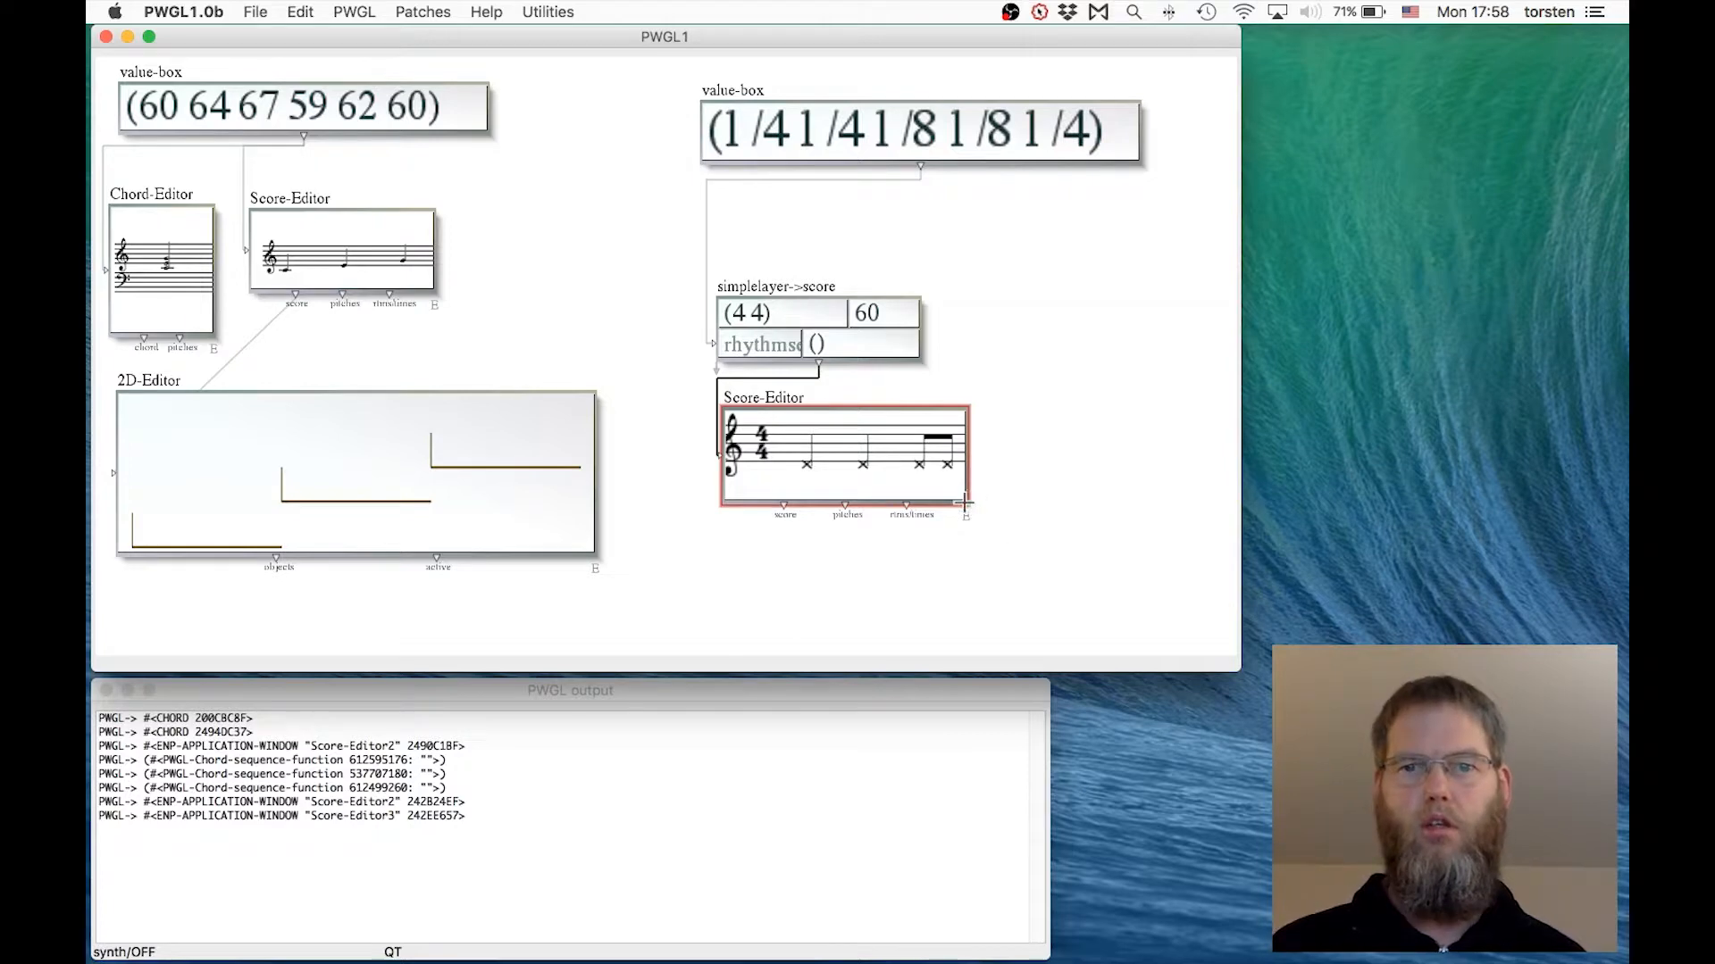
left_click_drag(965, 502, 1129, 514)
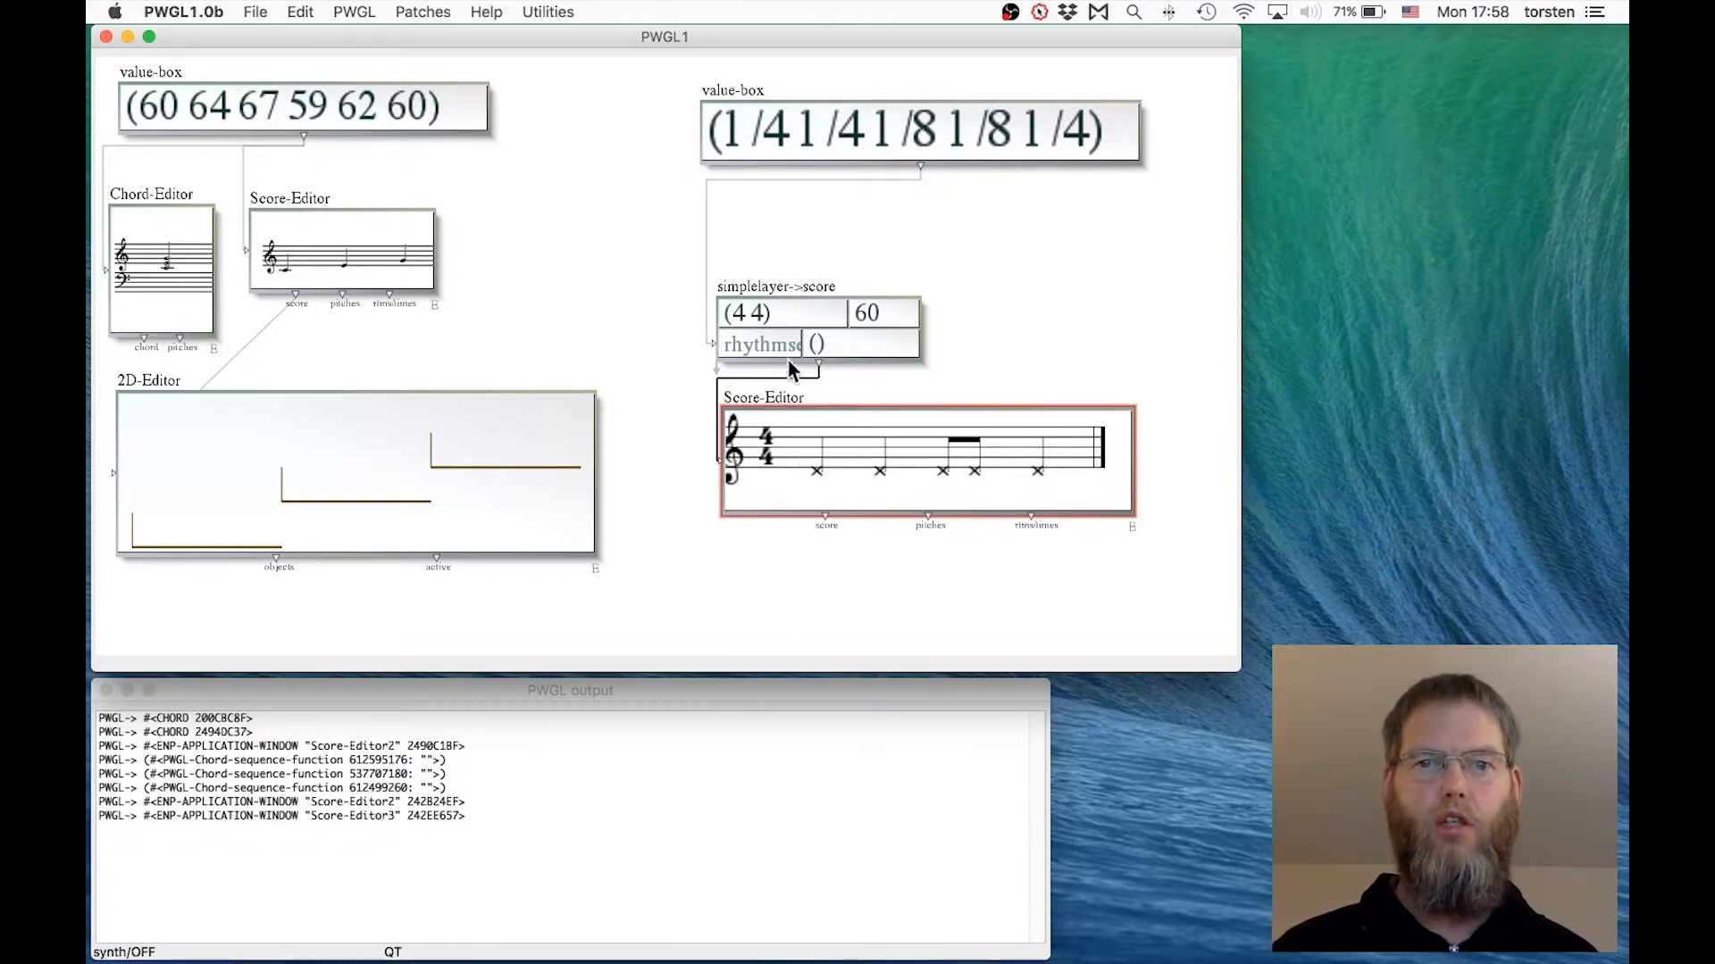
- Set the time signature in simplelayer->score to (3 4) and re-evaluate the Score-Editor
left_click(751, 314)
key("Left")
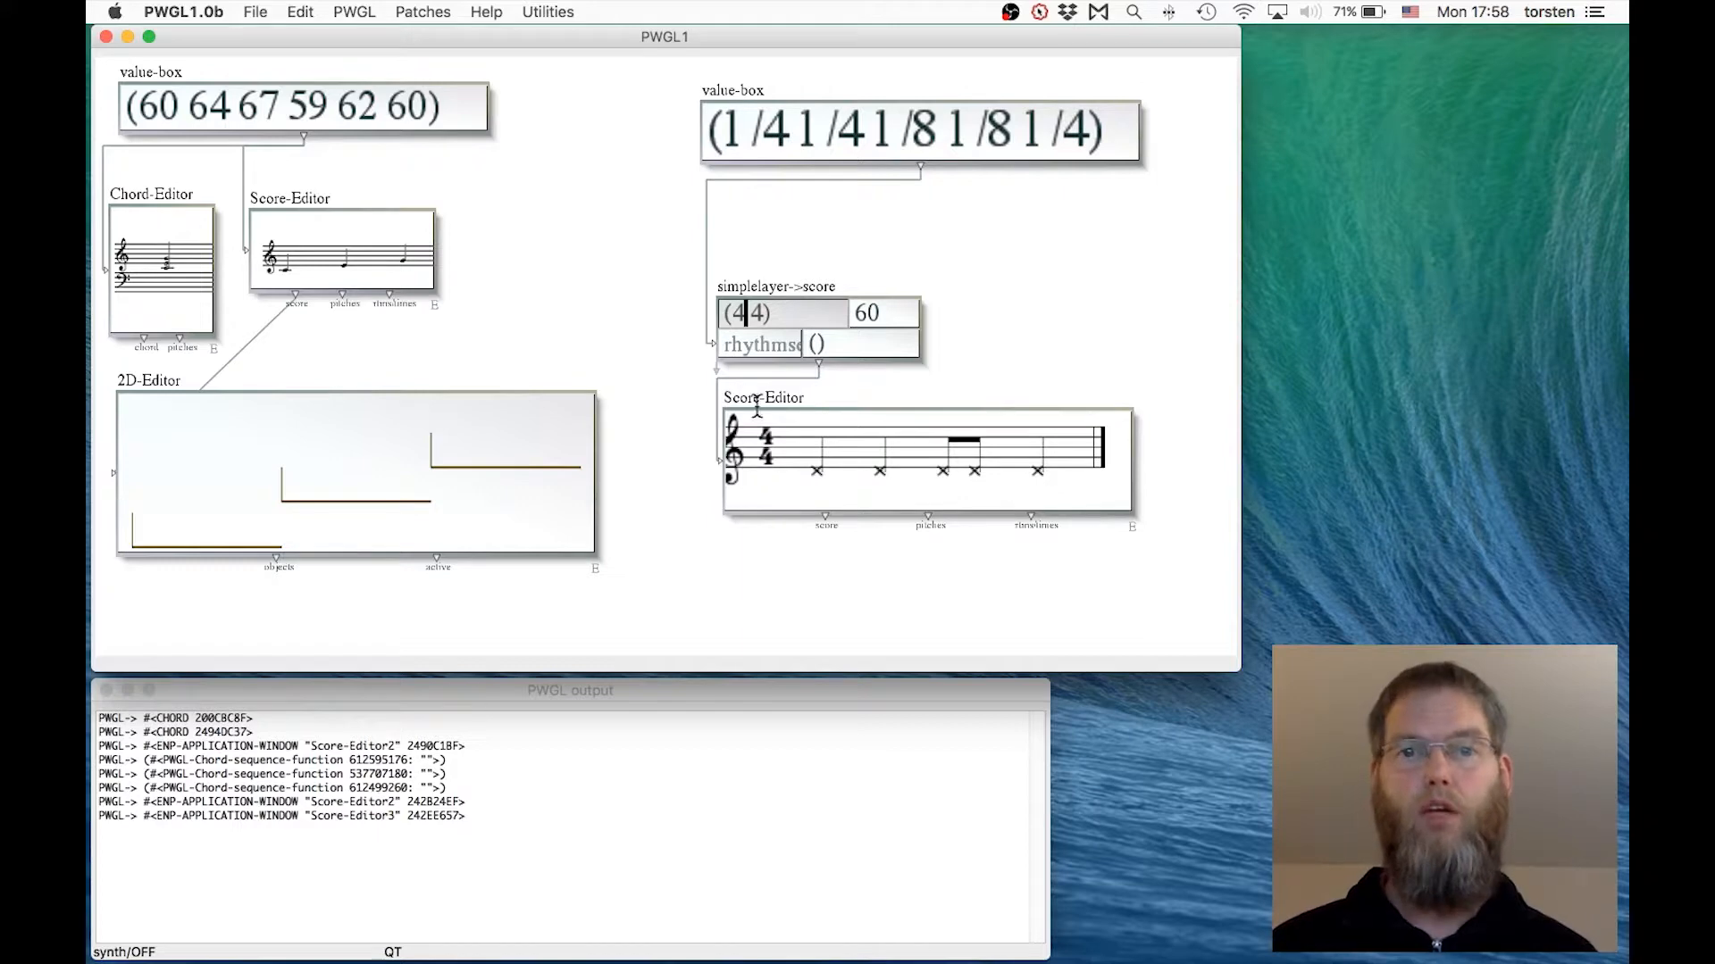
key("BackSpace")
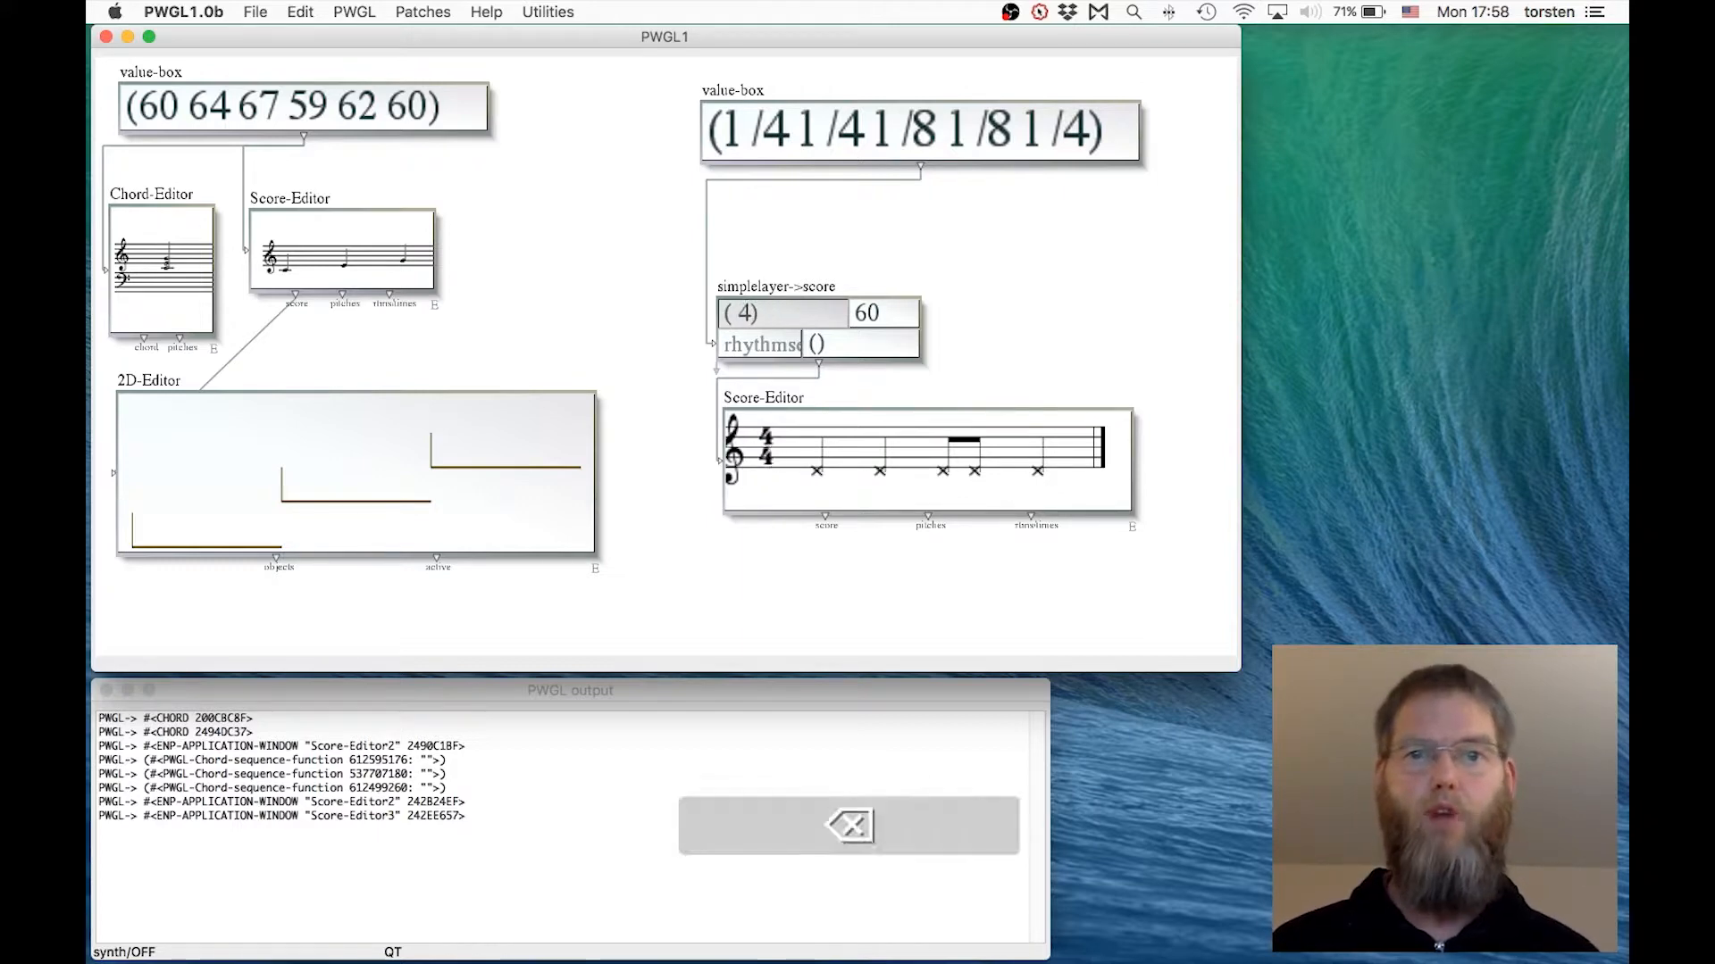
type("3")
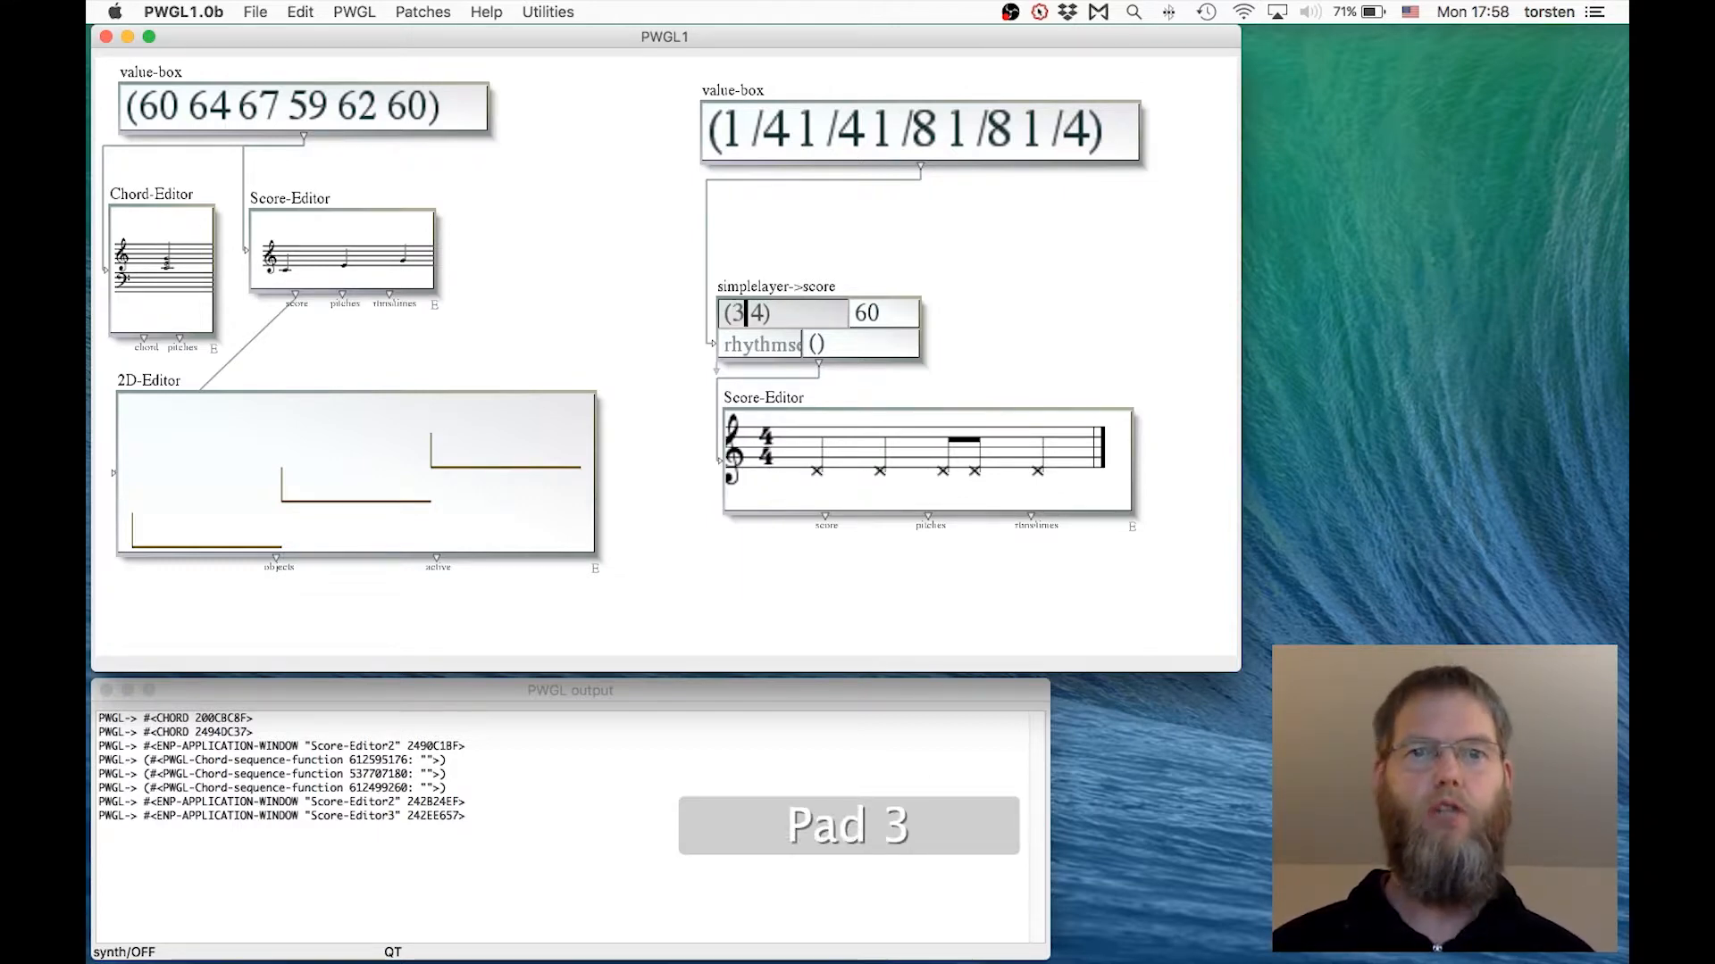
key("Return")
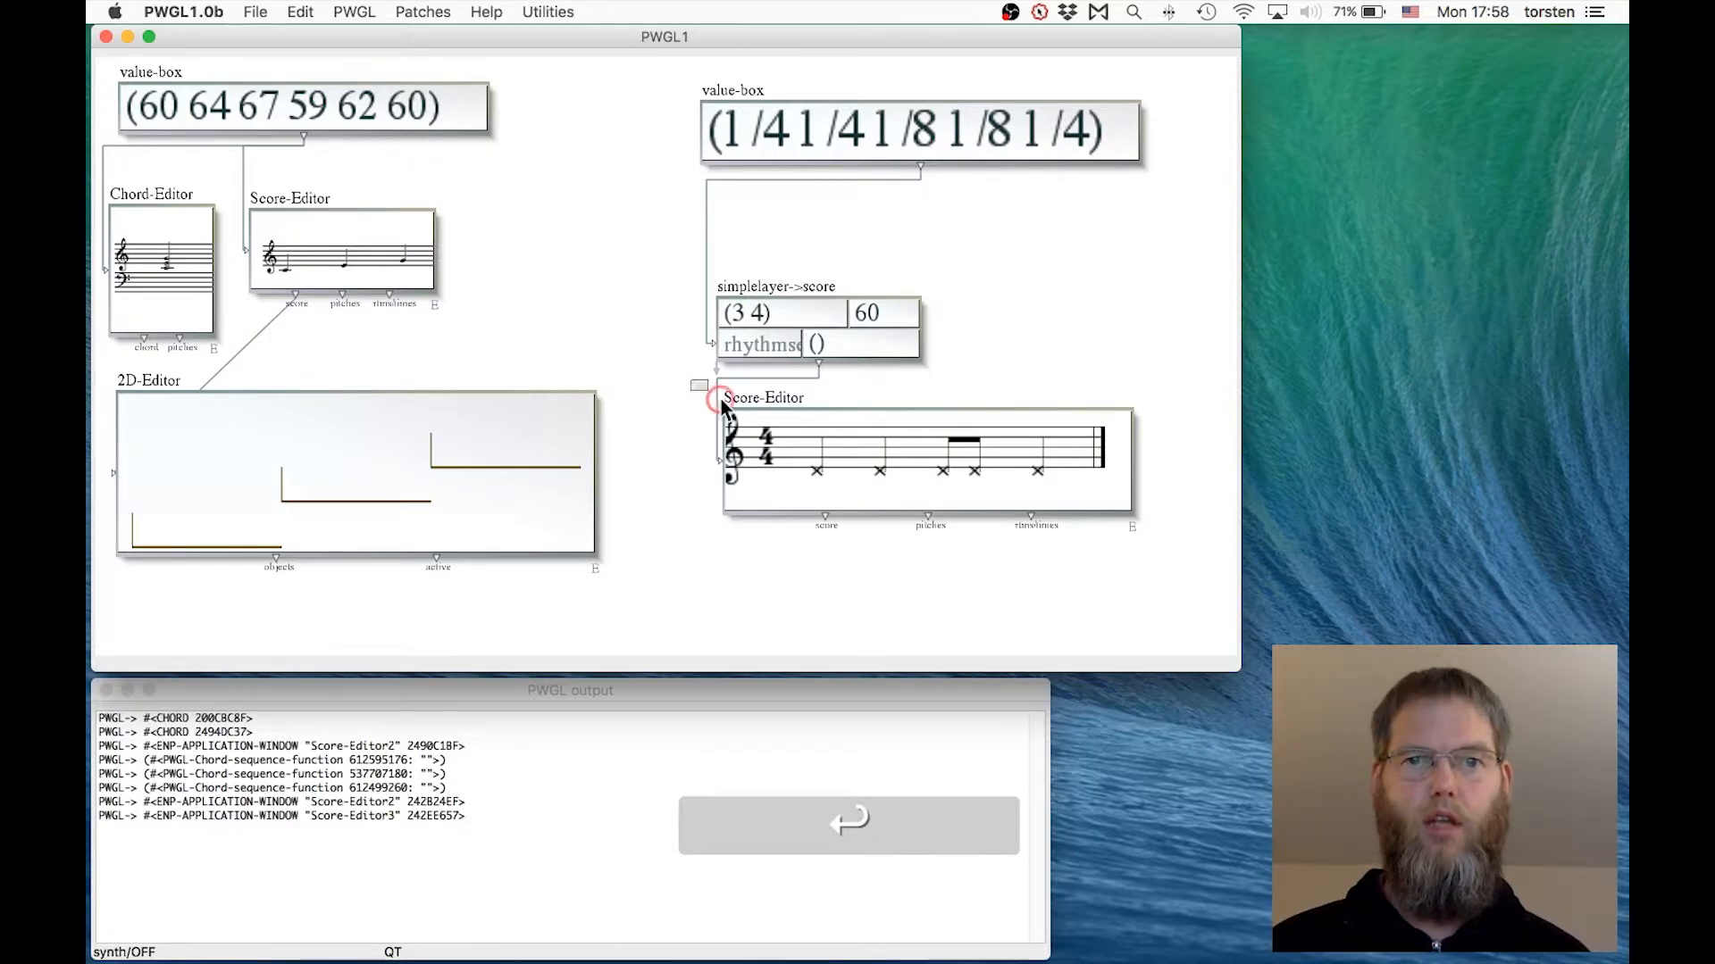
left_click(748, 415)
key("v")
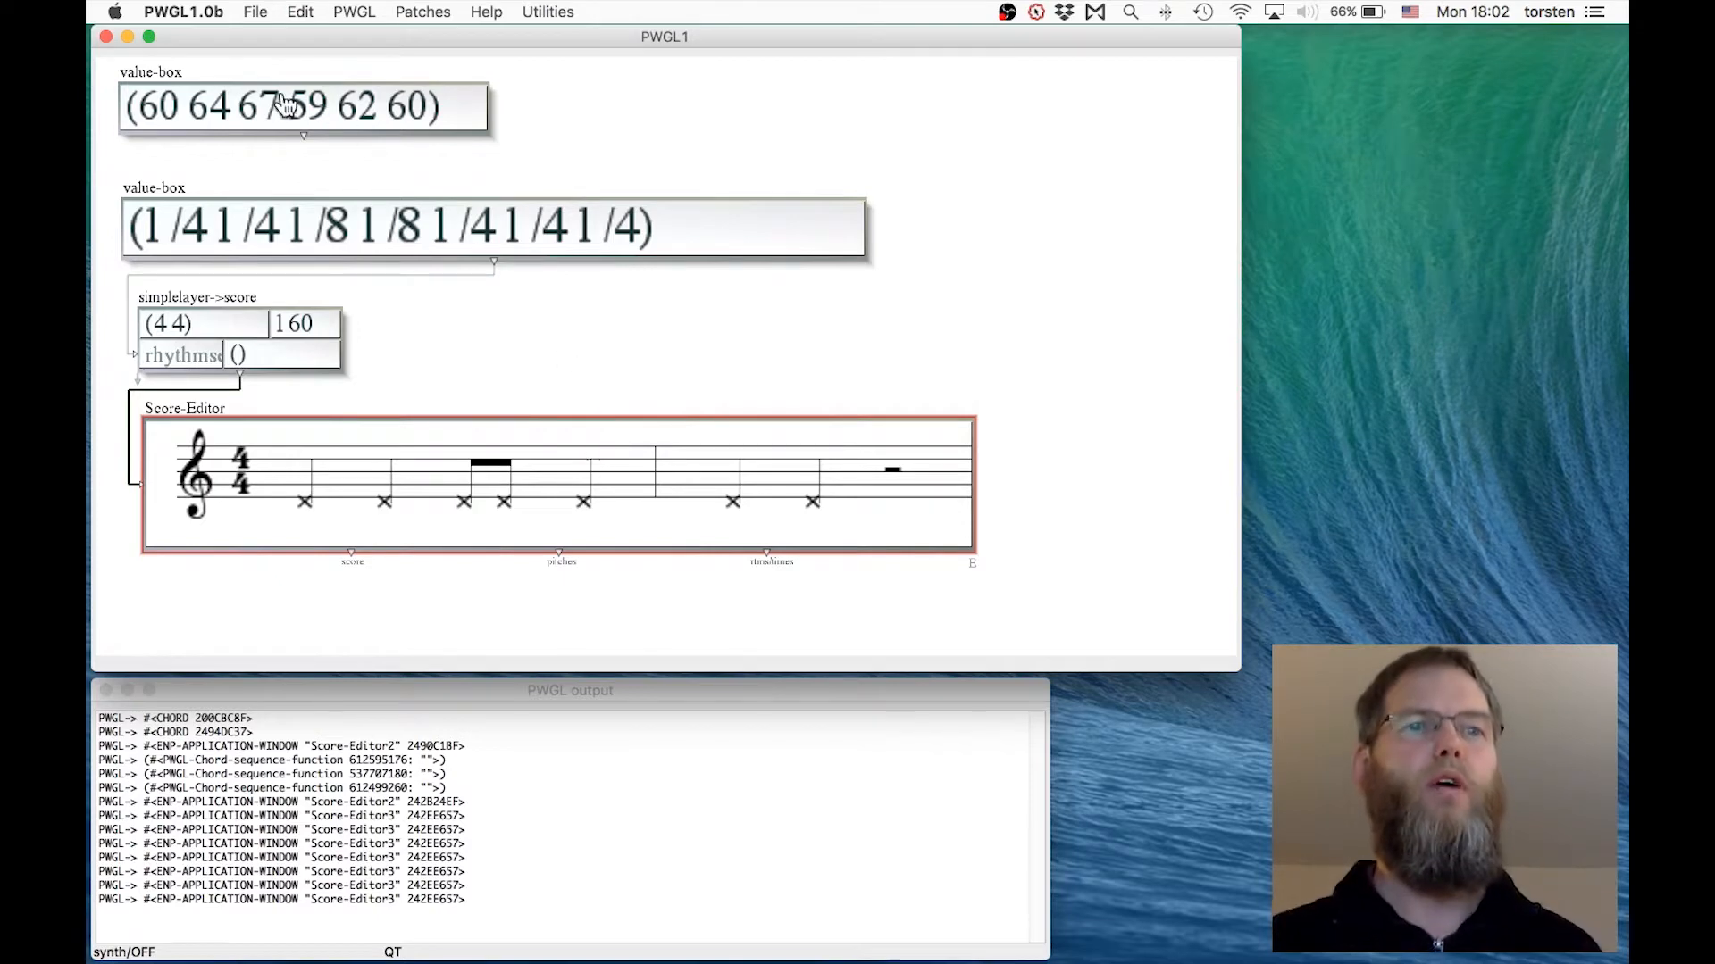
- Place the pitch-list value-box beside simplelayer->score, connect it to that box's pitch input and re-evaluate the Score-Editor
left_click_drag(172, 71, 481, 298)
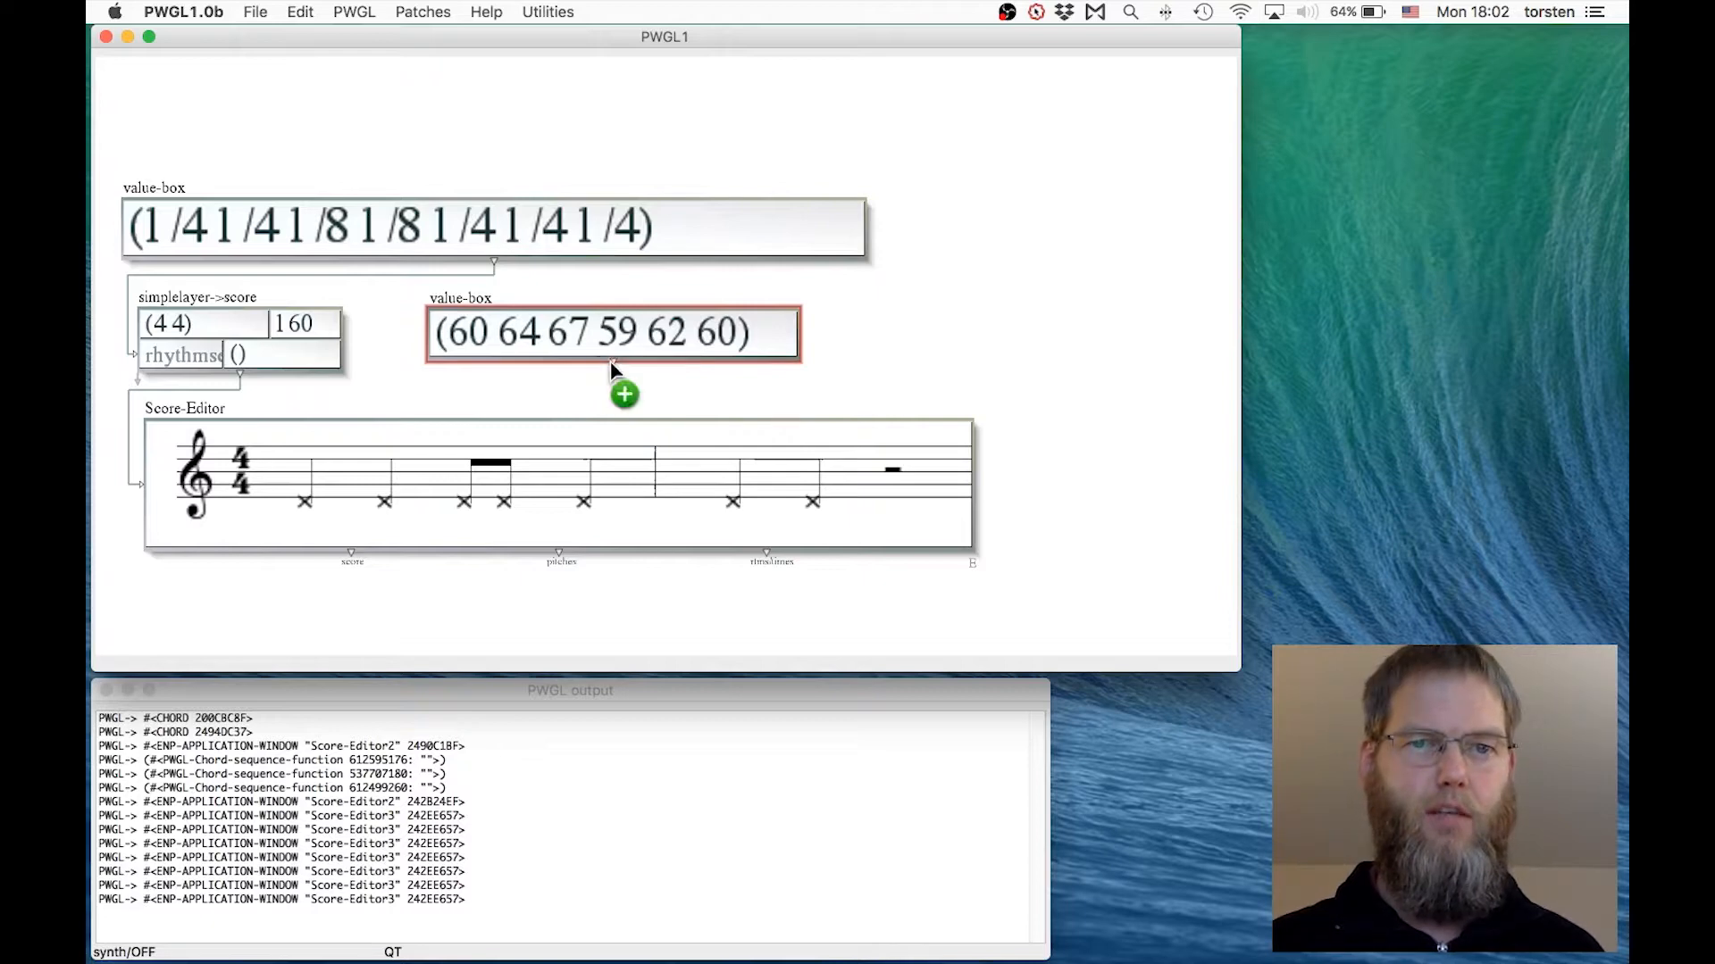
left_click_drag(611, 361, 306, 357)
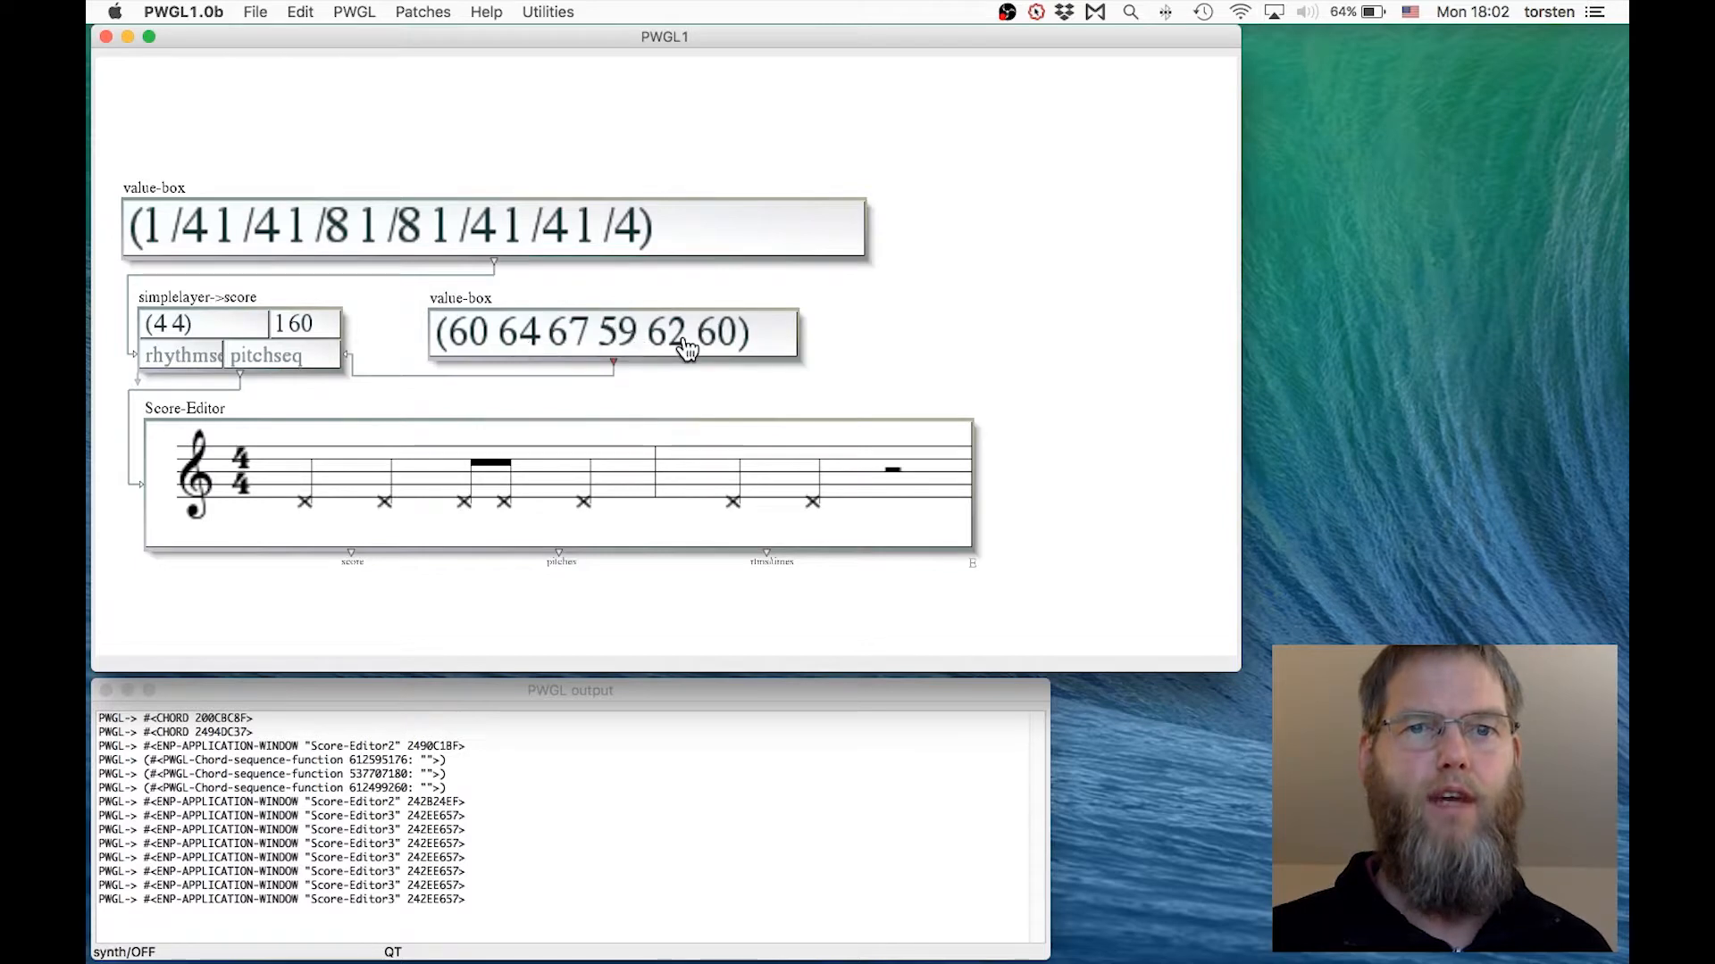
left_click(844, 461)
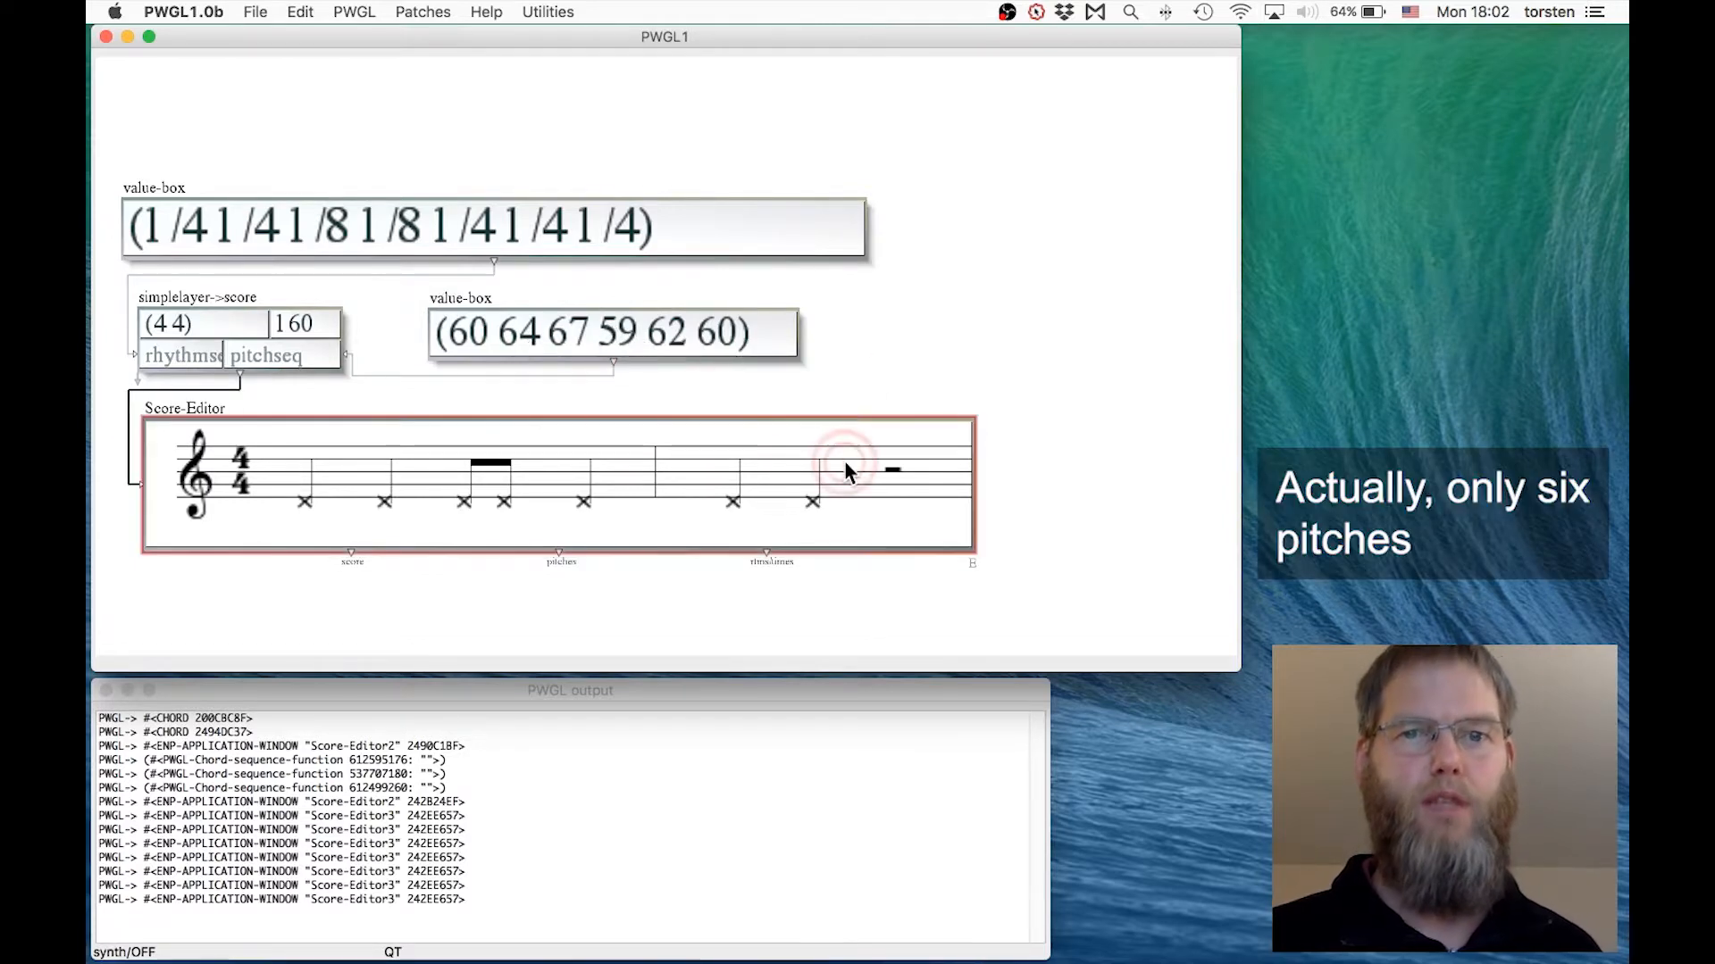
key("v")
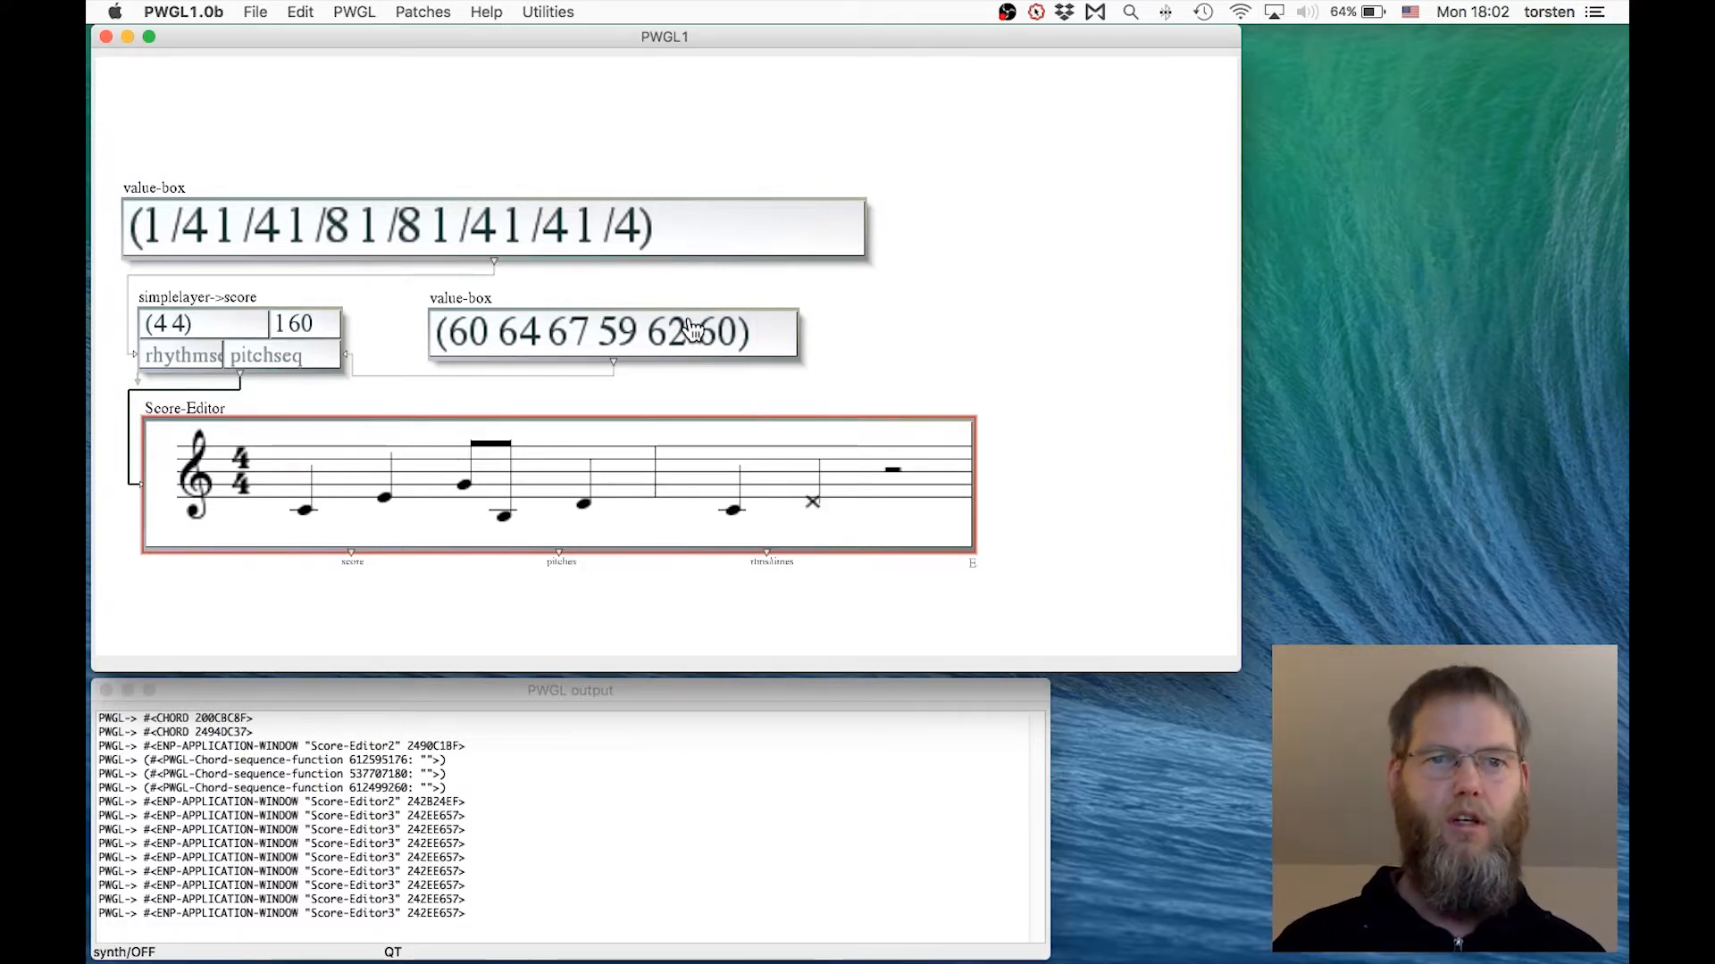
left_click(568, 329)
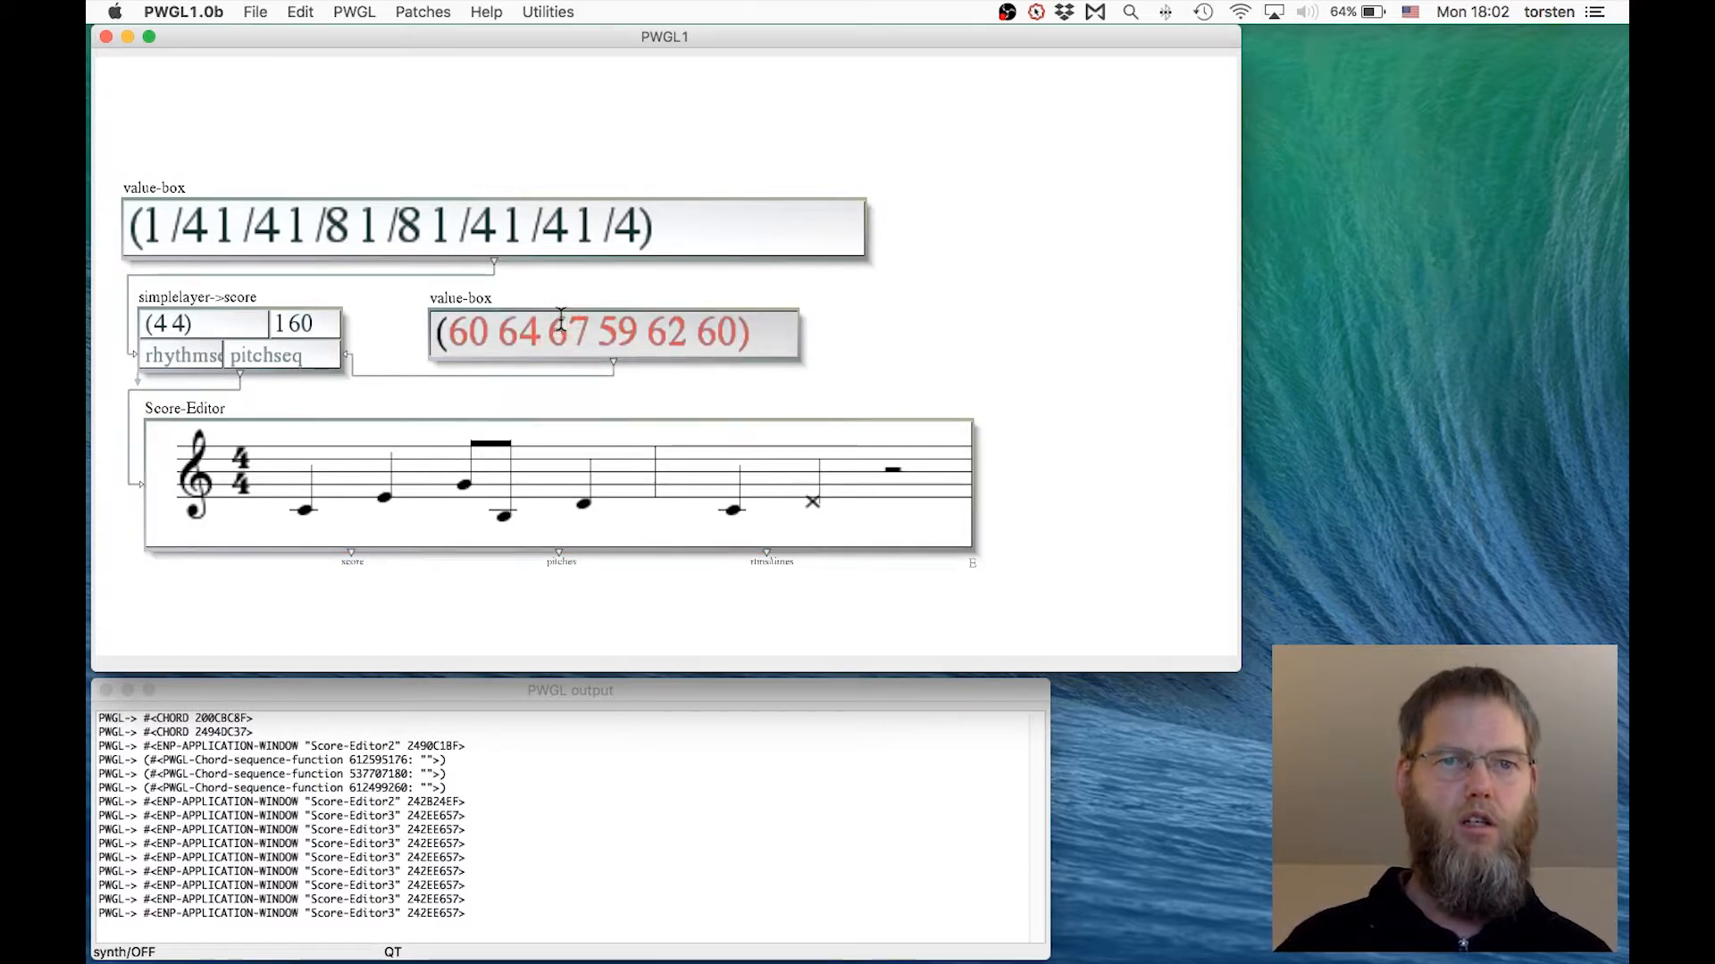
key("Left")
double_click(524, 332)
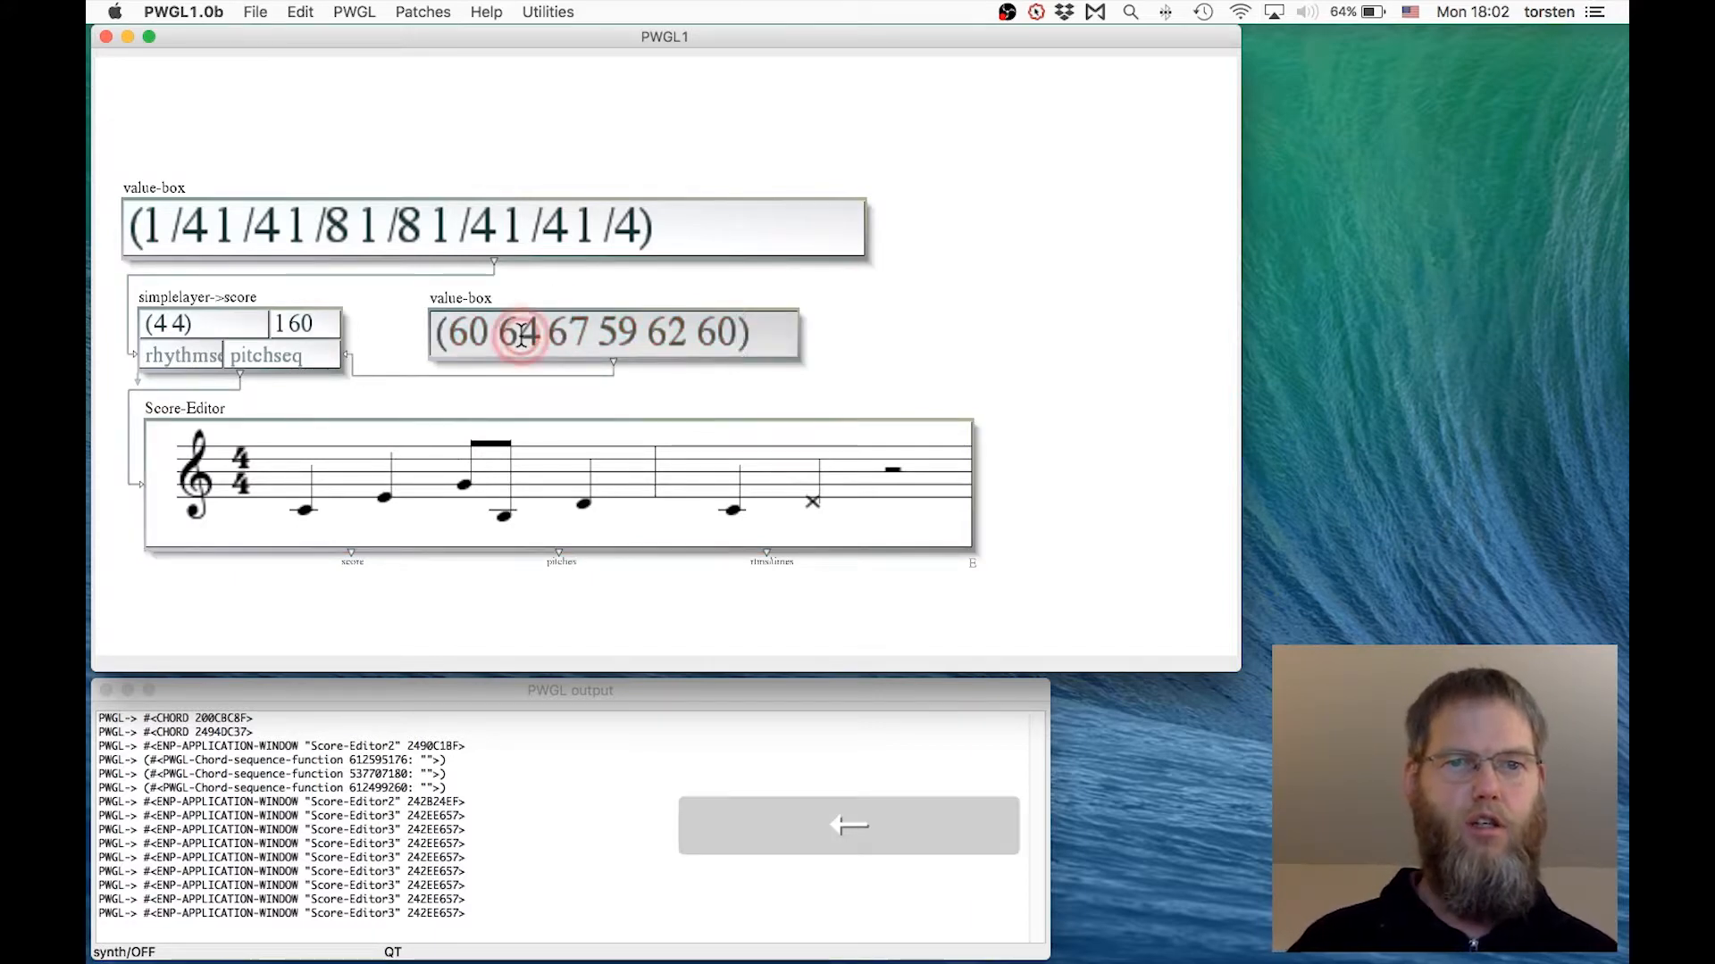
key("Right")
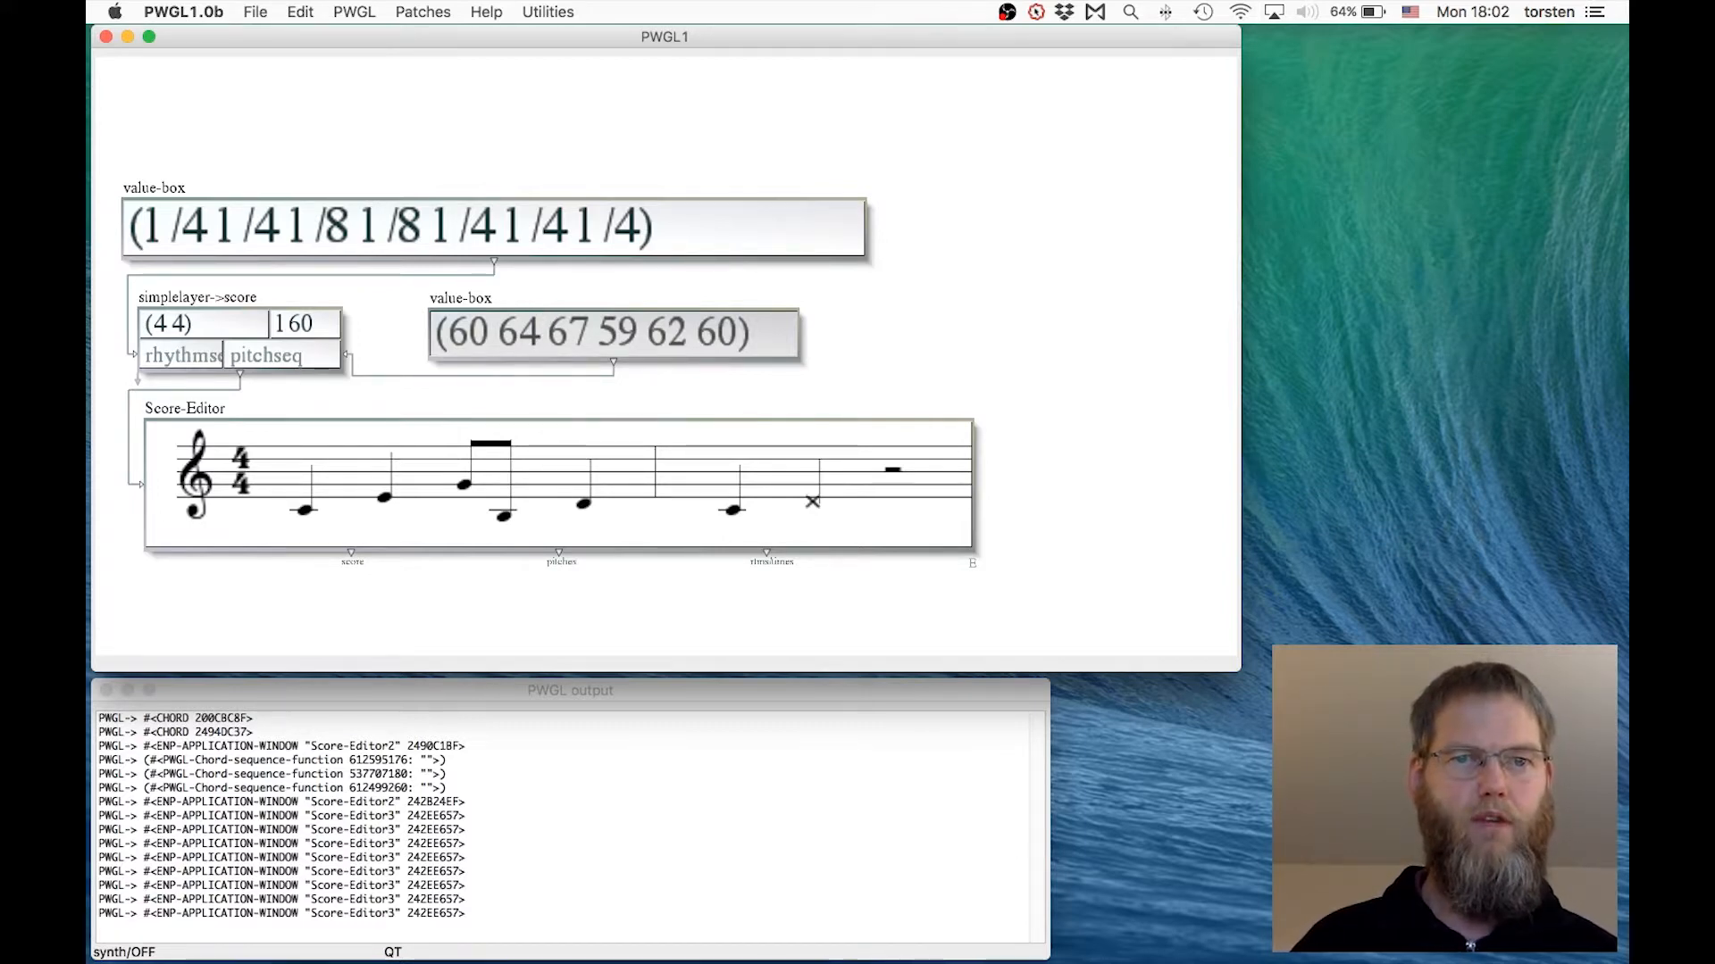
key("Right")
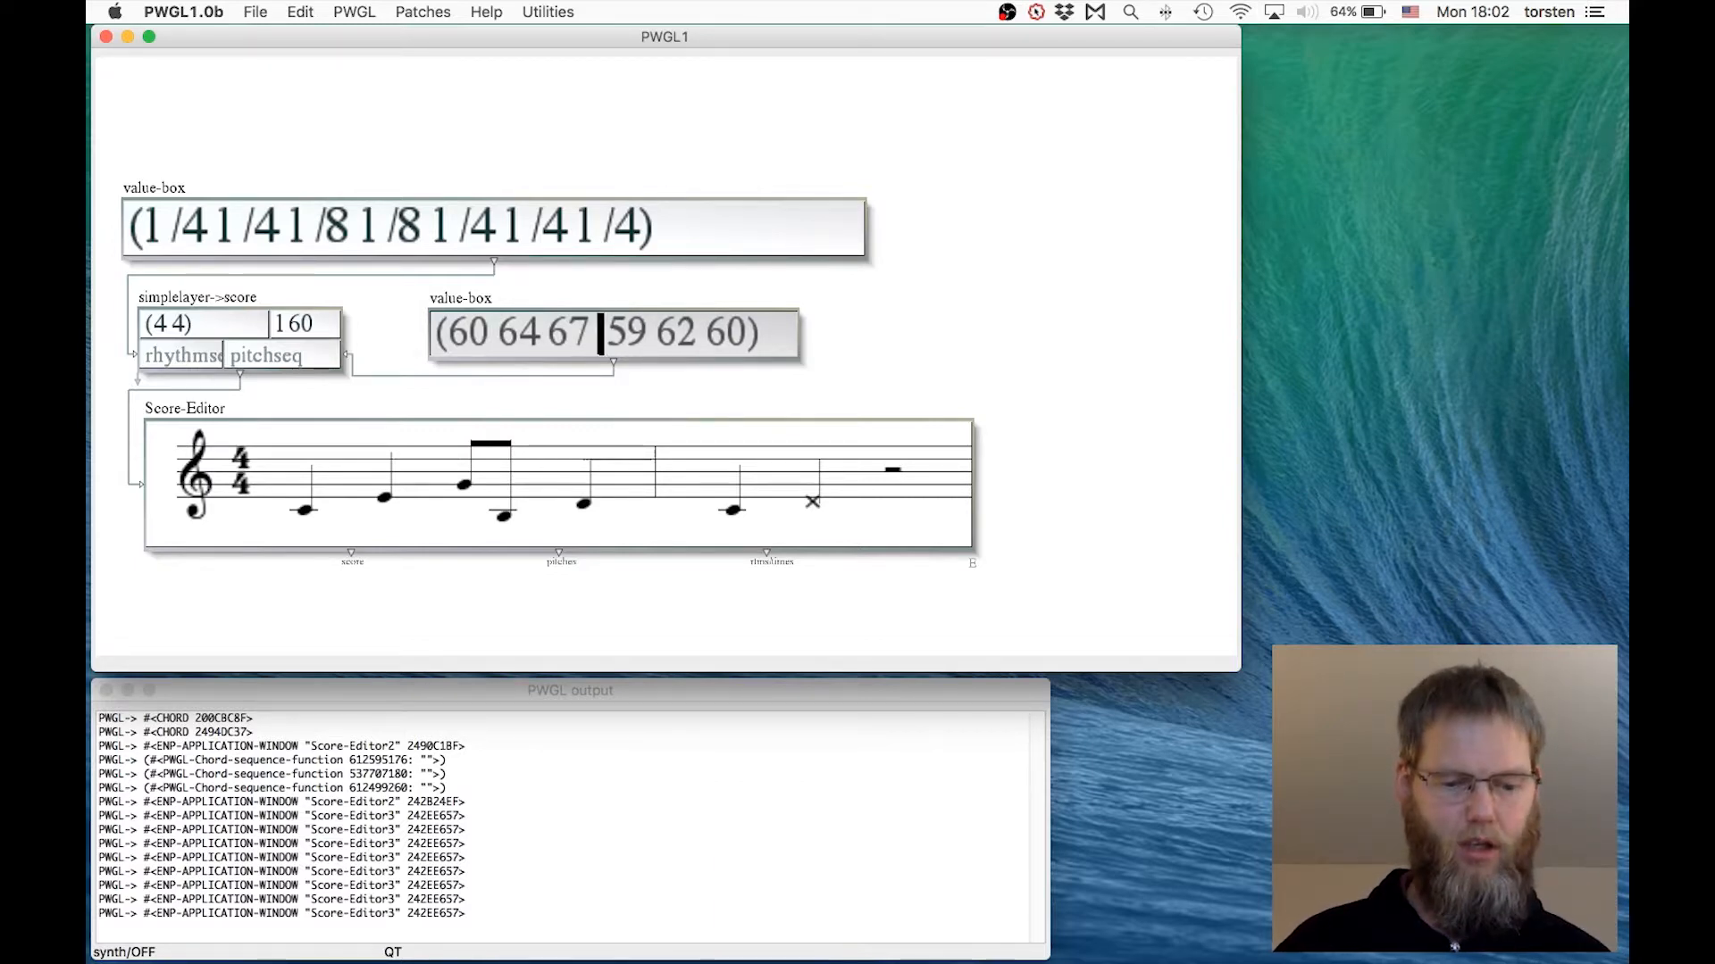
type("62")
key("Return")
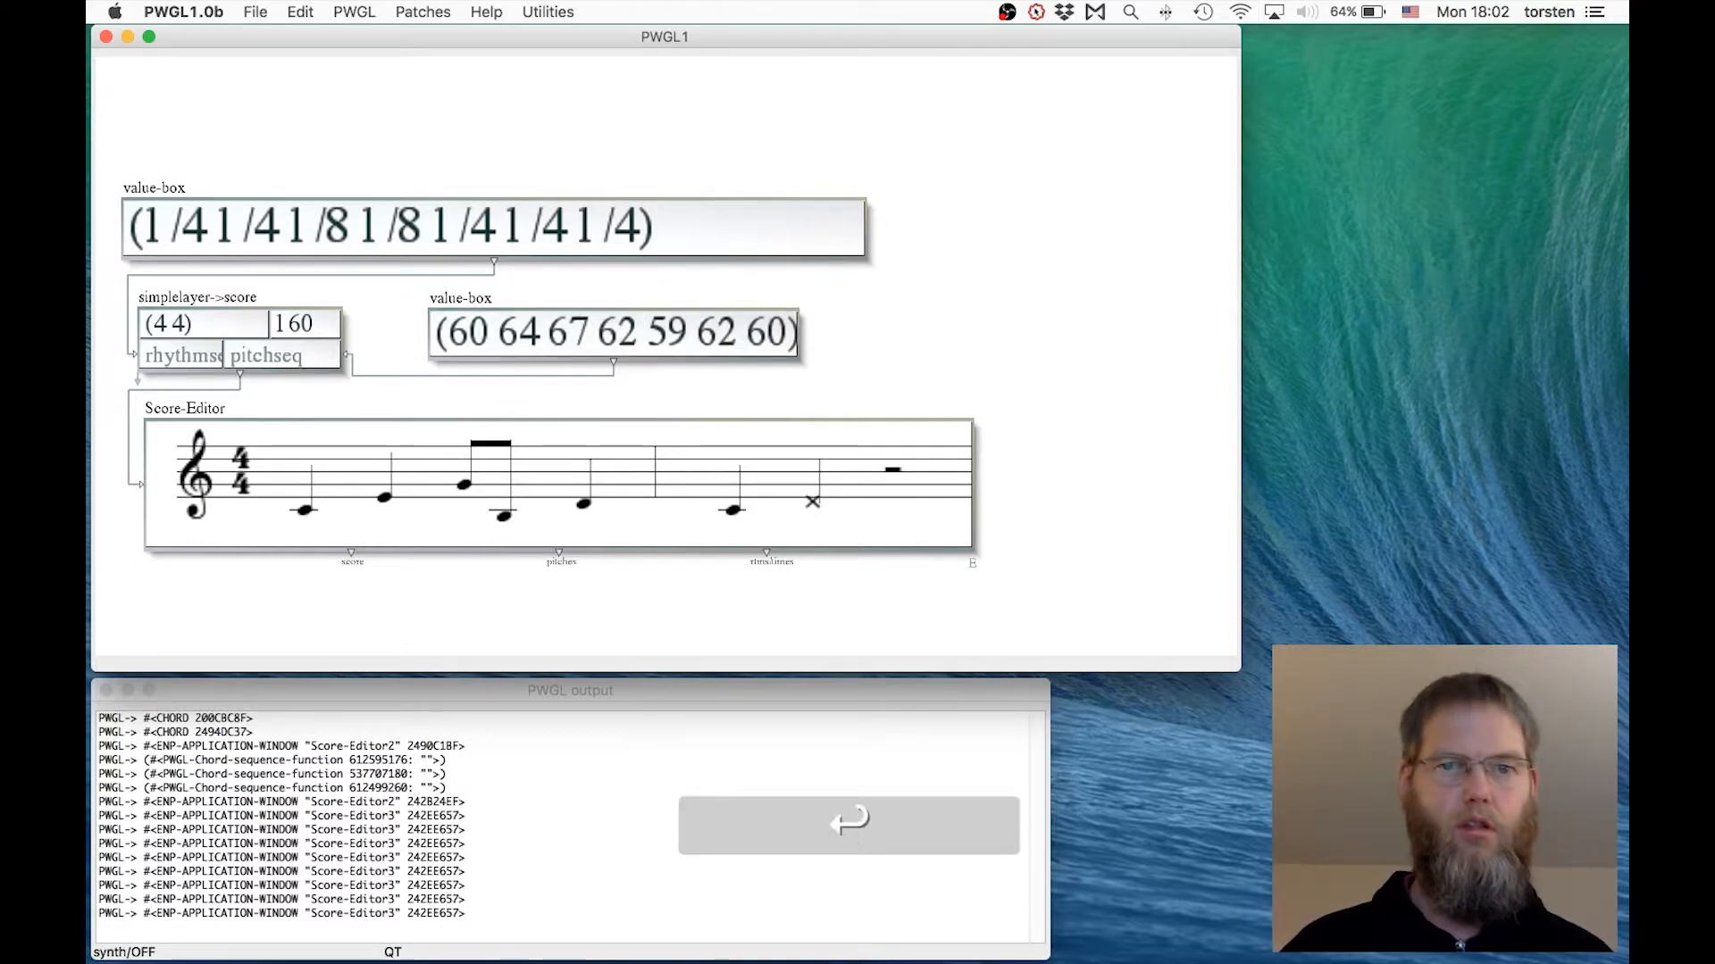
- Re-evaluate the Score-Editor with the extended pitch list, play the score and select the rhythm value-box
double_click(473, 479)
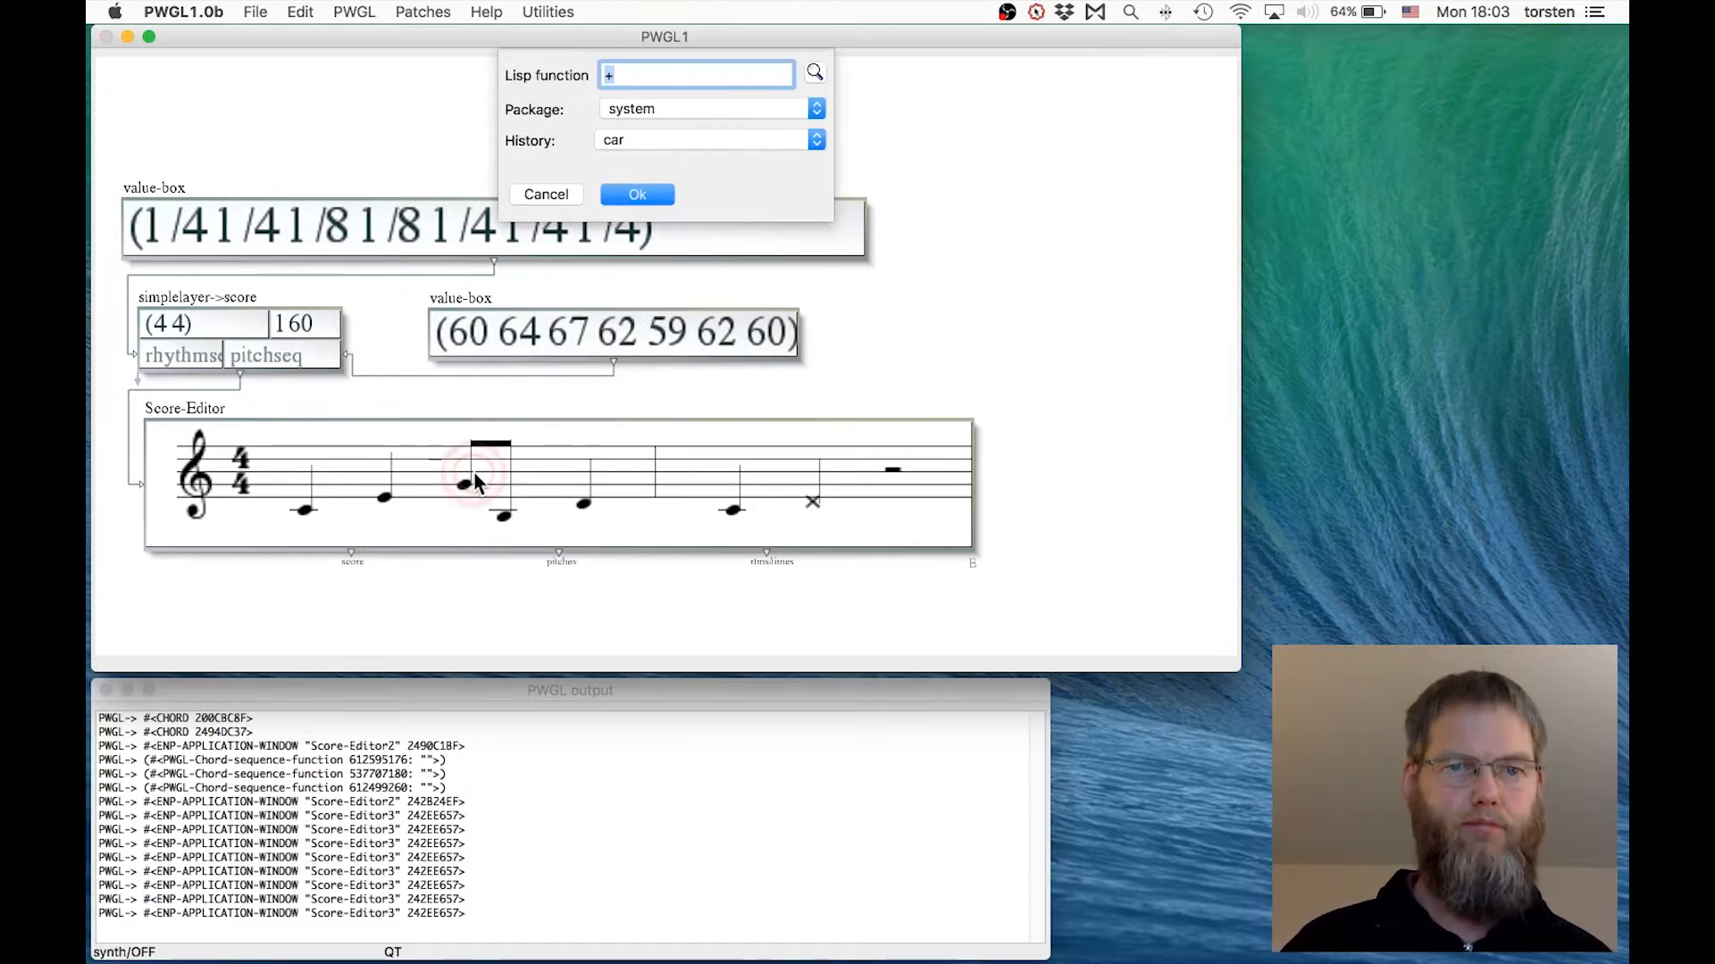
key("Escape")
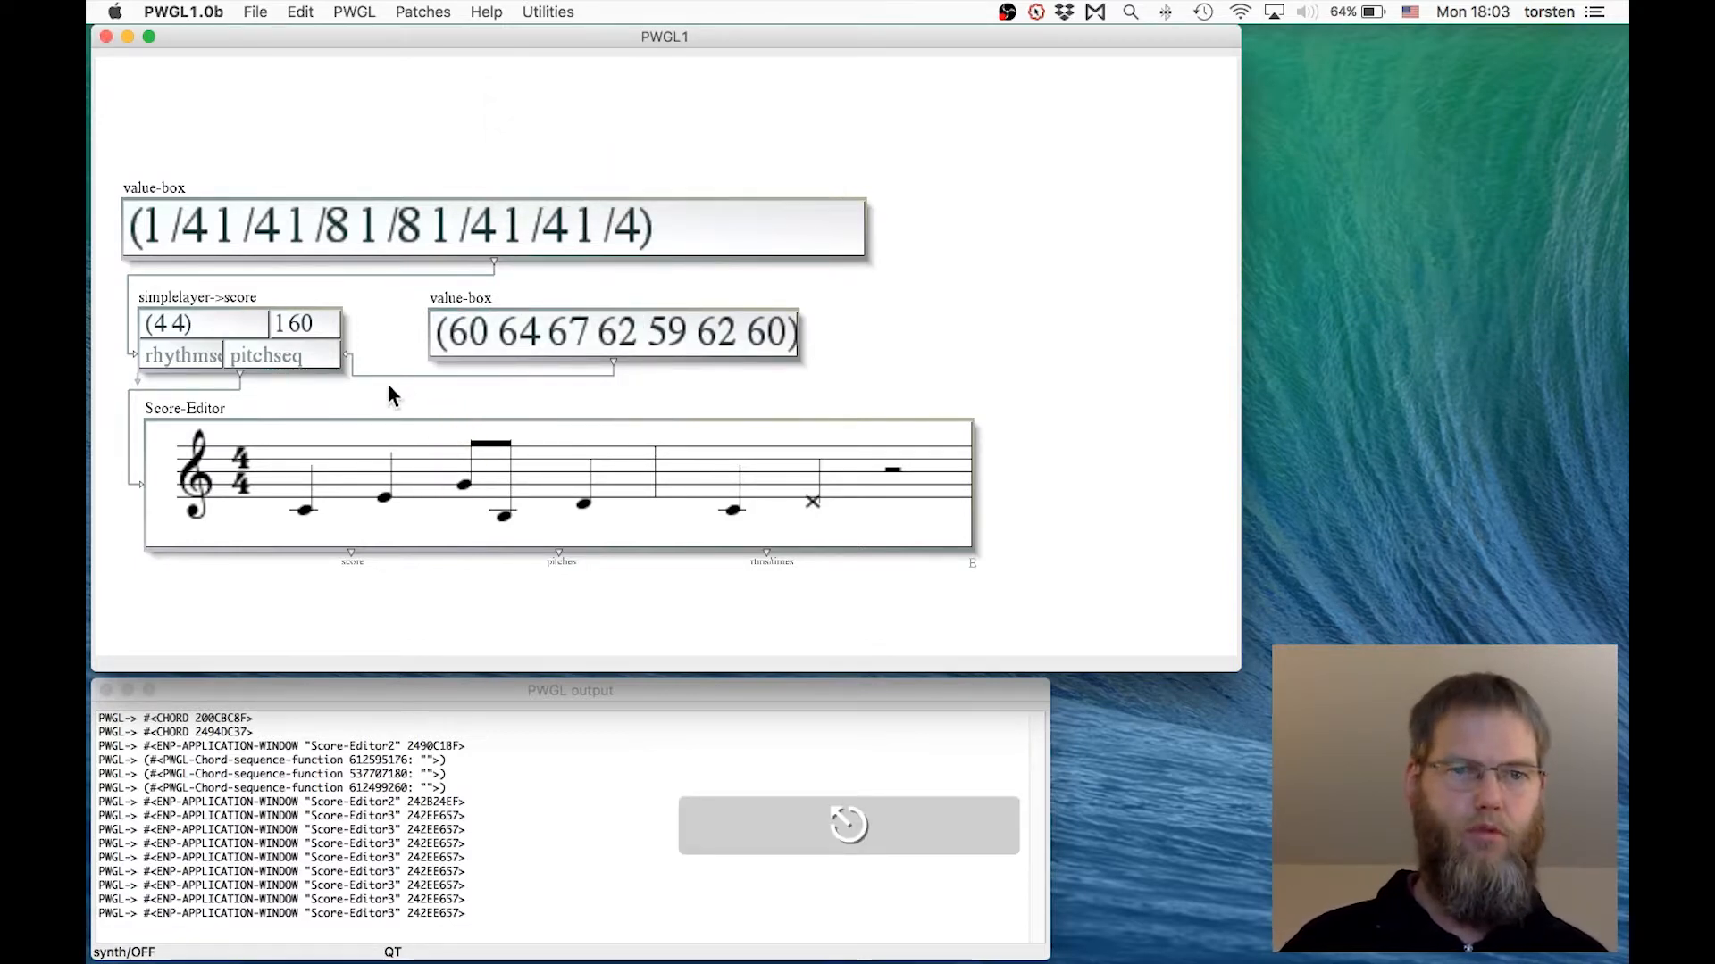
left_click(386, 432)
key("space")
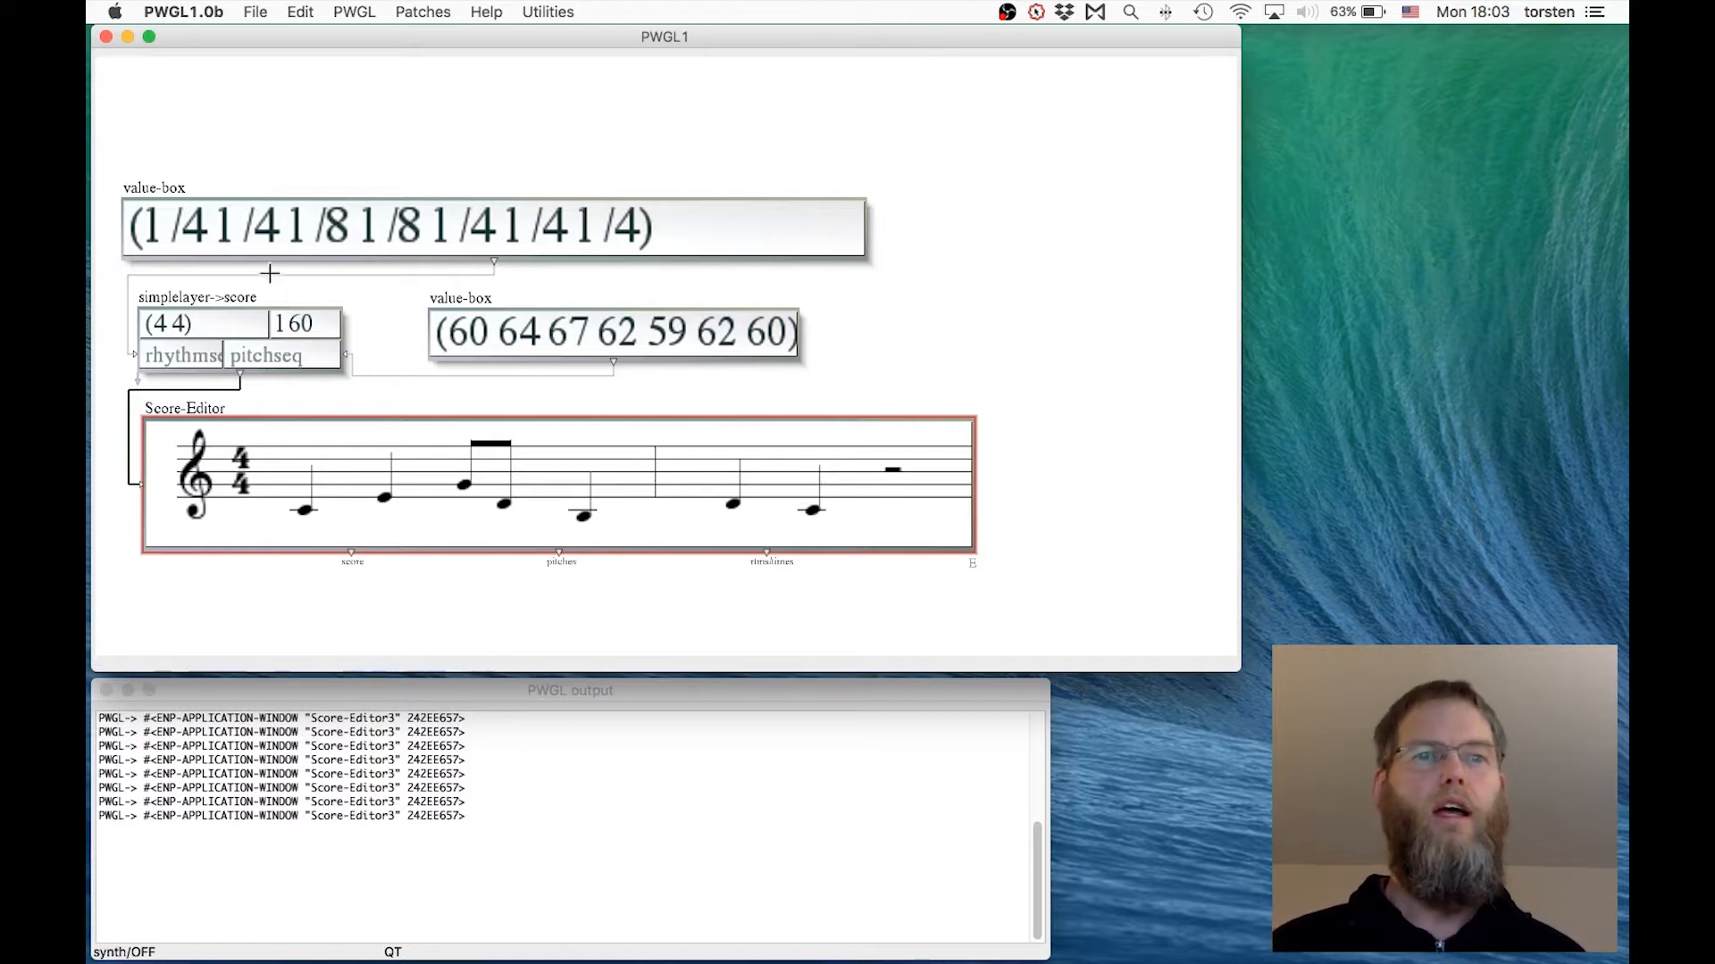
left_click(149, 182)
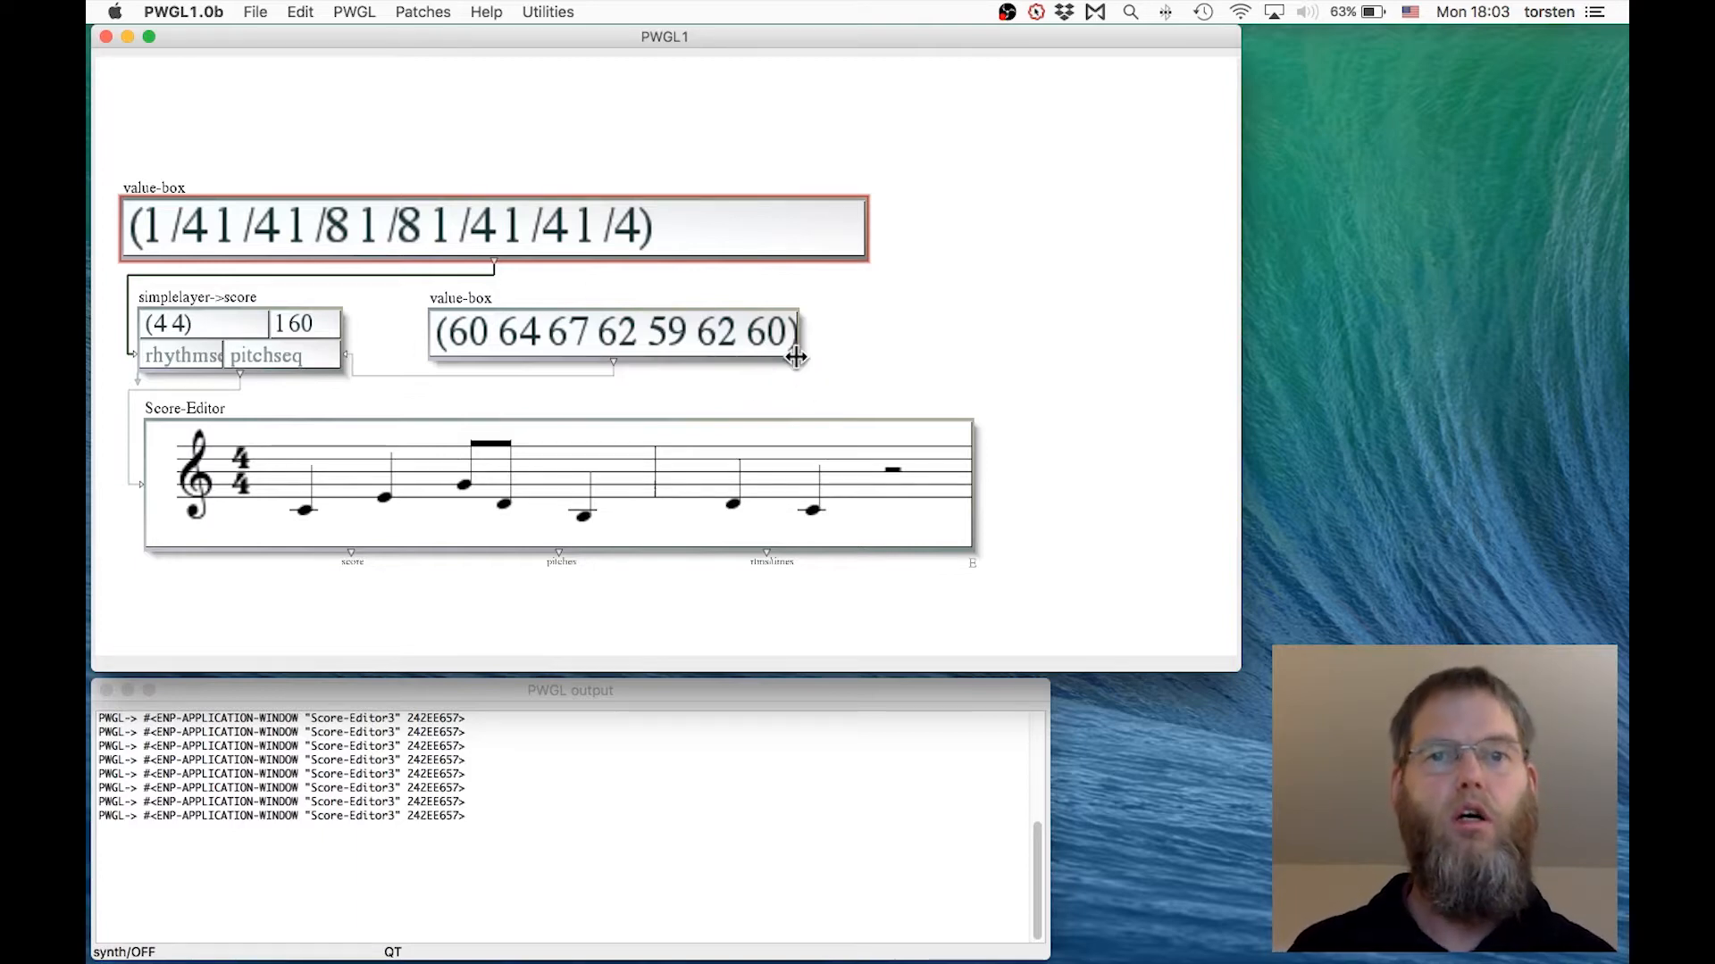
- Widen the pitch value-box, then spread the patch apart by moving the value-boxes and simplelayer->score up and the Score-Editor down
left_click_drag(797, 361, 813, 359)
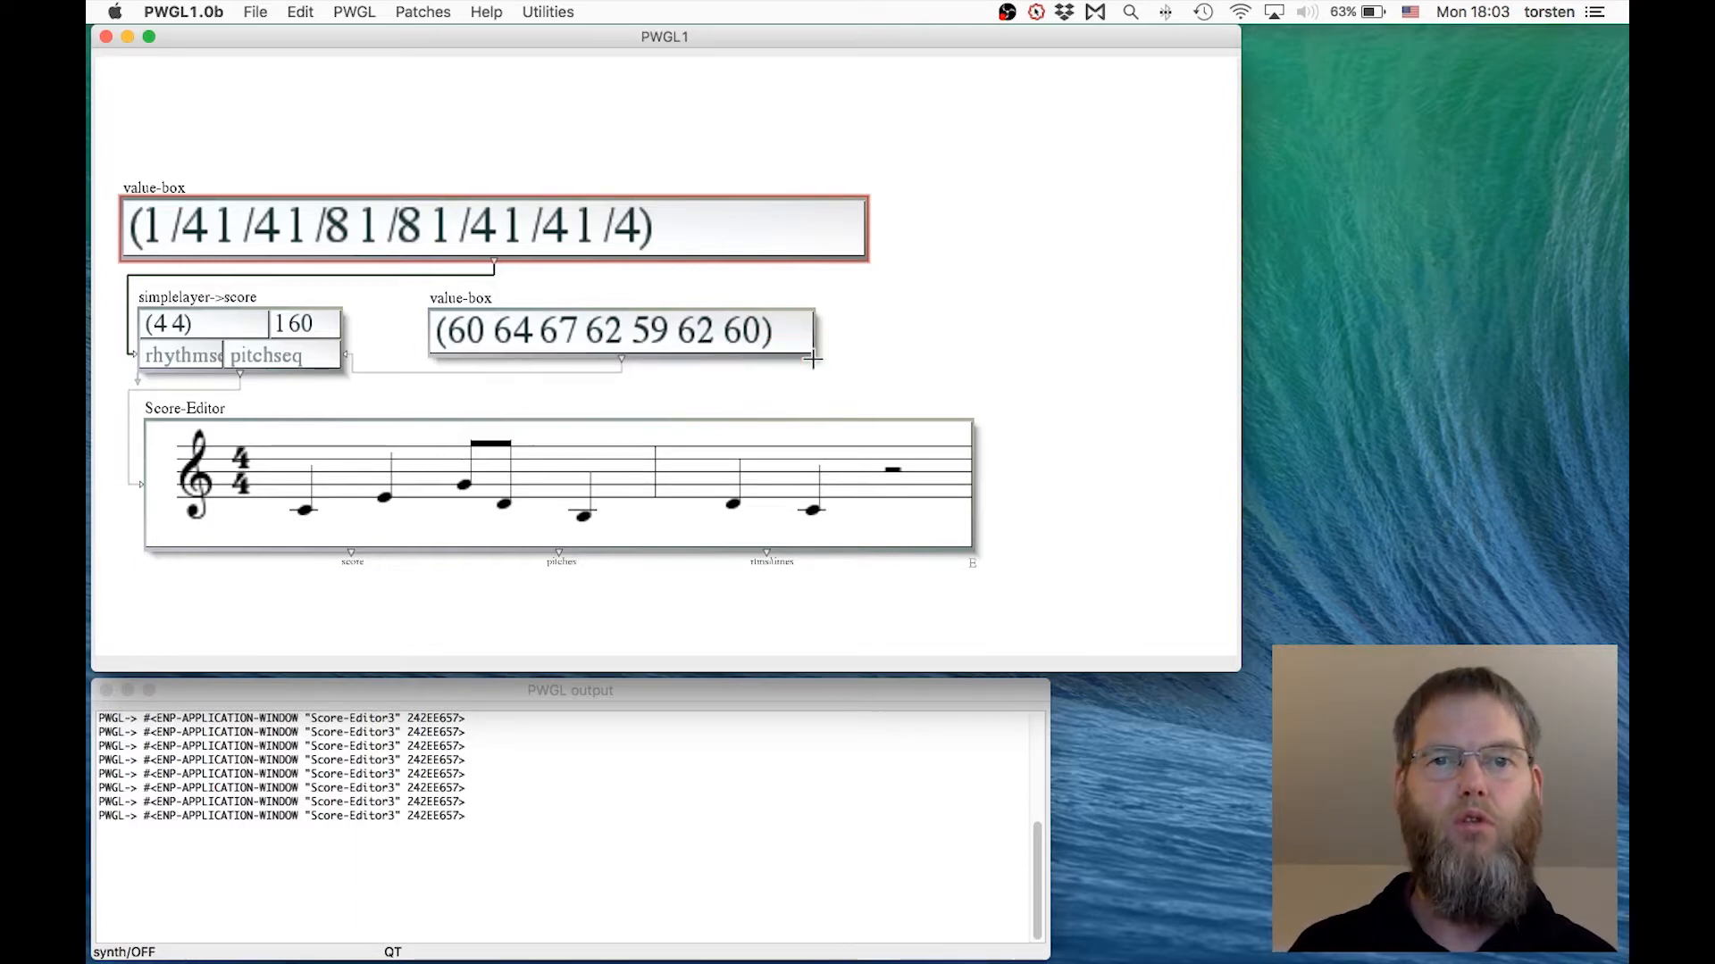
left_click(443, 141)
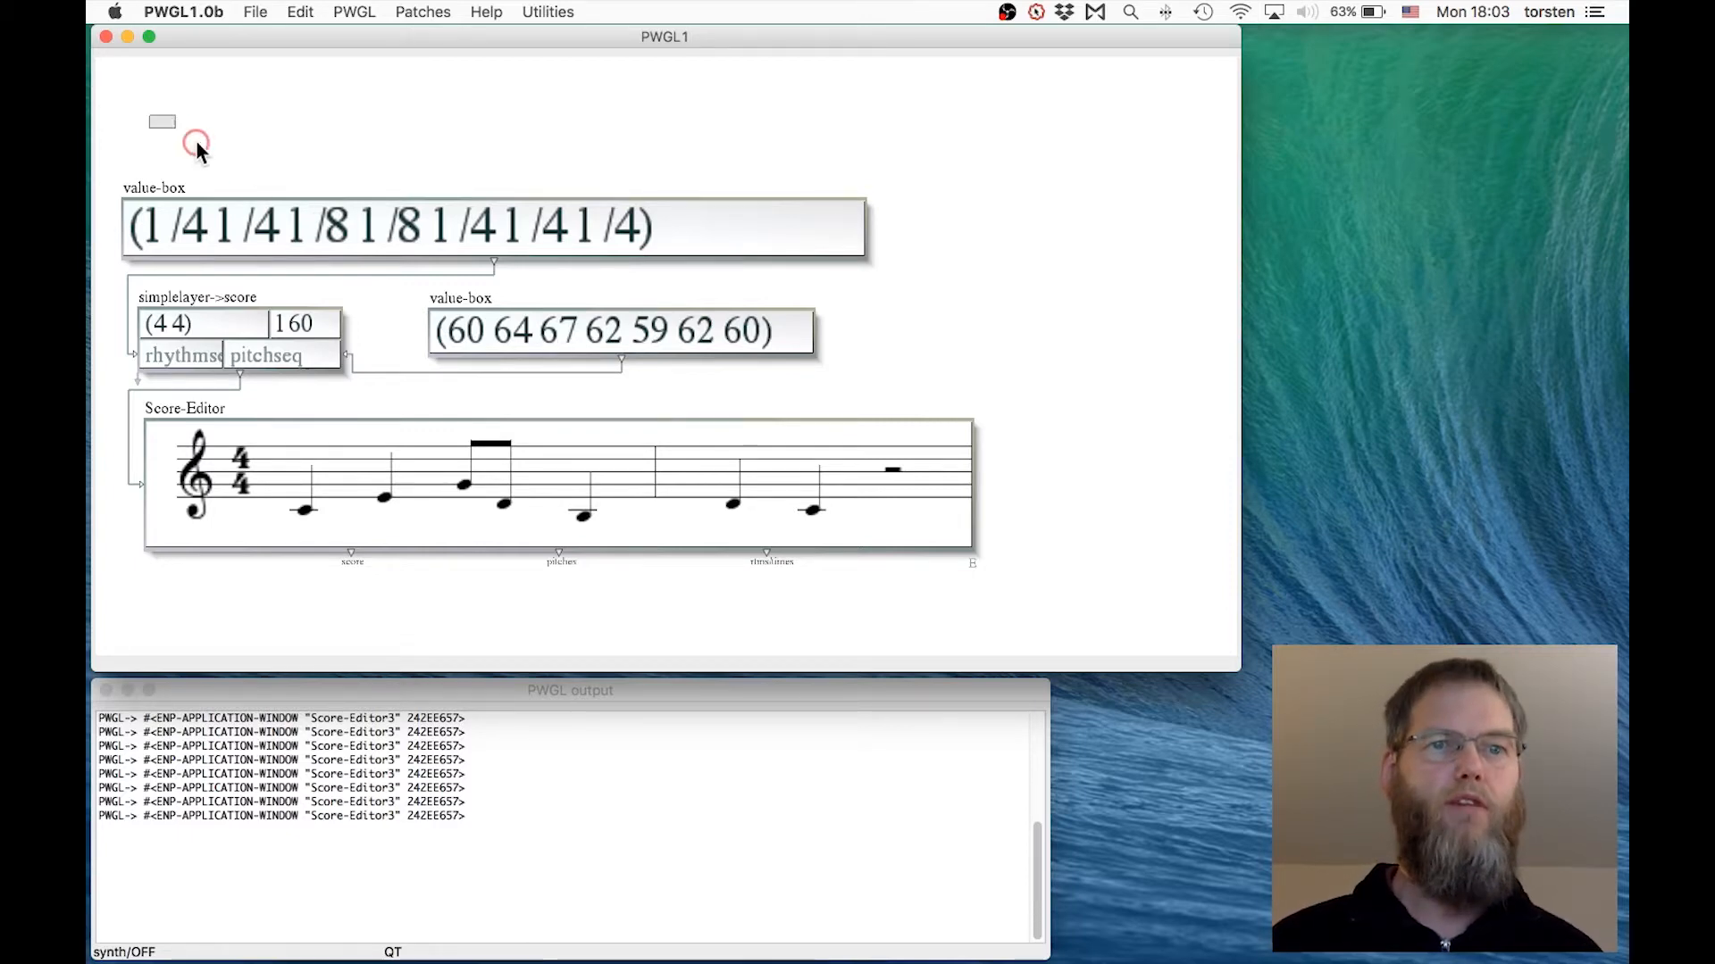
left_click_drag(196, 141, 520, 344)
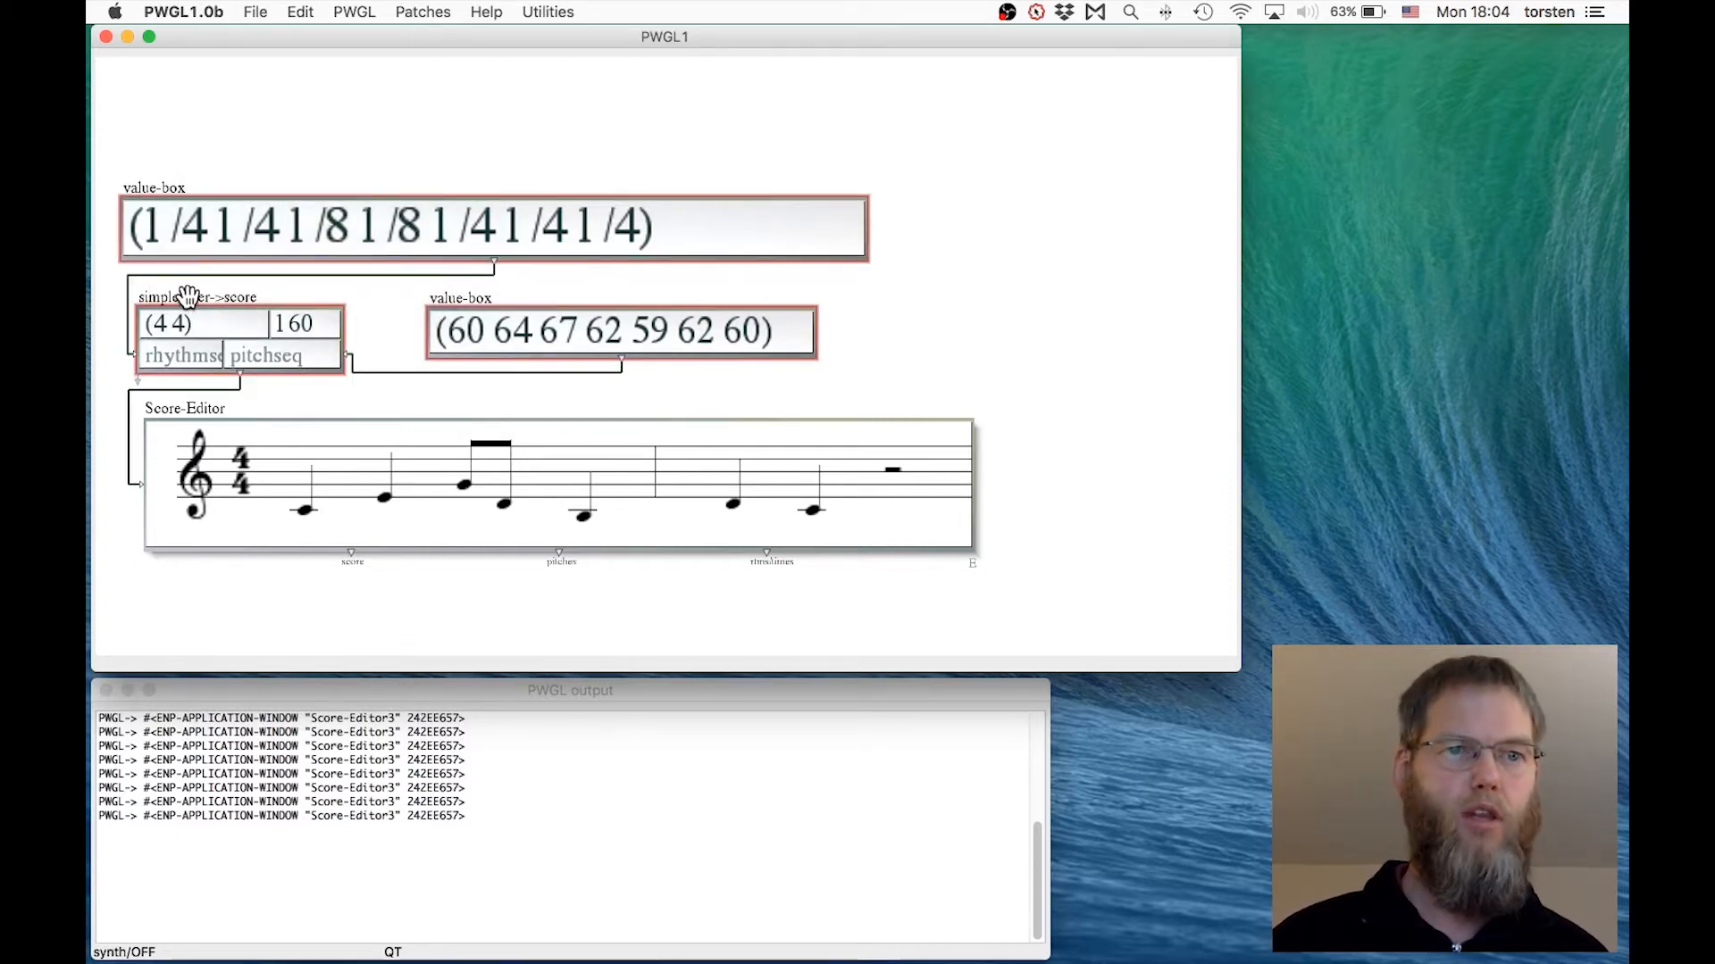
left_click_drag(187, 296, 195, 176)
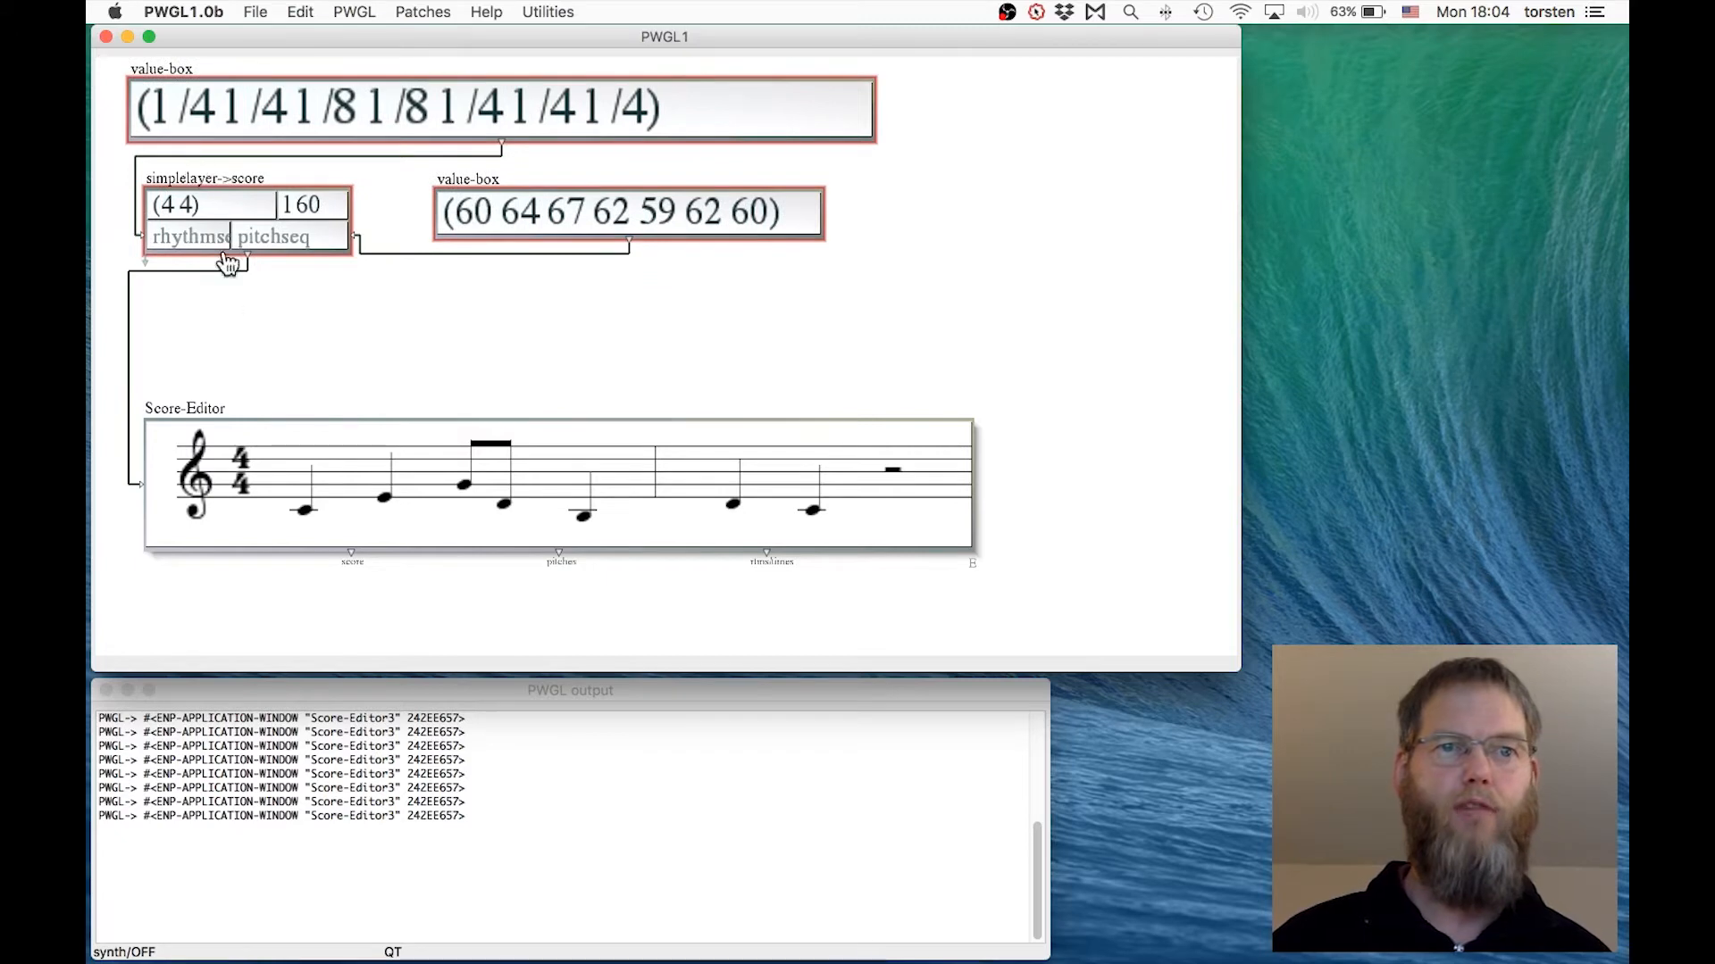
left_click_drag(197, 406, 198, 461)
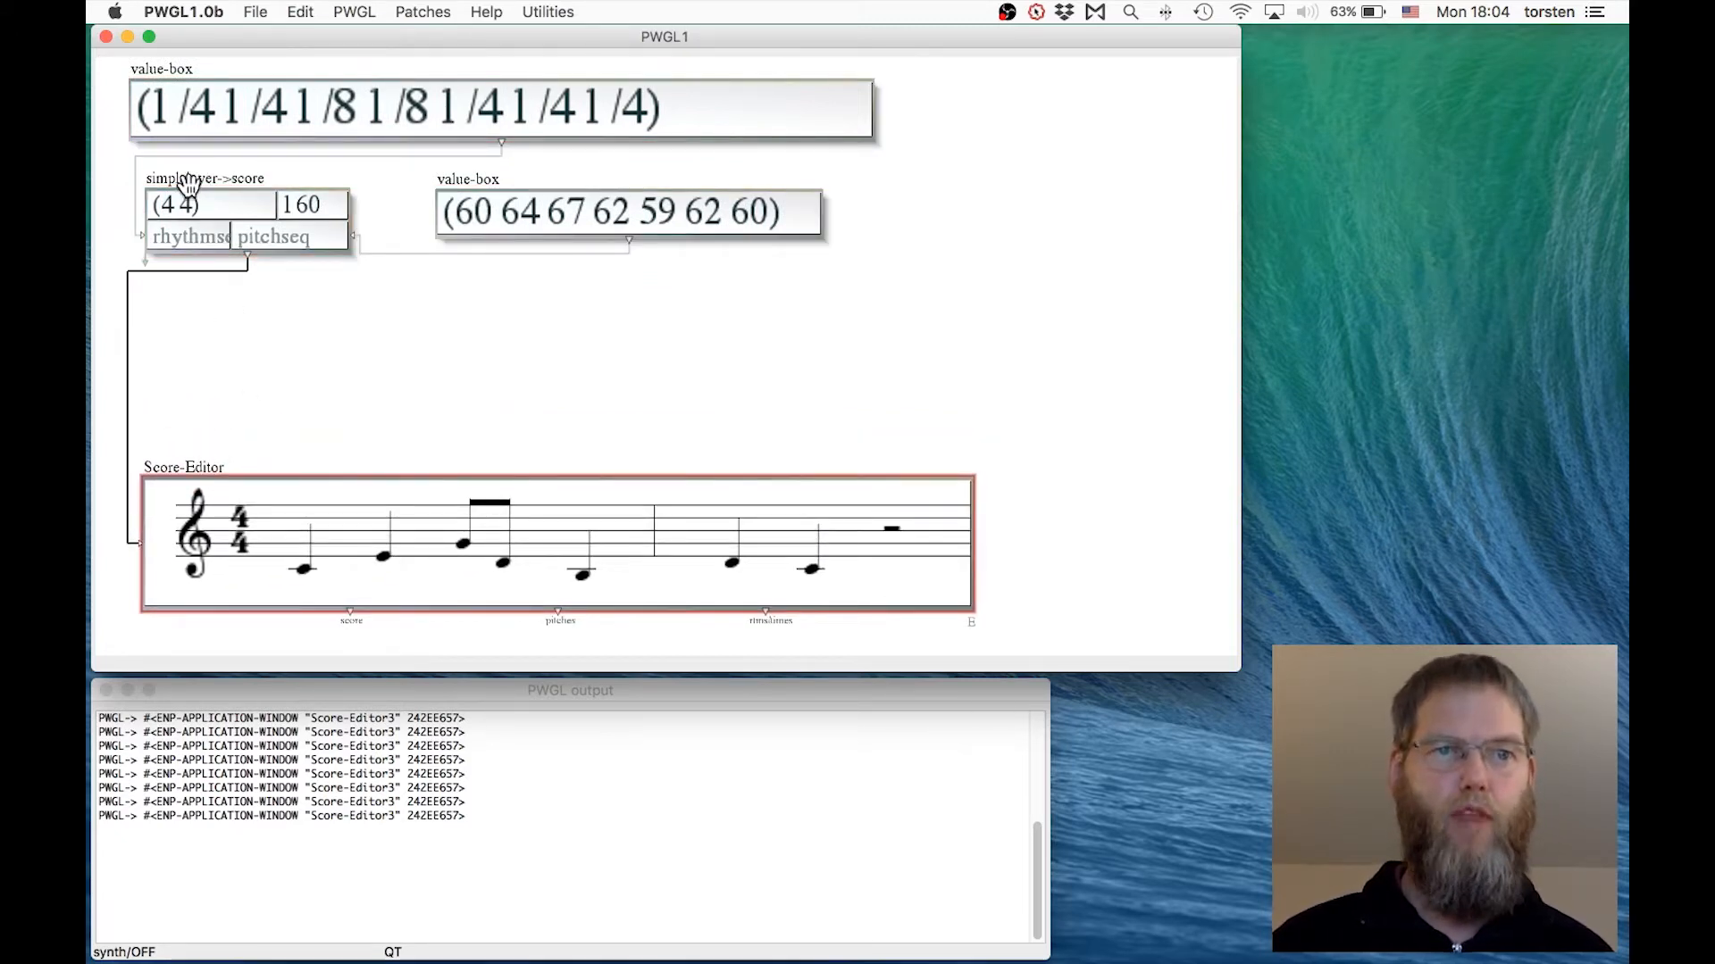
left_click(187, 181)
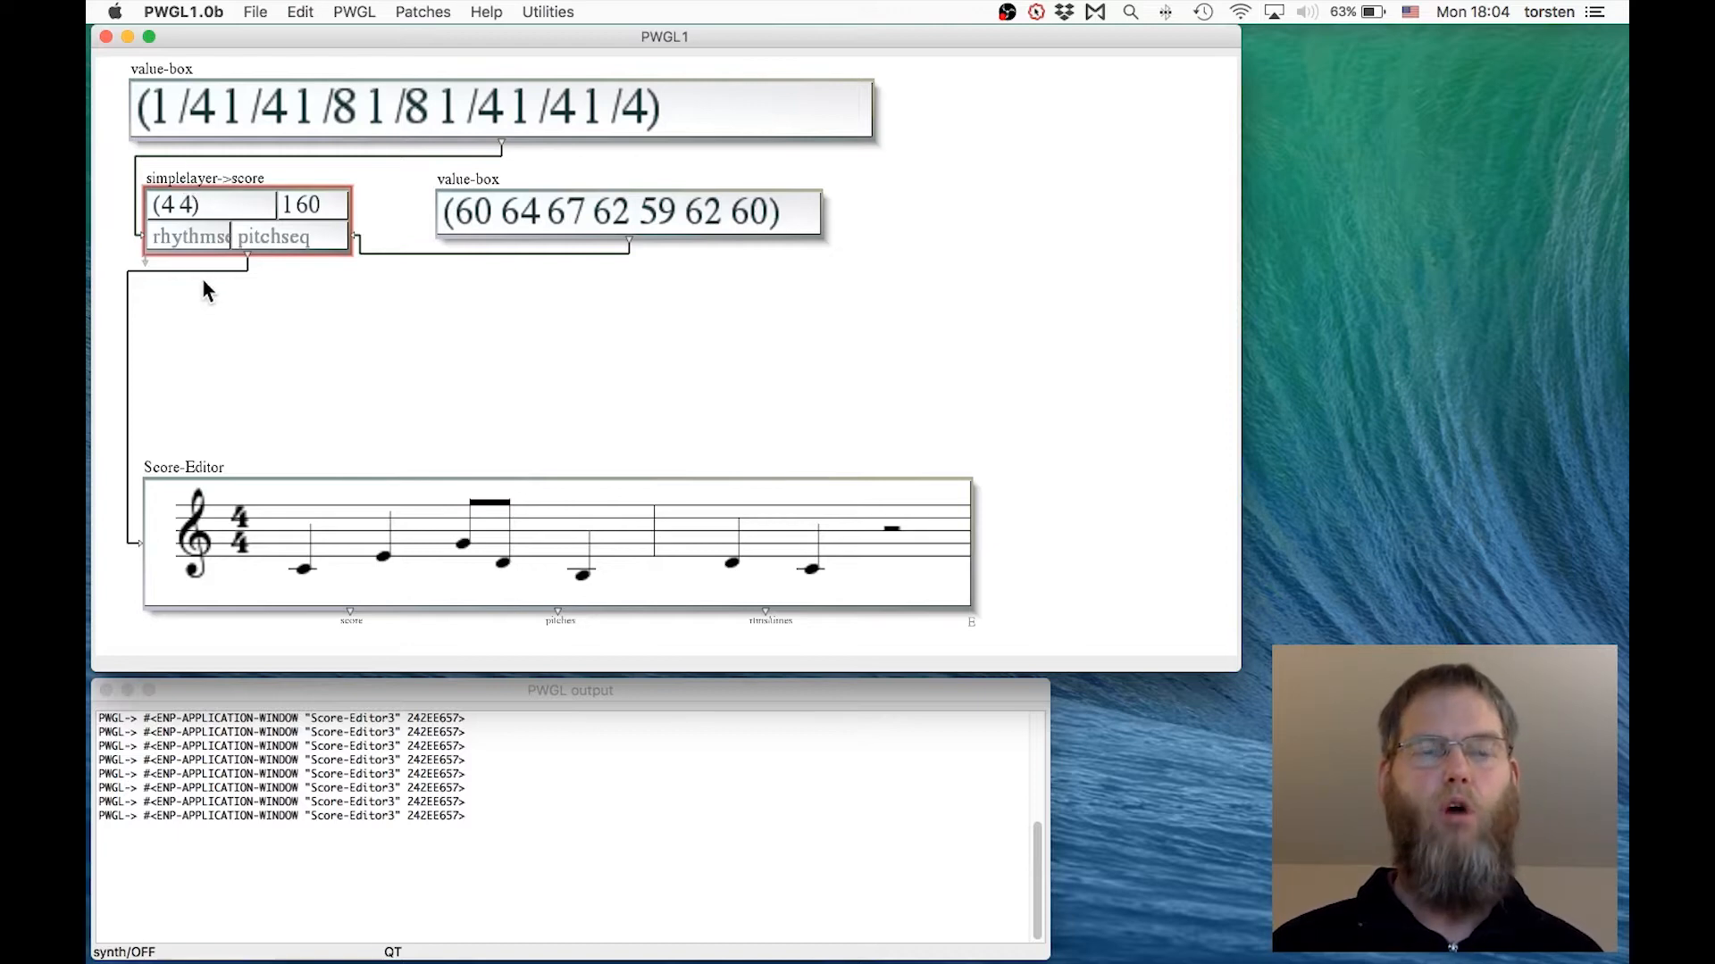
right_click(344, 310)
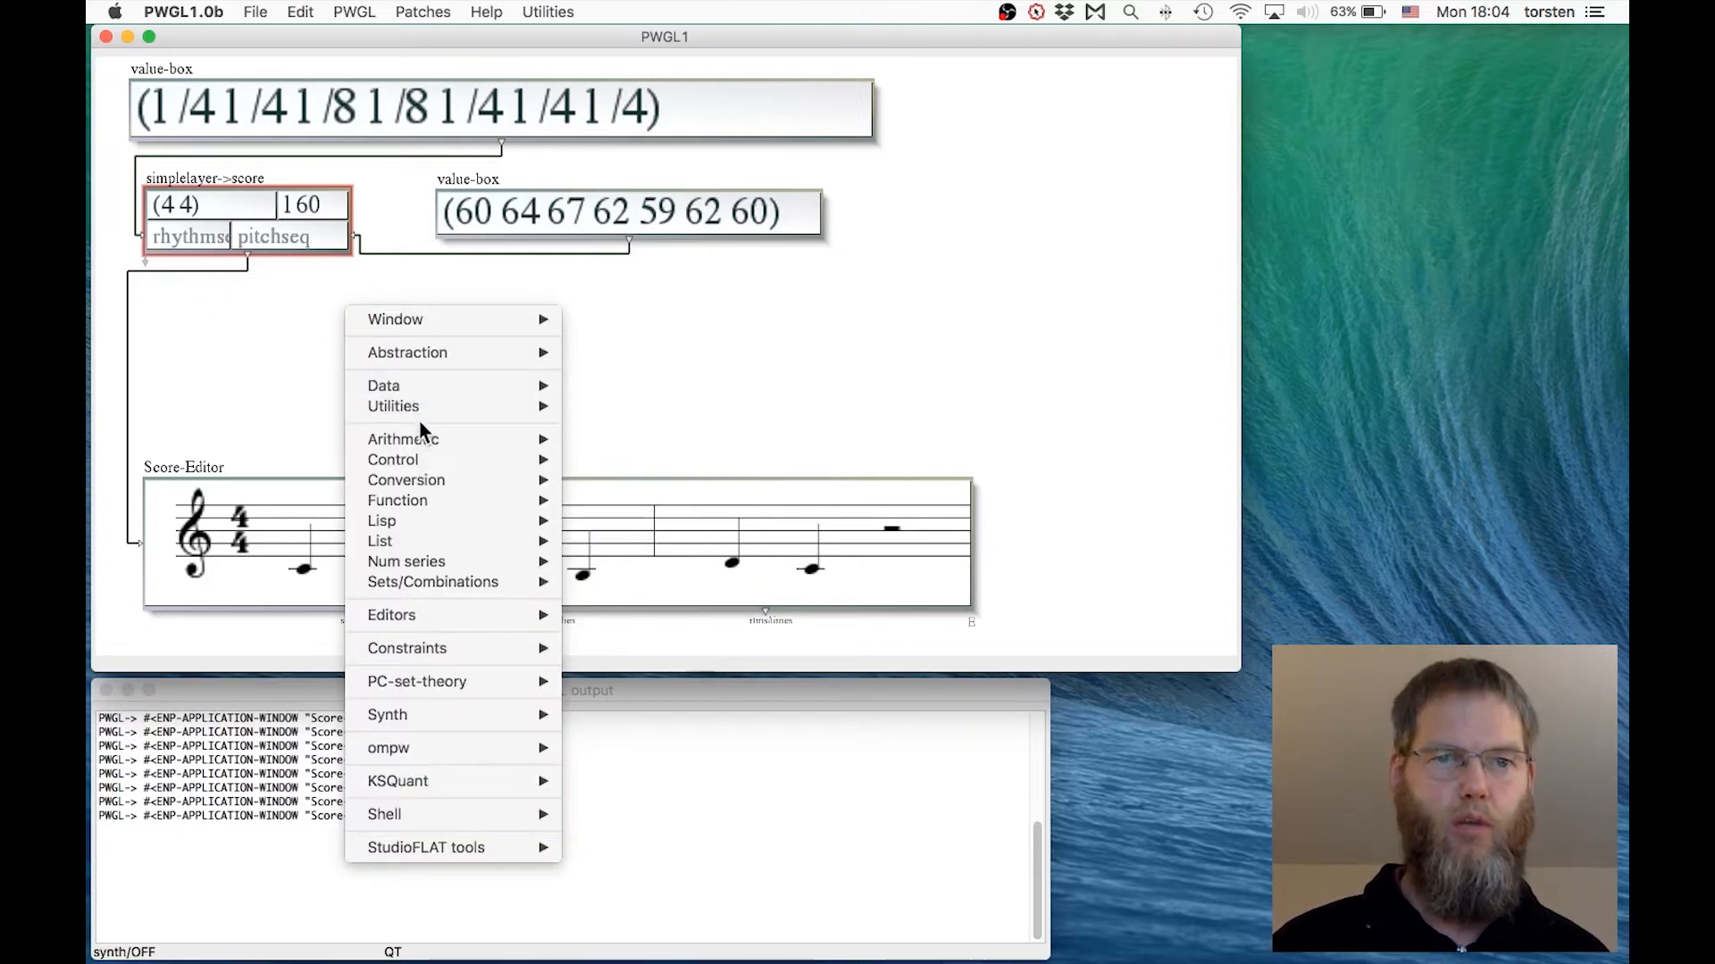
mouse_move(500, 541)
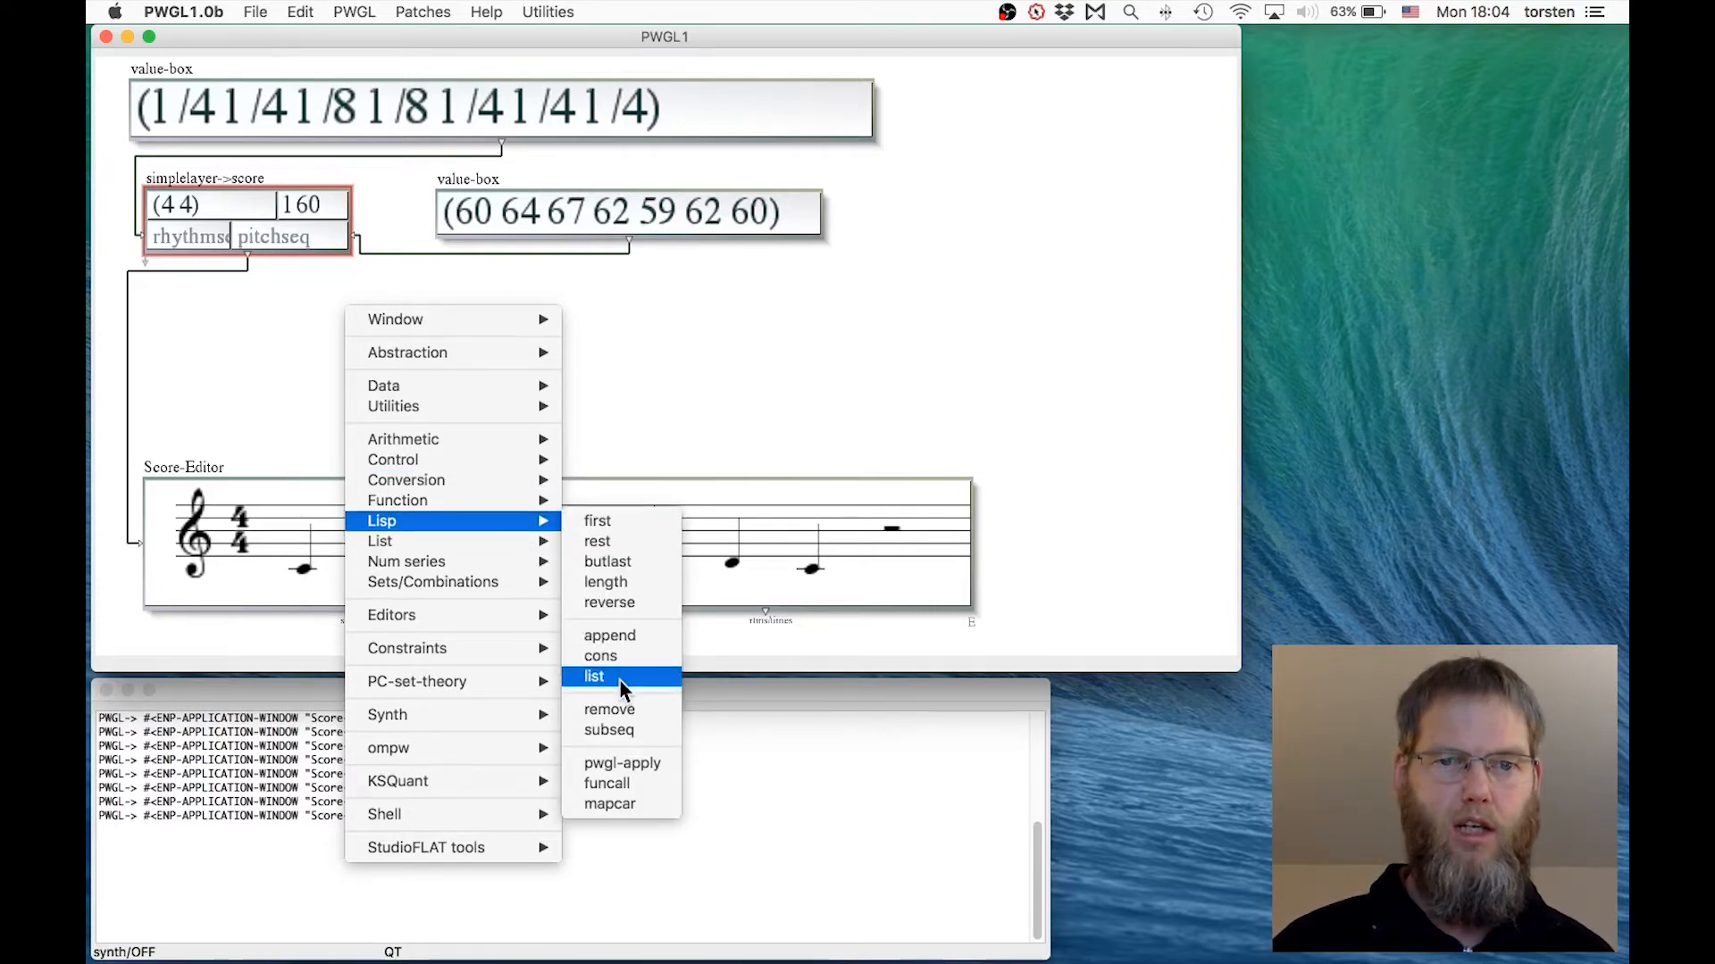
left_click(619, 679)
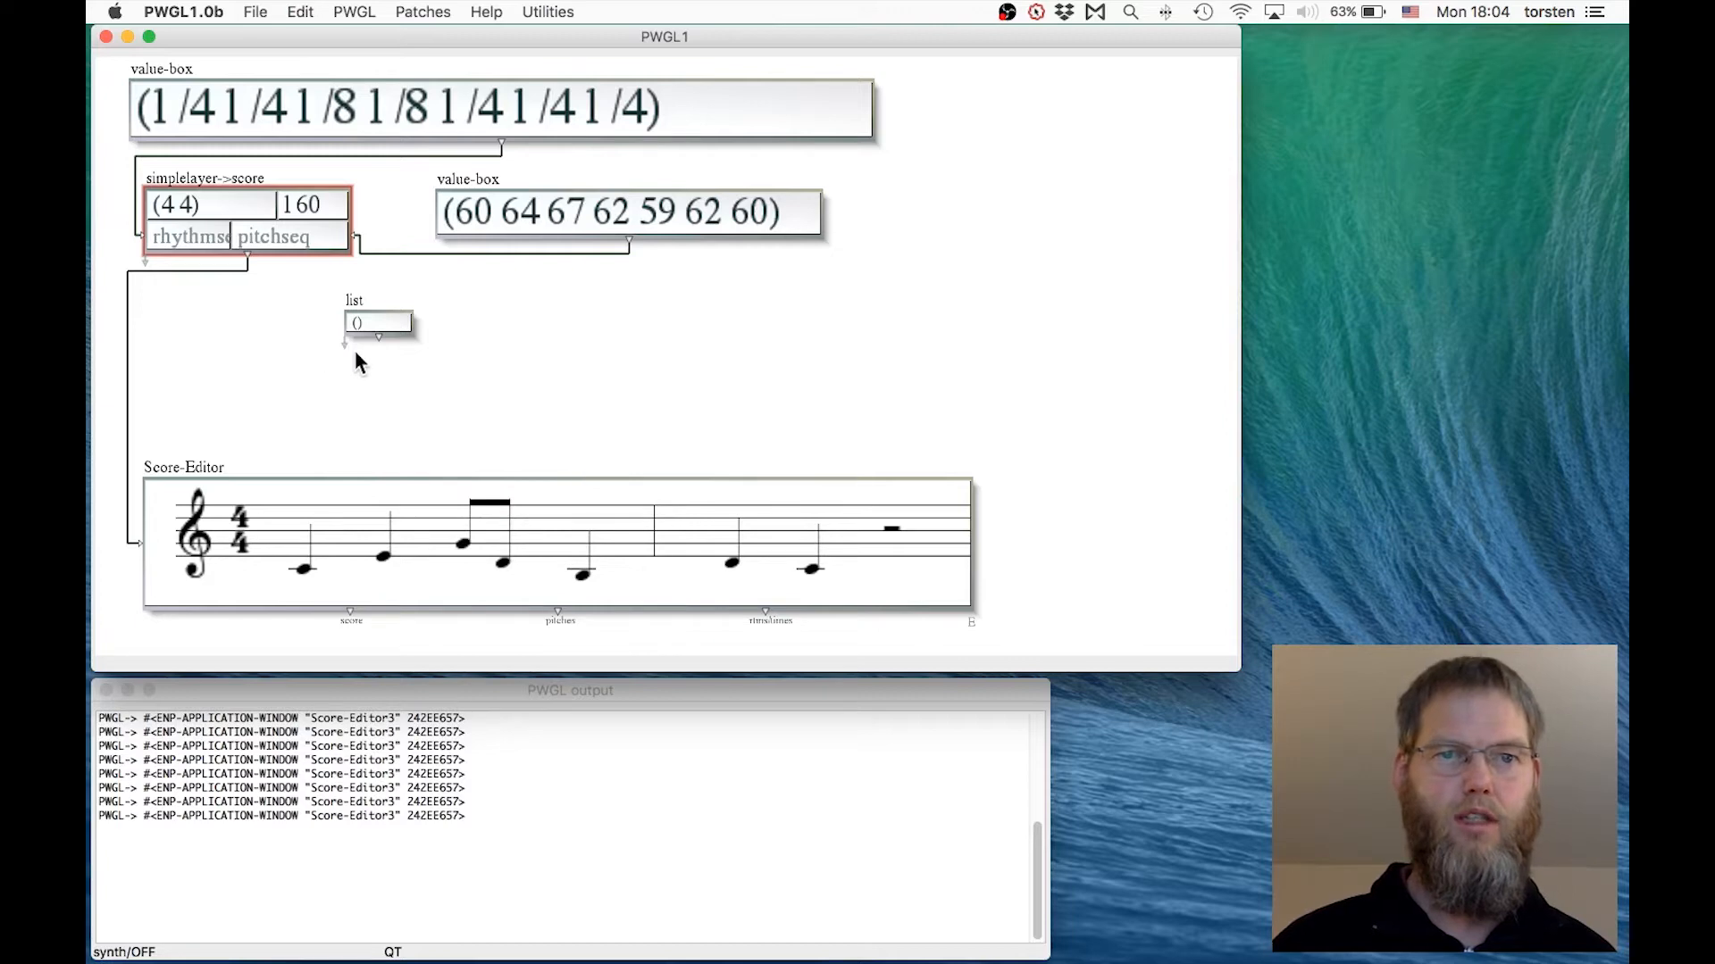
right_click(574, 344)
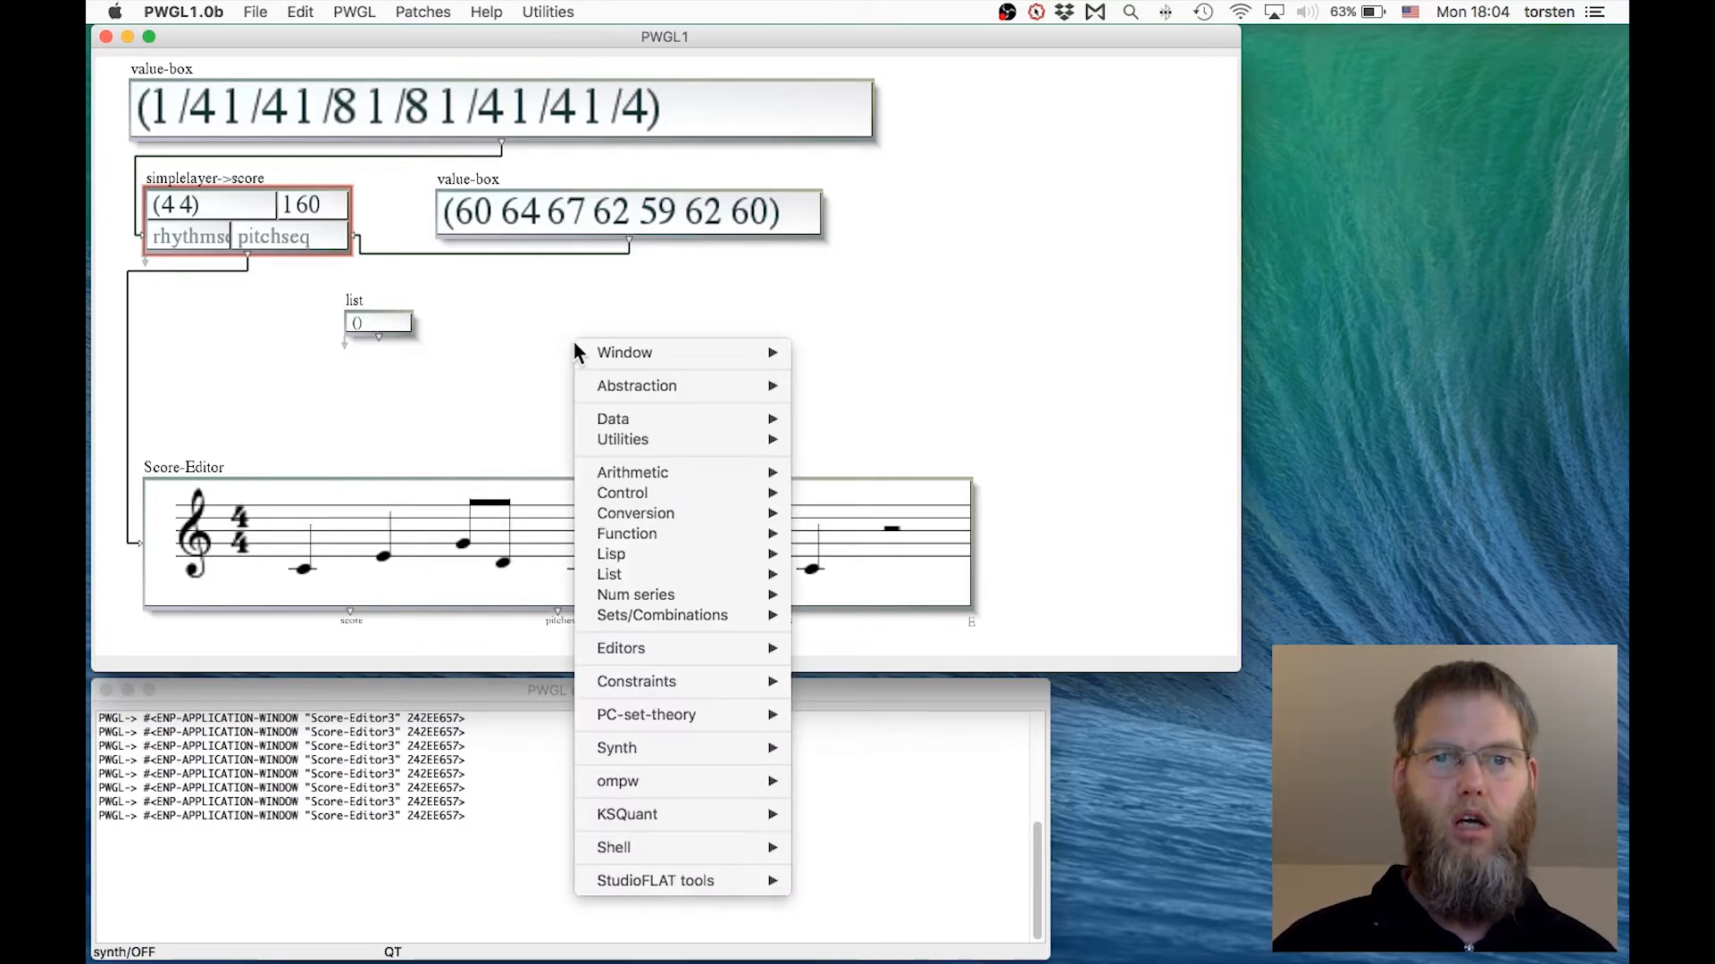
left_click(486, 405)
left_click(341, 310)
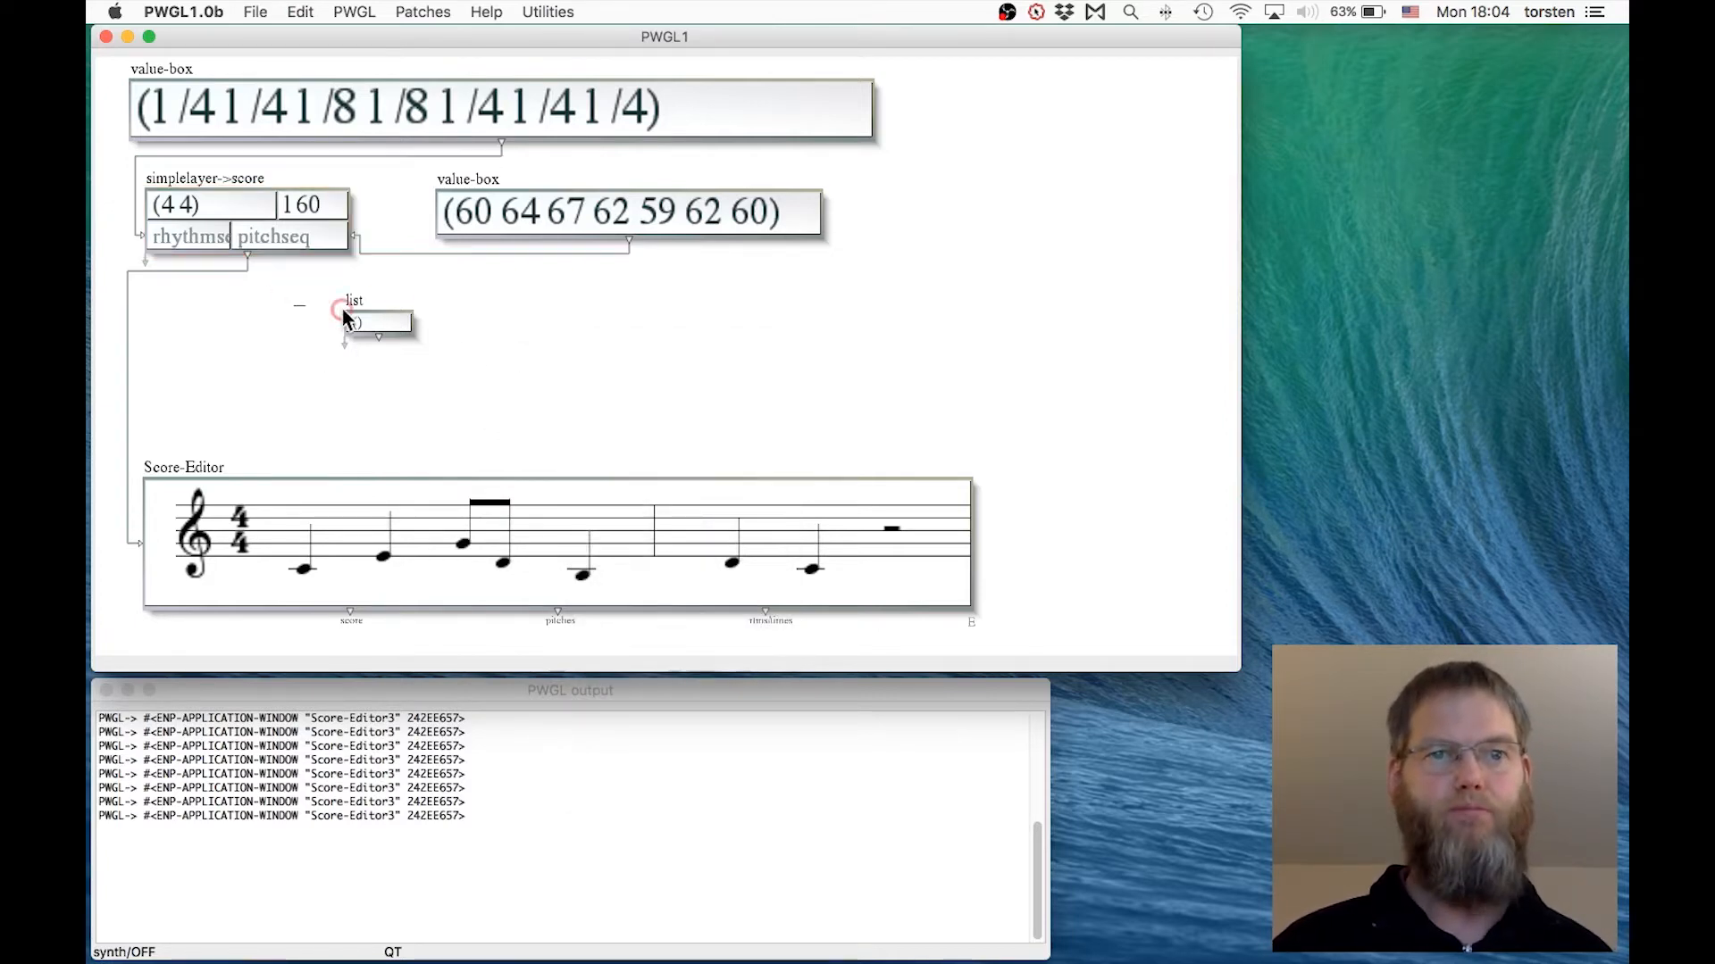
key("BackSpace")
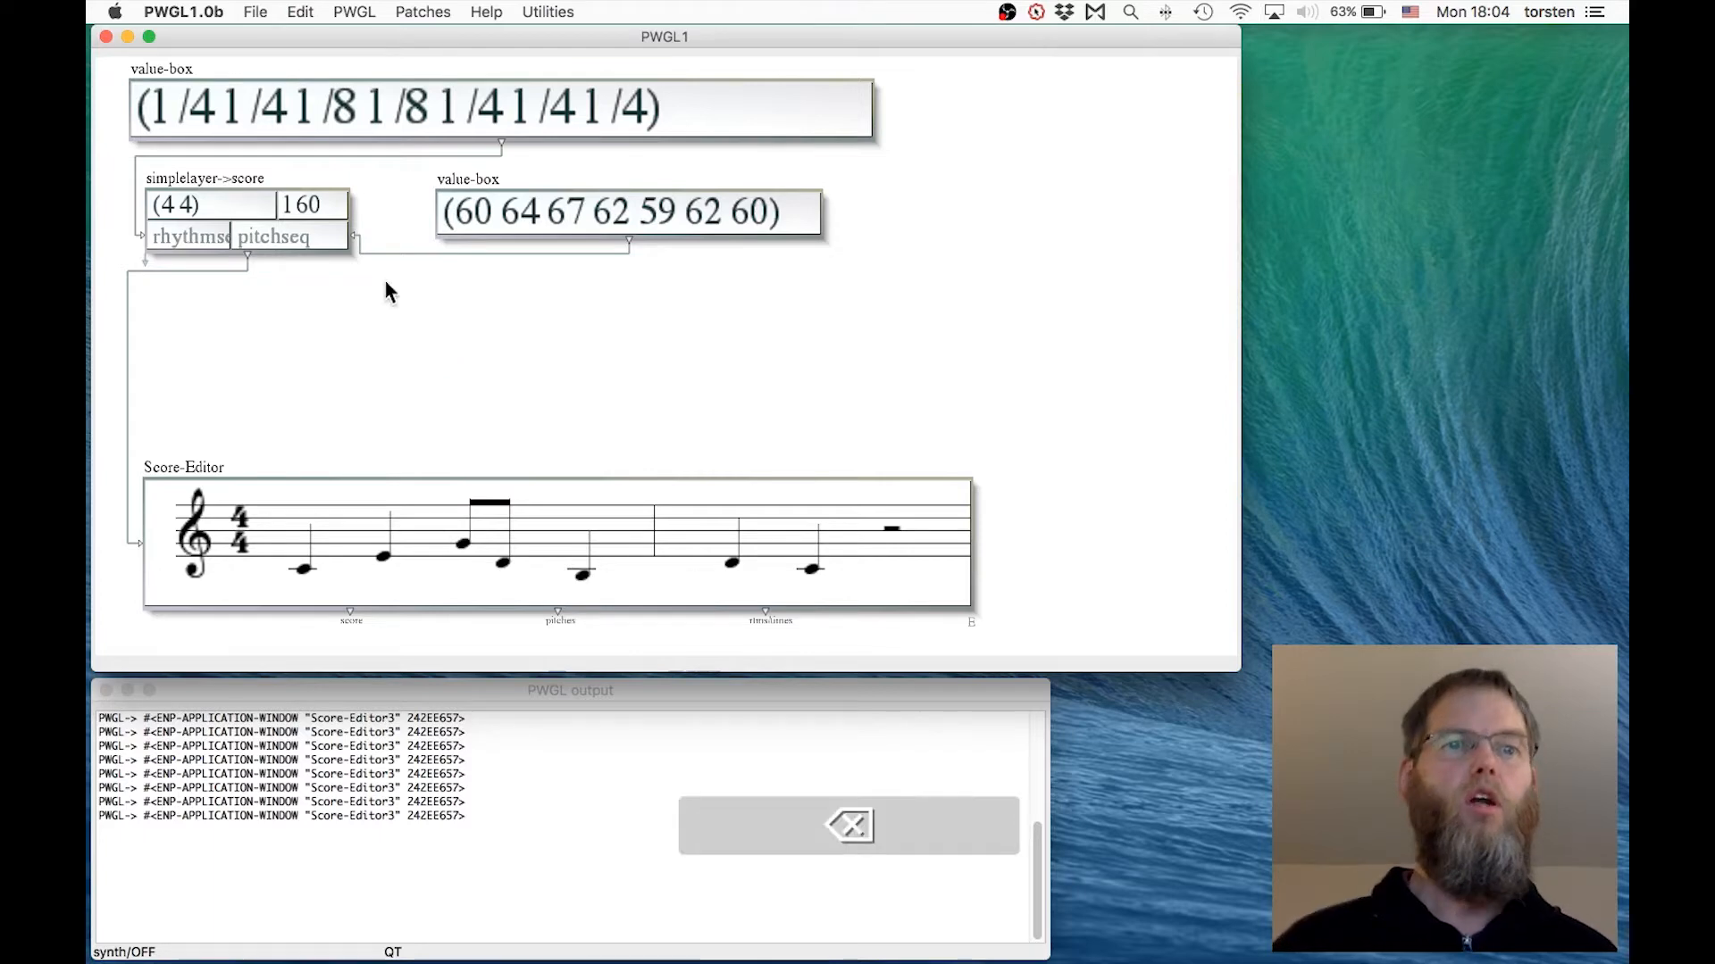
- Extend the simplelayer->score box with one additional pair of rhythm and pitch inputs
left_click(234, 176)
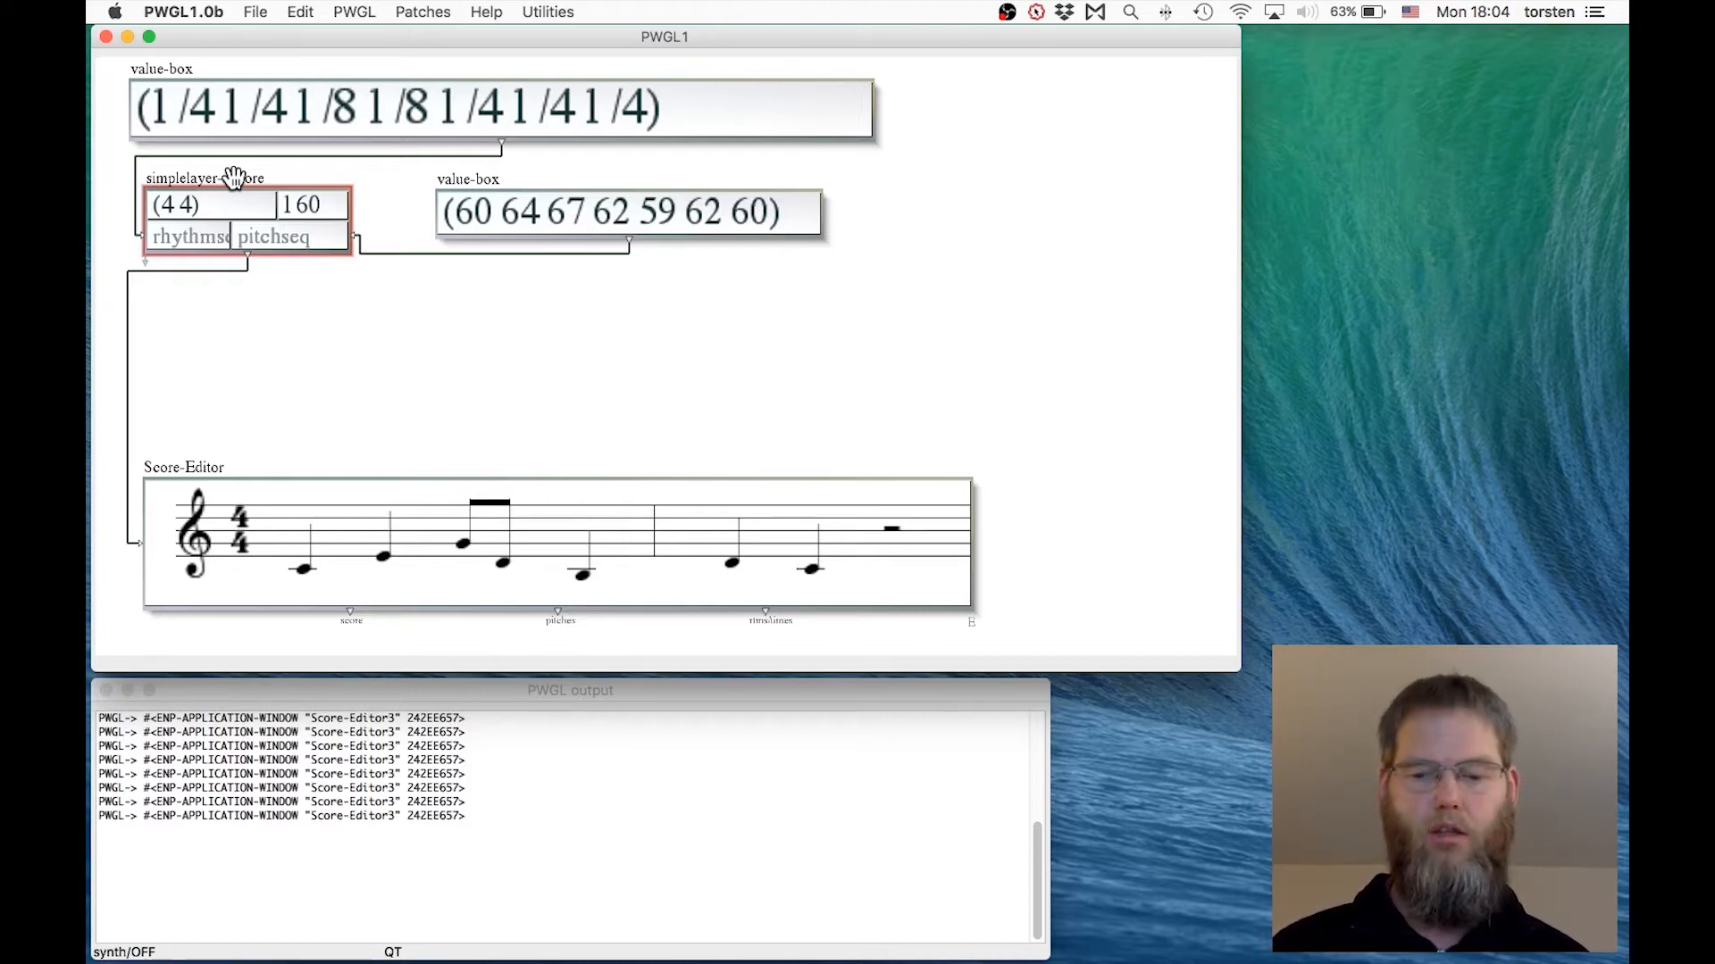
key("shift")
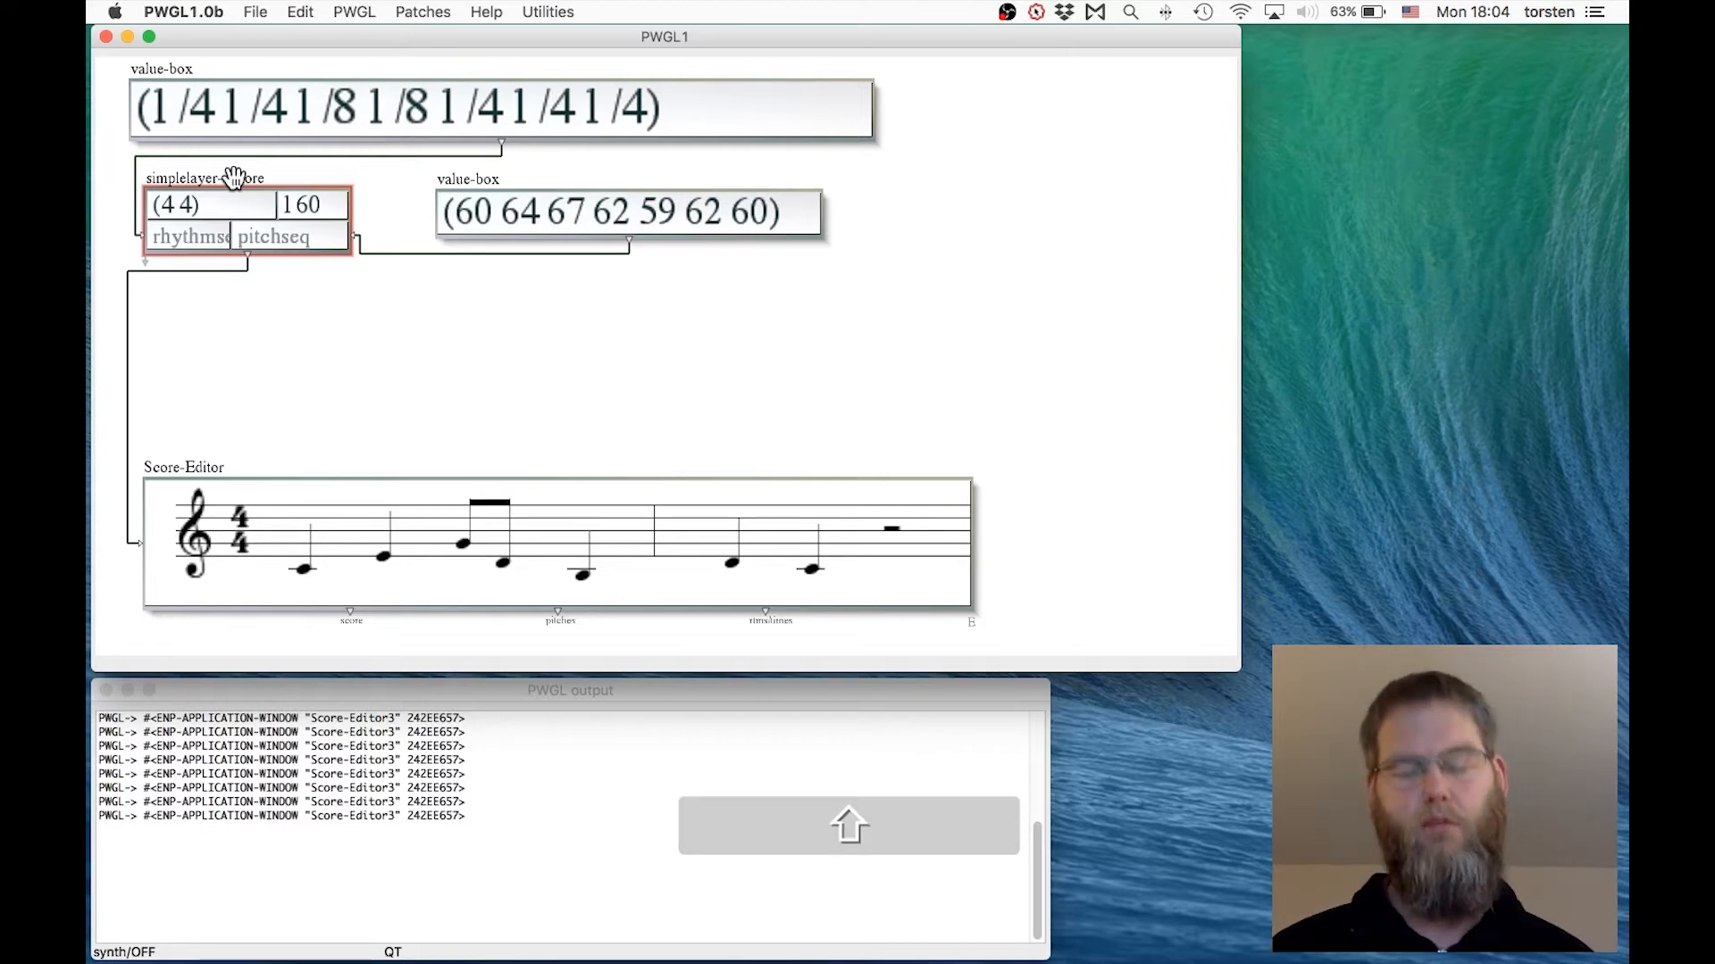
key("shift+equal")
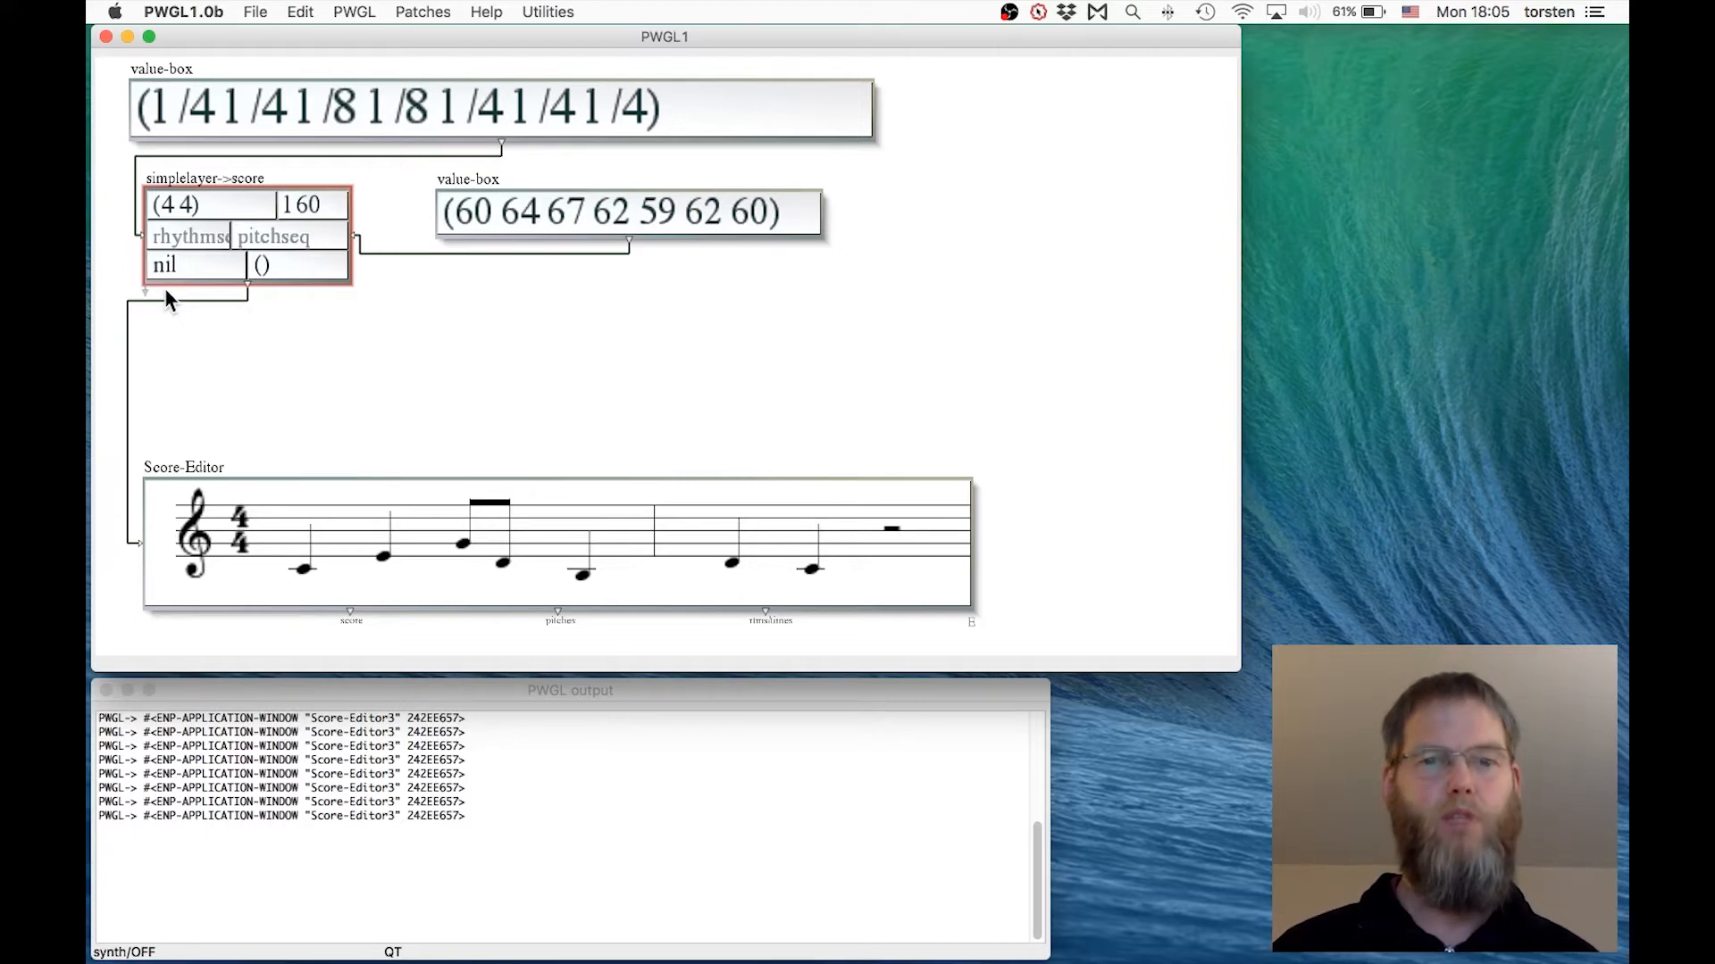
key("minus")
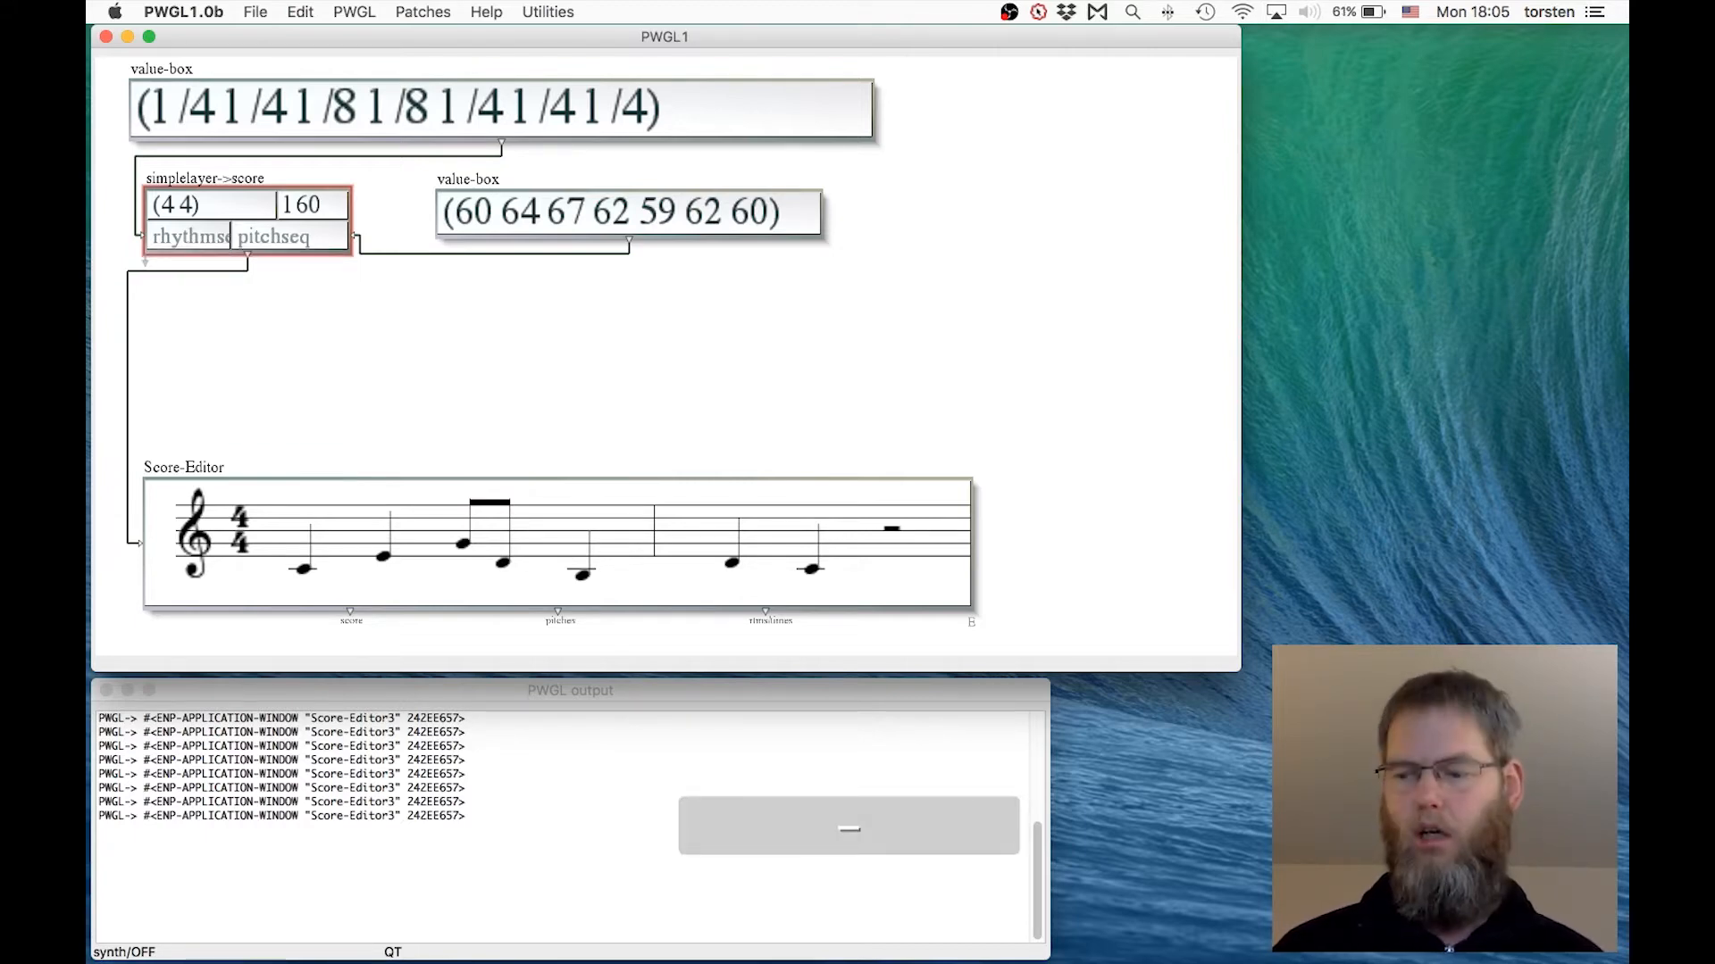
key("KP_Add")
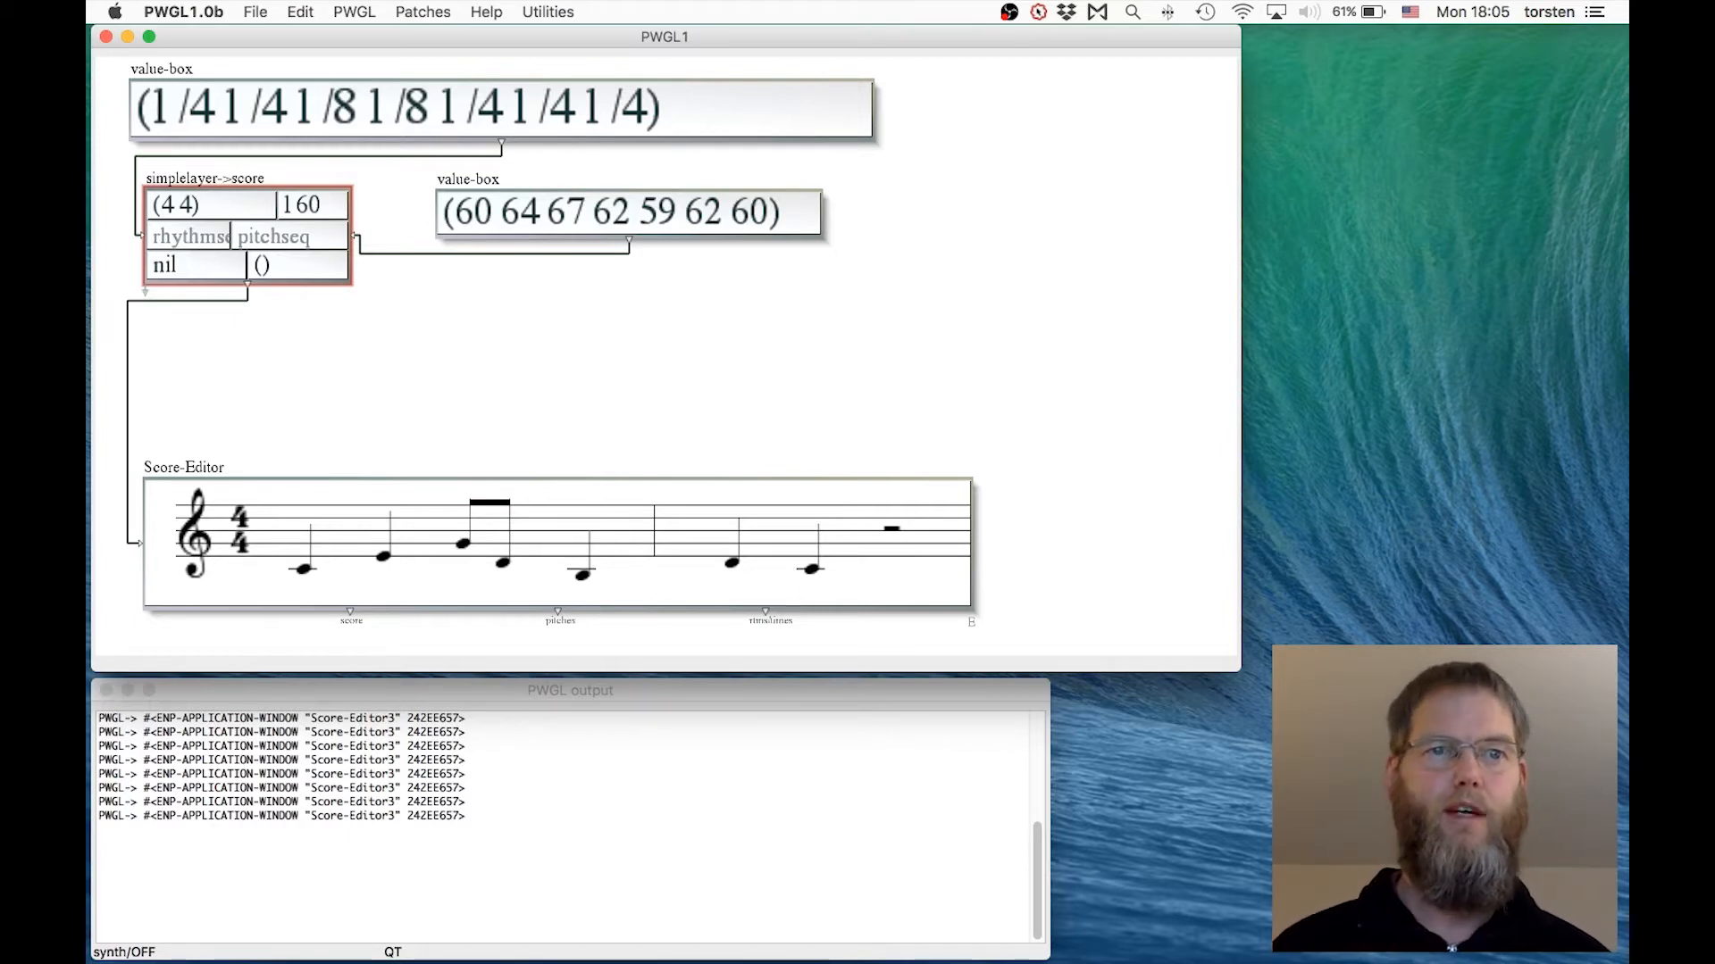
key("KP_Subtract")
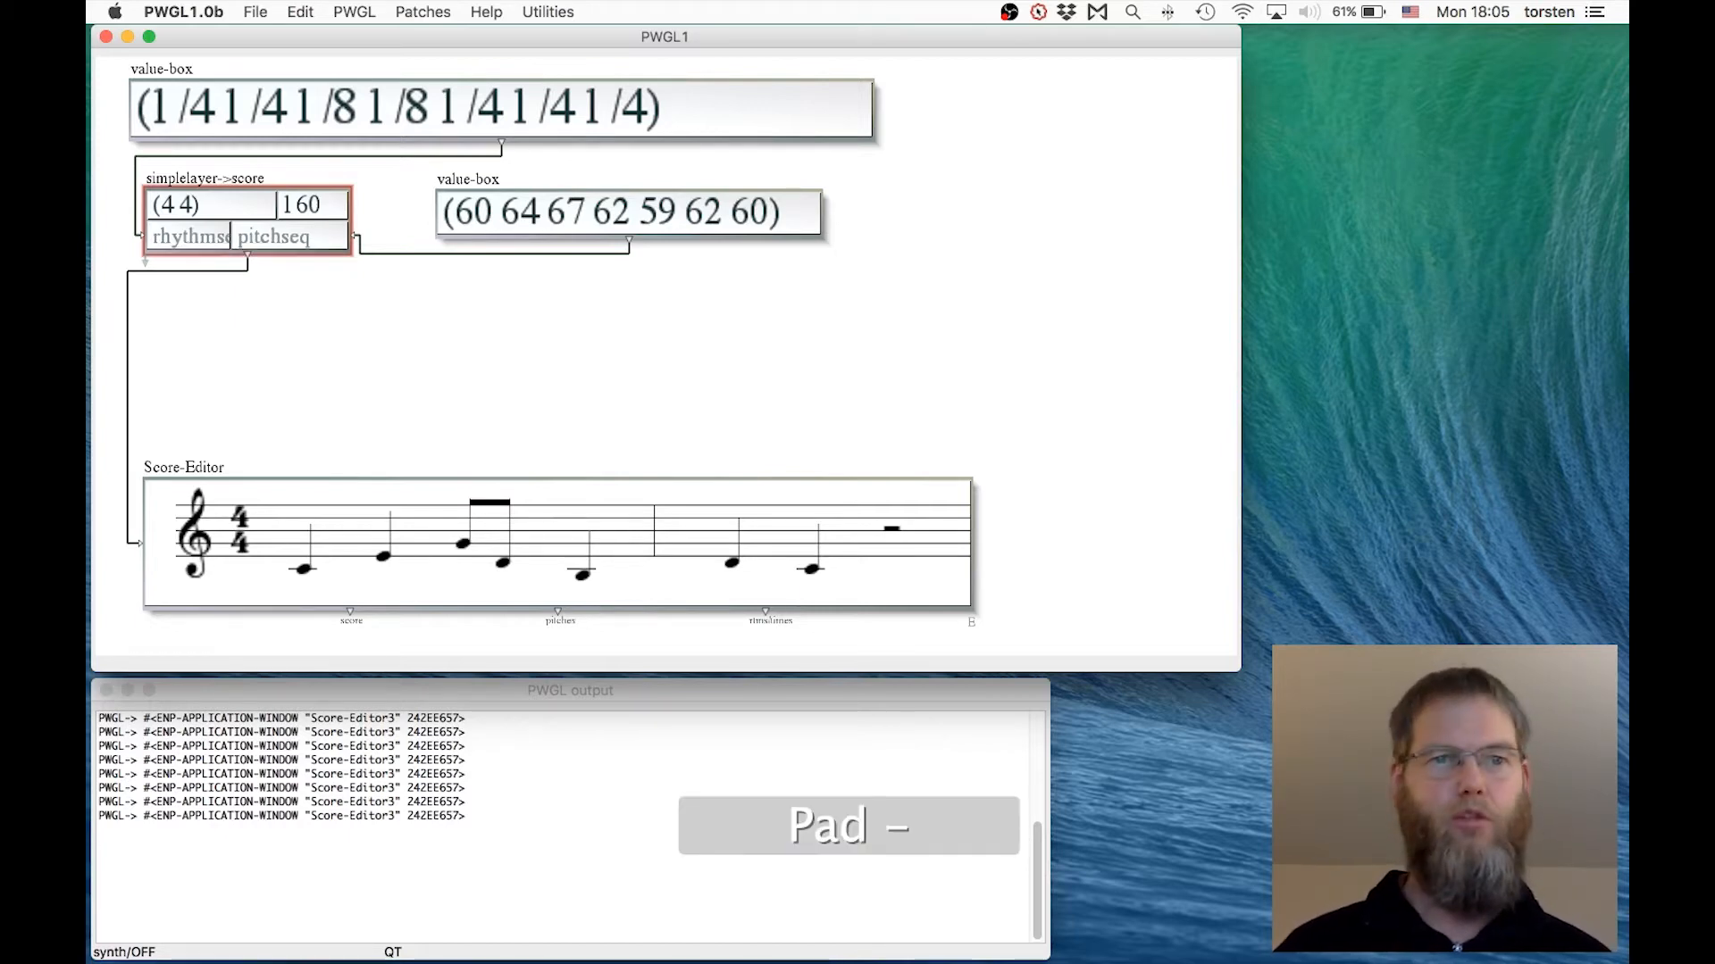
key("KP_Add")
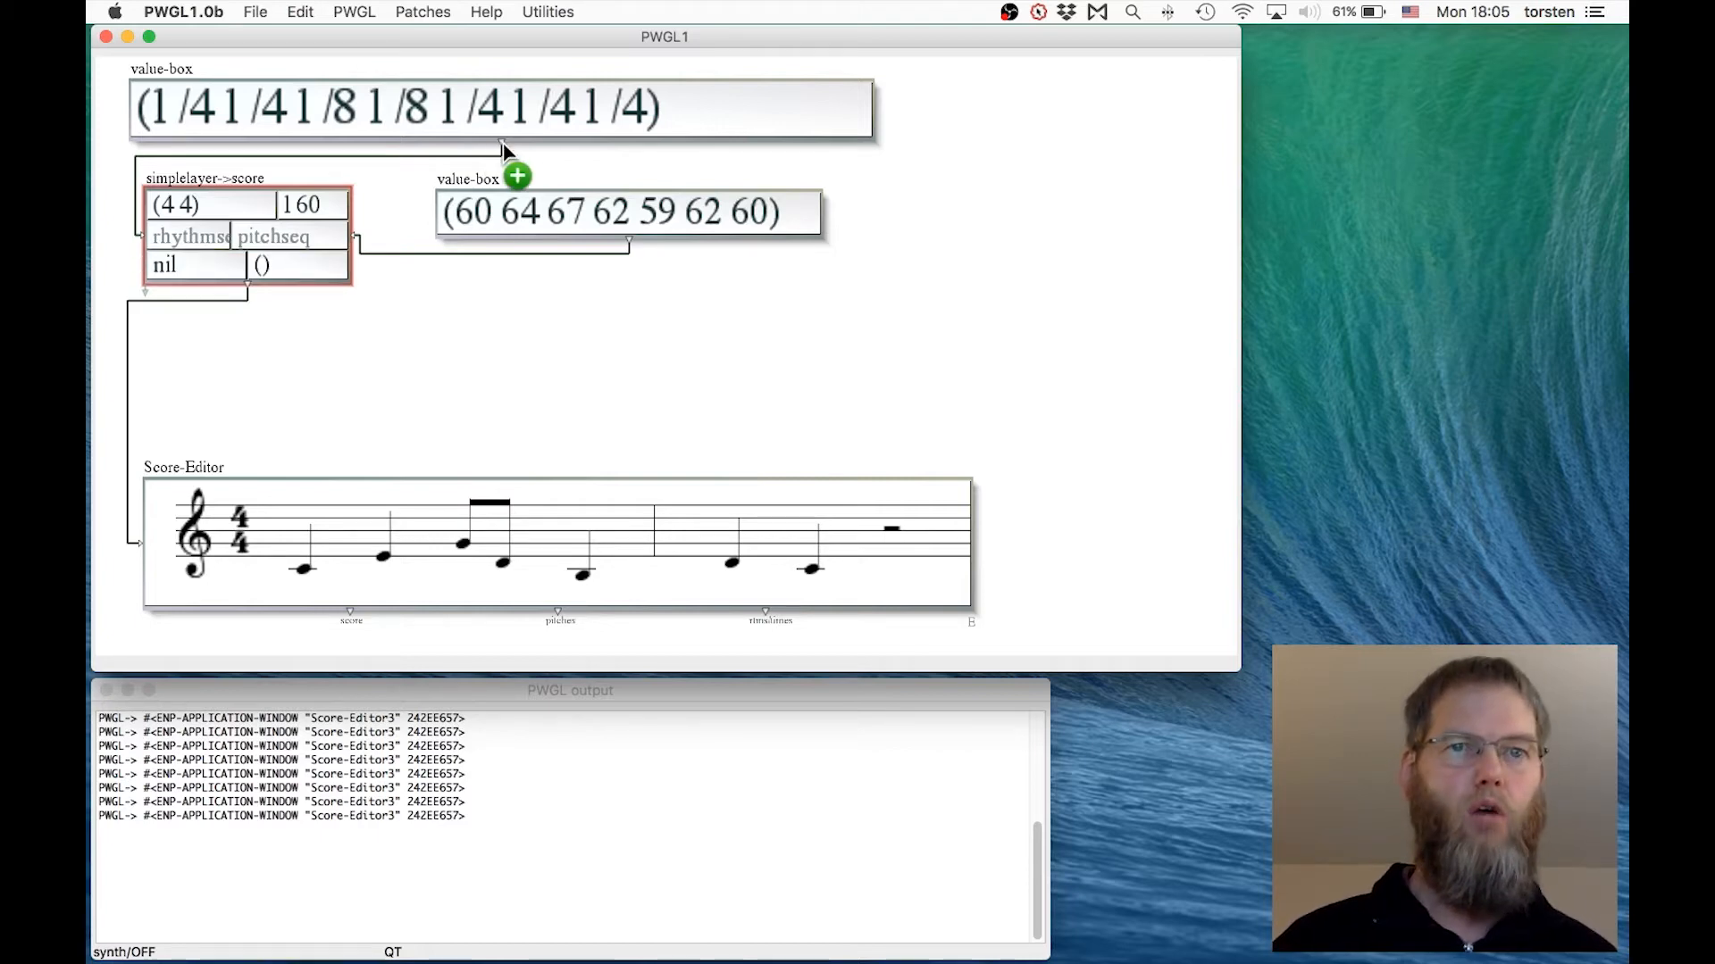
- Connect the rhythm value-box to the second rhythm input of simplelayer->score and the pitch value-box to its second pitch input
left_click_drag(502, 142, 473, 157)
left_click_drag(228, 298, 198, 270)
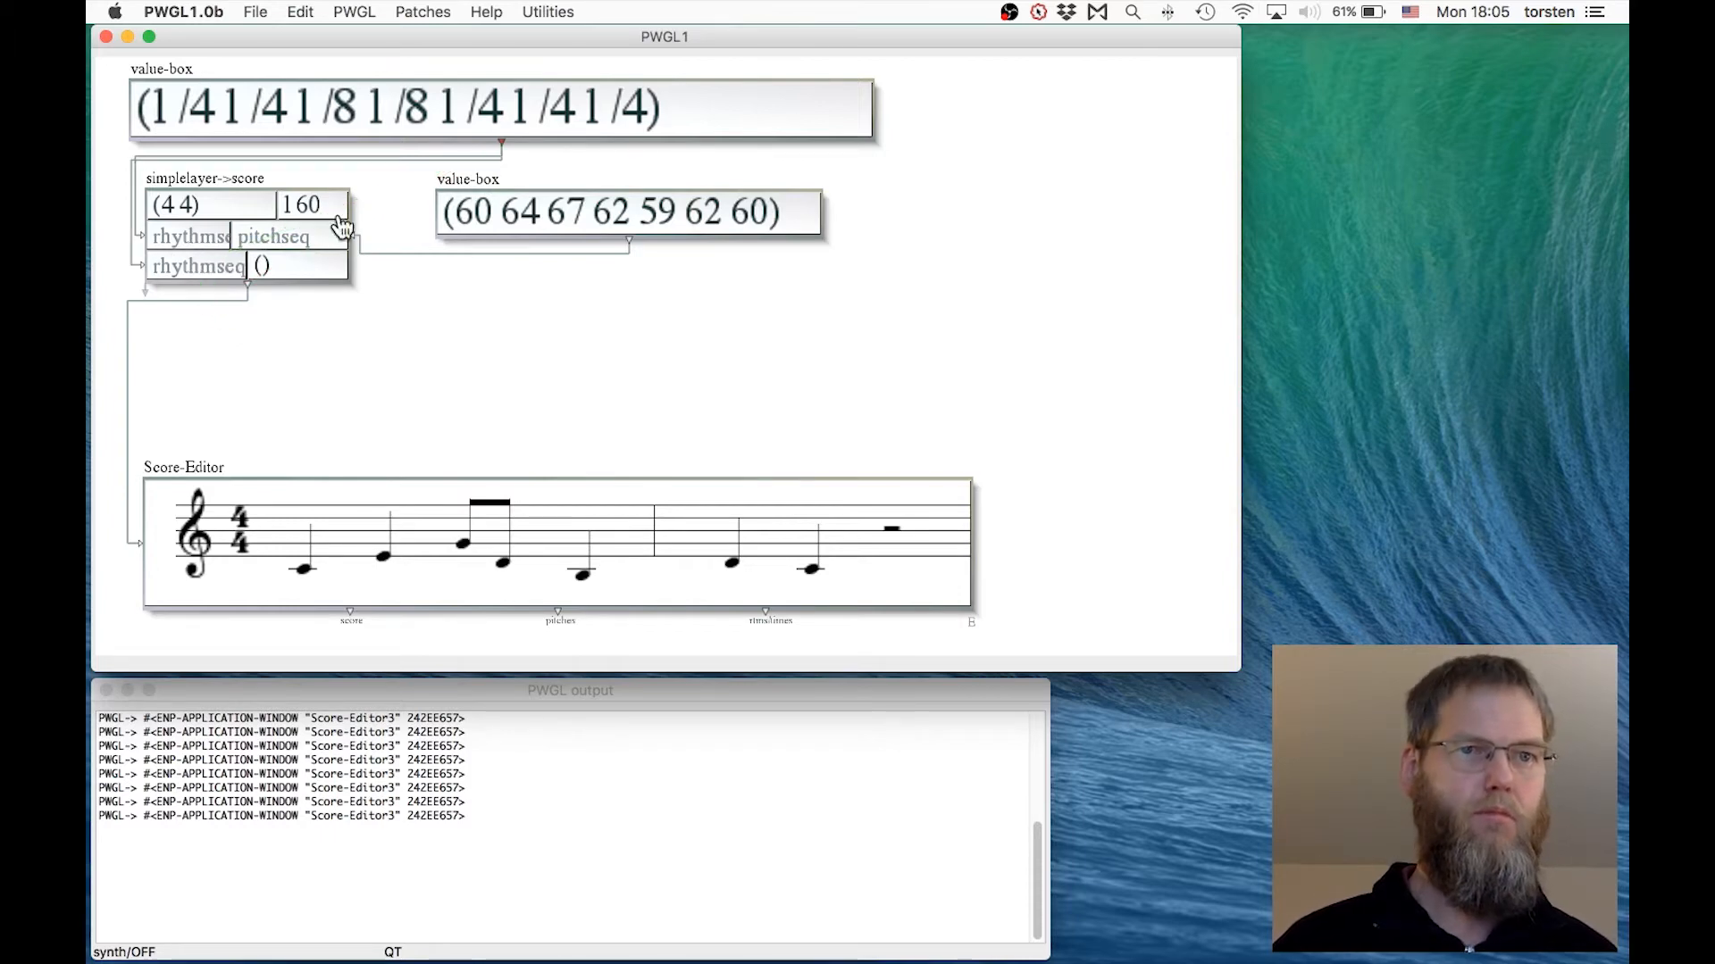
left_click_drag(634, 241, 308, 272)
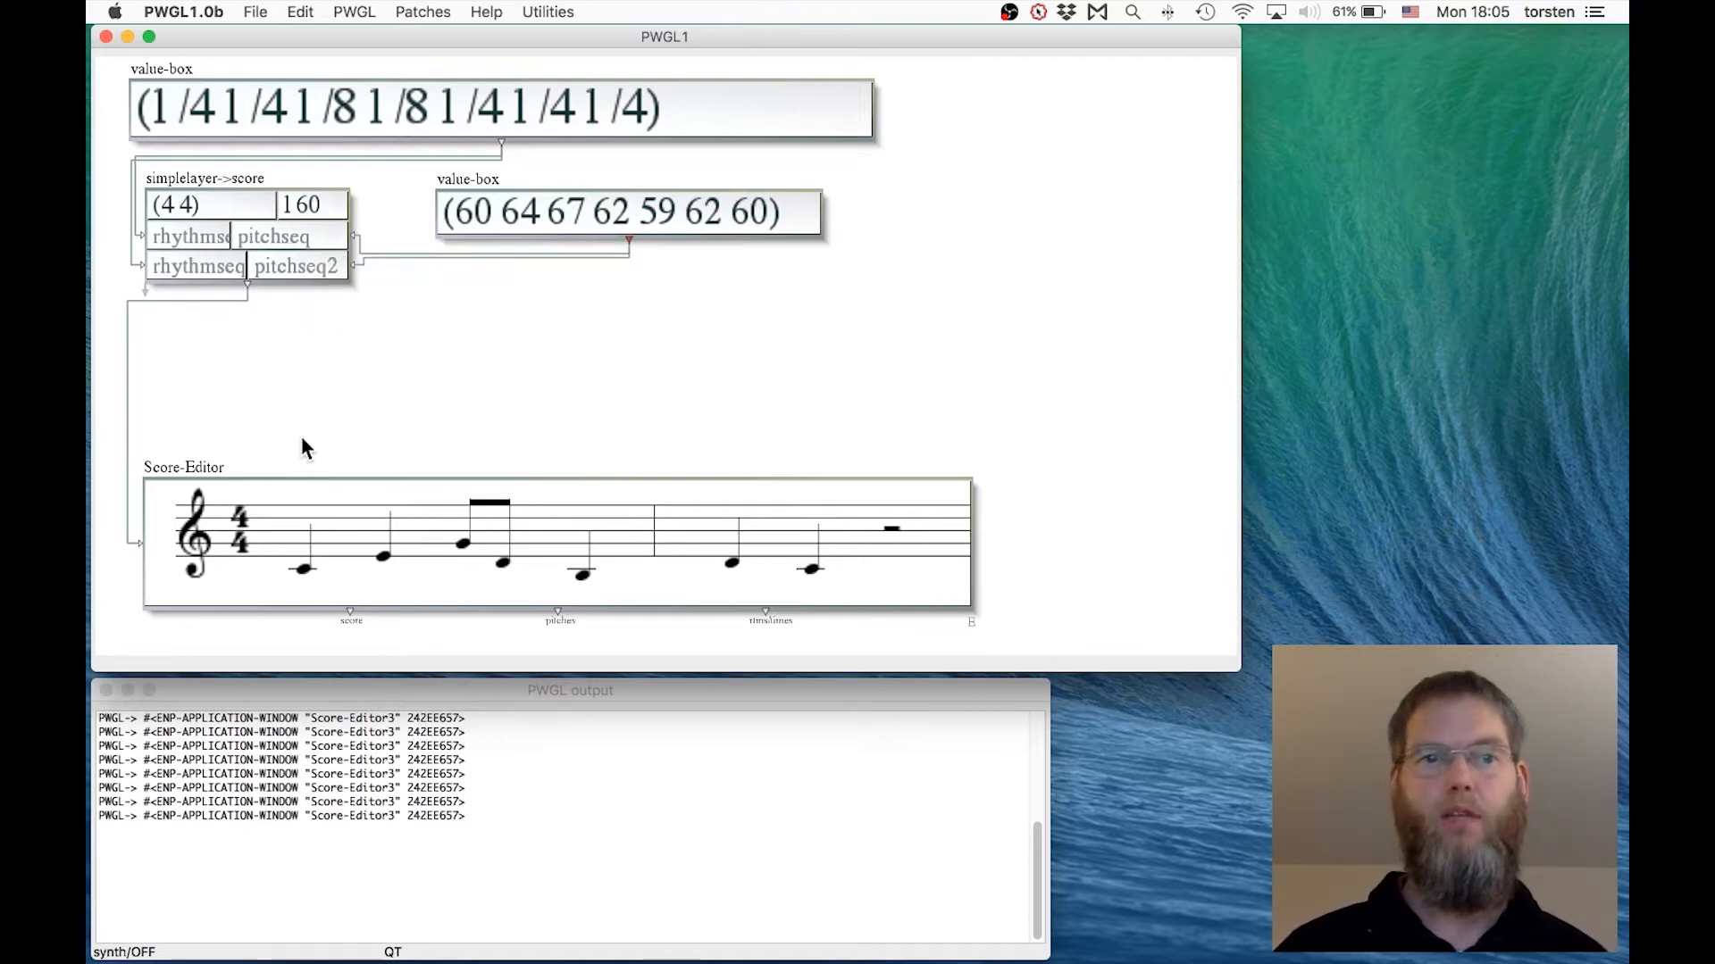
- Move the Score-Editor up beneath simplelayer->score, enlarge its box and rescale the notation so both measures fit
left_click_drag(203, 462, 199, 340)
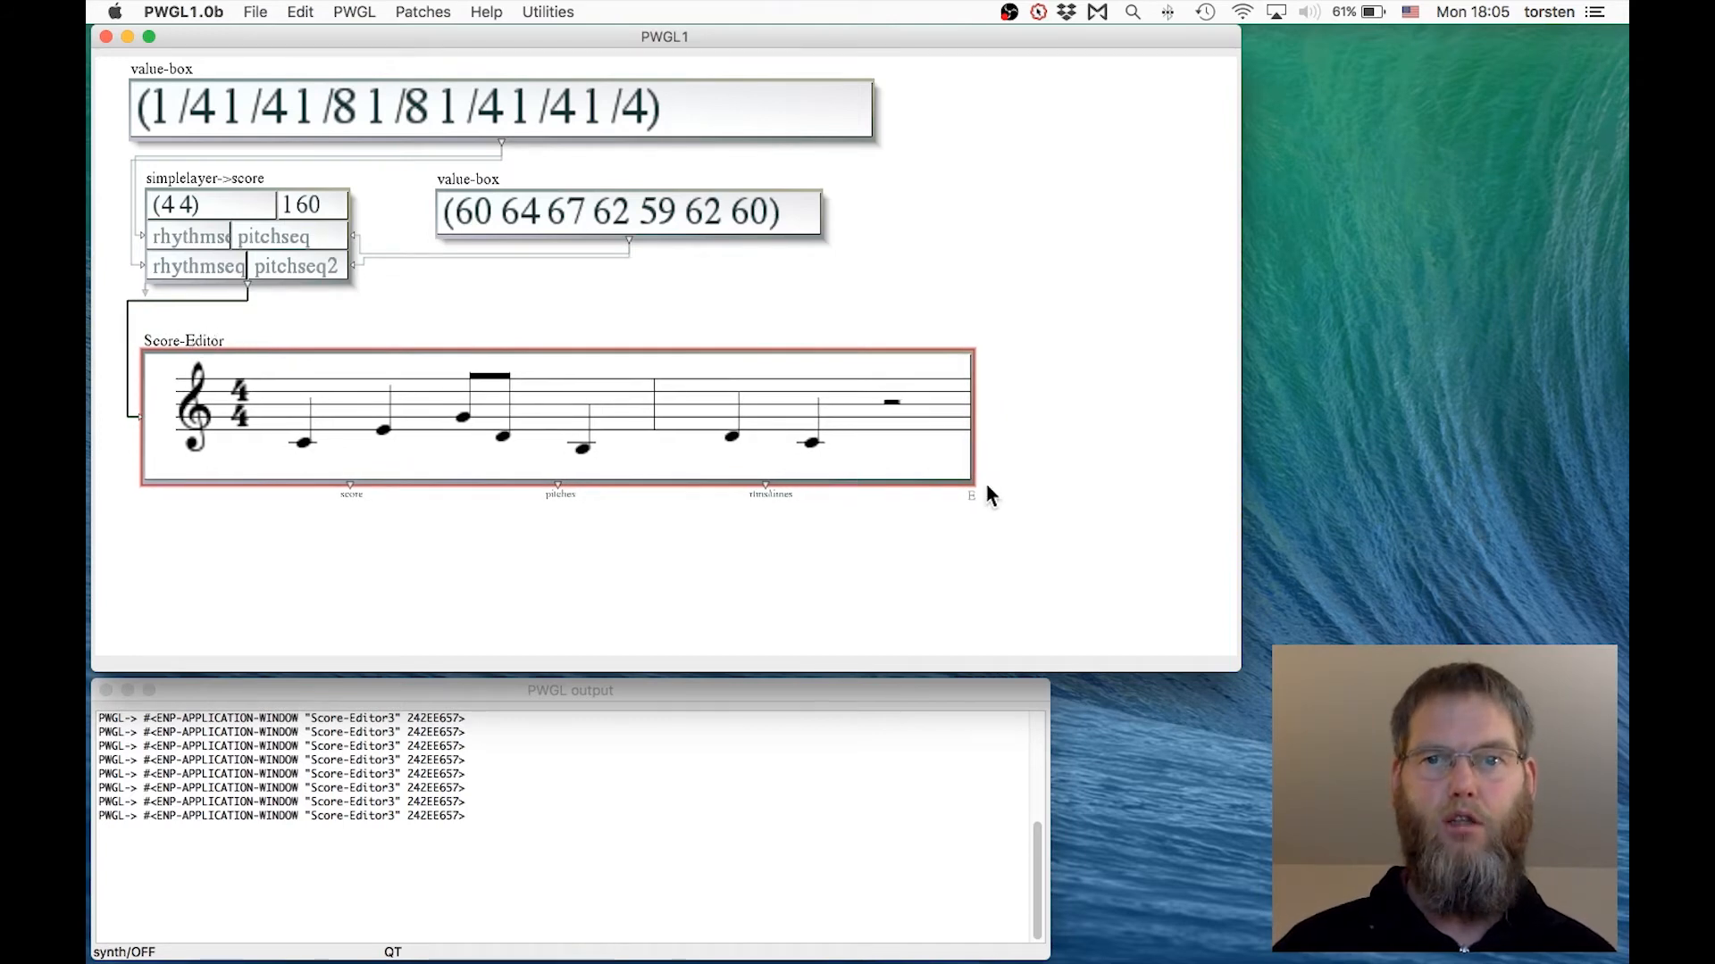
left_click_drag(972, 482, 1072, 638)
scroll(659, 521, "down", 5)
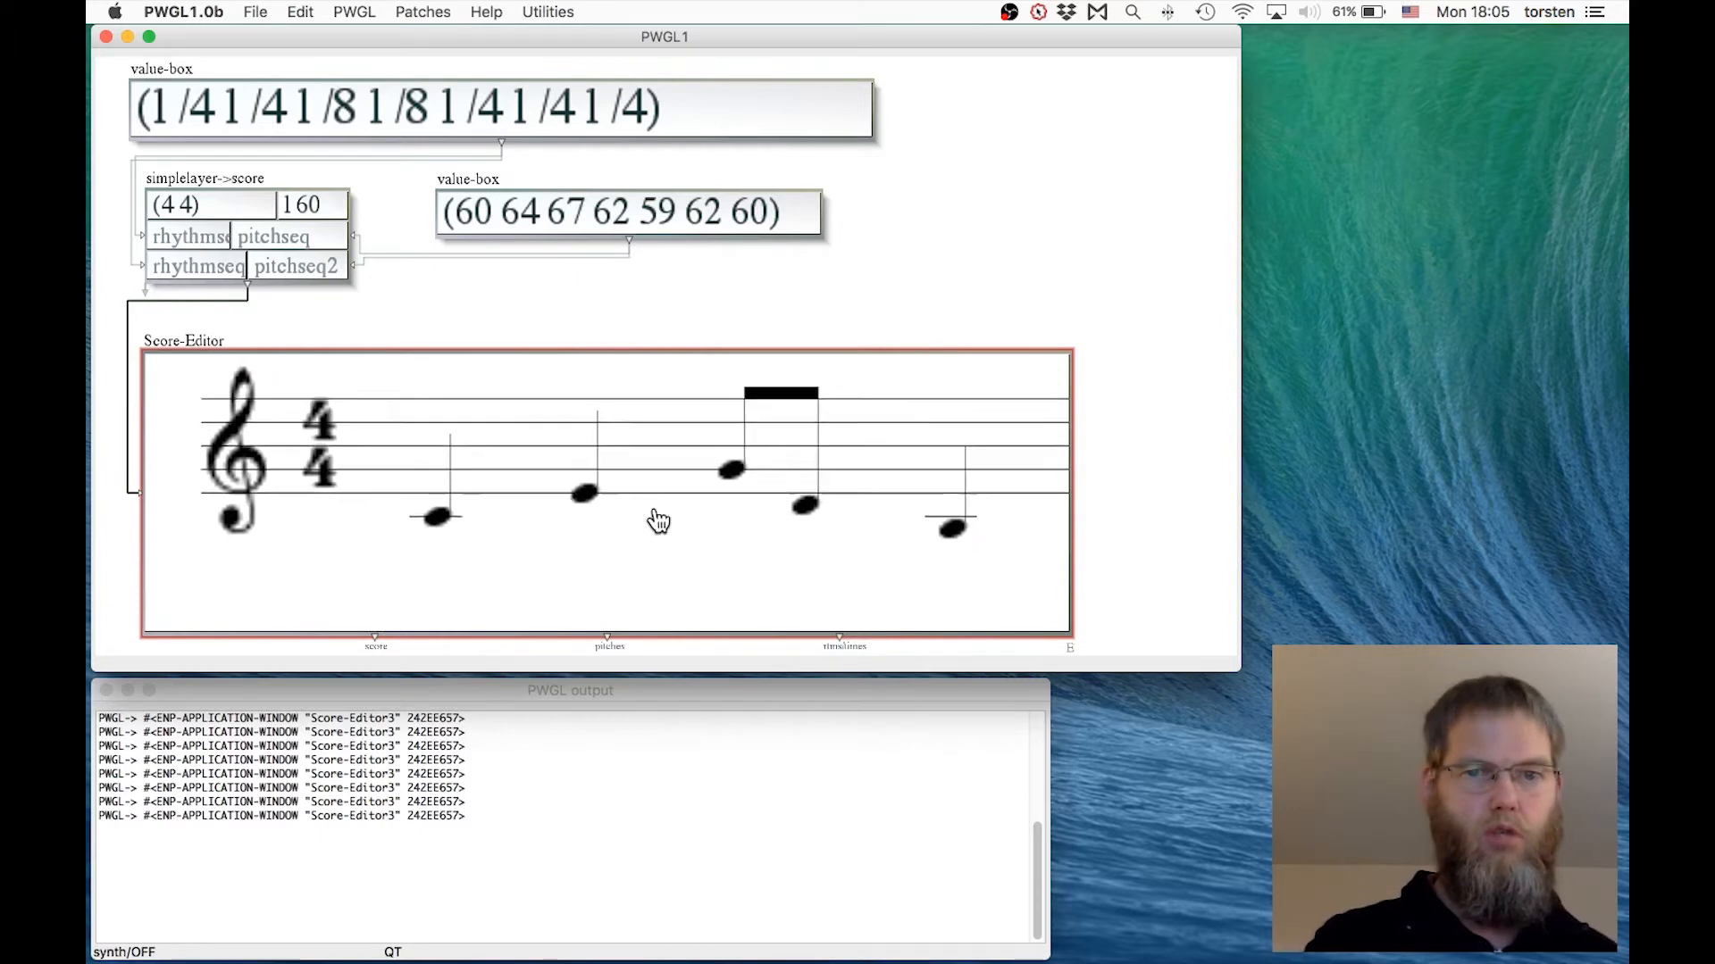
scroll(659, 520, "down", 3)
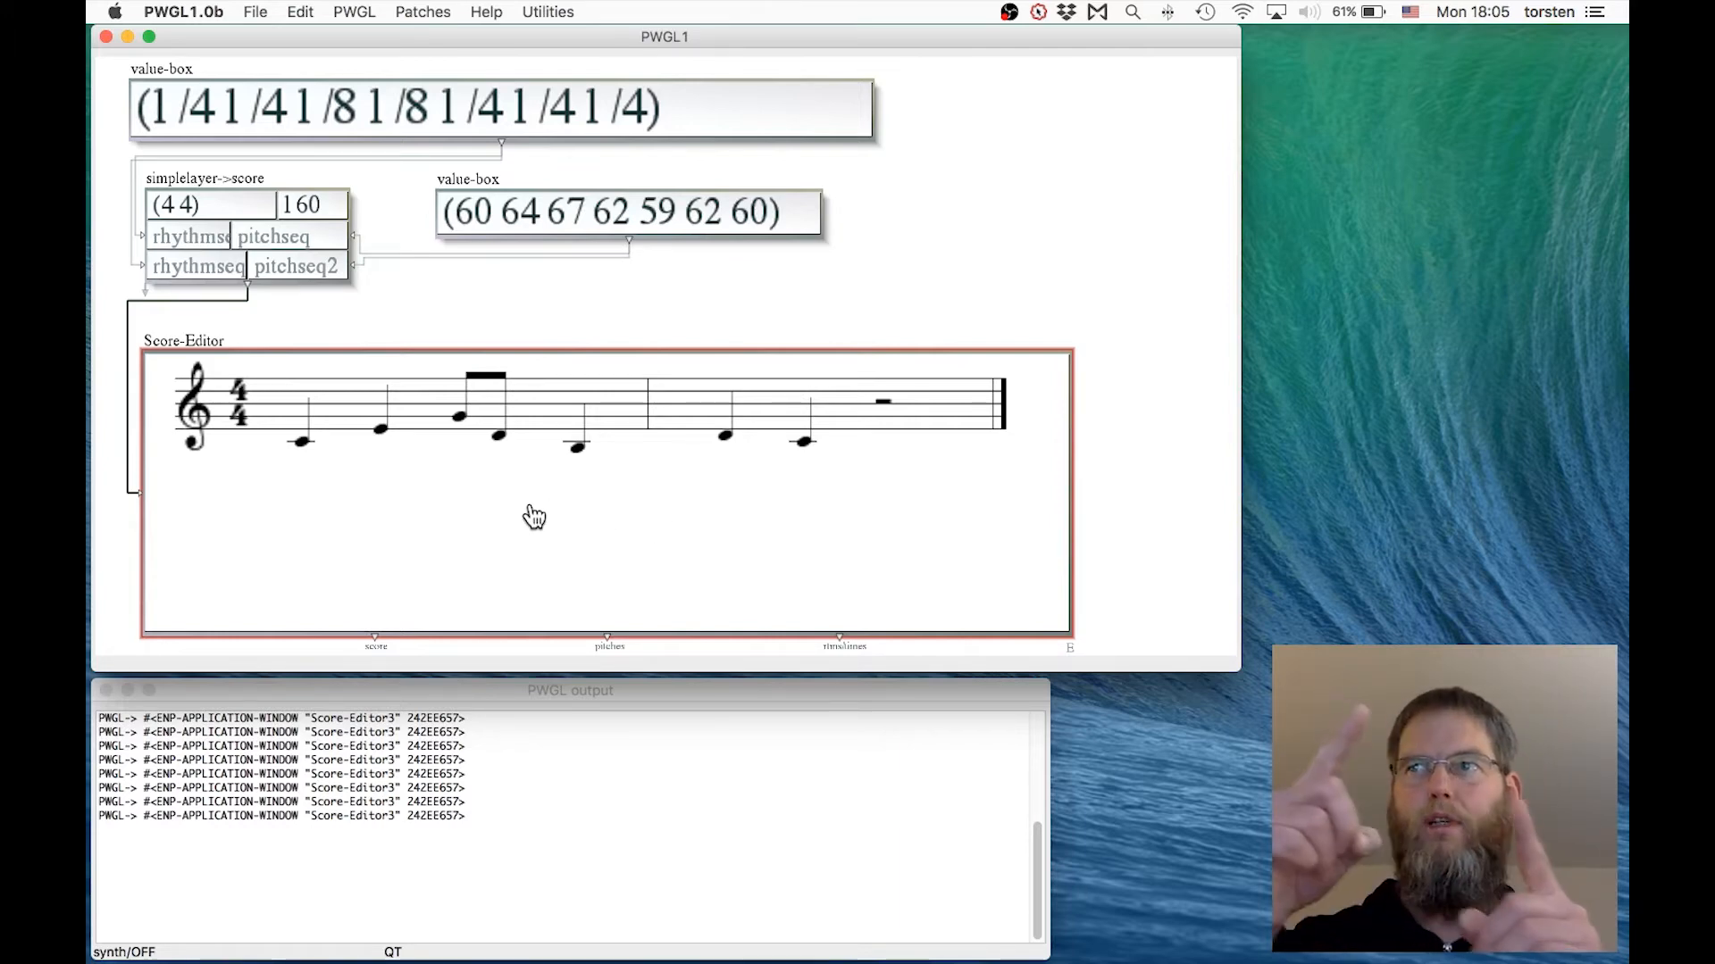
right_click(447, 482)
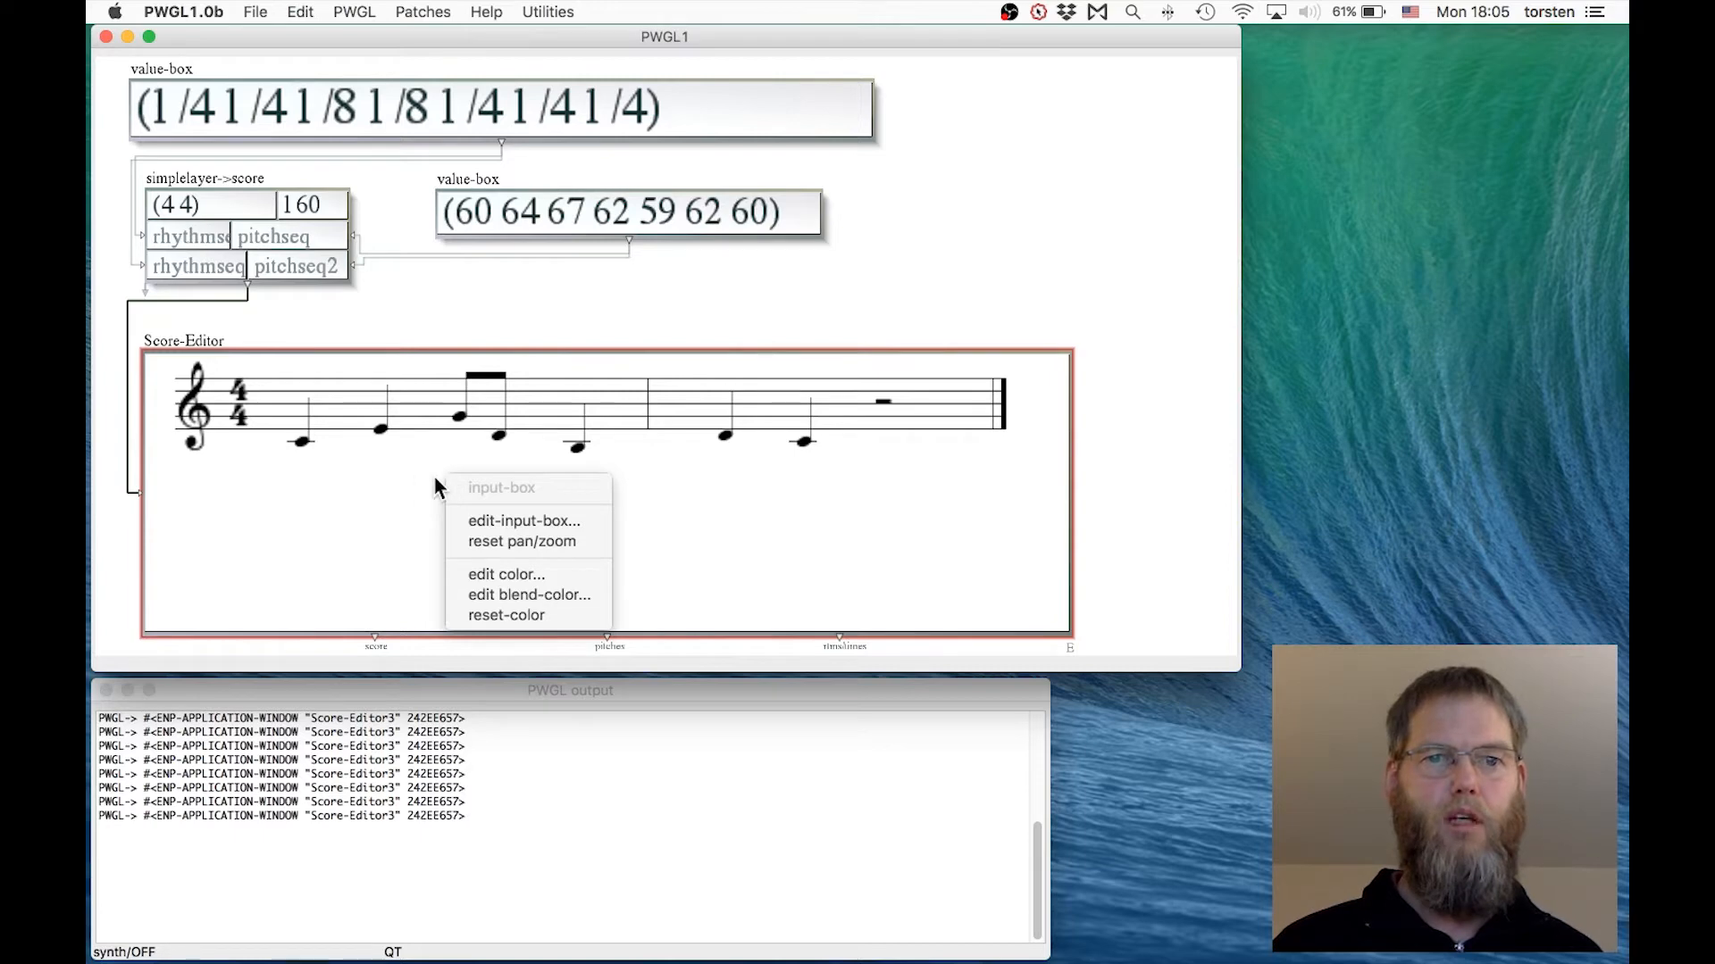
left_click(383, 484)
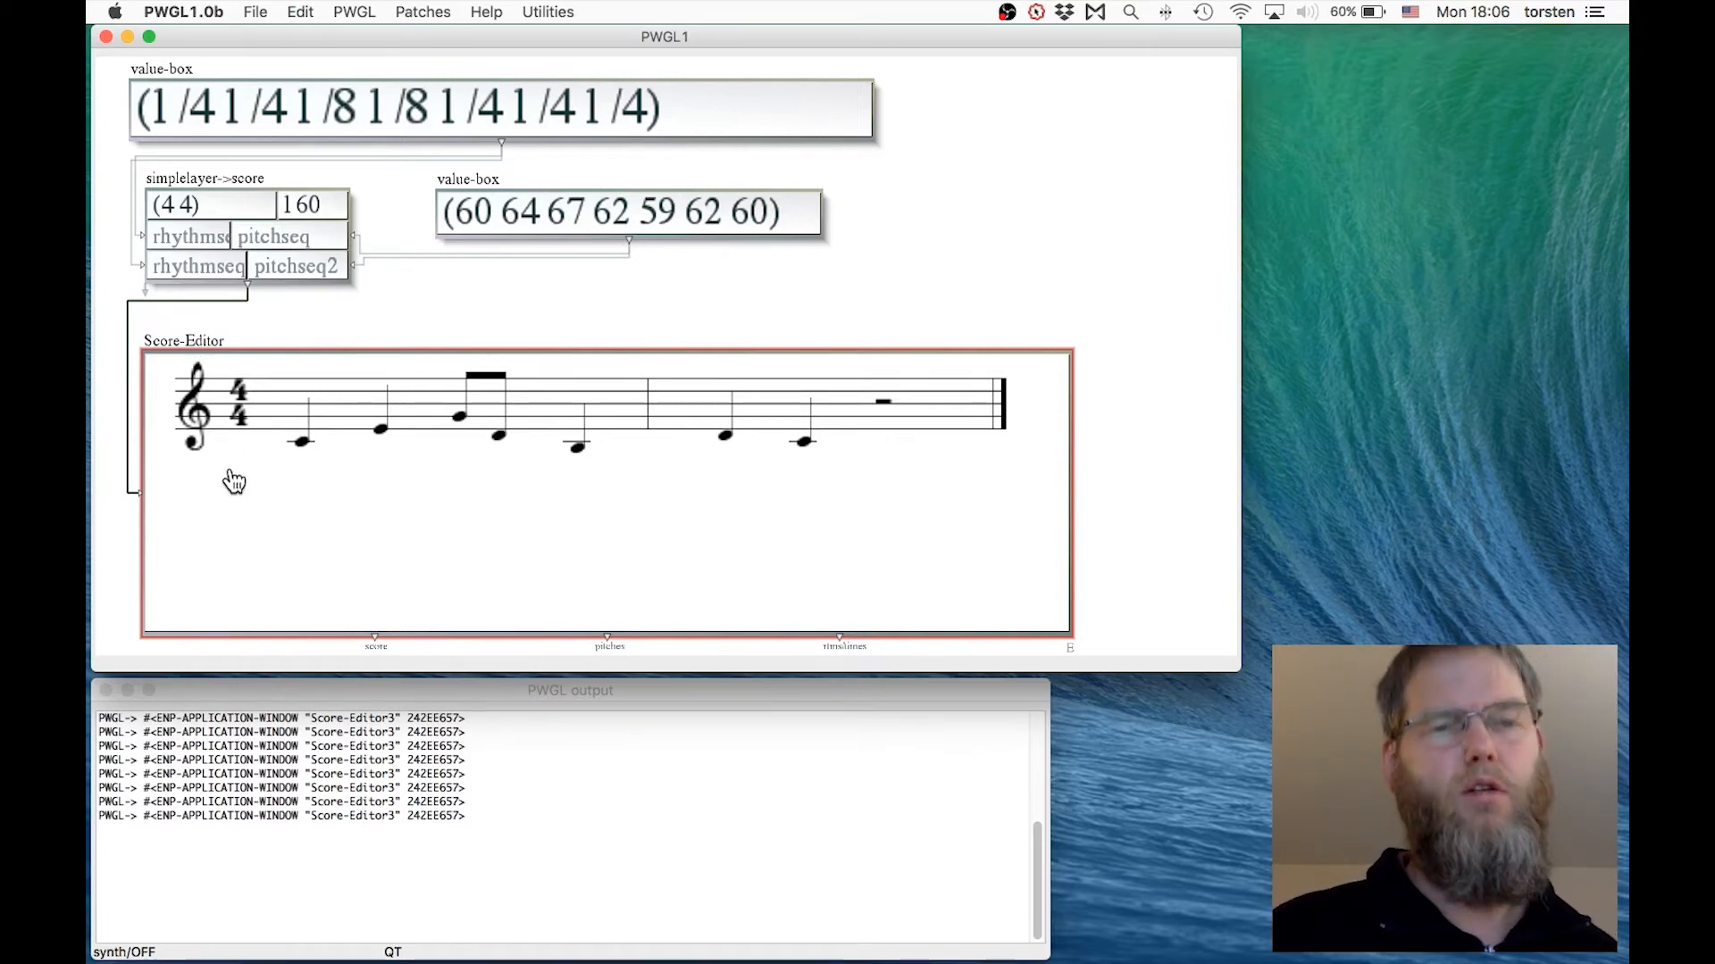
- Re-evaluate the Score-Editor, open its full score window to check the parts and close it again
left_click(239, 323)
left_click(241, 413)
key("v")
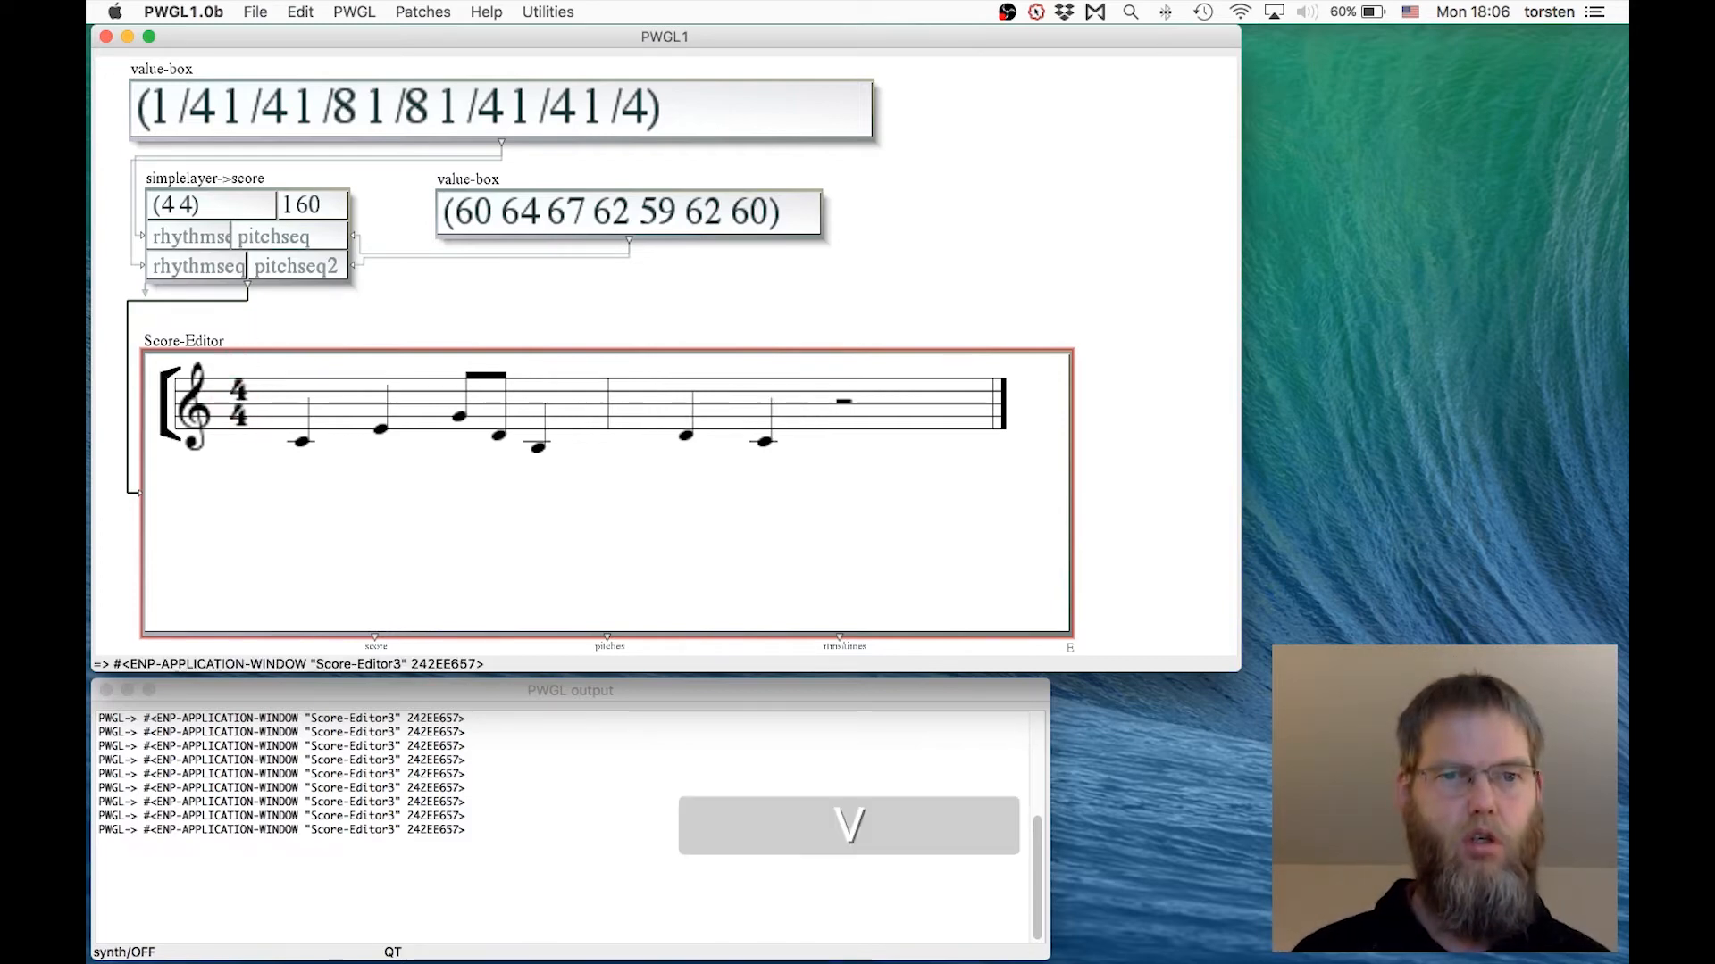
double_click(300, 498)
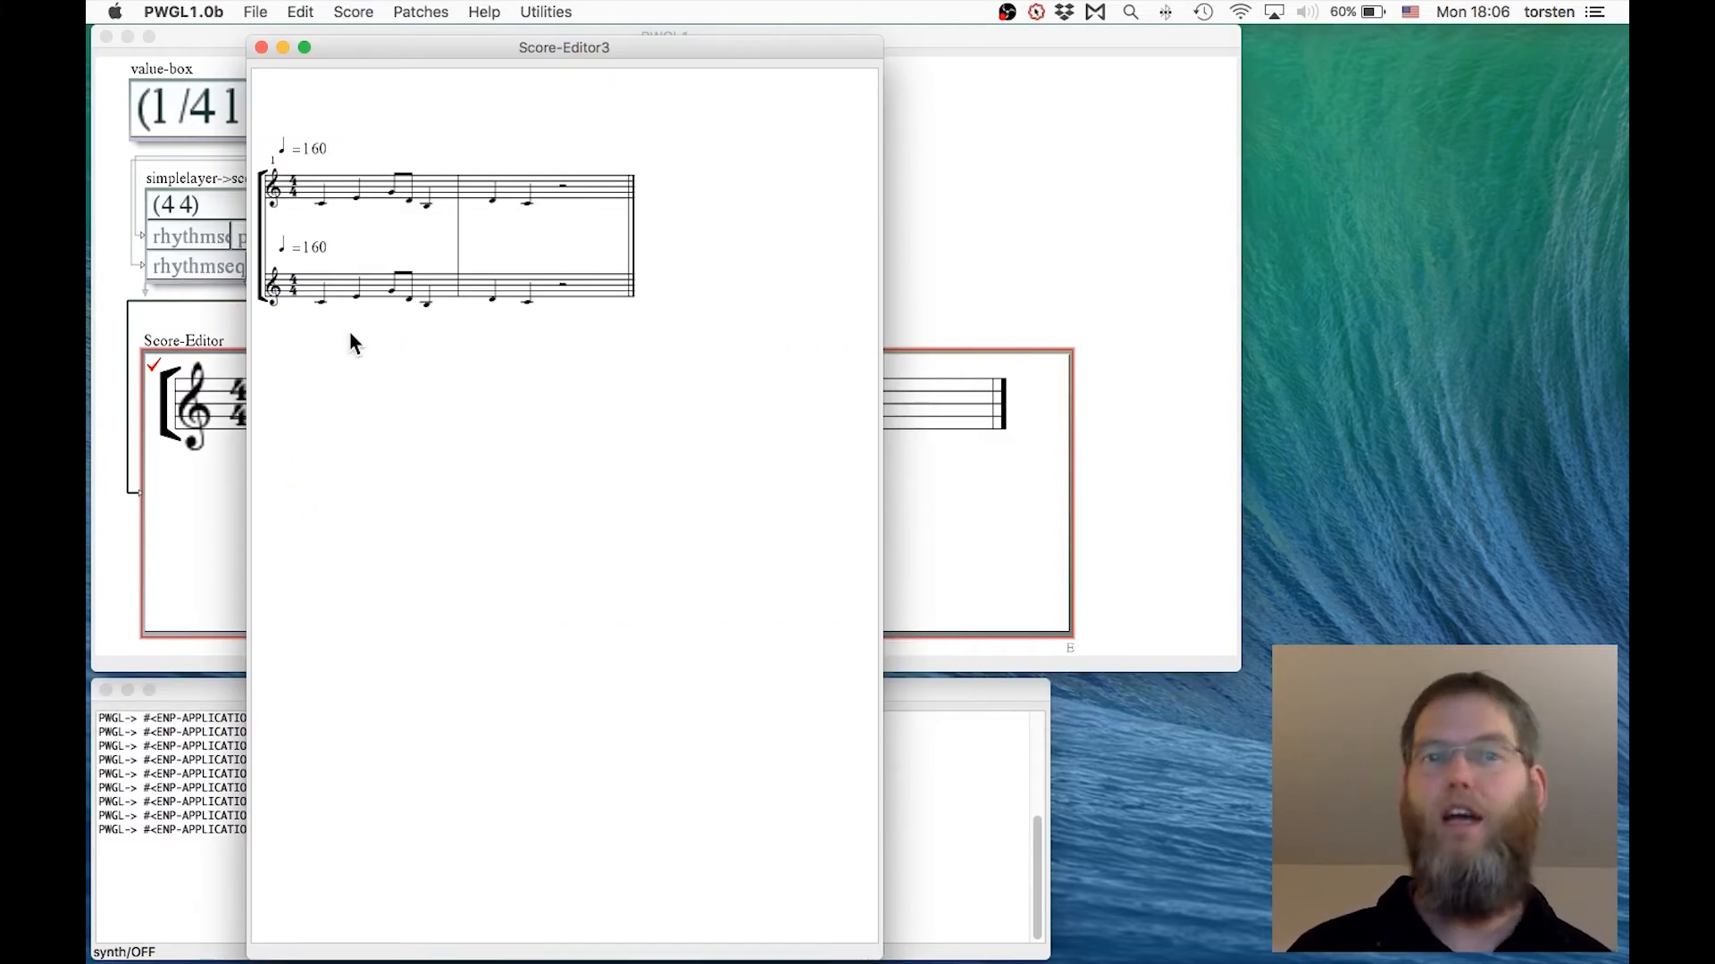
key("super+w")
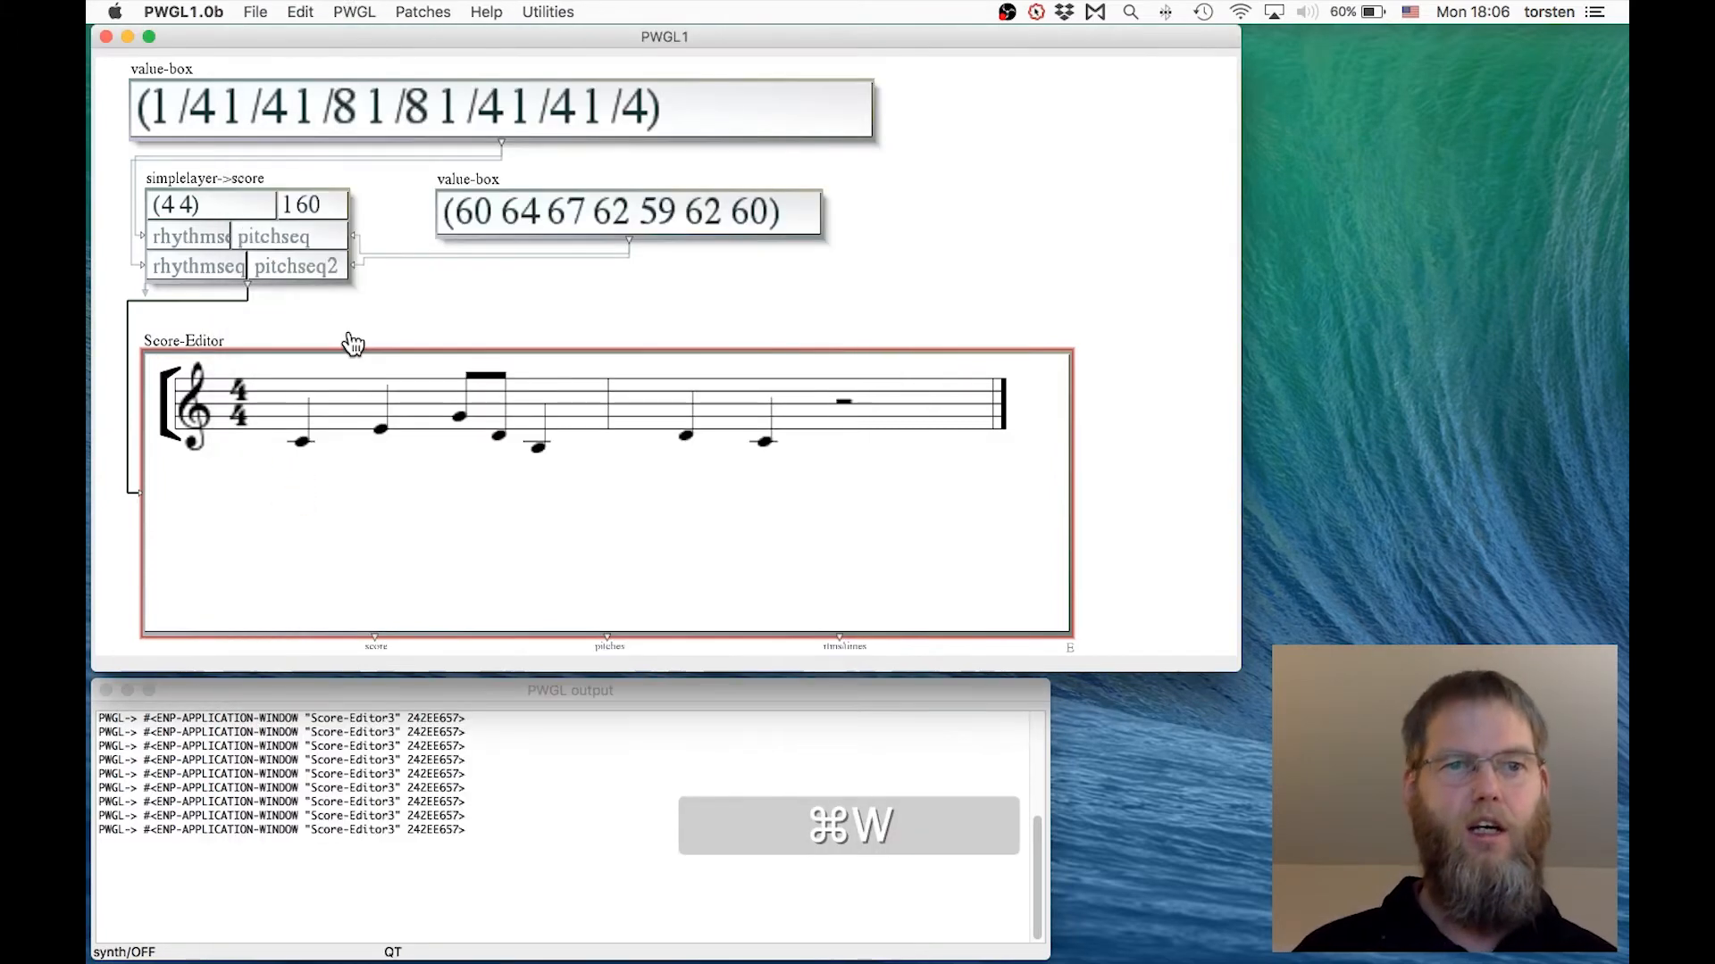
- Set the Score-Editor input-box's number of parts to 10
right_click(293, 501)
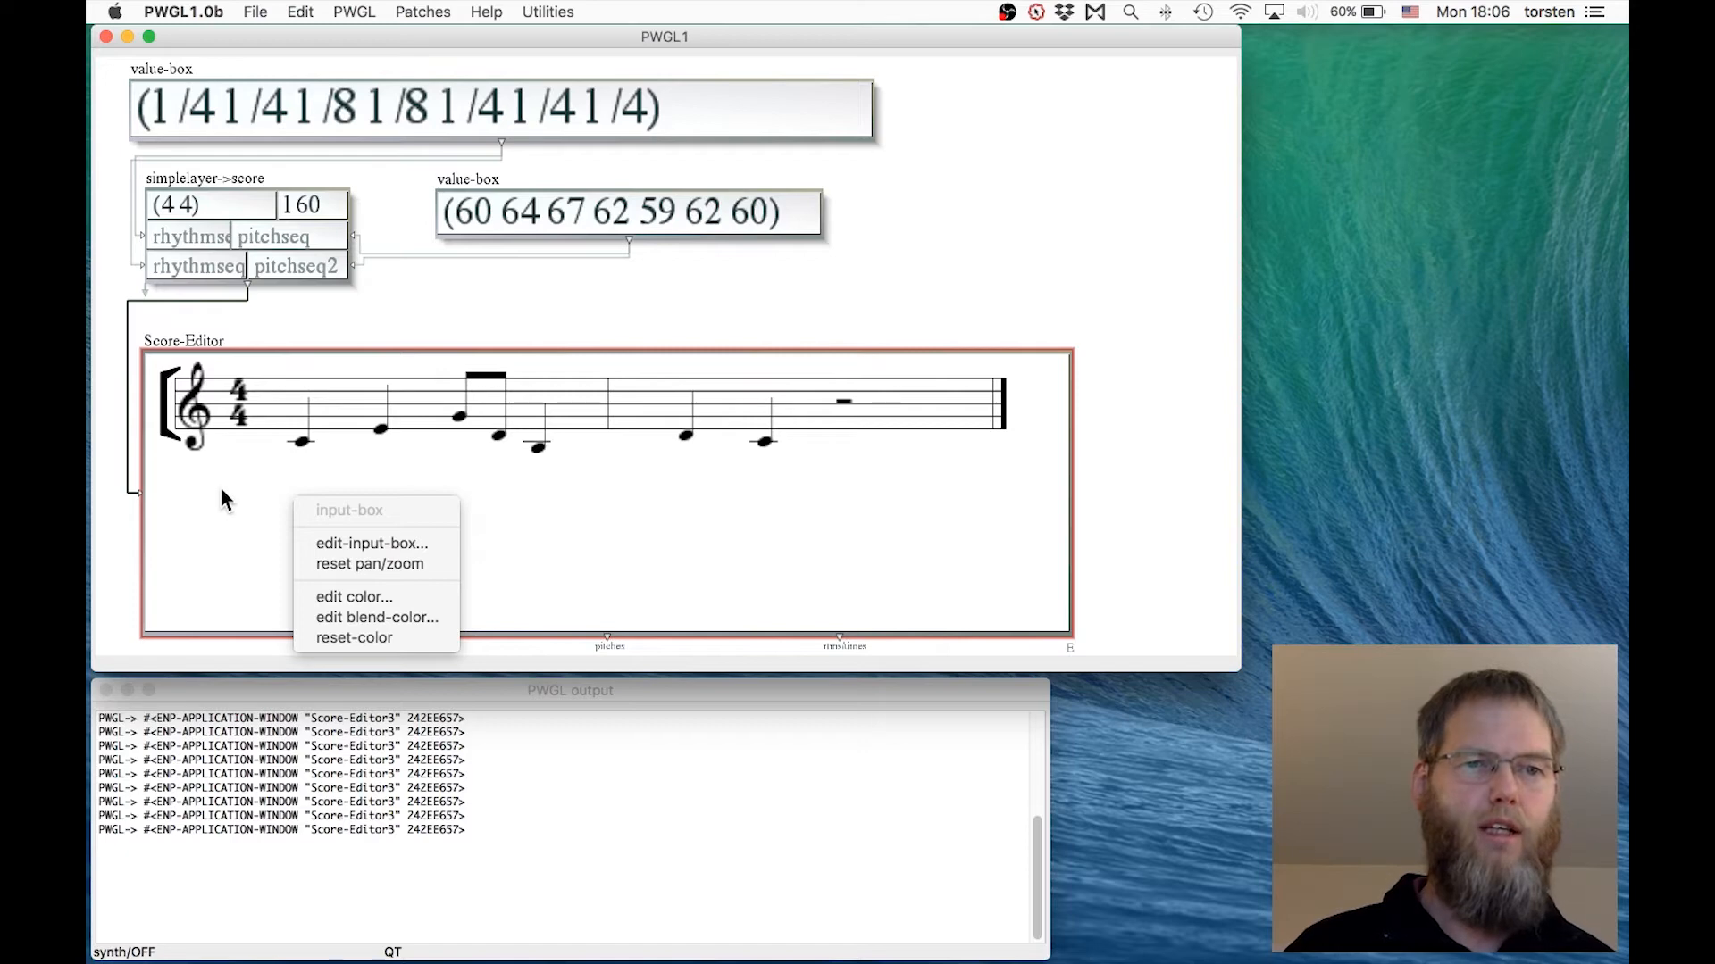
left_click(378, 543)
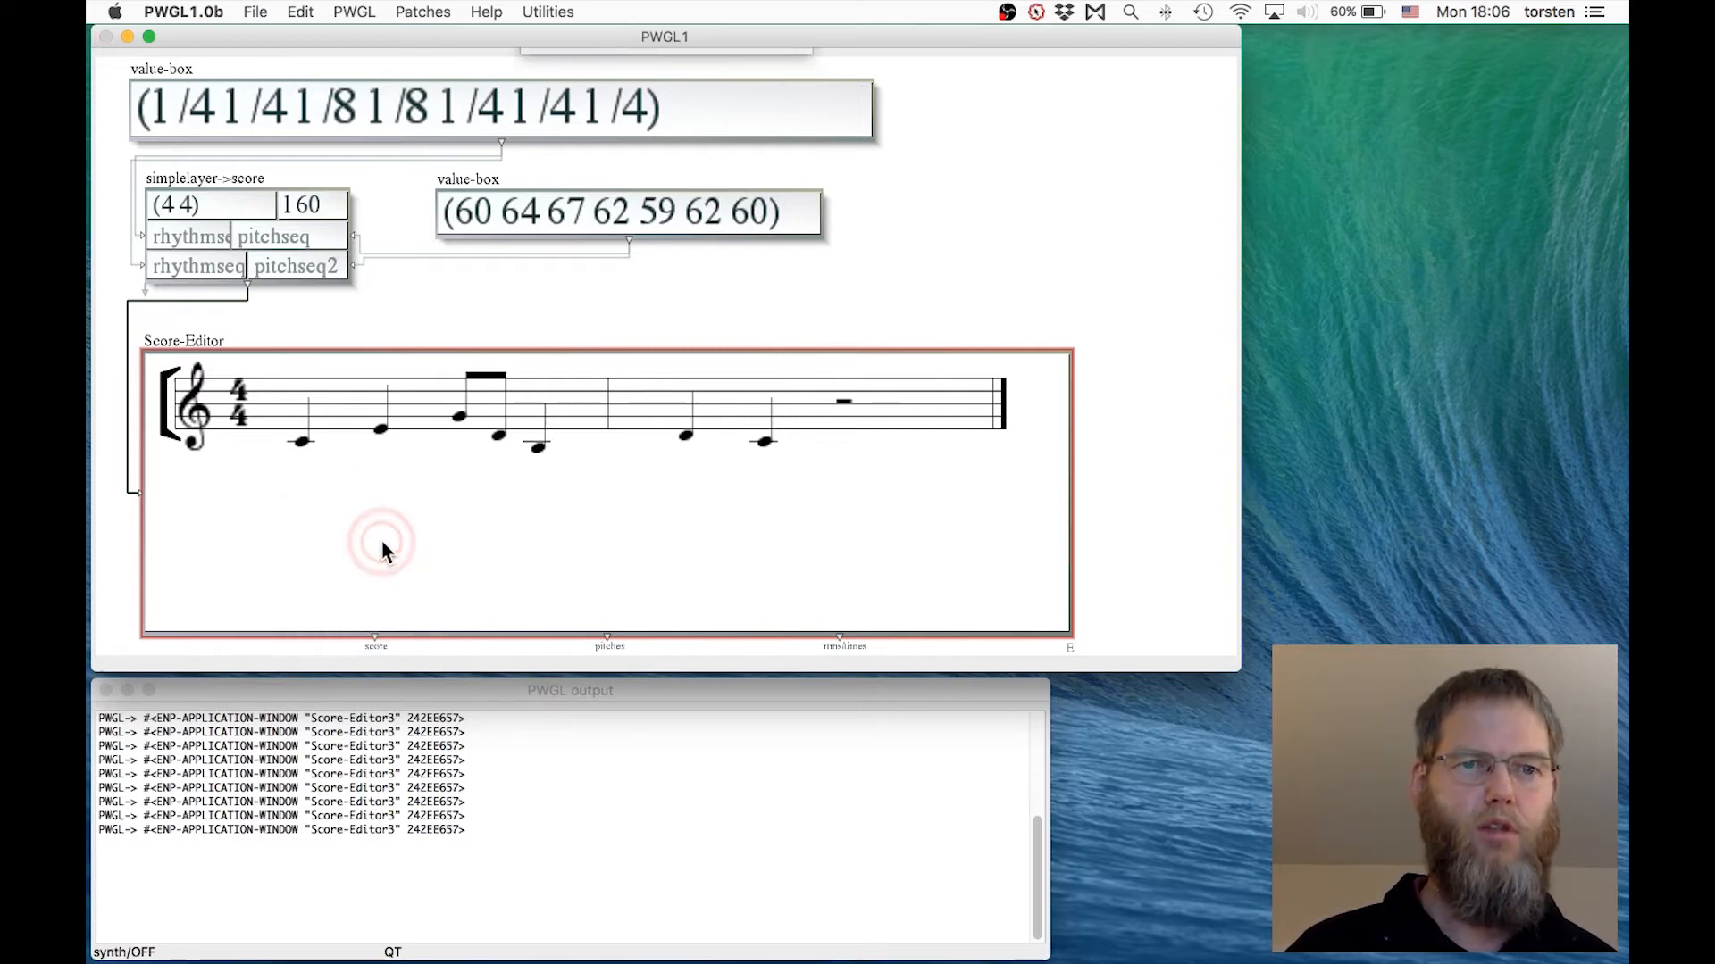
double_click(681, 288)
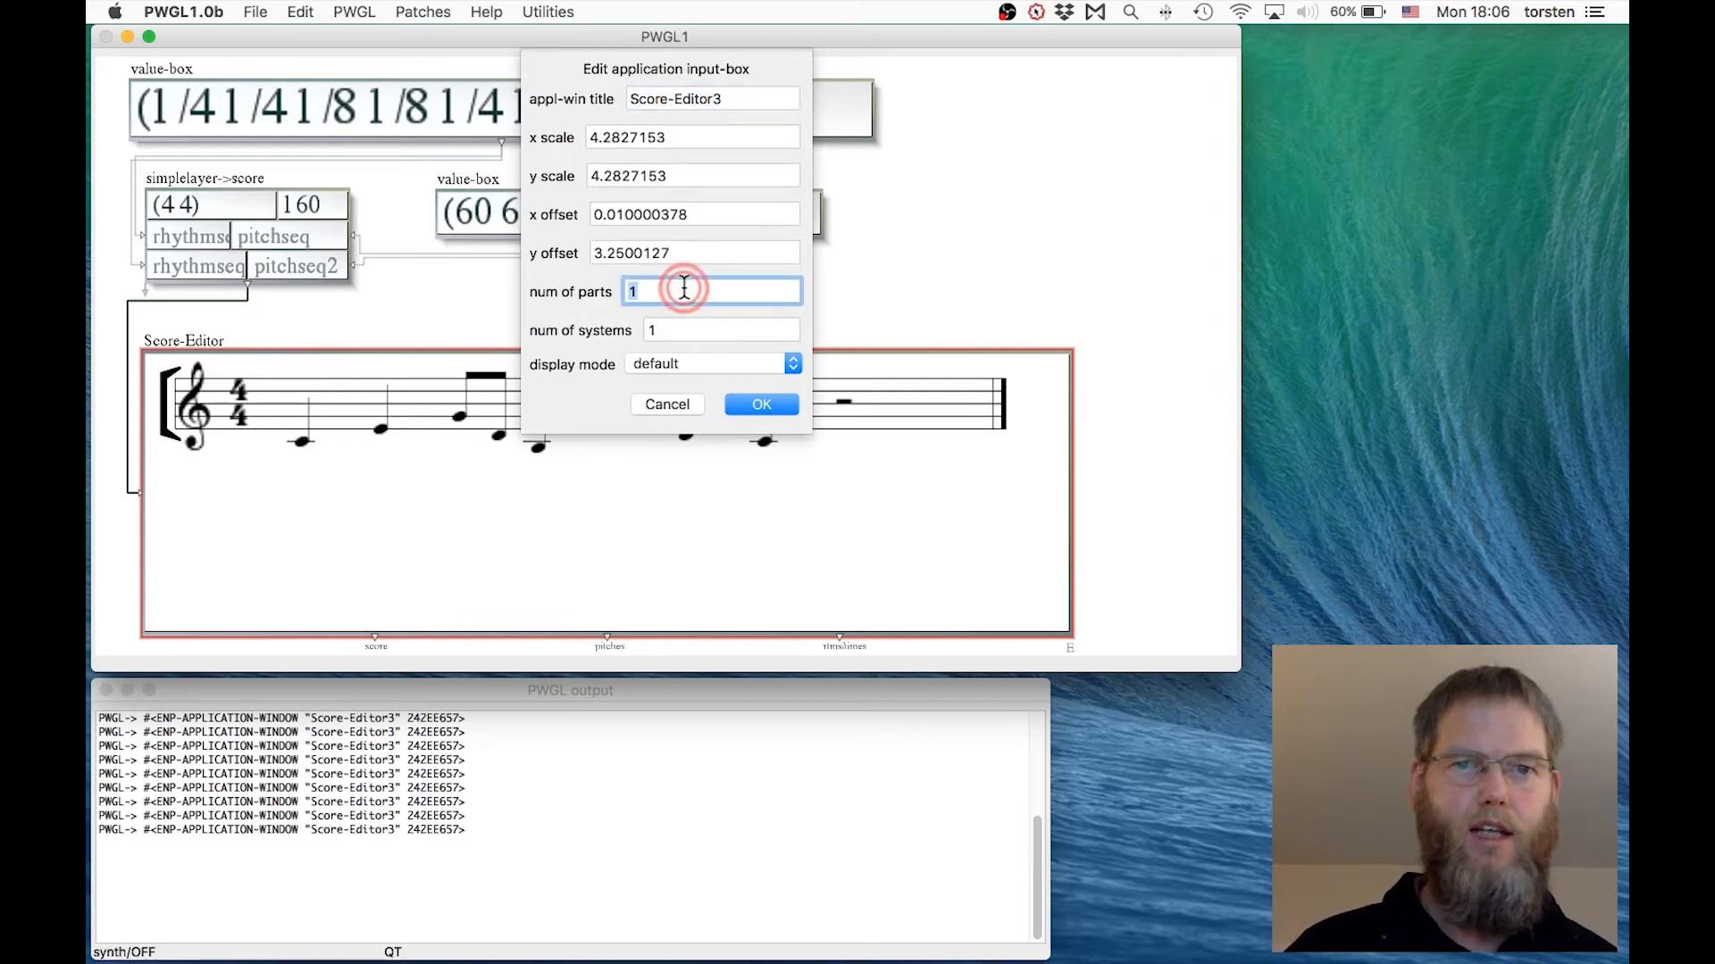
key("BackSpace")
type("10")
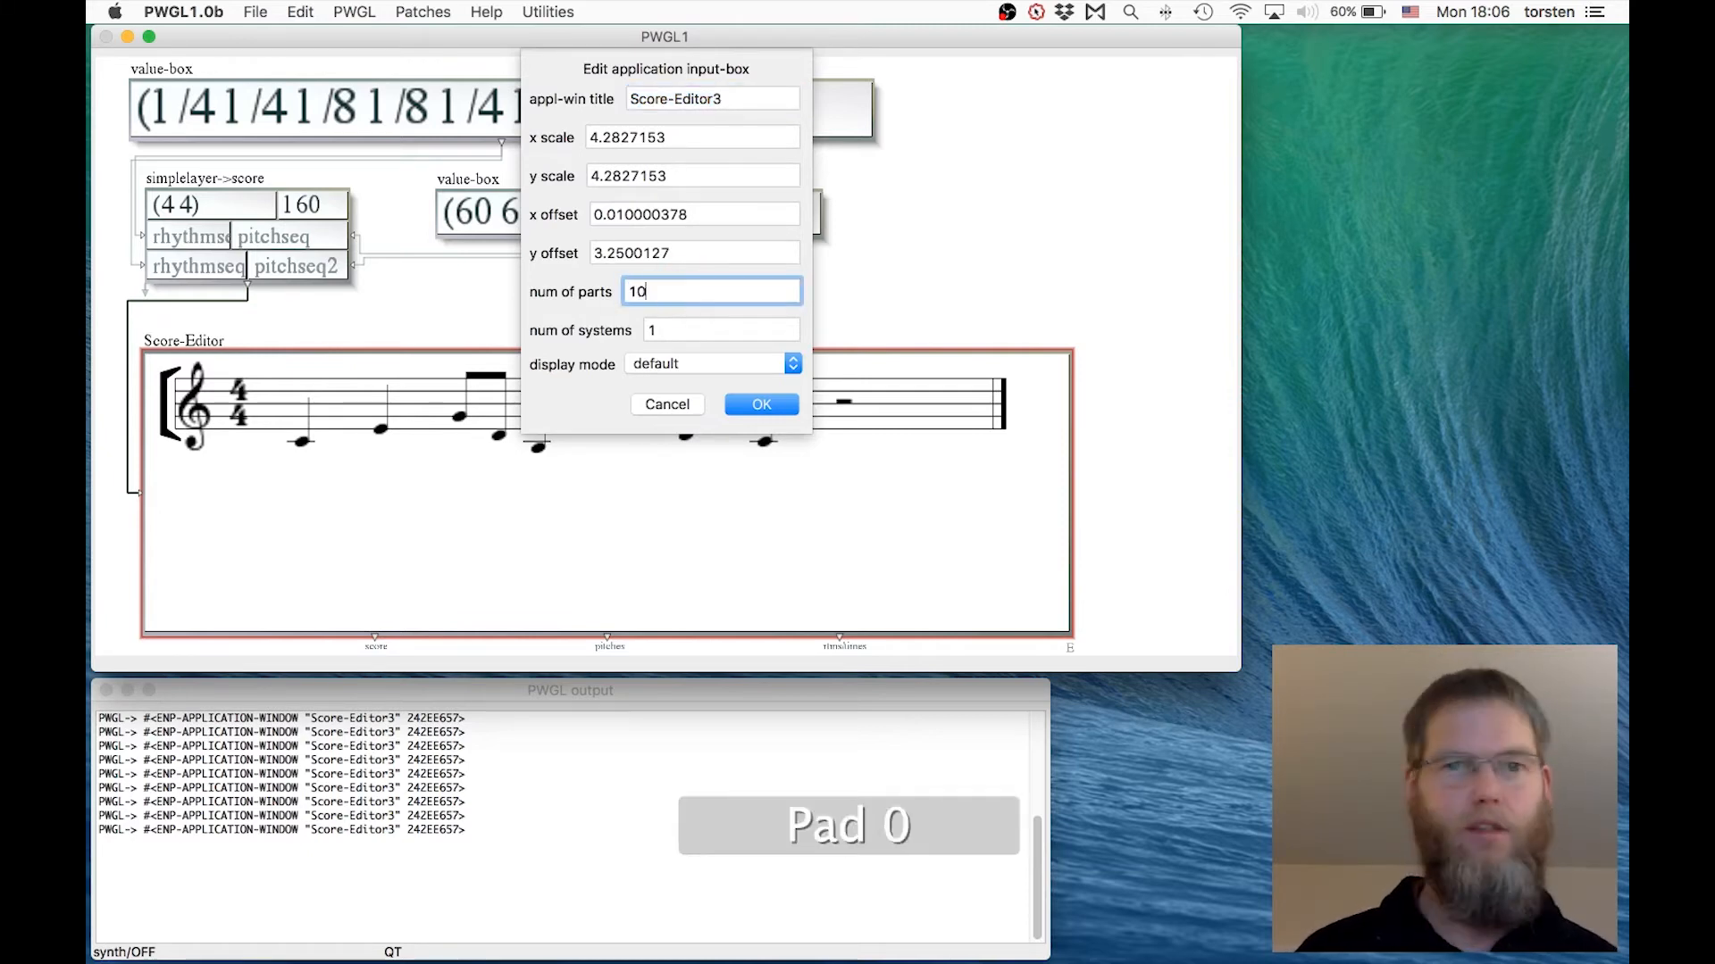
double_click(707, 331)
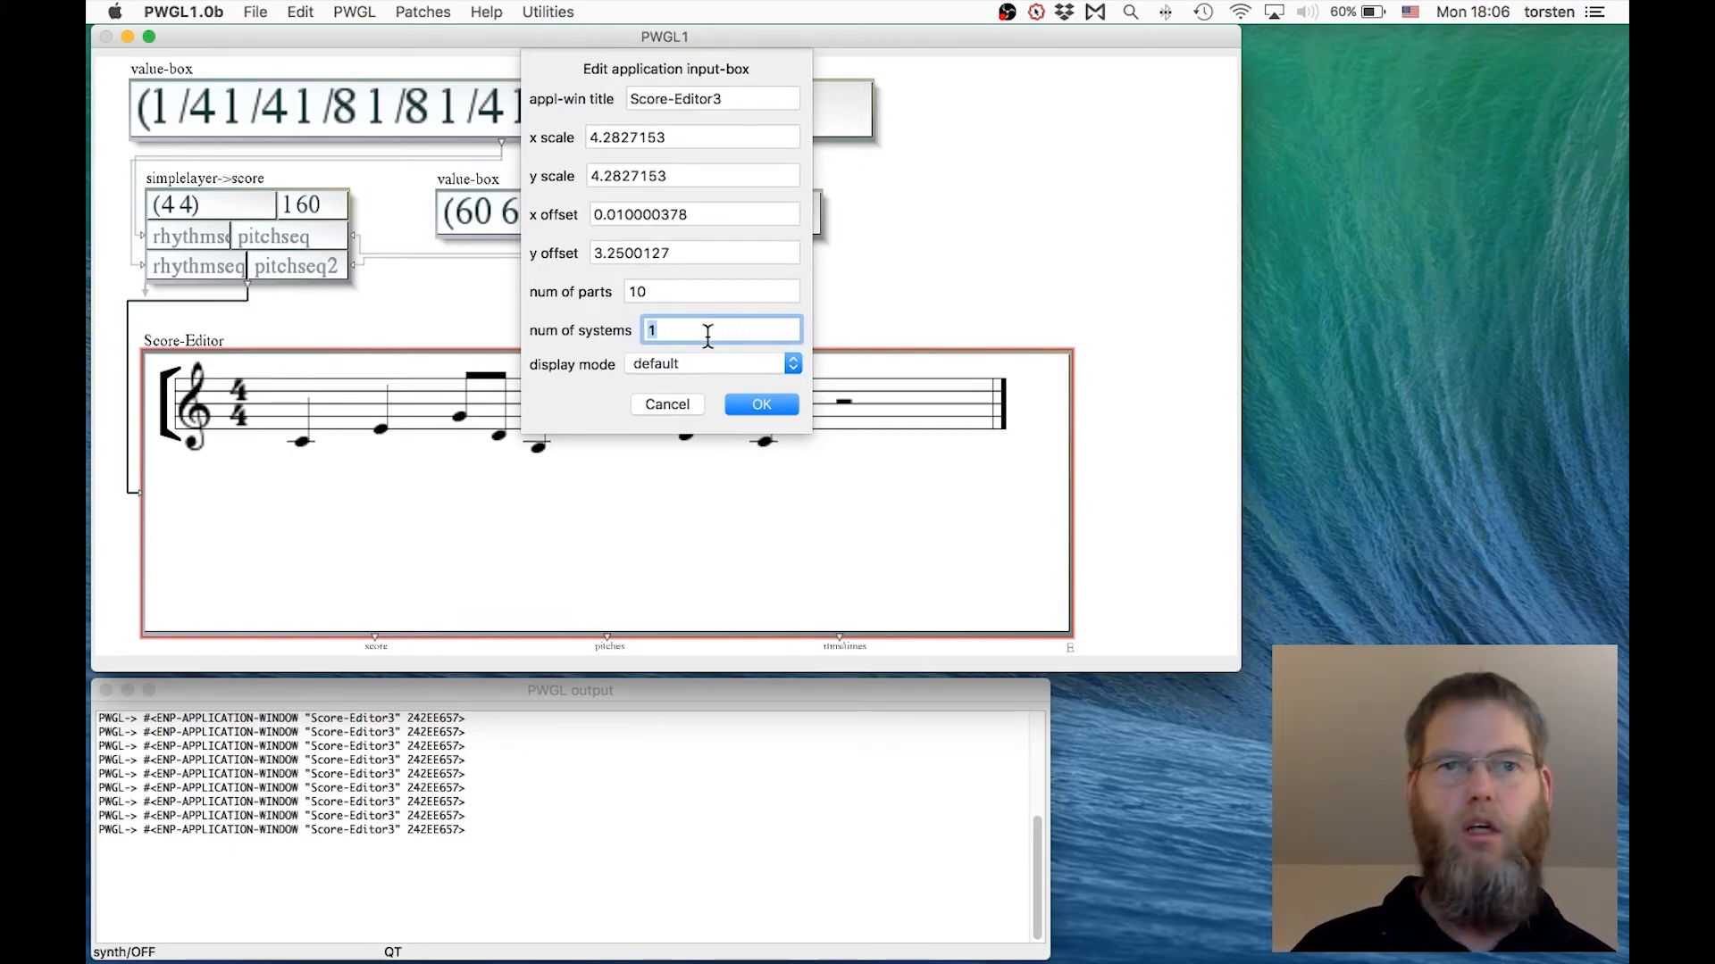
left_click(760, 404)
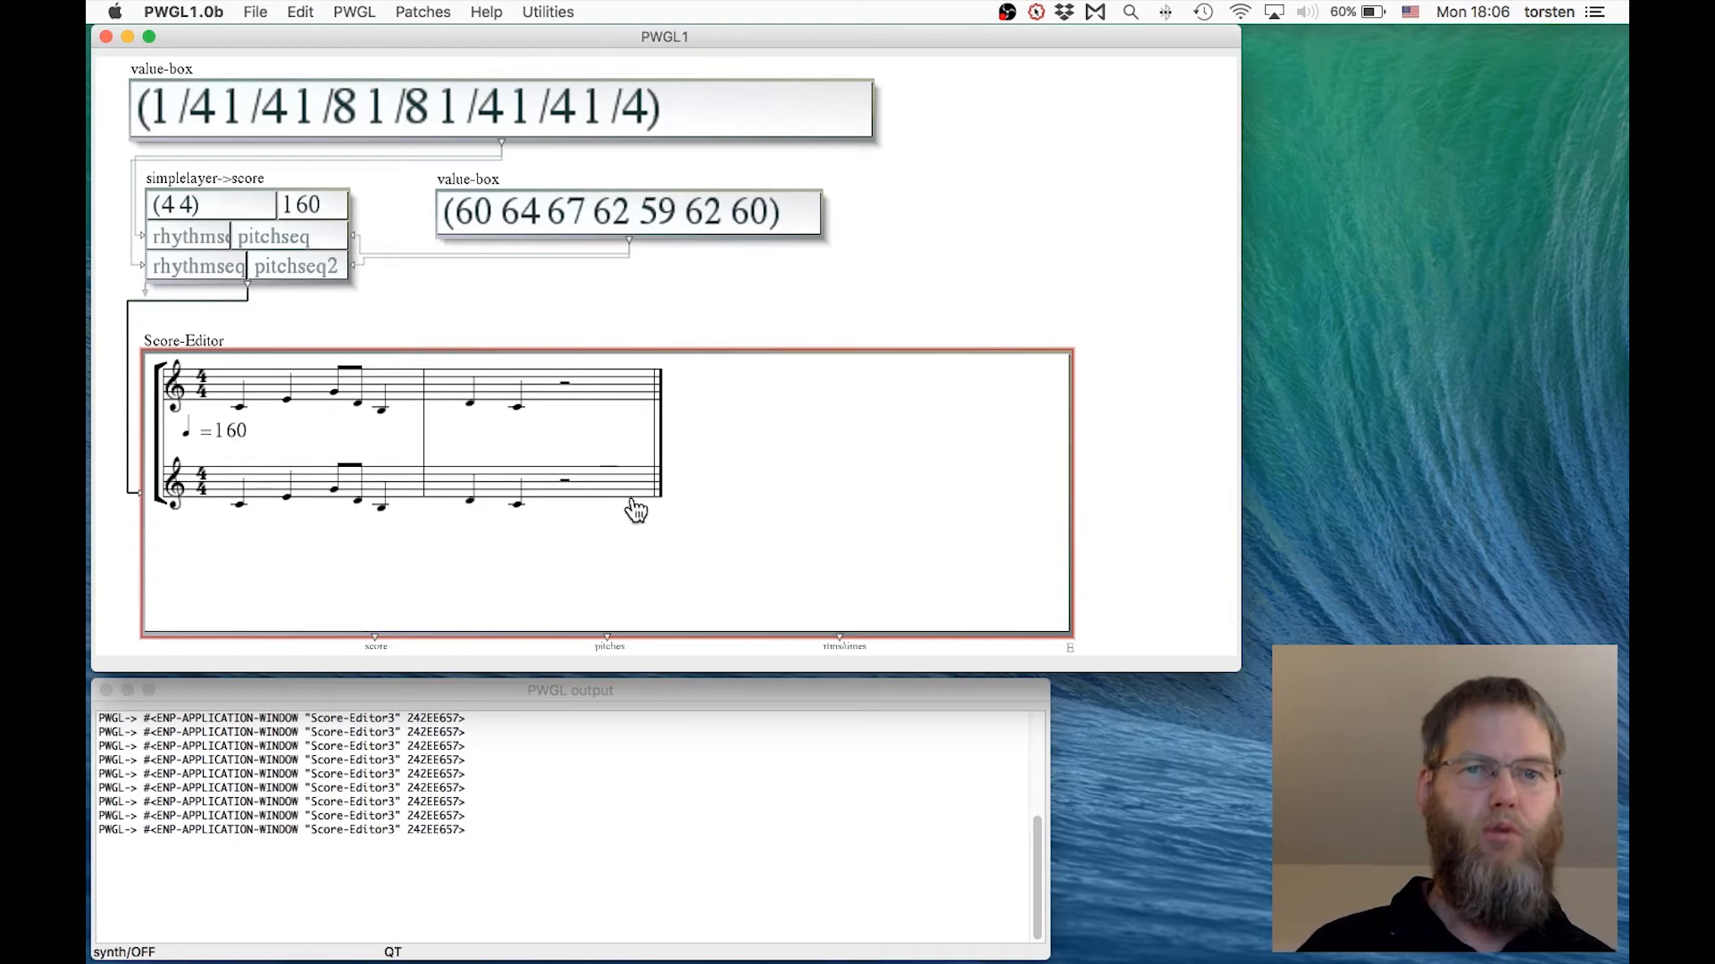
- Enlarge the notation in the Score-Editor box so both staves fill it, and play the score
left_click(576, 476)
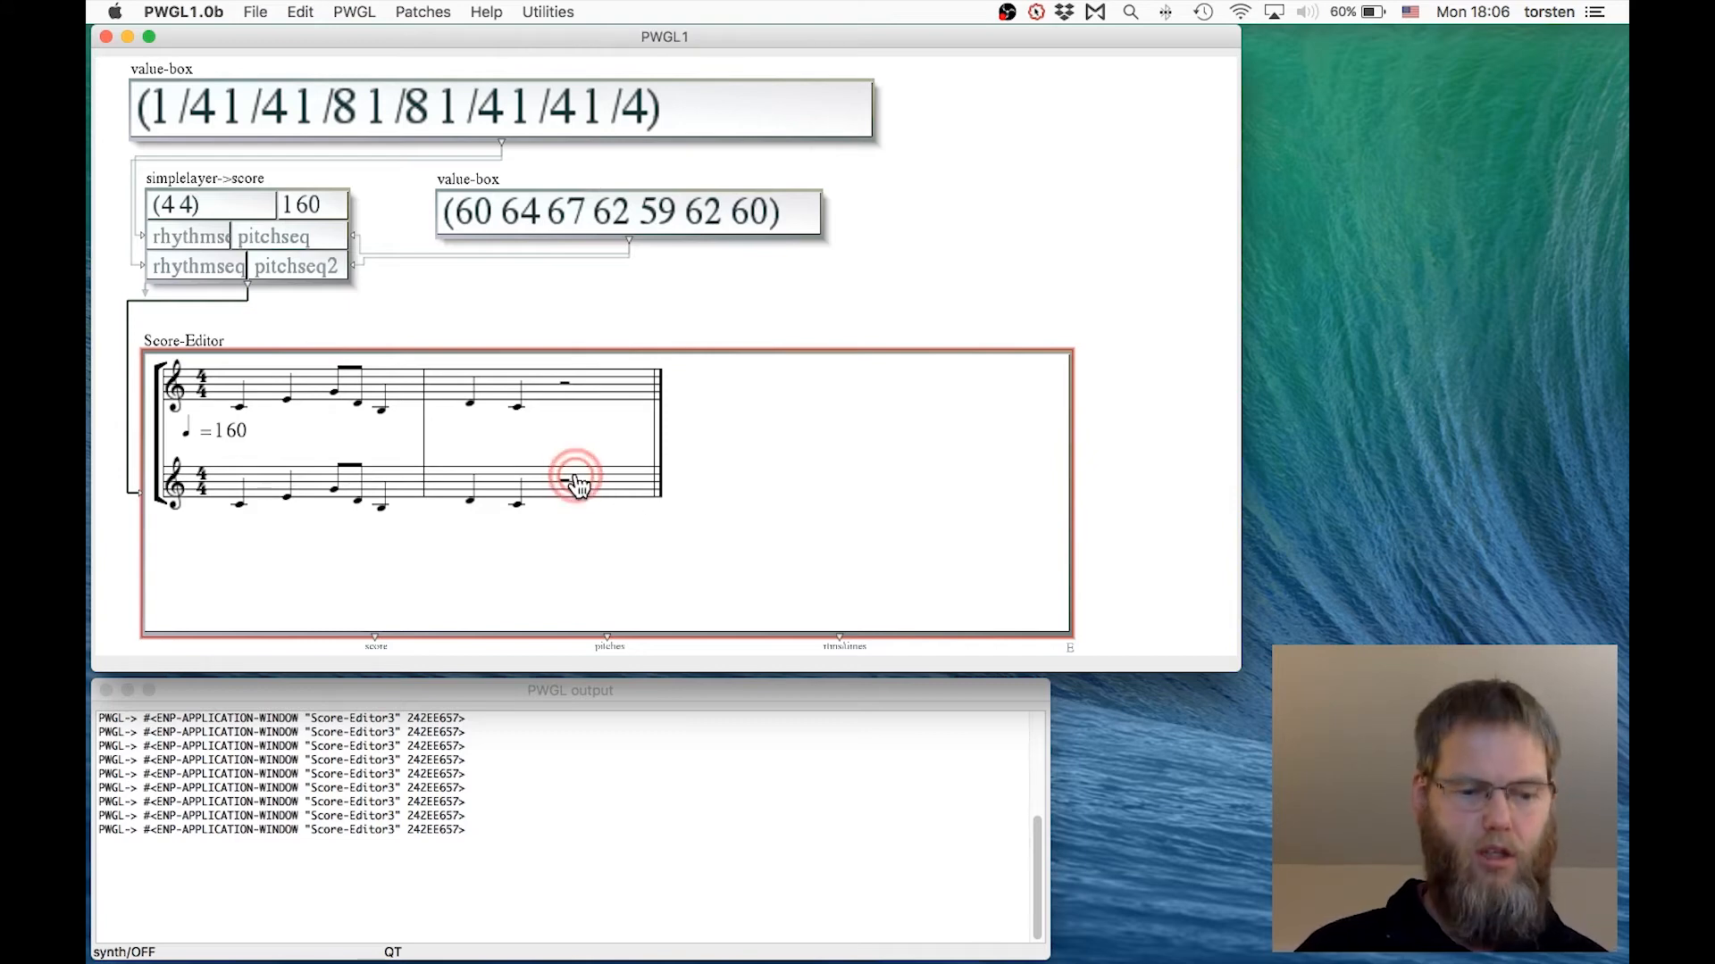
right_click(628, 446)
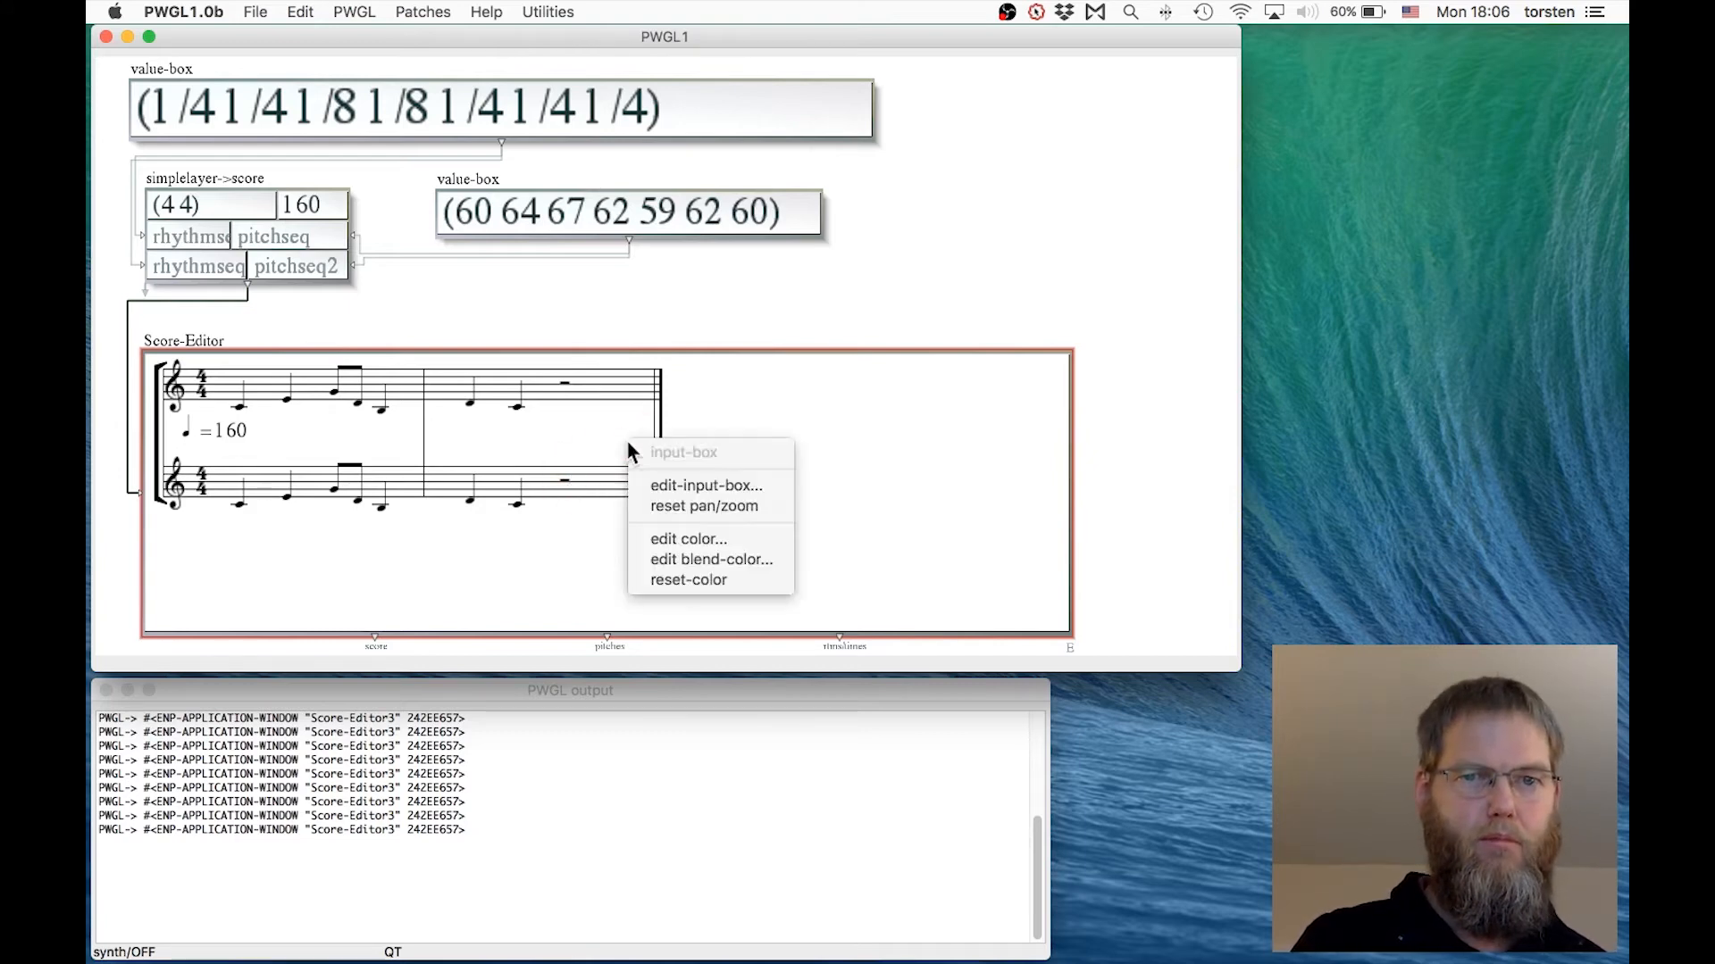
left_click(550, 472)
scroll(532, 501, "up", 4)
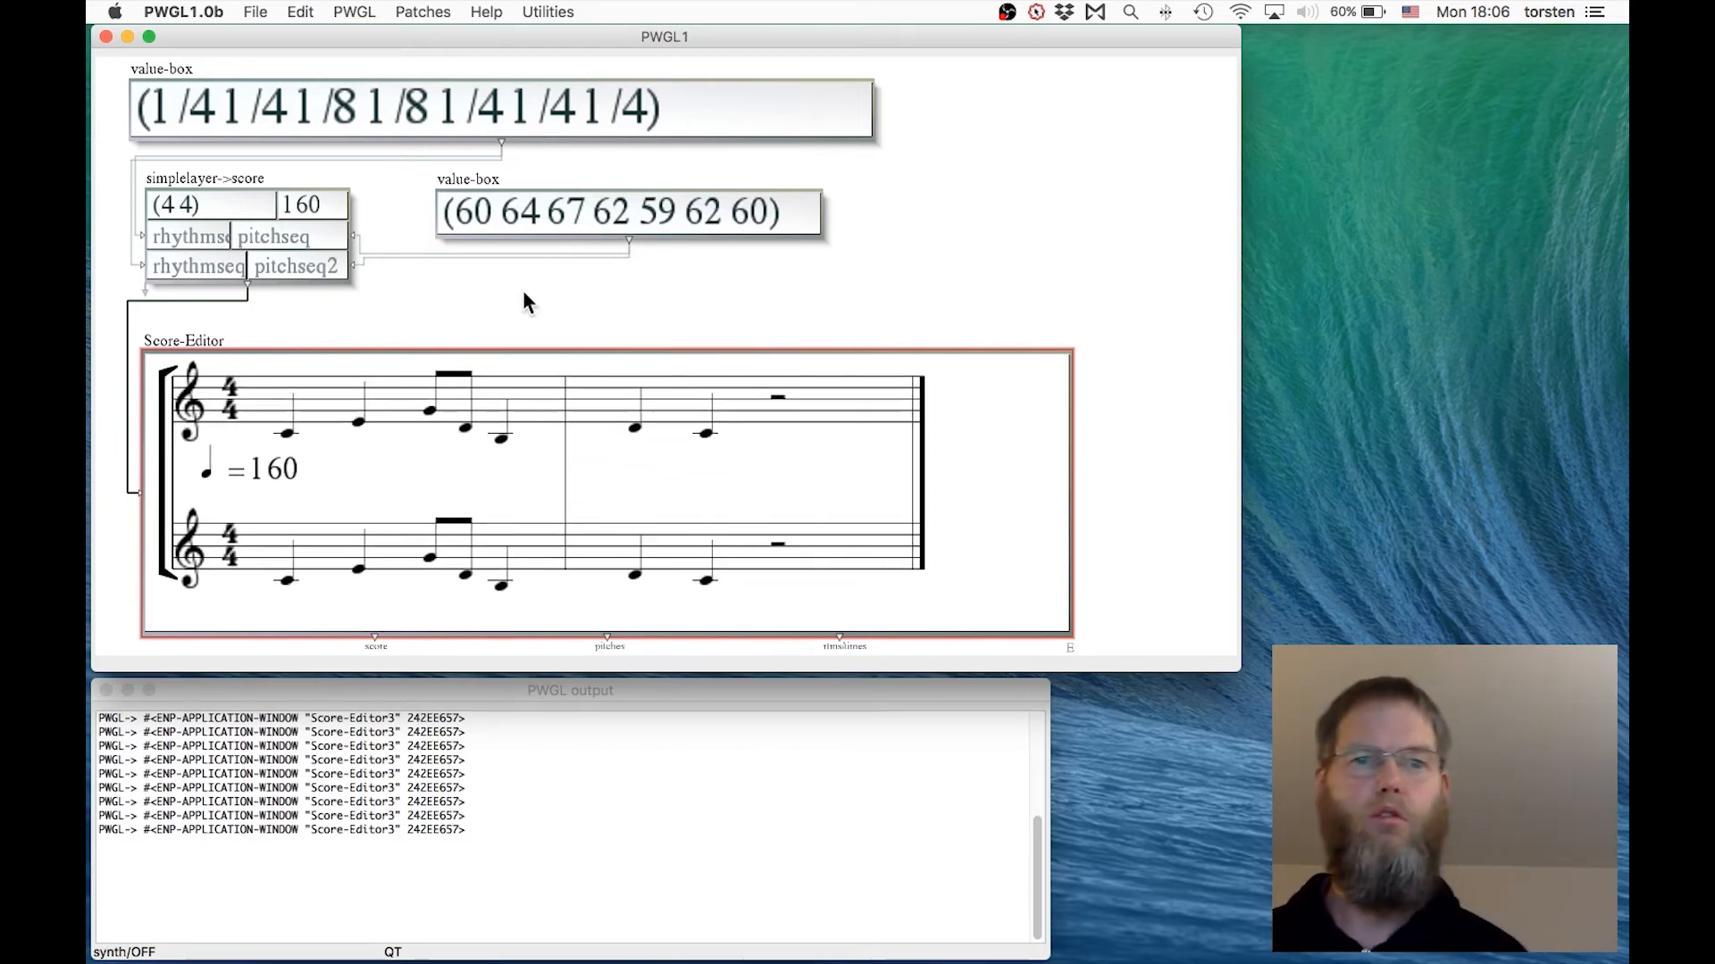
left_click_drag(524, 320, 537, 423)
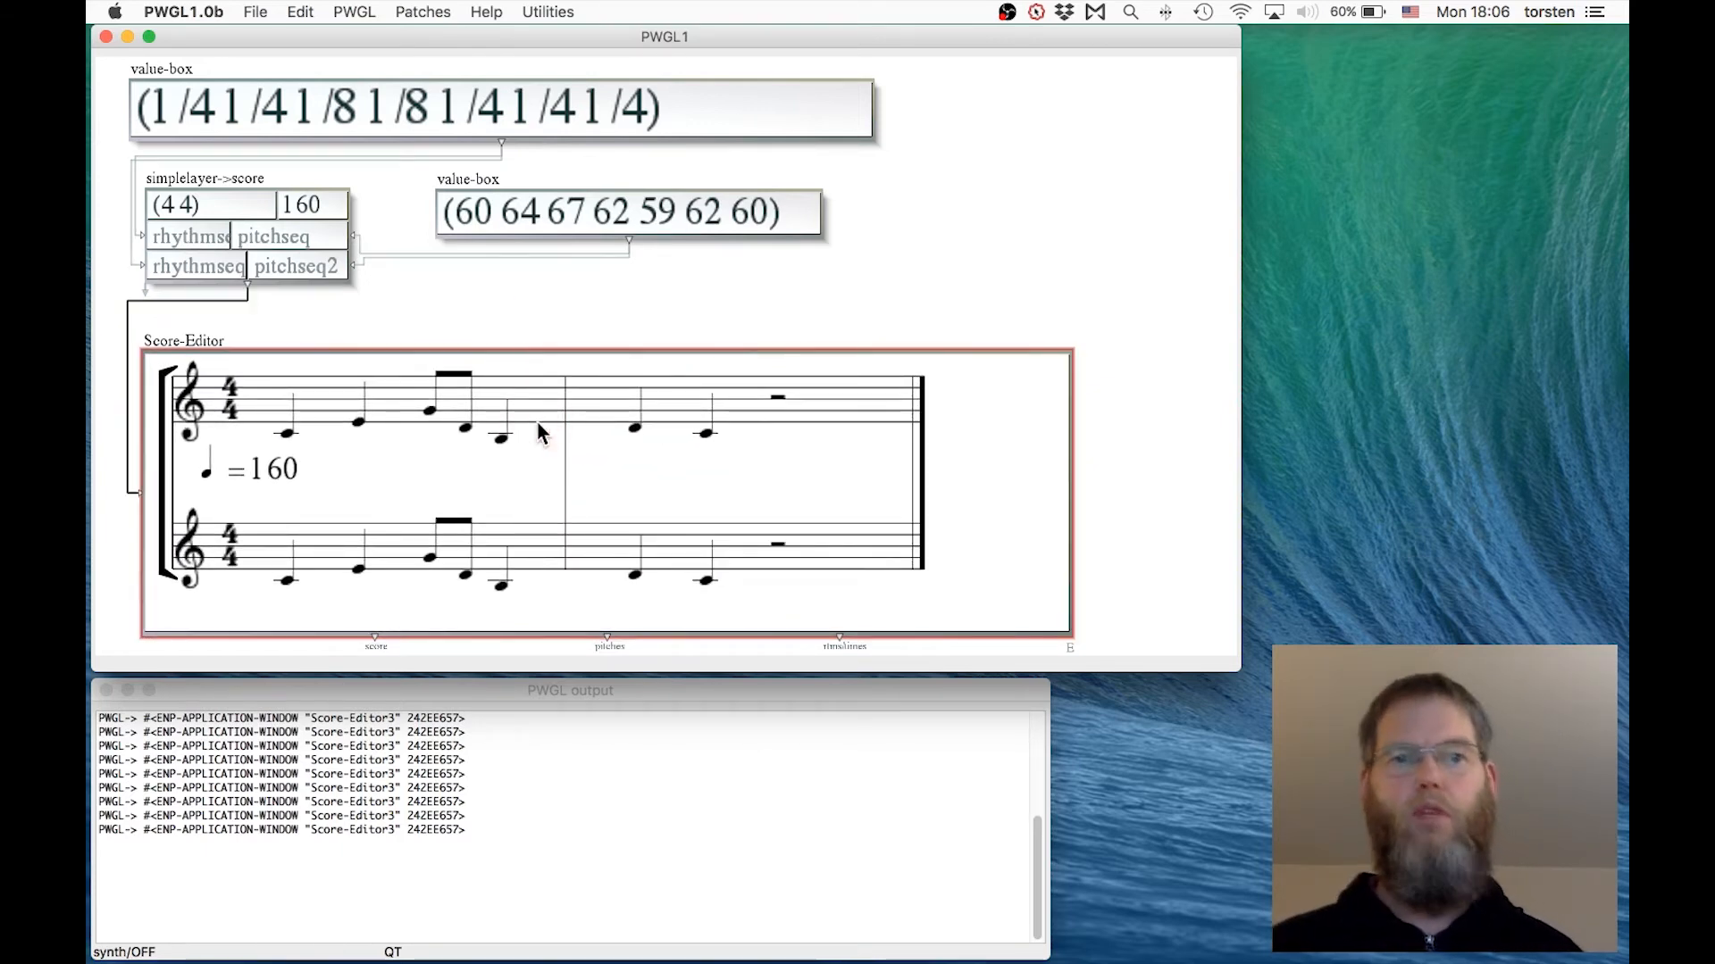
key("space")
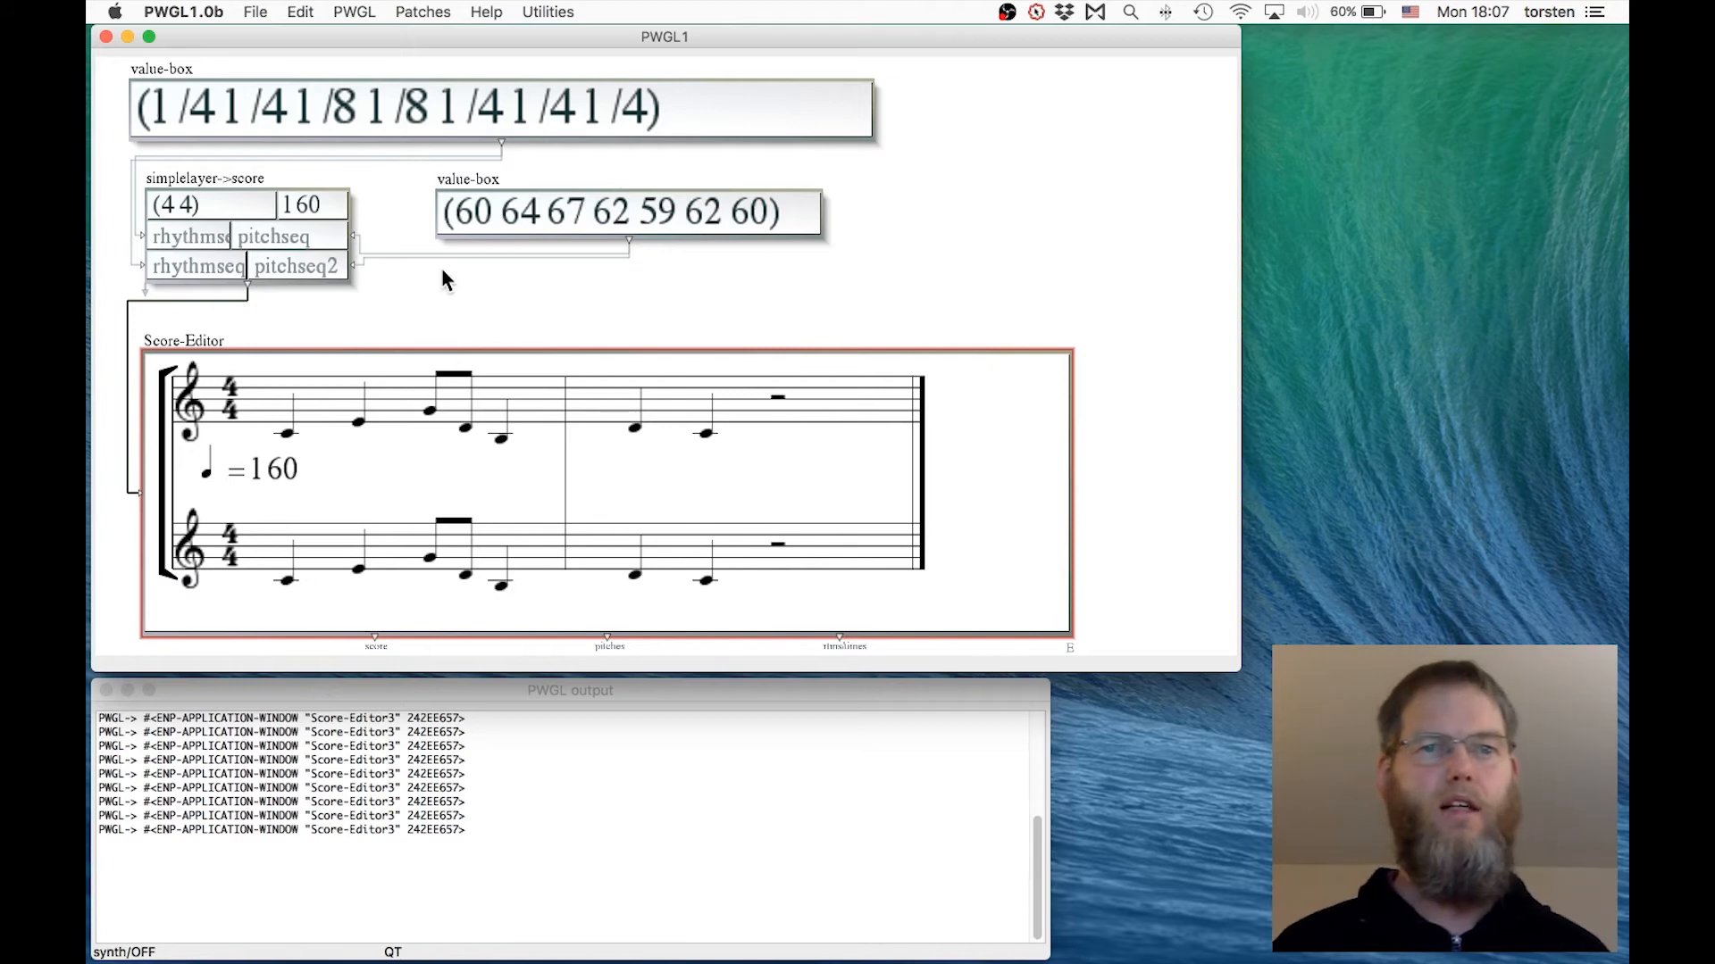
- Move the pitch value-box closer to simplelayer->score and delete its connection to the second pitch input
left_click_drag(453, 183, 391, 173)
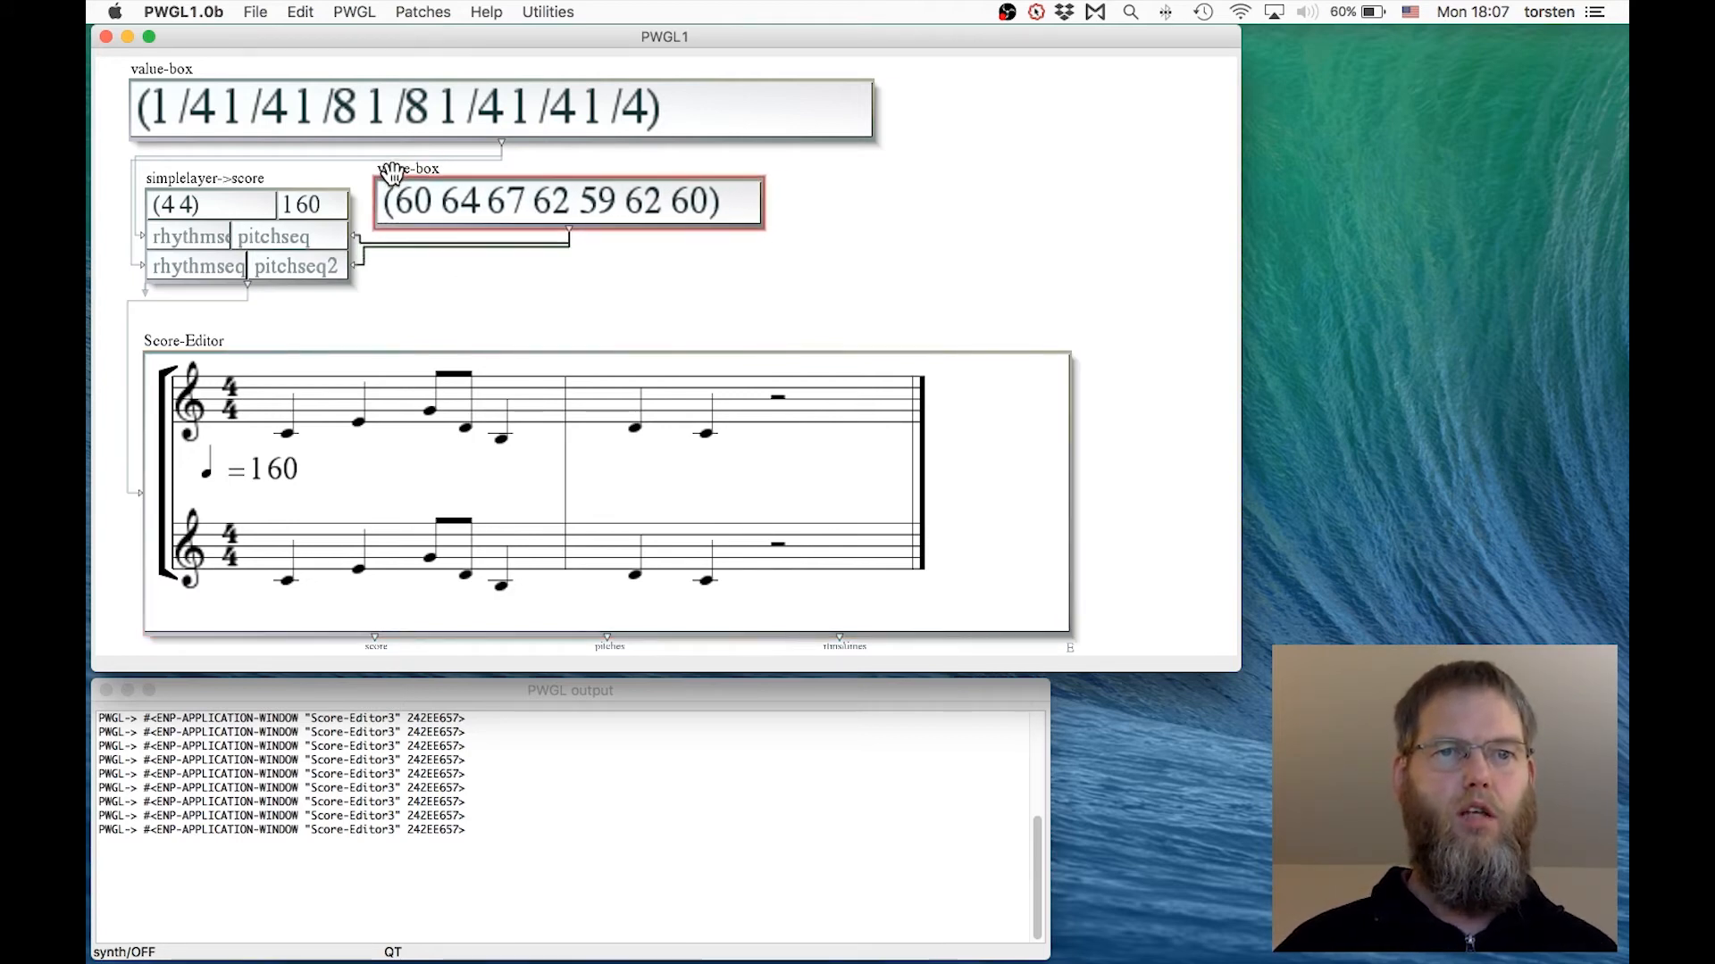
left_click(360, 266)
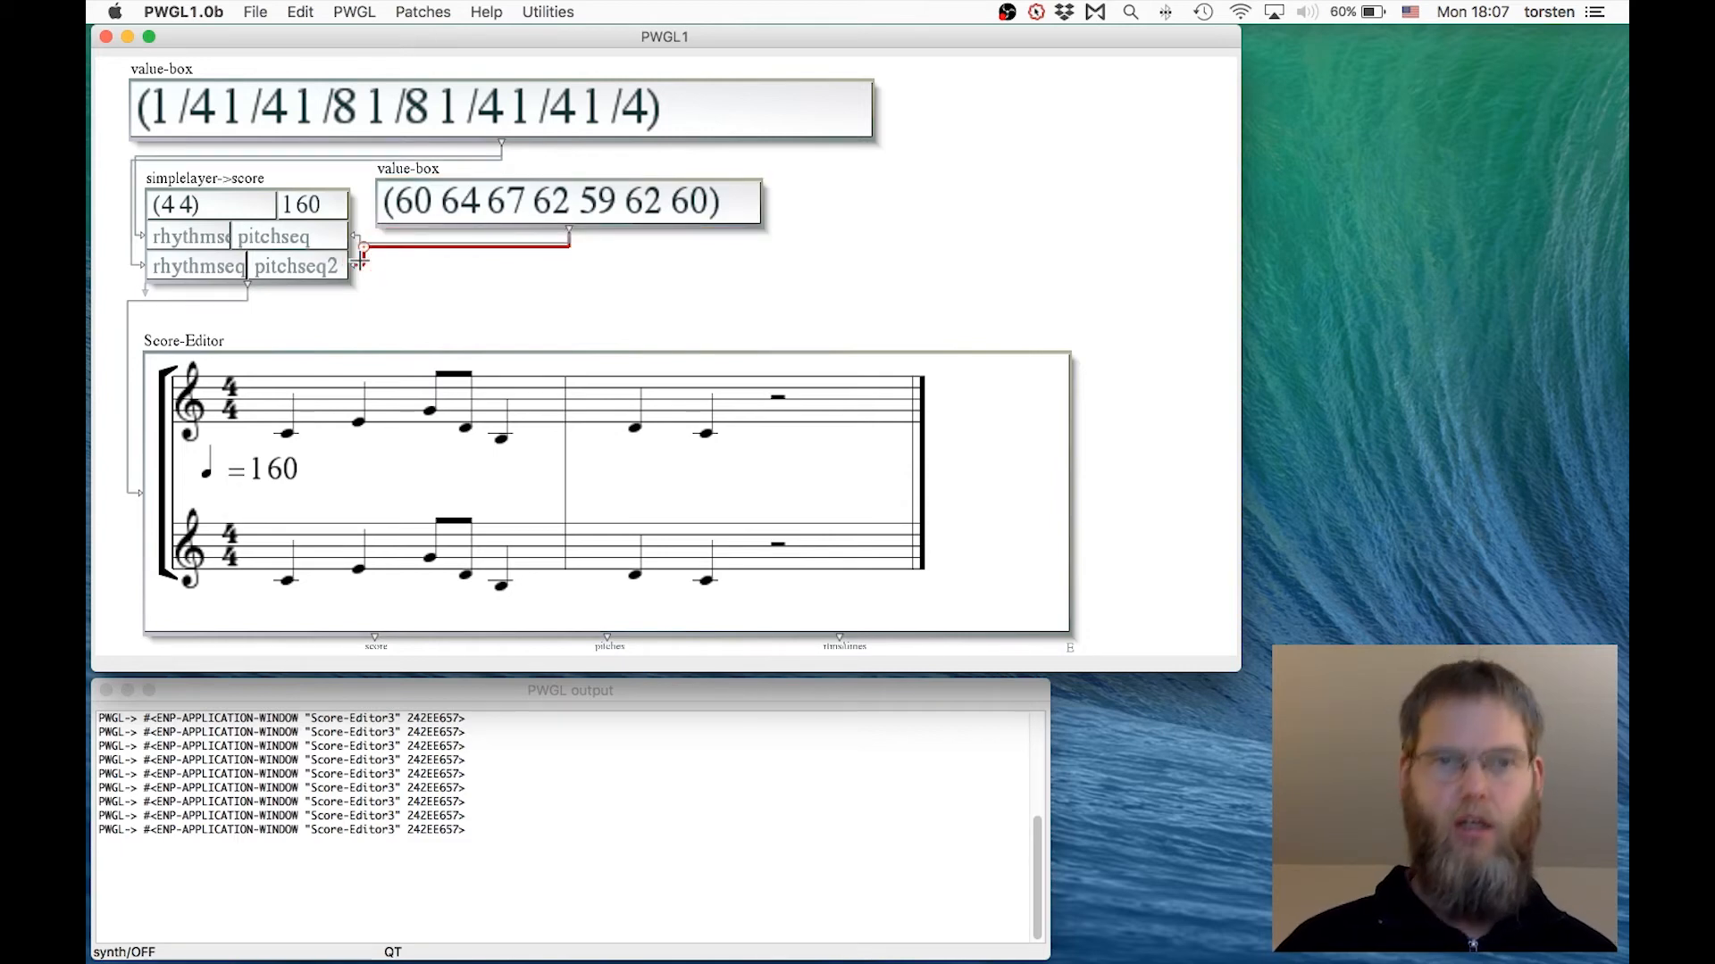
key("BackSpace")
- Duplicate the pitch value-box, place the copy beneath the original and connect it to the second pitch input of simplelayer->score
left_click(397, 168)
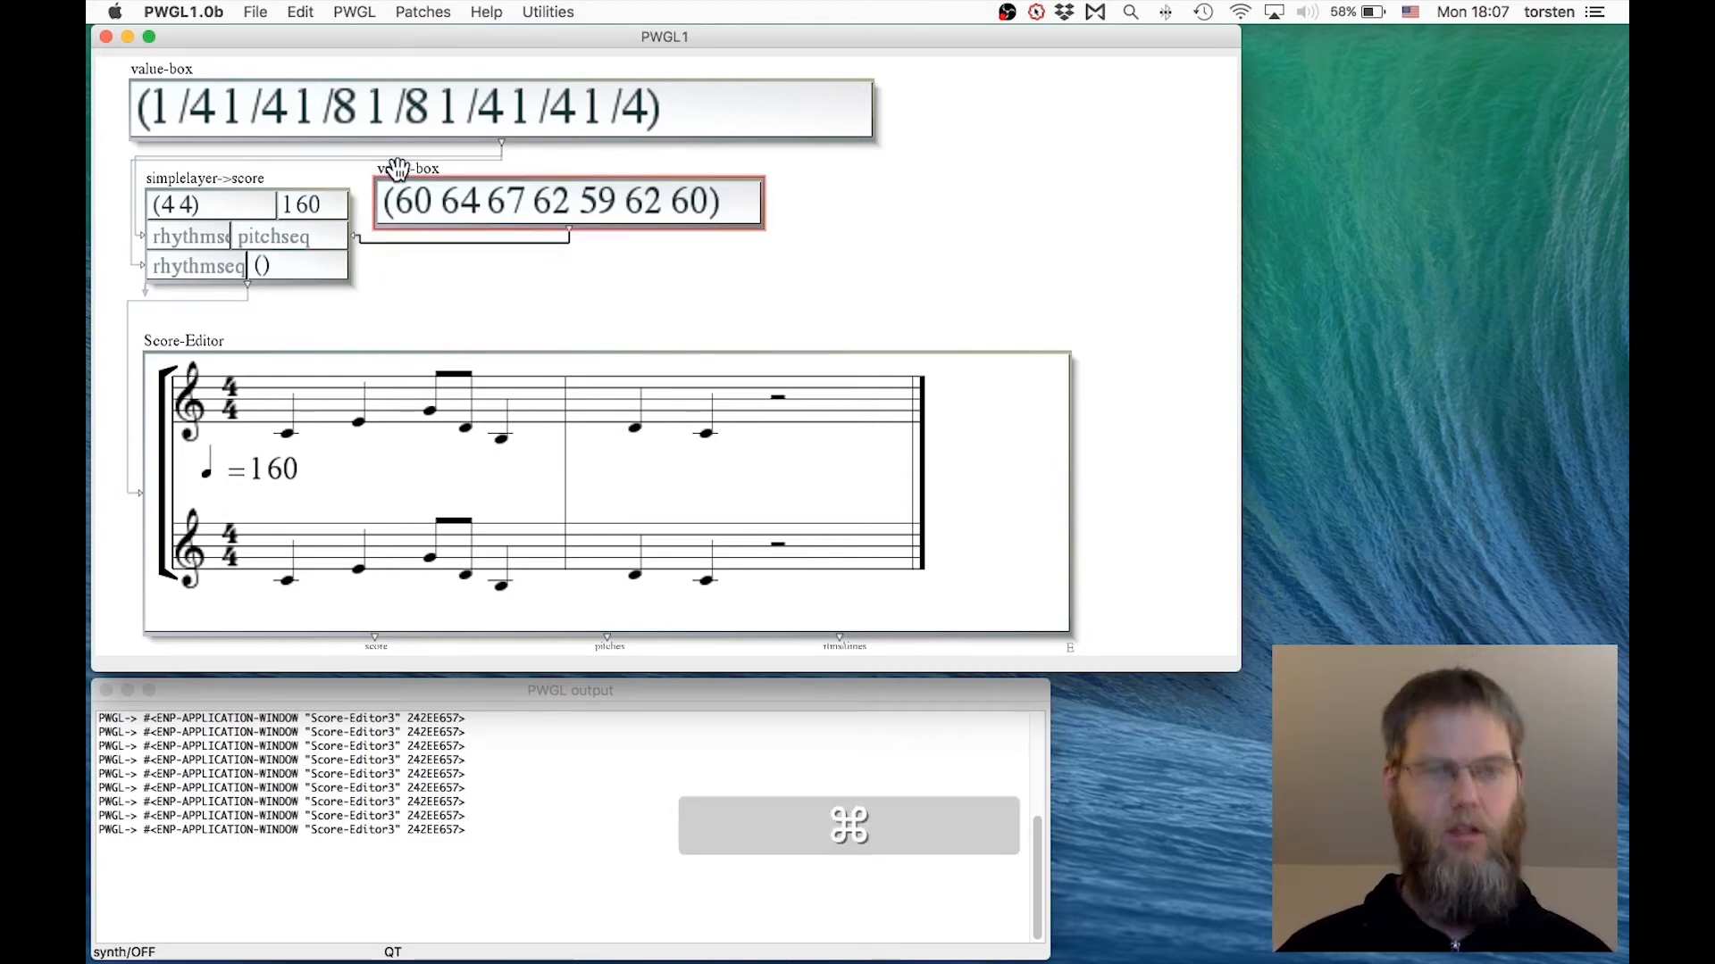
key("super+c")
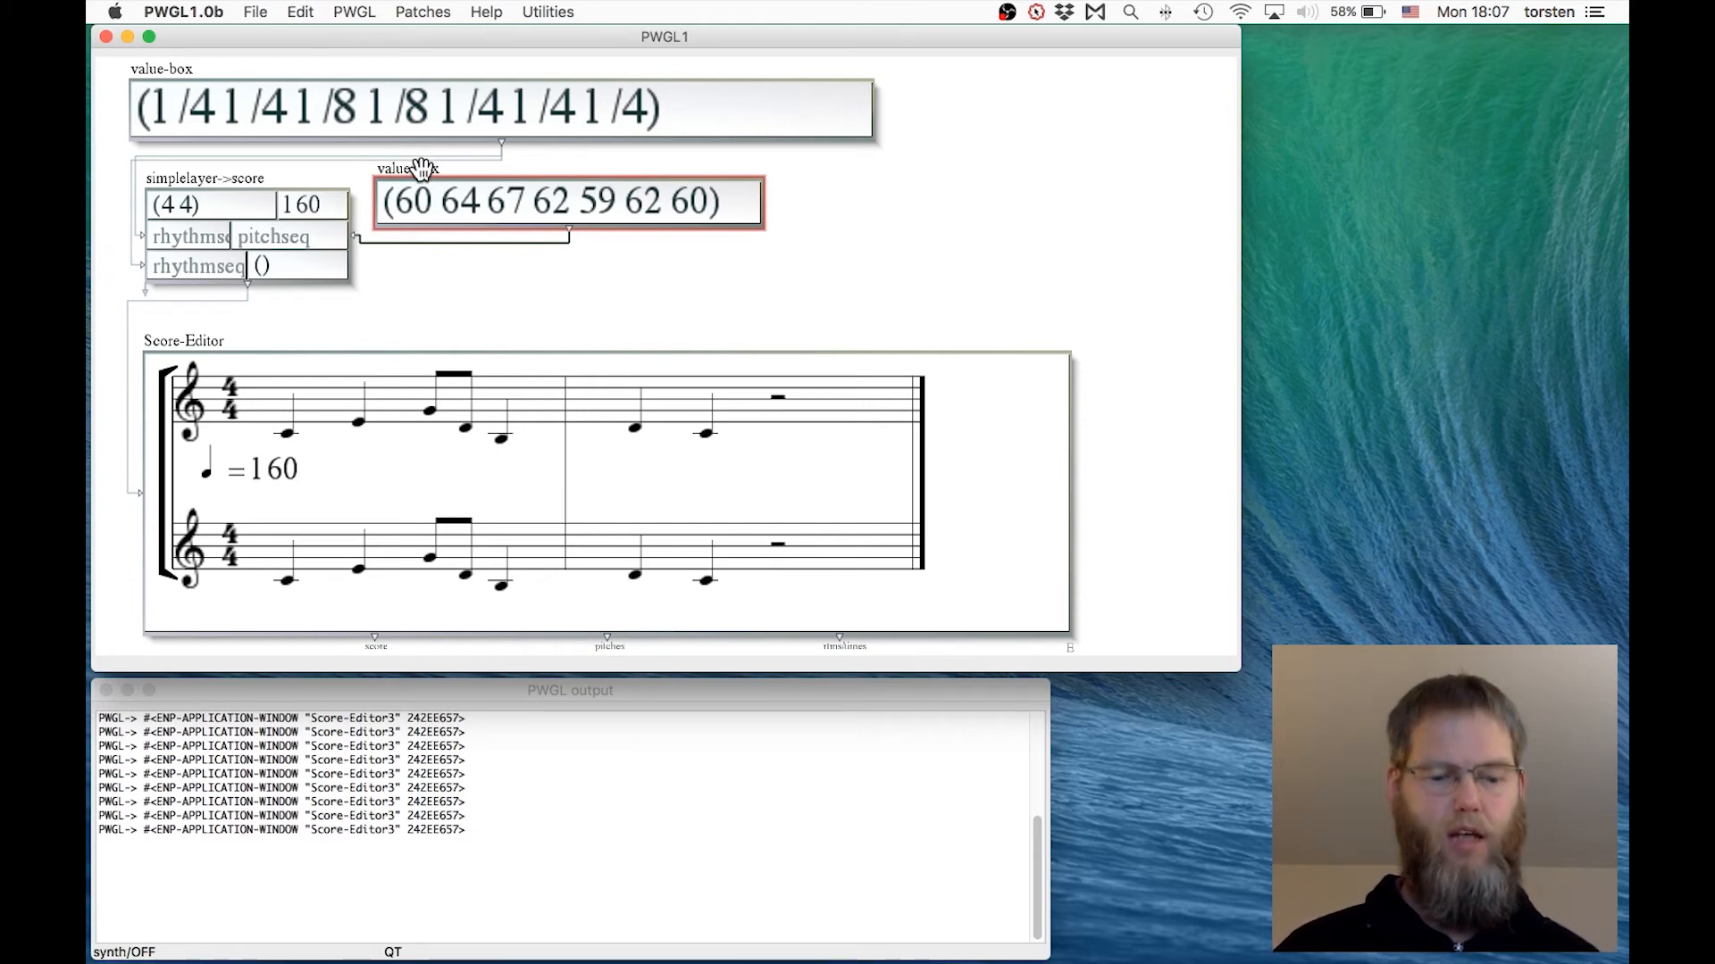
key("super")
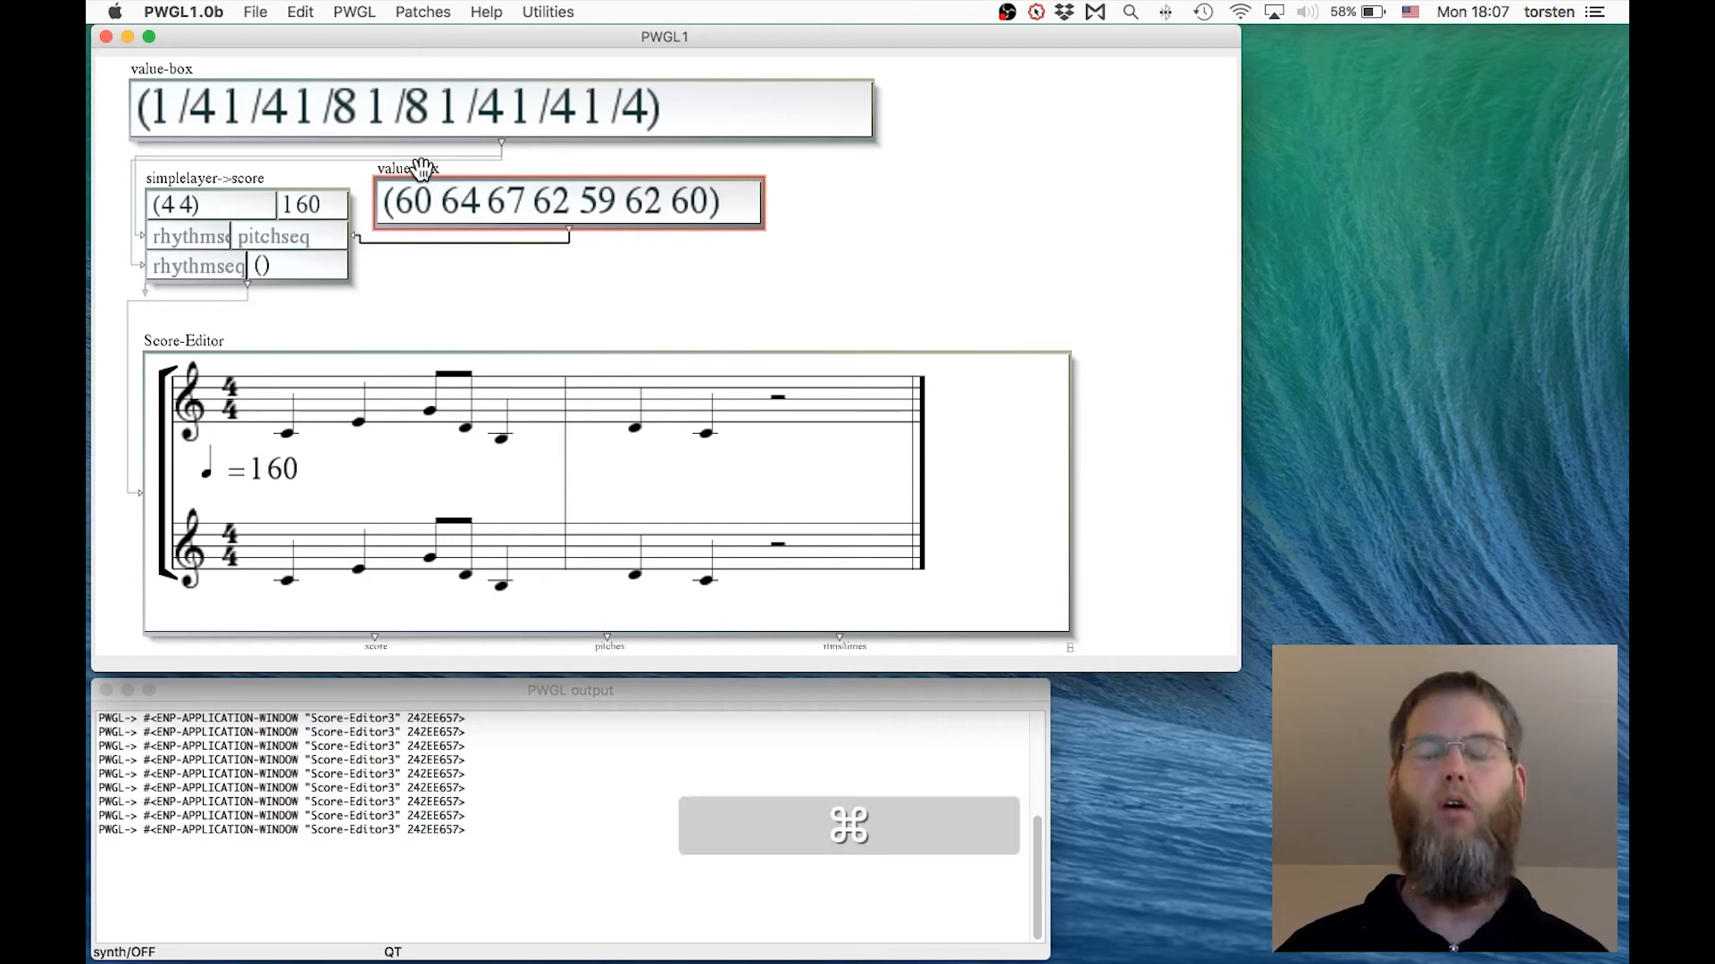
key("super+v")
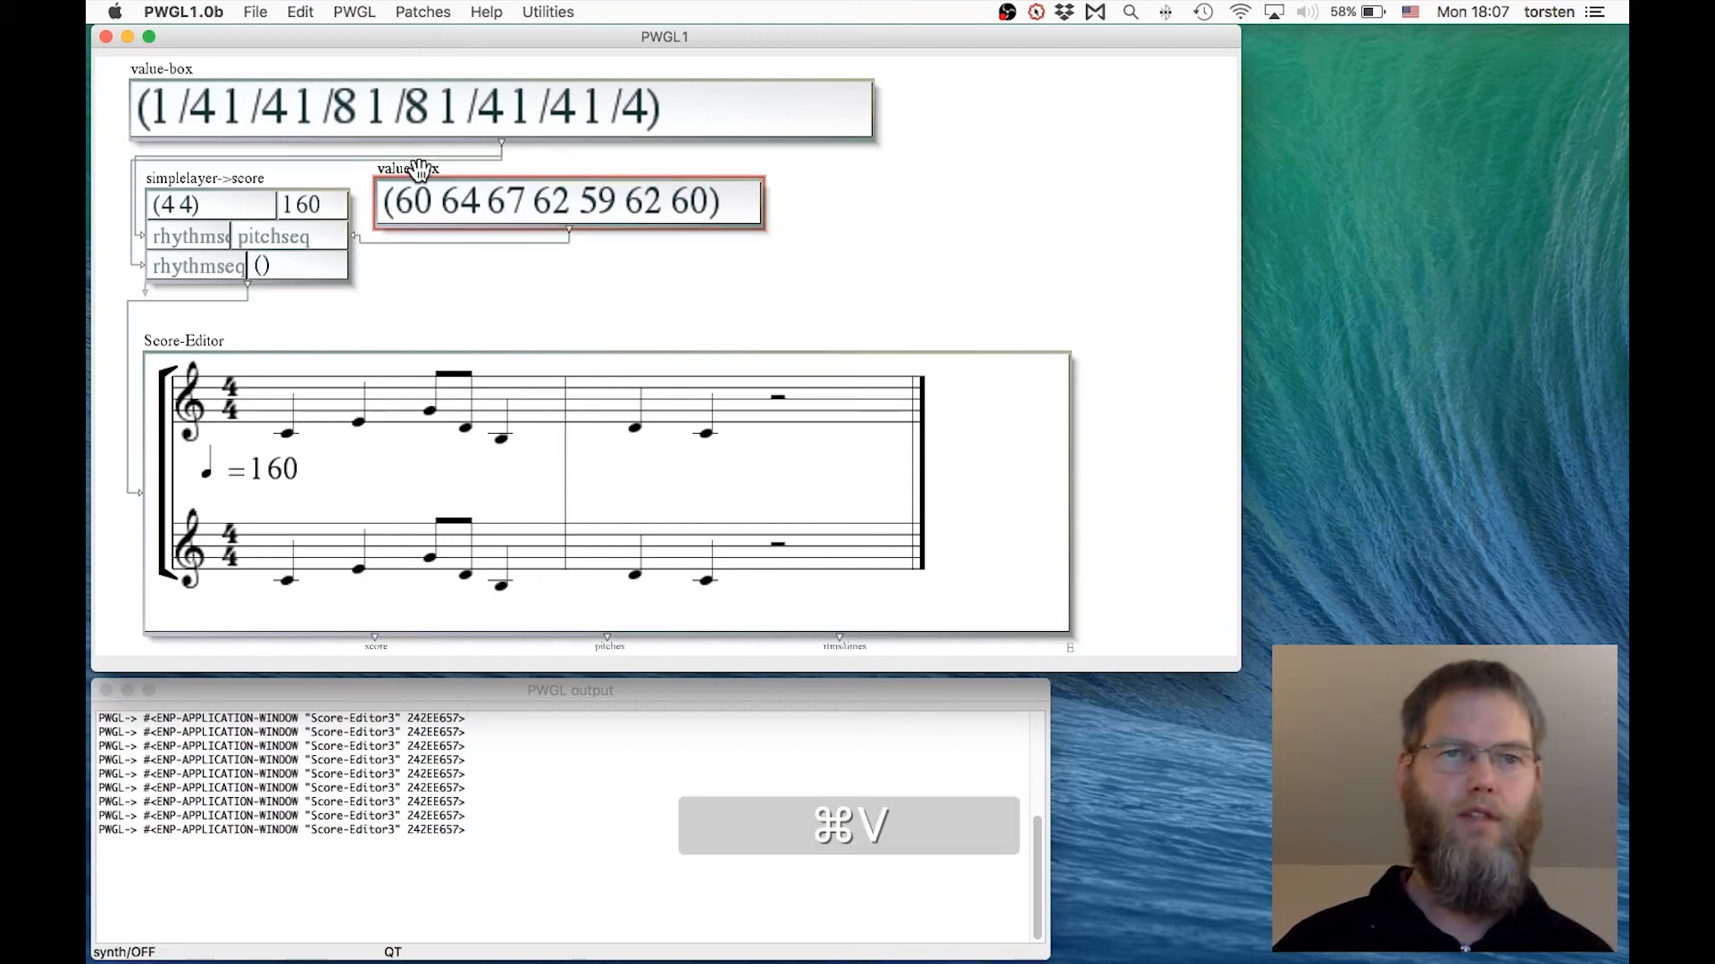
left_click(414, 167)
left_click_drag(414, 167, 411, 257)
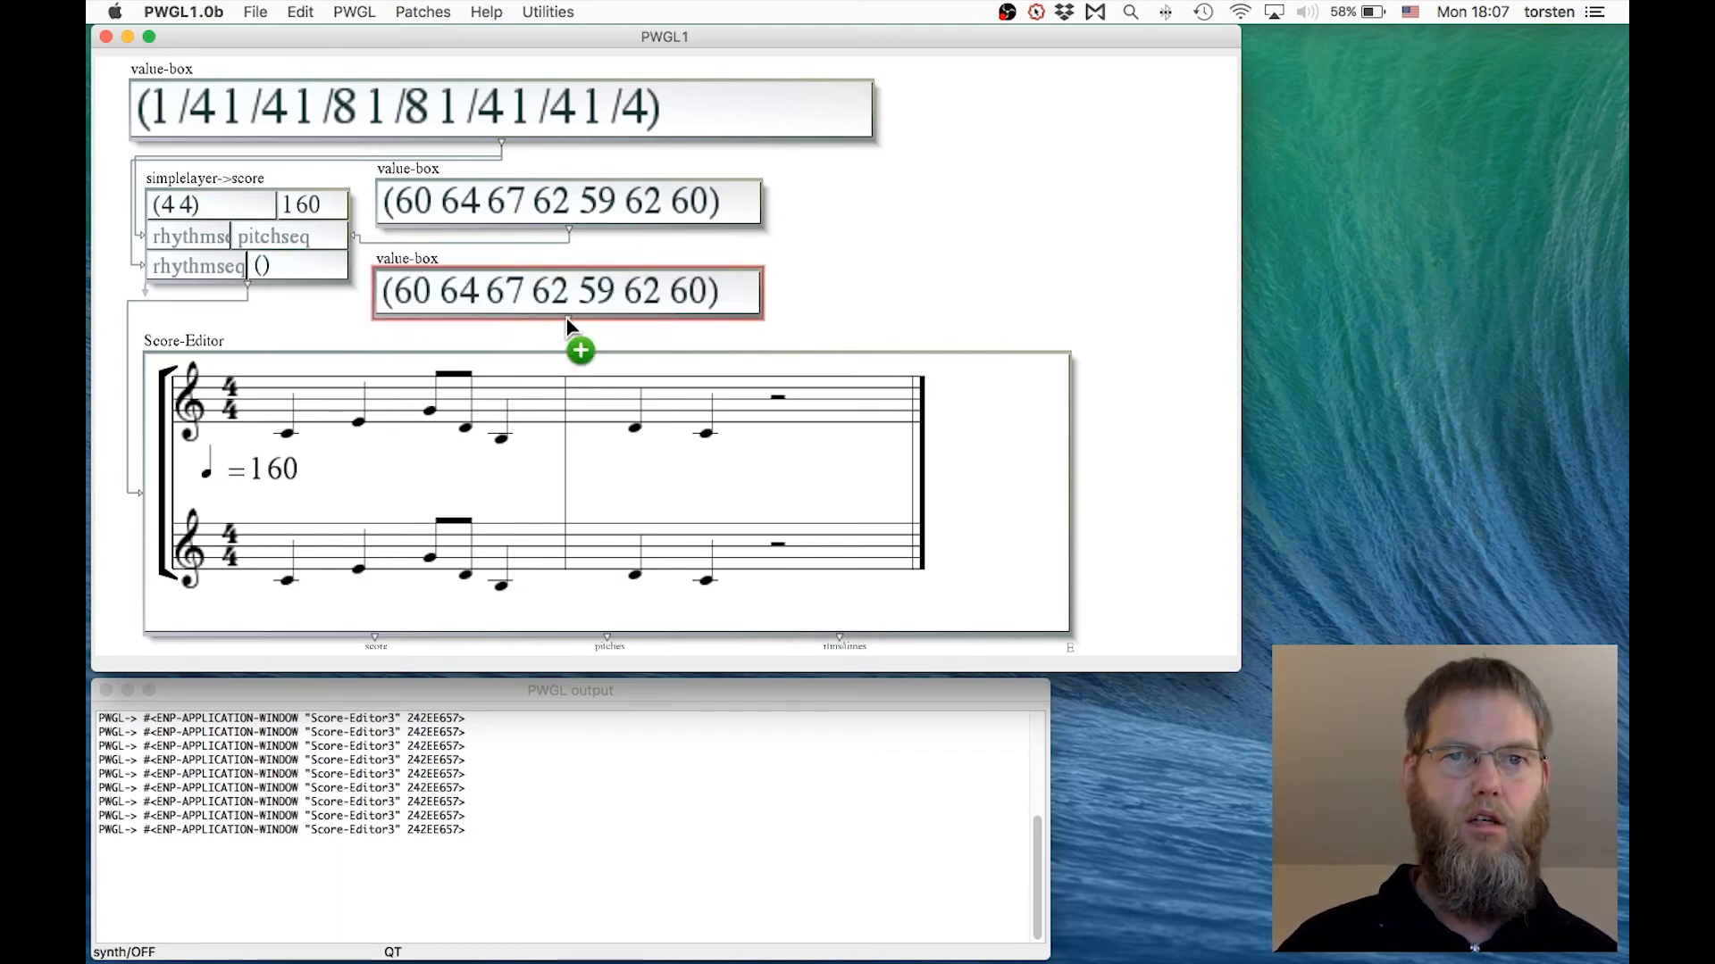
left_click_drag(566, 322, 293, 266)
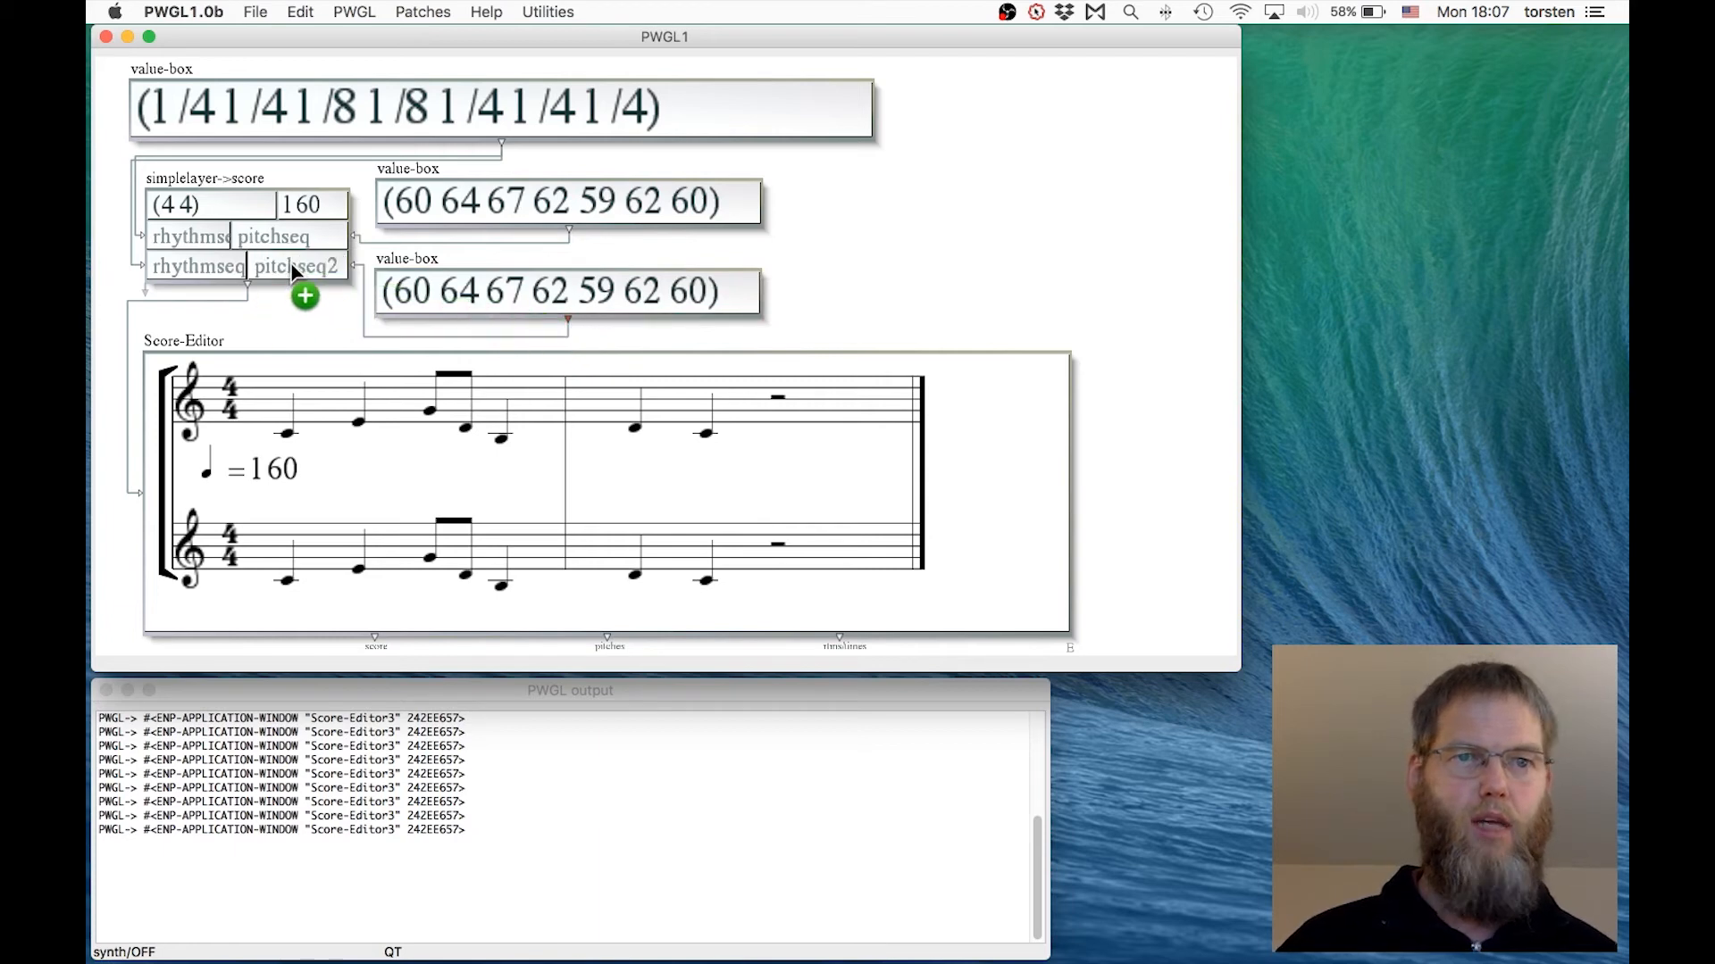
double_click(438, 308)
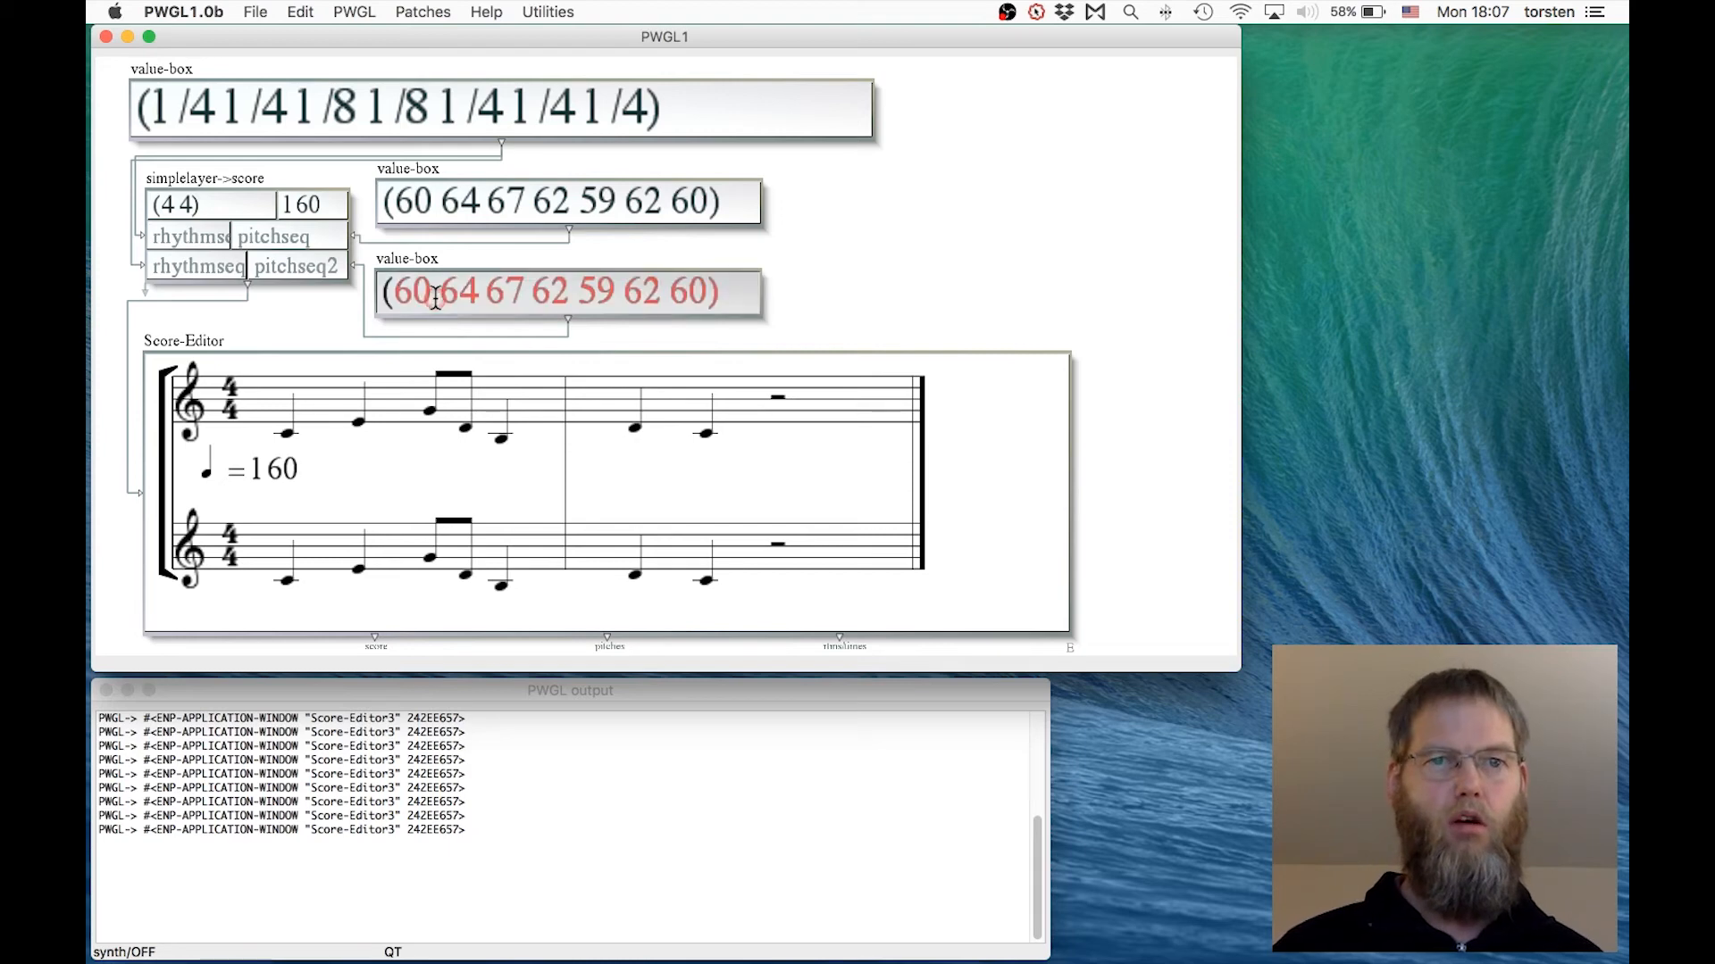
key("BackSpace")
type("(48 48 55 55 55 43 48")
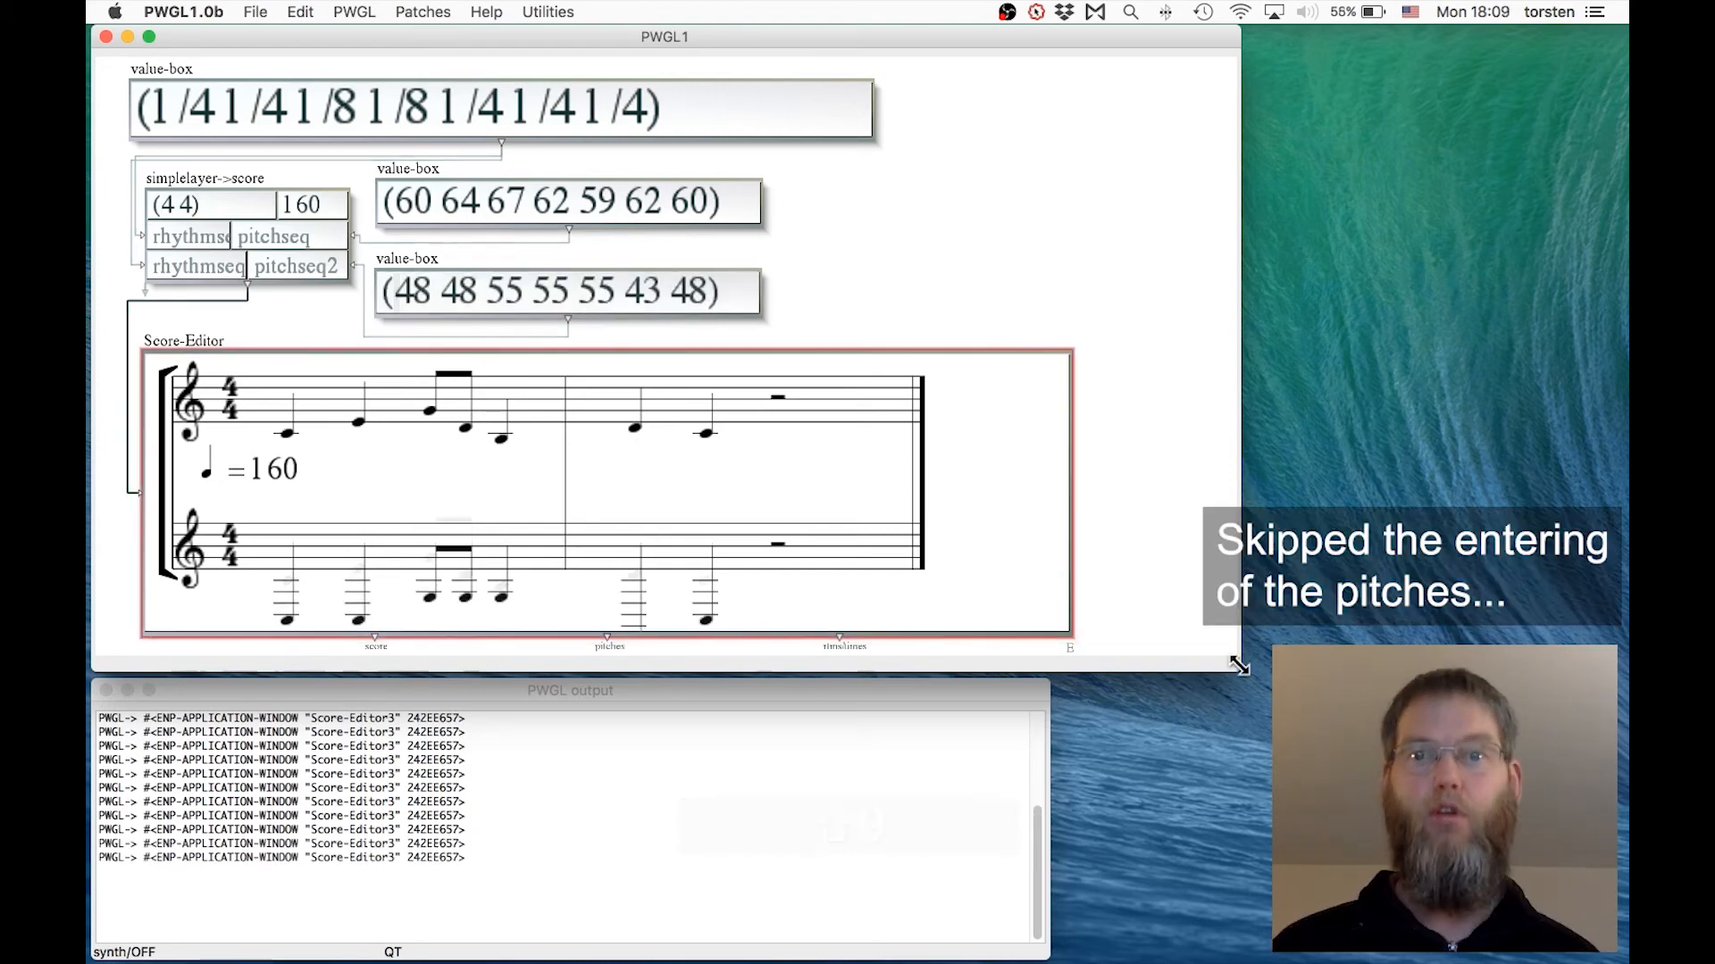
- Widen the patch window and add a 2D-Editor box in the empty area beside the rhythm value-box
left_click_drag(1236, 658, 1604, 666)
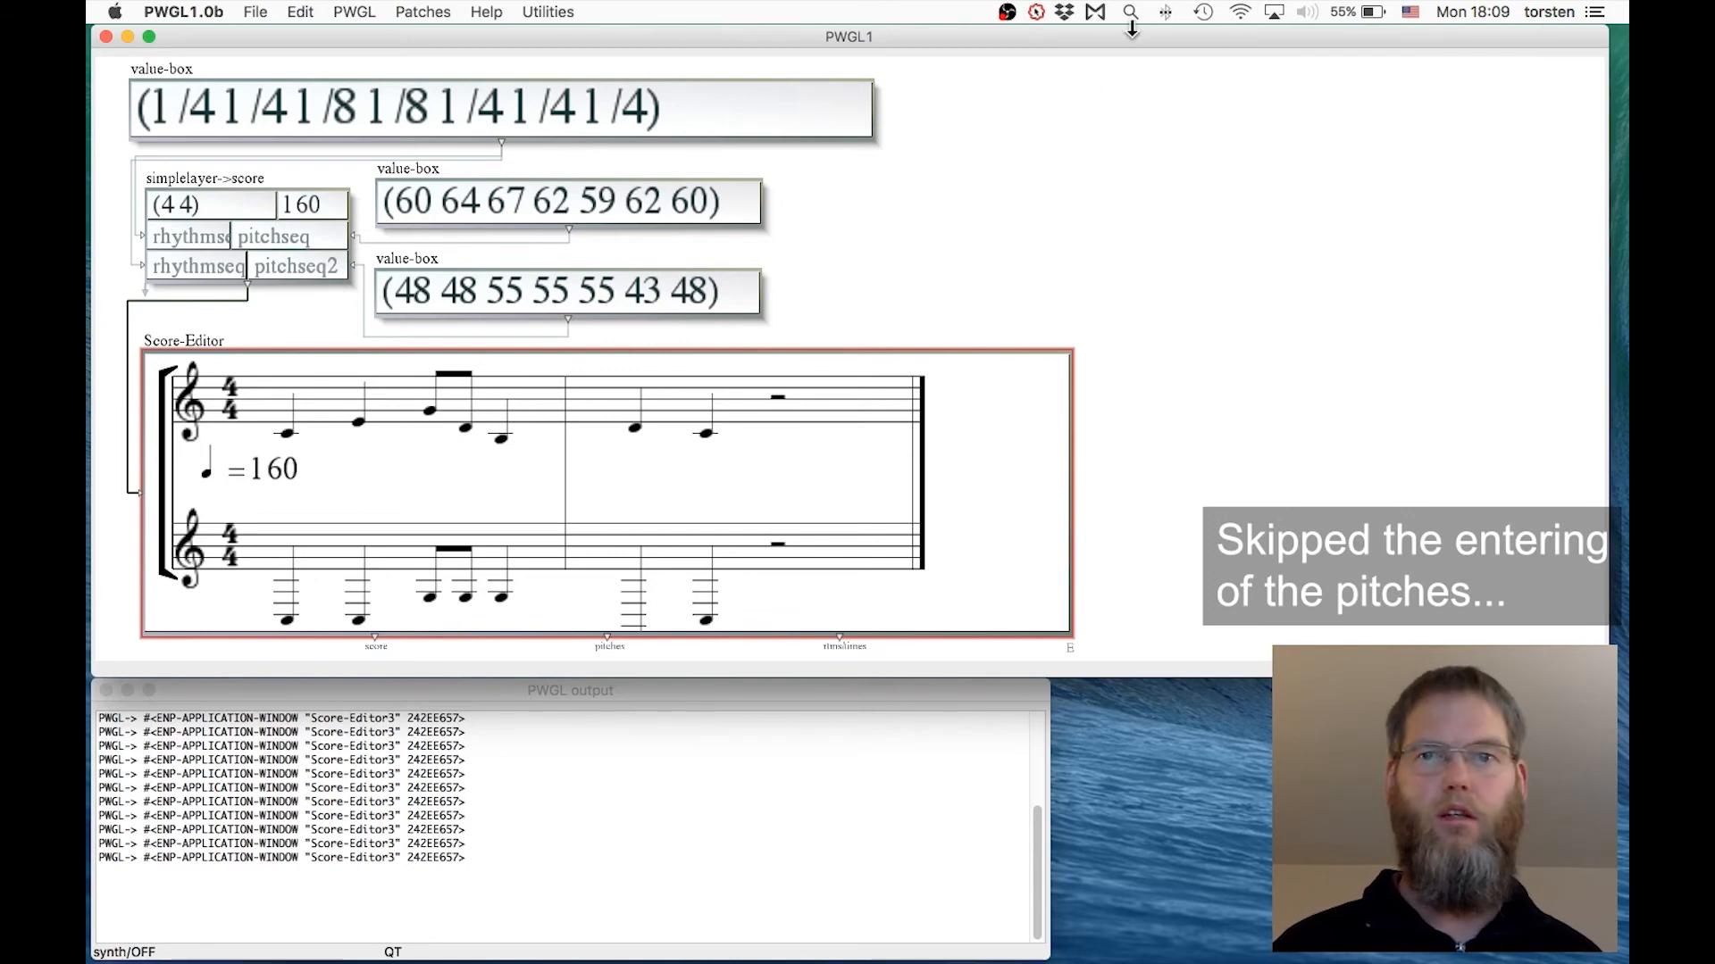
left_click(1023, 119)
right_click(1019, 109)
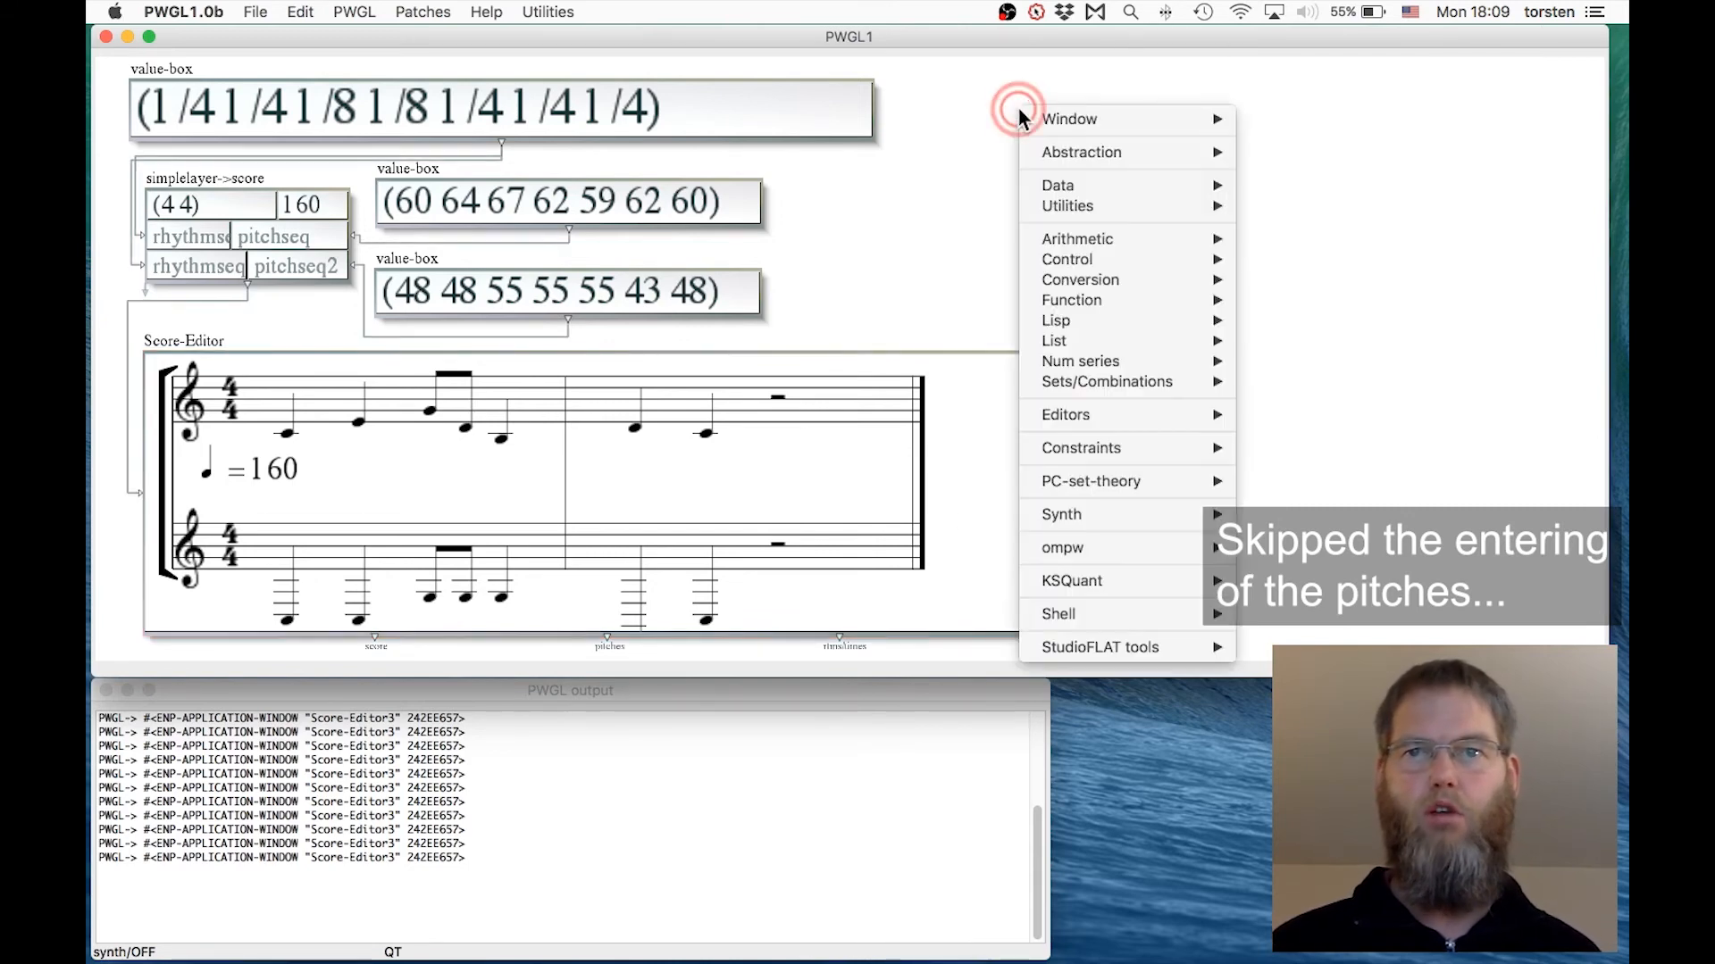
mouse_move(1097, 414)
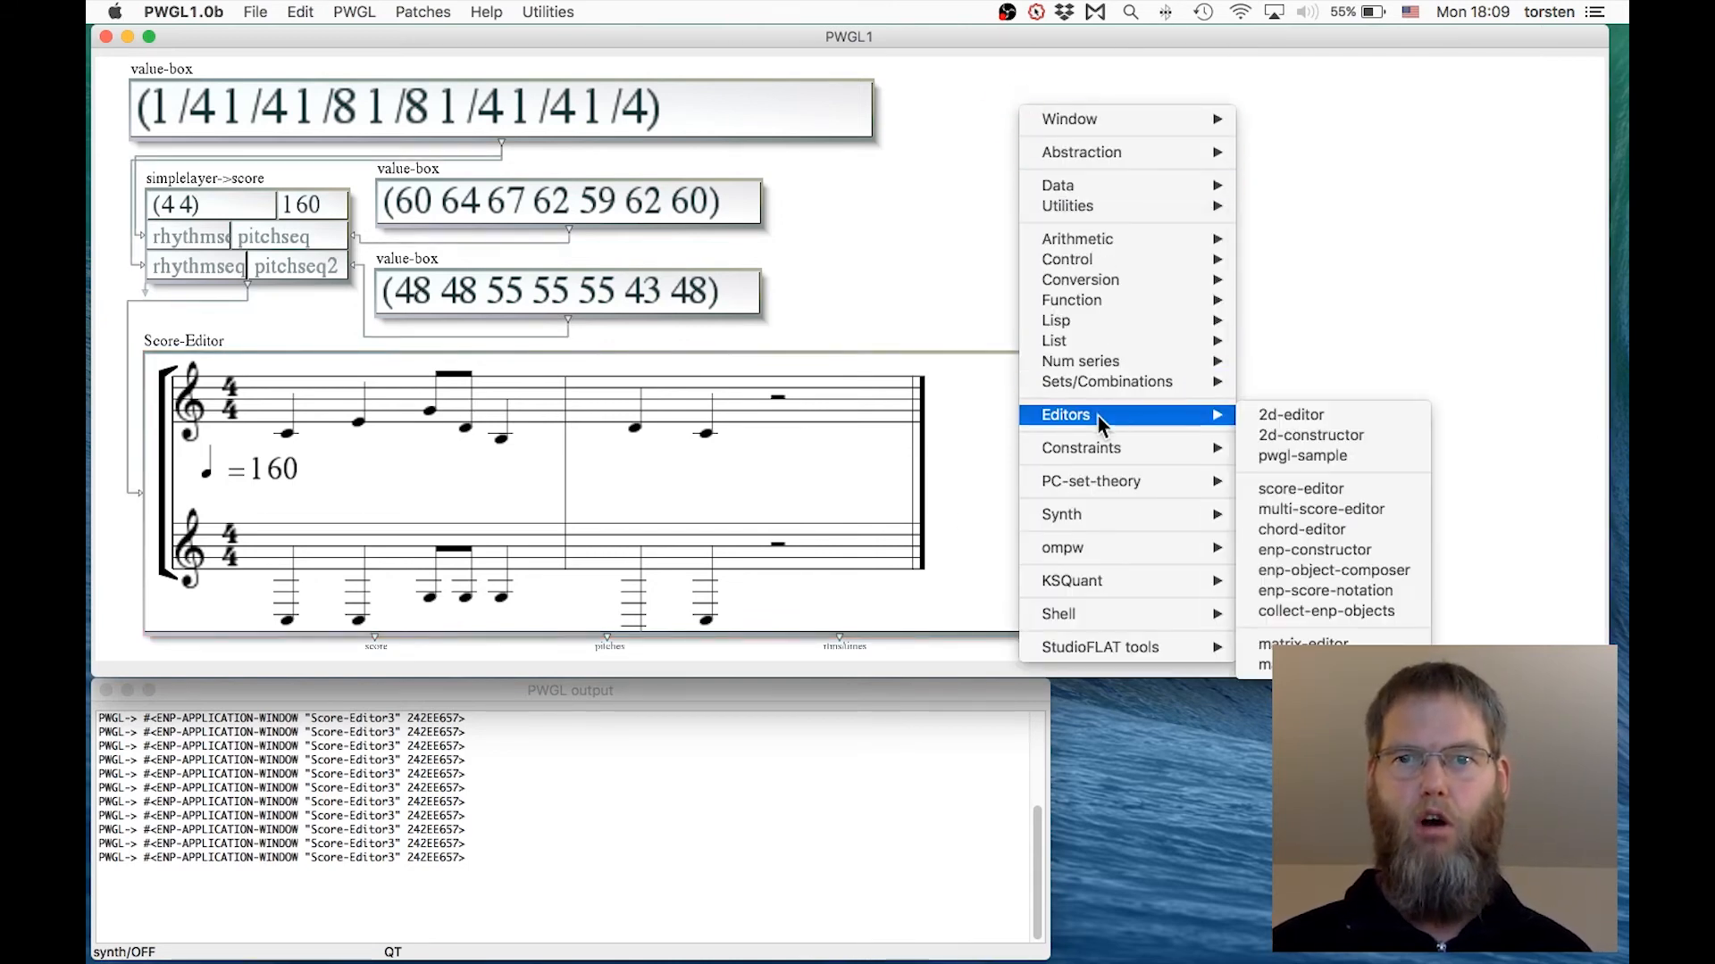
left_click(1311, 416)
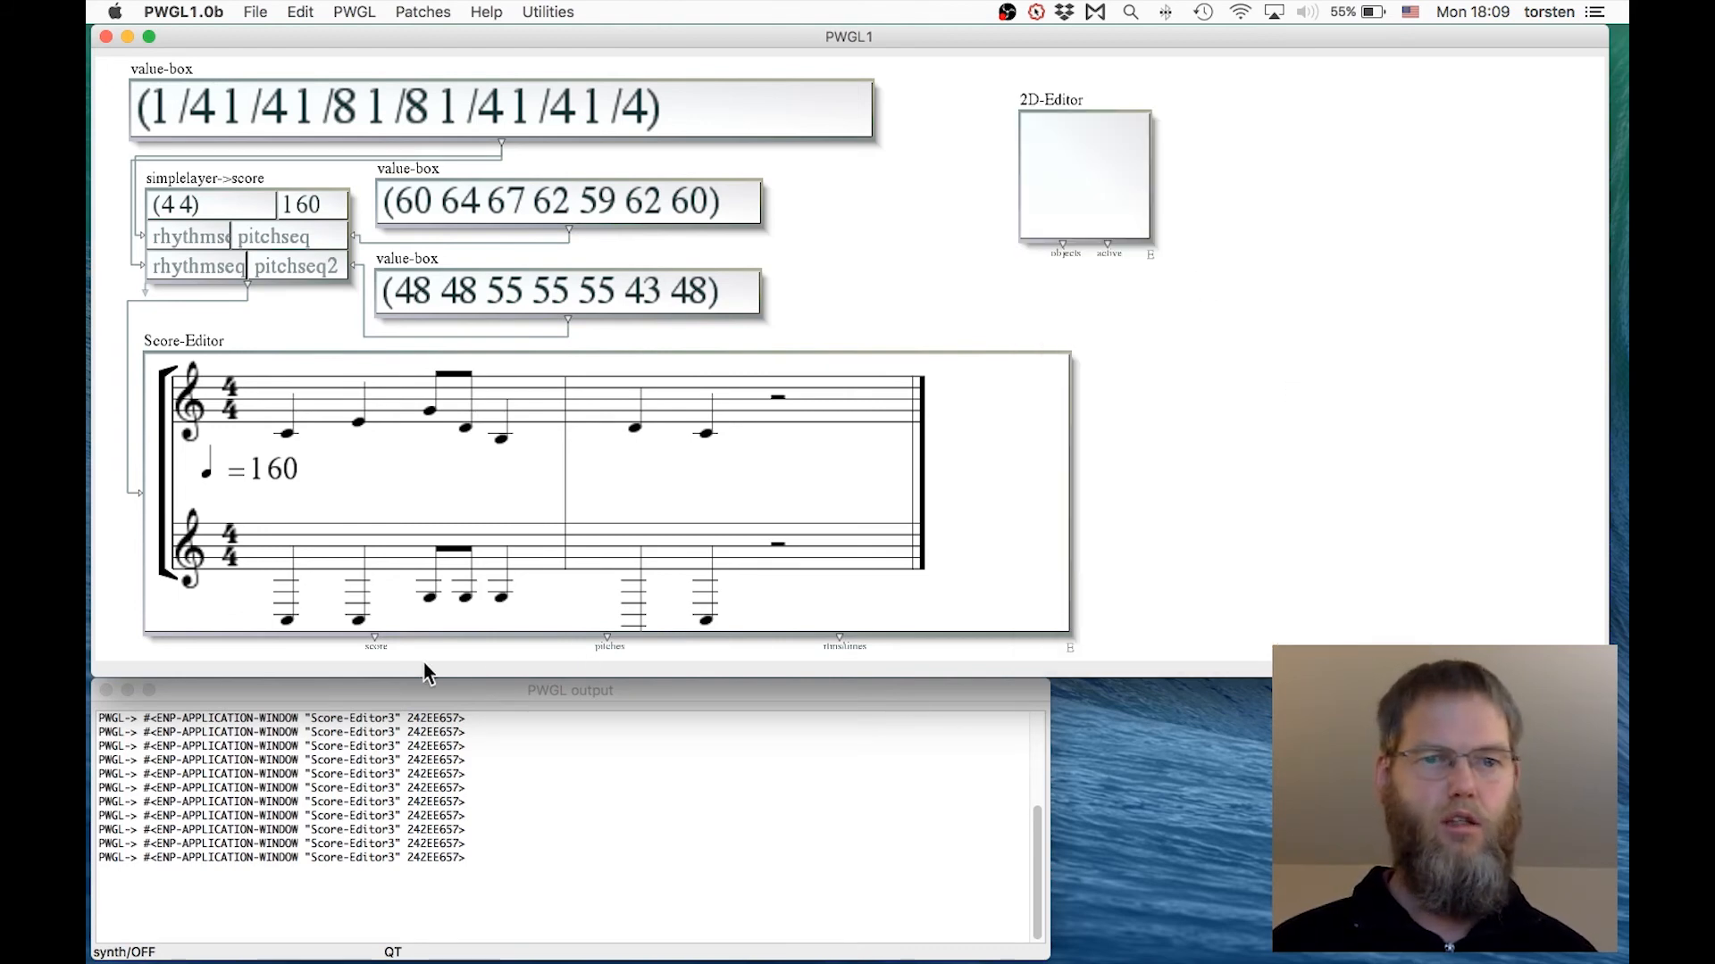
- Connect the Score-Editor's score output to the 2D-Editor, widen the 2D-Editor box beside the rhythm value-box and evaluate it
left_click_drag(373, 638, 904, 82)
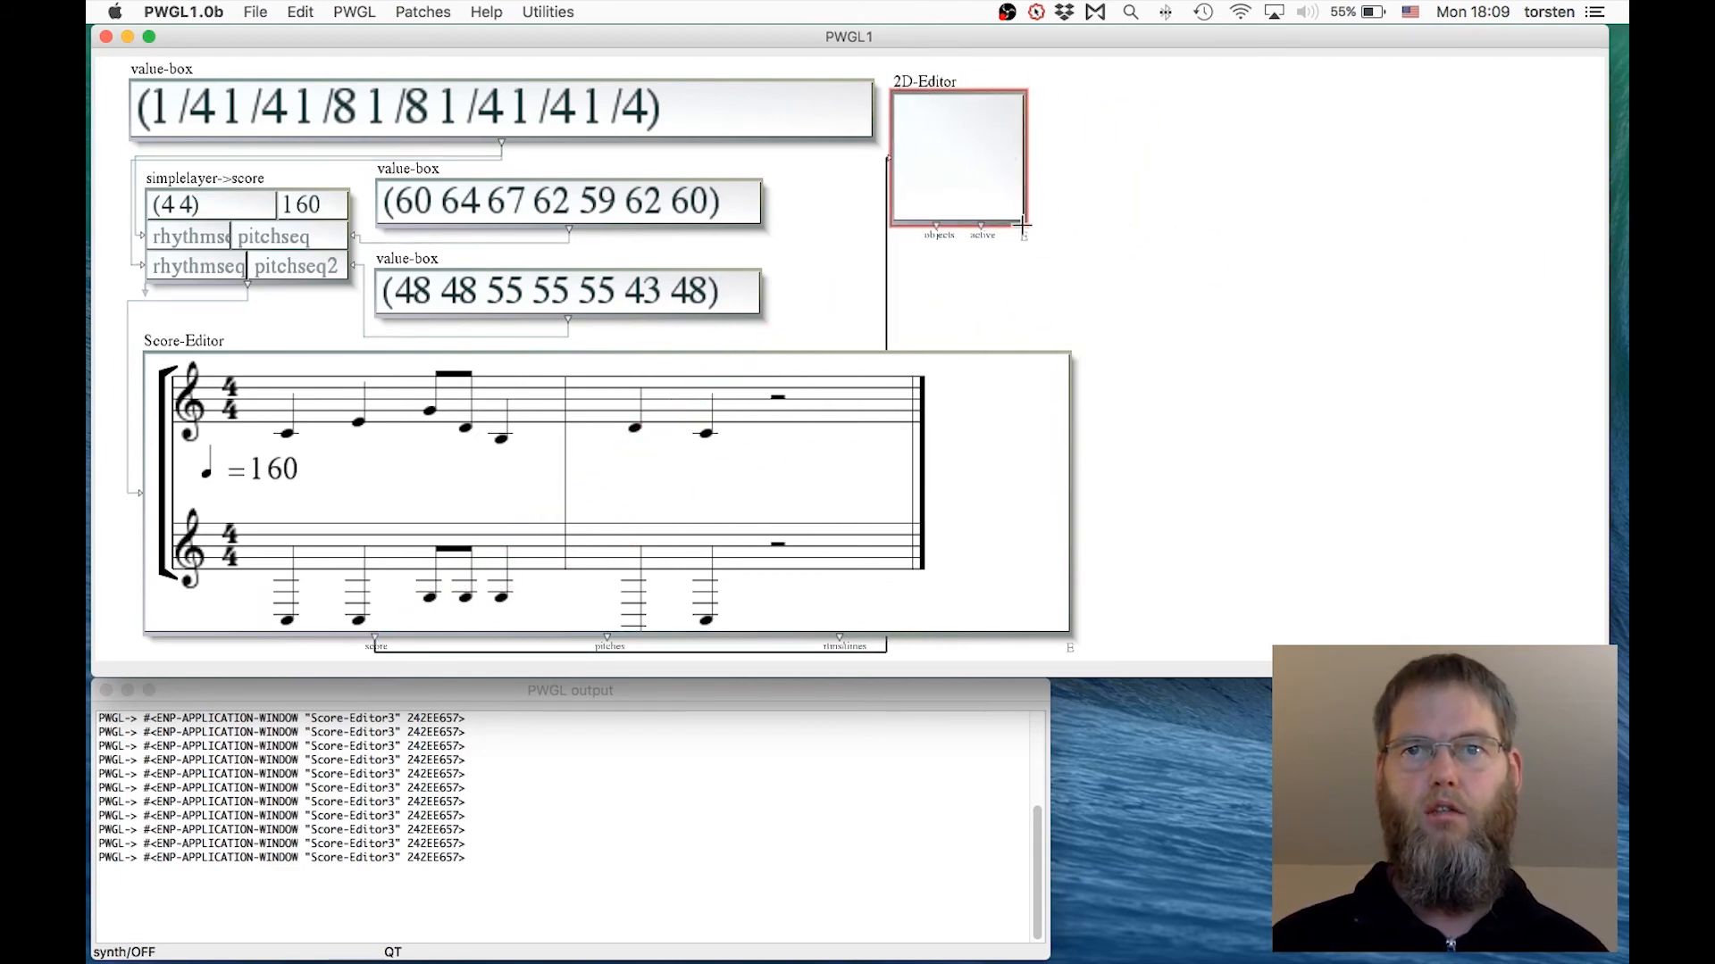
left_click_drag(1021, 221, 1570, 329)
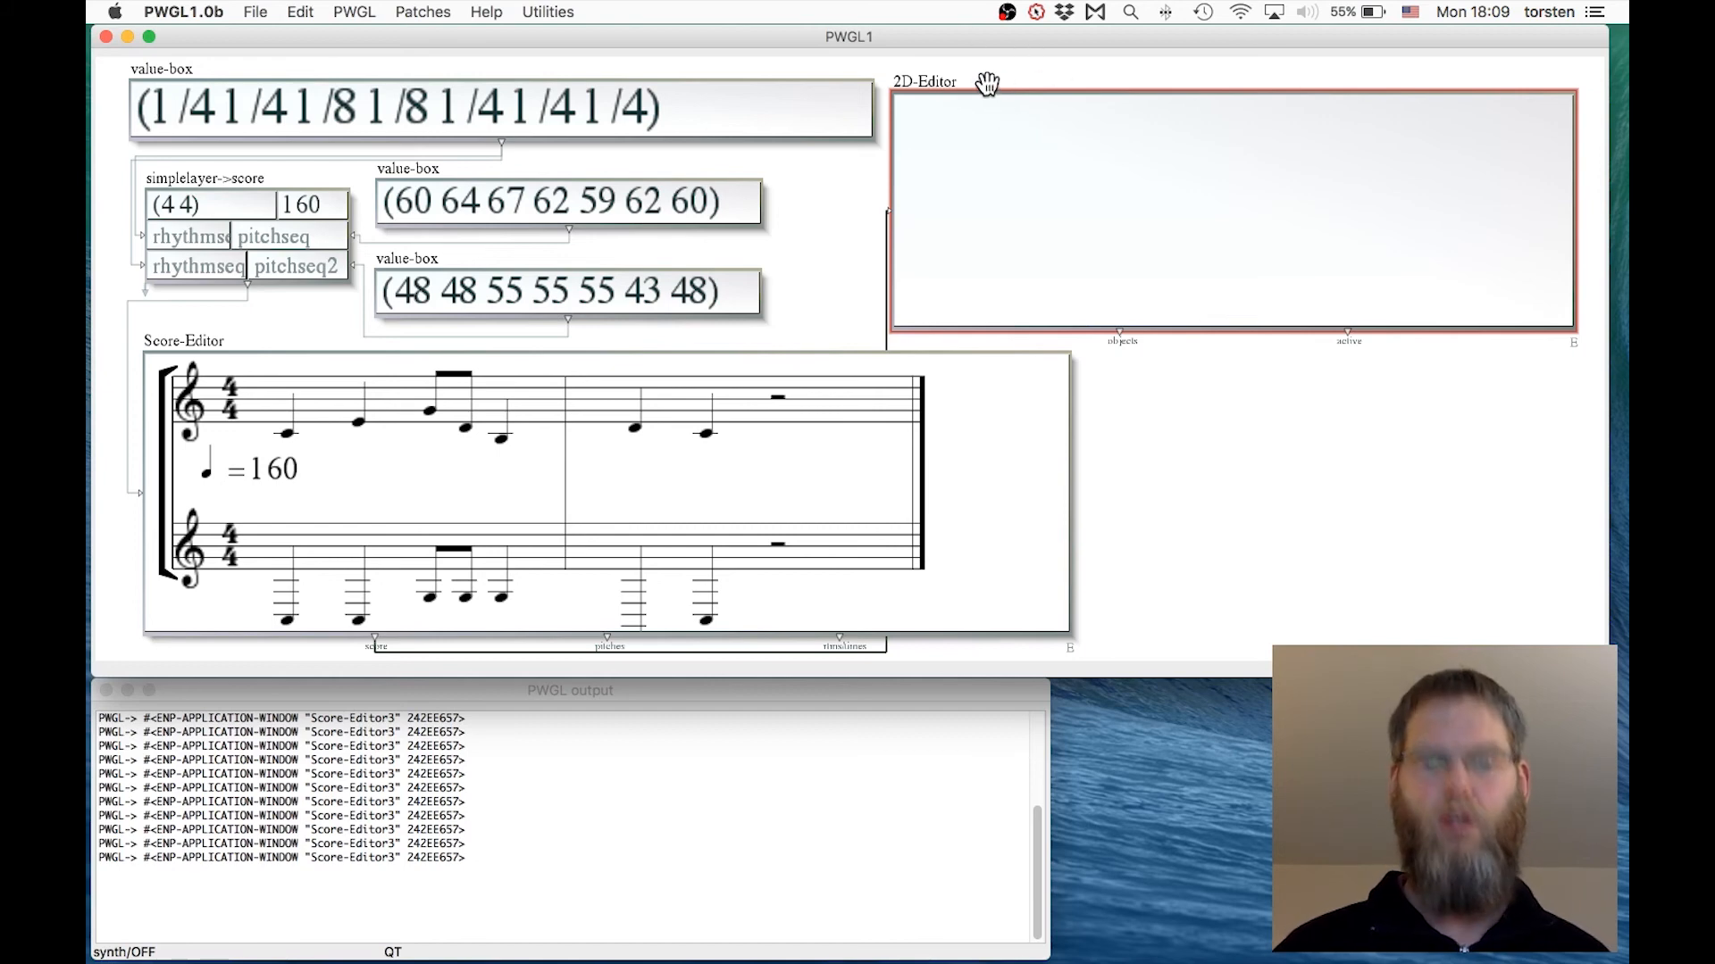
key("v")
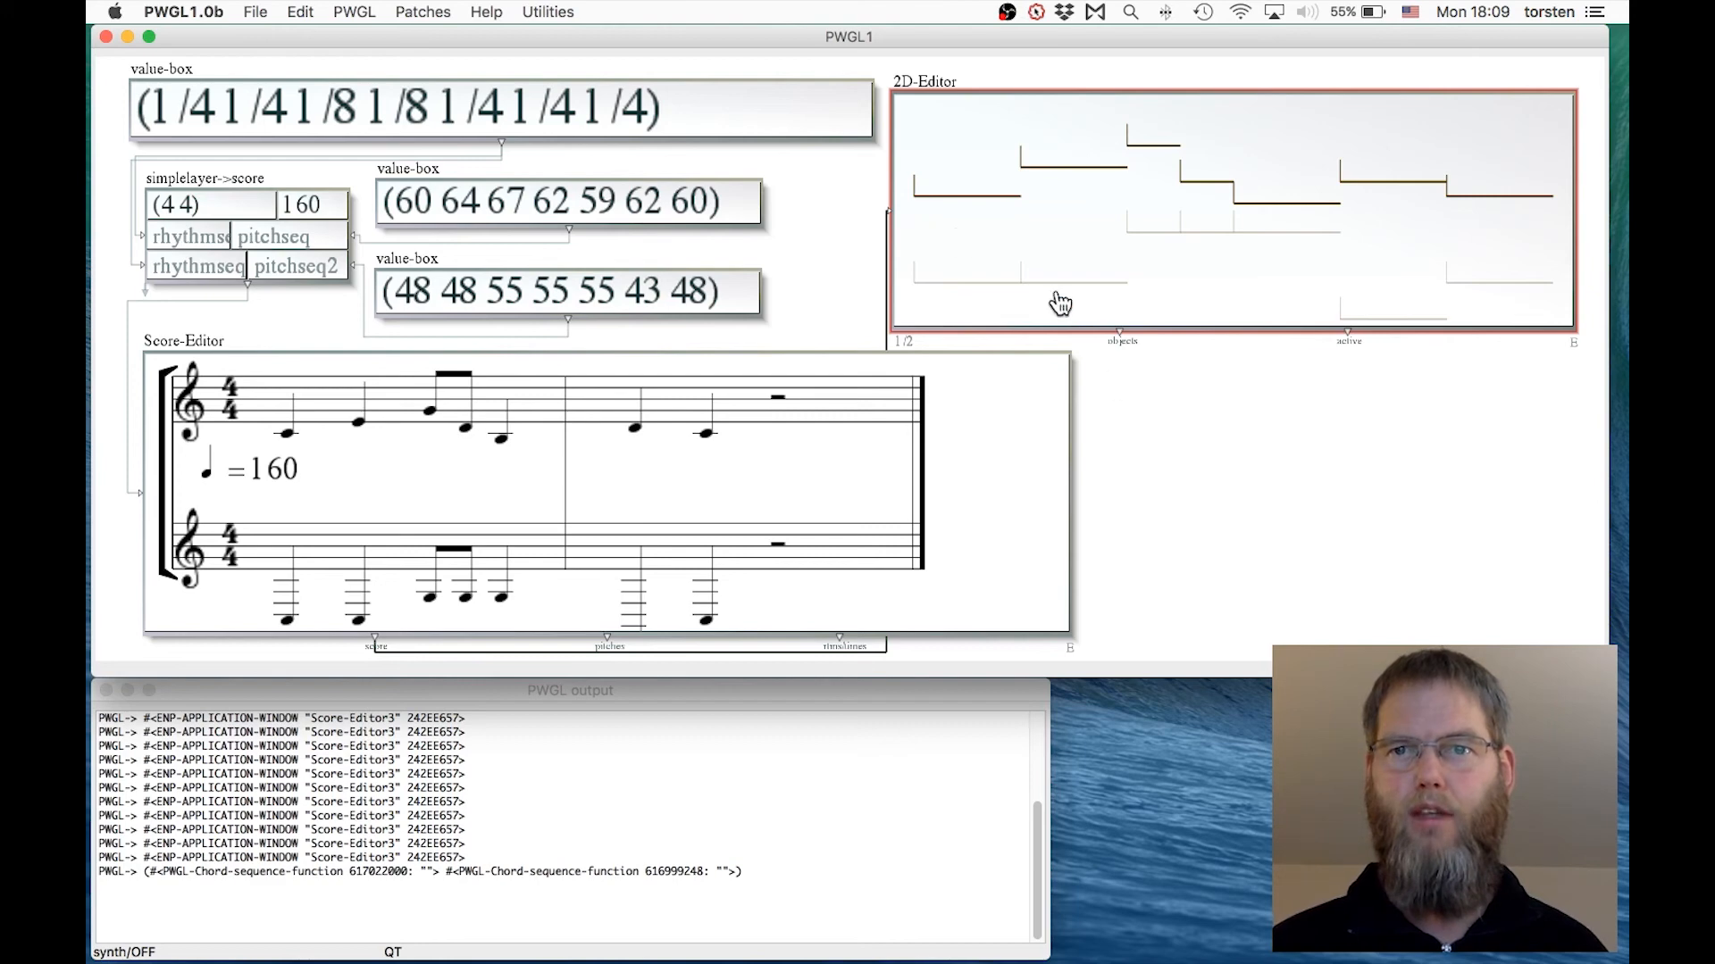
- Play the two-part score and select the rhythm value-box
key("space")
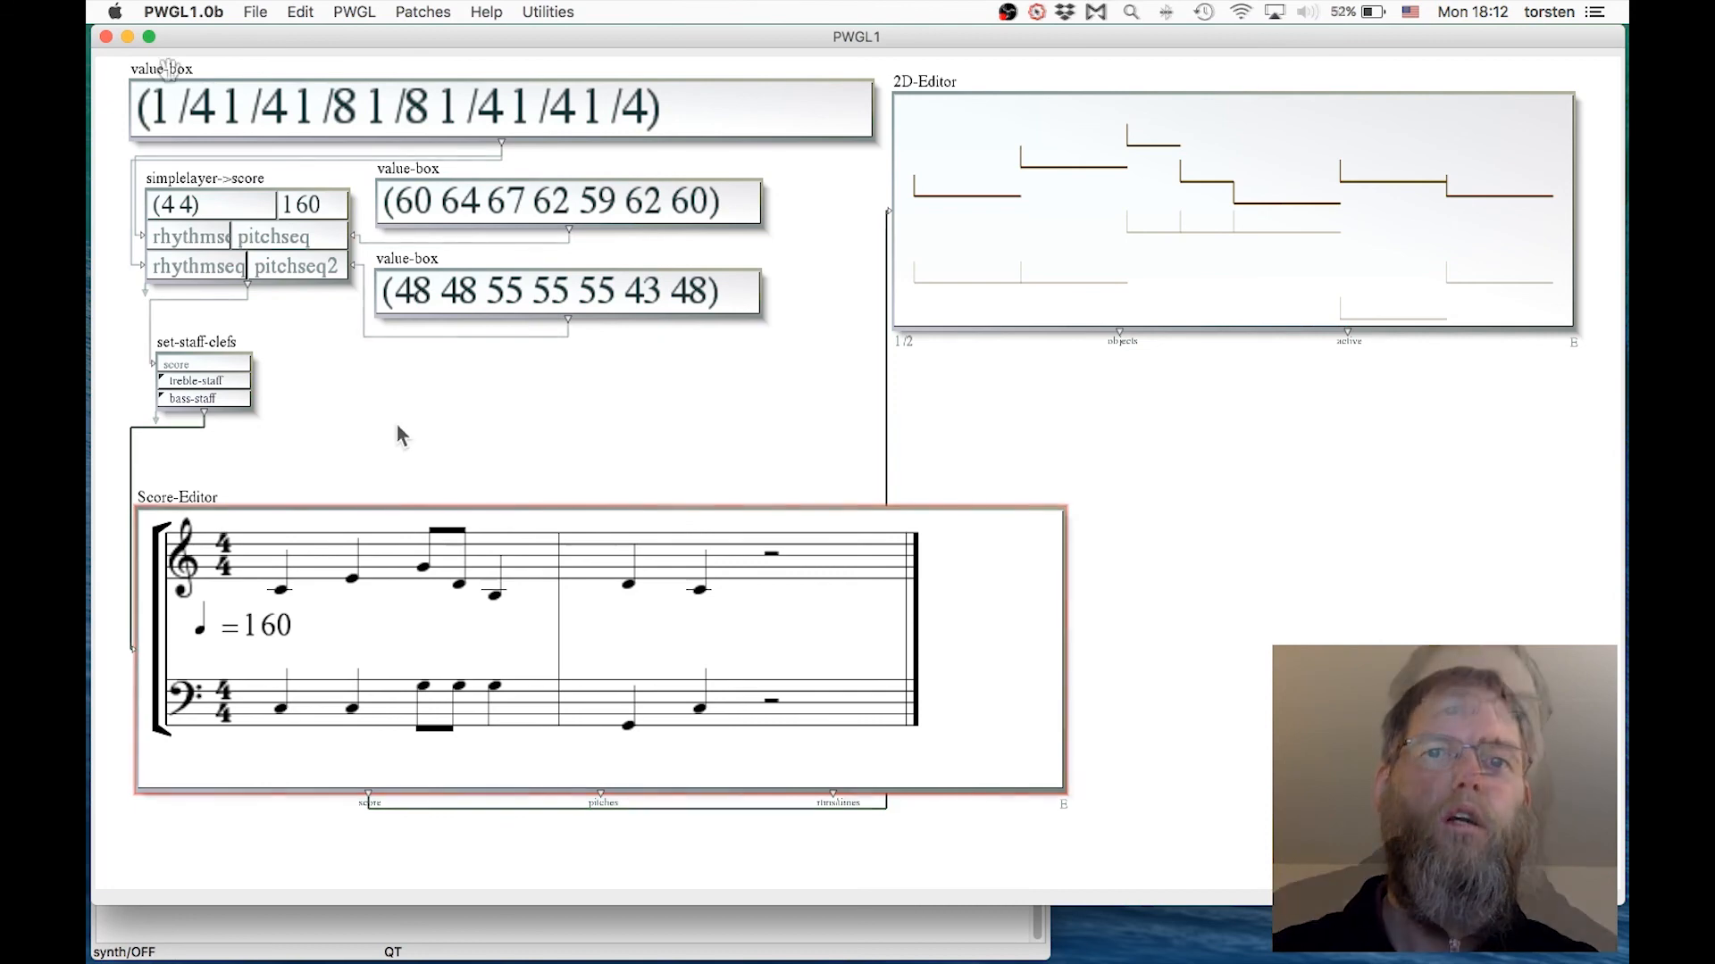
left_click(168, 72)
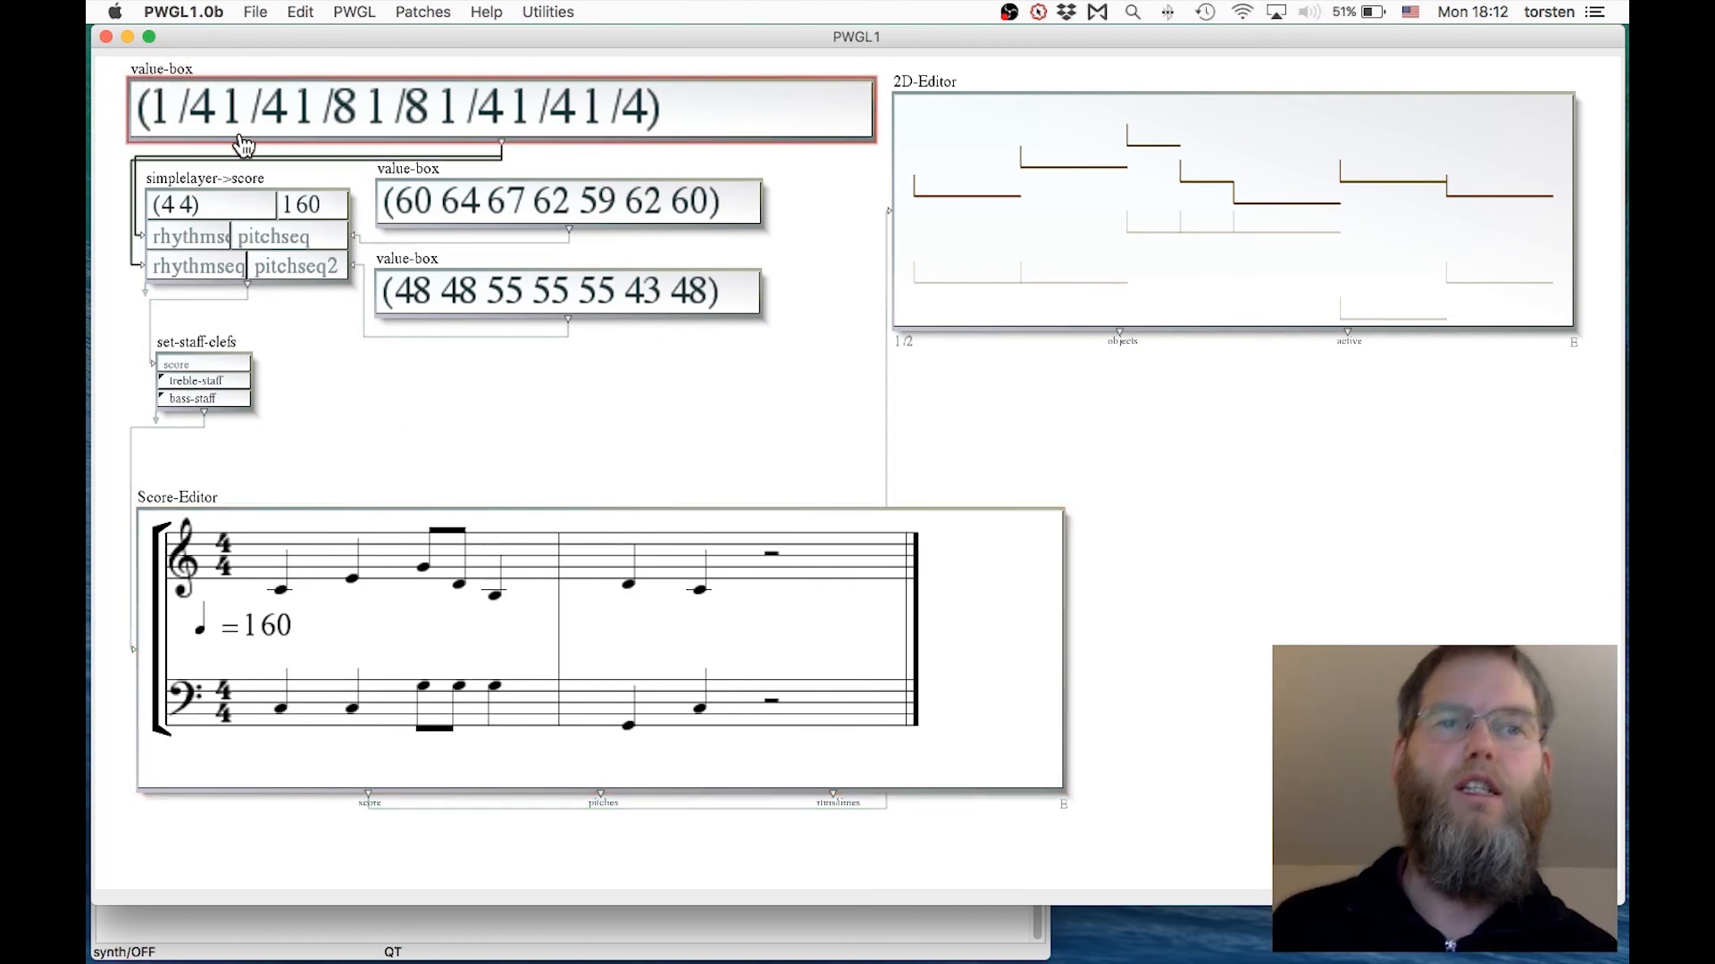